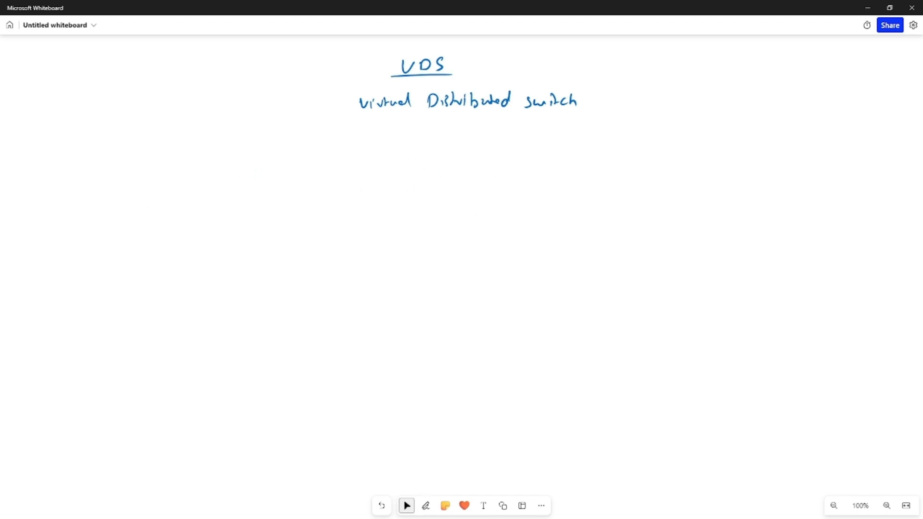
# Draw three labelled host boxes ESXi1, ESXi2 and ESXi3 stacked down the left side below the VDS title
pyautogui.moveTo(186, 170); pyautogui.dragTo(184, 178)
pyautogui.moveTo(189, 172)
pyautogui.mouseDown()
pyautogui.moveTo(192, 183)
pyautogui.moveTo(212, 183)
pyautogui.mouseUp()
pyautogui.moveTo(217, 177)
pyautogui.mouseDown()
pyautogui.moveTo(225, 185)
pyautogui.moveTo(240, 162)
pyautogui.moveTo(173, 190)
pyautogui.mouseUp()
pyautogui.moveTo(191, 238)
pyautogui.mouseDown()
pyautogui.moveTo(195, 249)
pyautogui.moveTo(243, 259)
pyautogui.moveTo(180, 236)
pyautogui.mouseUp()
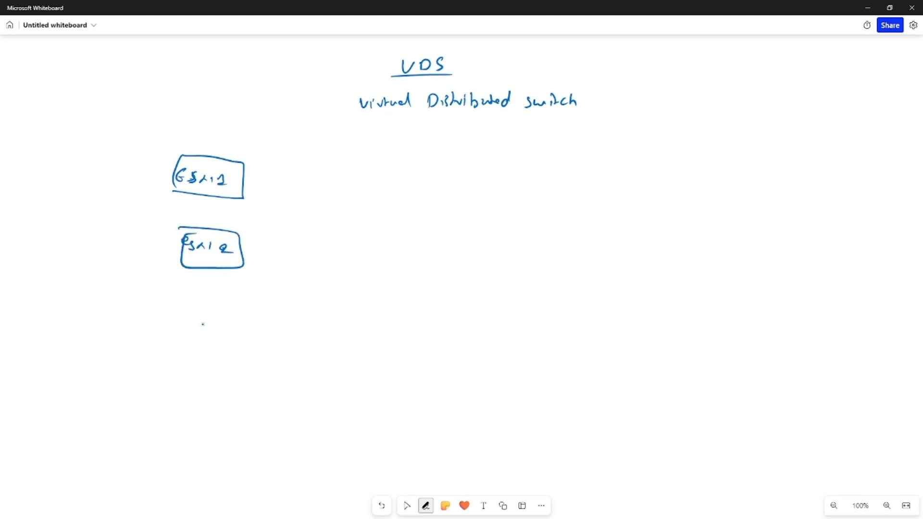
pyautogui.moveTo(193, 315); pyautogui.dragTo(199, 322)
pyautogui.moveTo(201, 319)
pyautogui.mouseDown()
pyautogui.moveTo(221, 318)
pyautogui.moveTo(227, 328)
pyautogui.moveTo(196, 337)
pyautogui.moveTo(198, 304)
pyautogui.mouseUp()
pyautogui.click(230, 317)
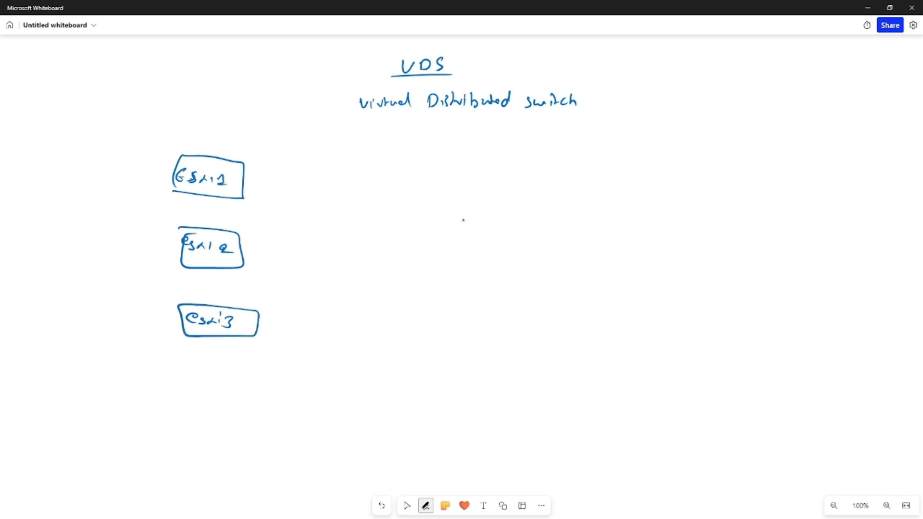
# Draw three switch boxes labelled SW1, SW2 and ST-SW in a column to the right of the hosts
pyautogui.moveTo(393, 171)
pyautogui.mouseDown()
pyautogui.moveTo(385, 184)
pyautogui.moveTo(420, 185)
pyautogui.mouseUp()
pyautogui.moveTo(391, 165); pyautogui.dragTo(383, 198)
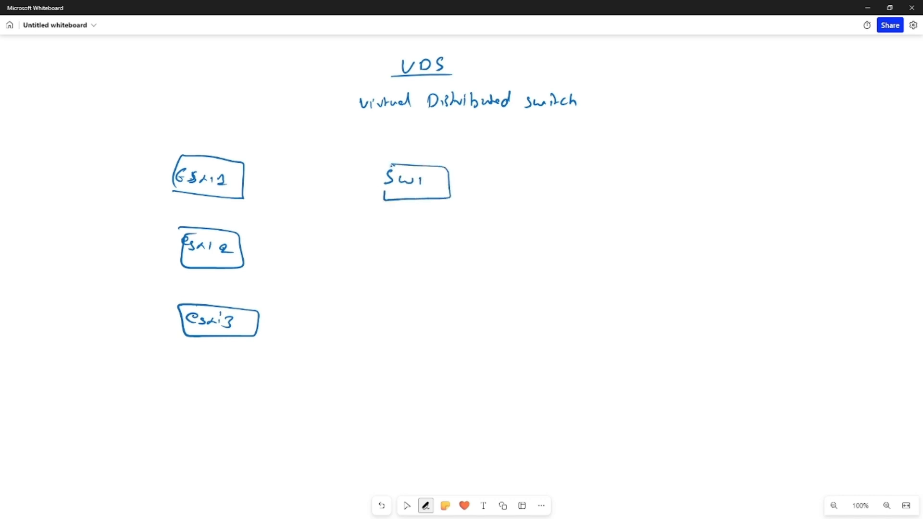
pyautogui.moveTo(416, 240); pyautogui.dragTo(404, 253)
pyautogui.moveTo(417, 246)
pyautogui.mouseDown()
pyautogui.moveTo(443, 255)
pyautogui.moveTo(399, 264)
pyautogui.moveTo(403, 237)
pyautogui.mouseUp()
pyautogui.moveTo(419, 297)
pyautogui.mouseDown()
pyautogui.moveTo(410, 305)
pyautogui.moveTo(439, 299)
pyautogui.moveTo(434, 307)
pyautogui.mouseUp()
pyautogui.moveTo(440, 306); pyautogui.dragTo(450, 311)
pyautogui.moveTo(456, 304); pyautogui.dragTo(473, 303)
pyautogui.moveTo(411, 292)
pyautogui.mouseDown()
pyautogui.moveTo(464, 293)
pyautogui.moveTo(409, 322)
pyautogui.moveTo(412, 291)
pyautogui.mouseUp()
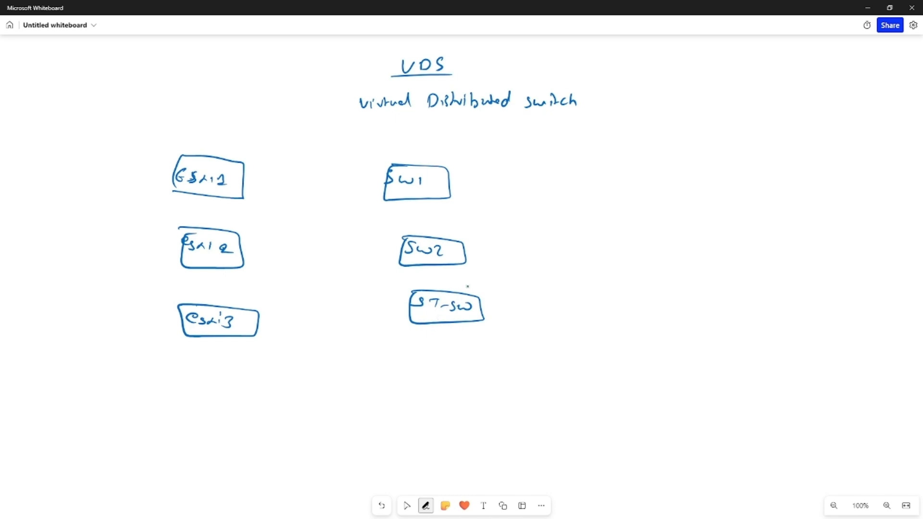
# Connect every host box to each of the three switch boxes with freehand lines
pyautogui.moveTo(246, 174); pyautogui.dragTo(385, 189)
pyautogui.moveTo(242, 183); pyautogui.dragTo(403, 255)
pyautogui.moveTo(243, 191); pyautogui.dragTo(404, 311)
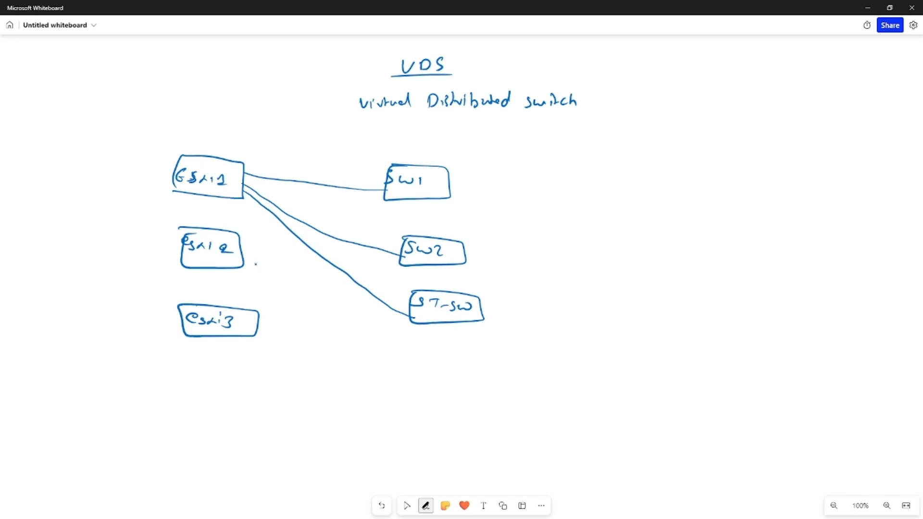
pyautogui.moveTo(243, 259); pyautogui.dragTo(373, 207)
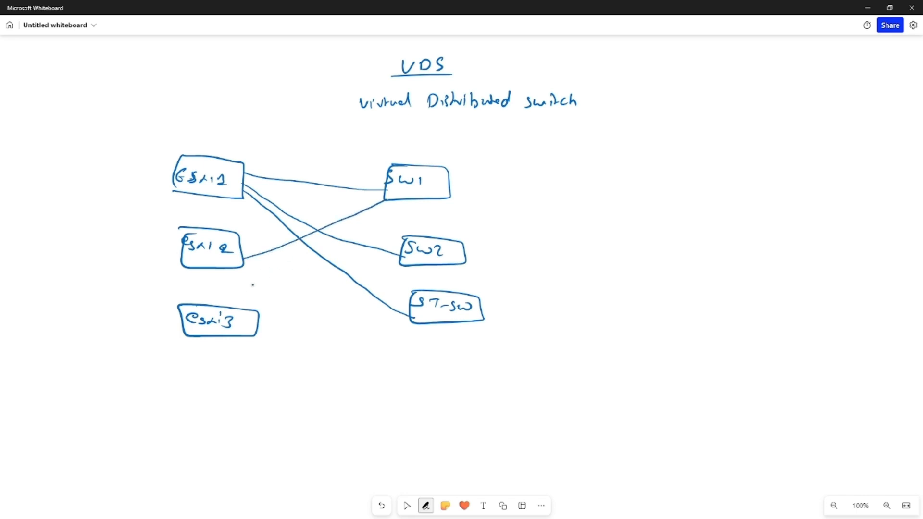
pyautogui.moveTo(246, 255); pyautogui.dragTo(414, 261)
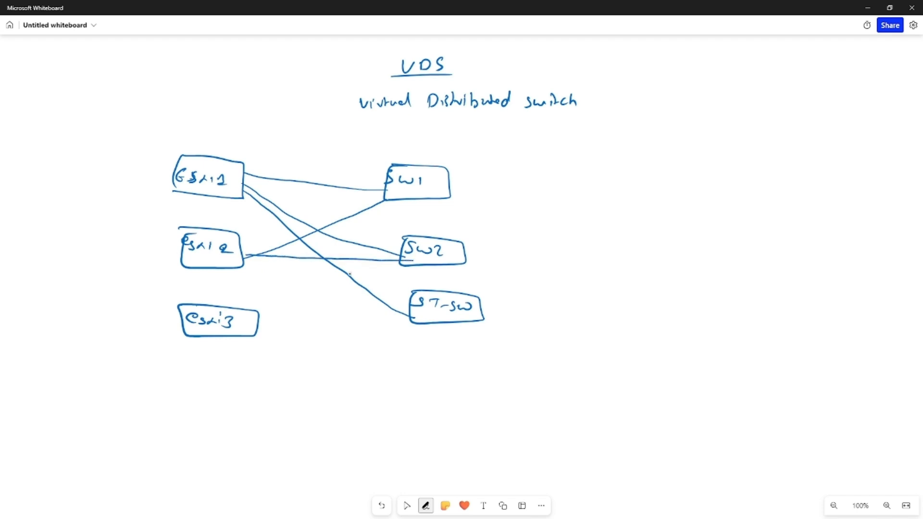
pyautogui.moveTo(250, 255); pyautogui.dragTo(412, 310)
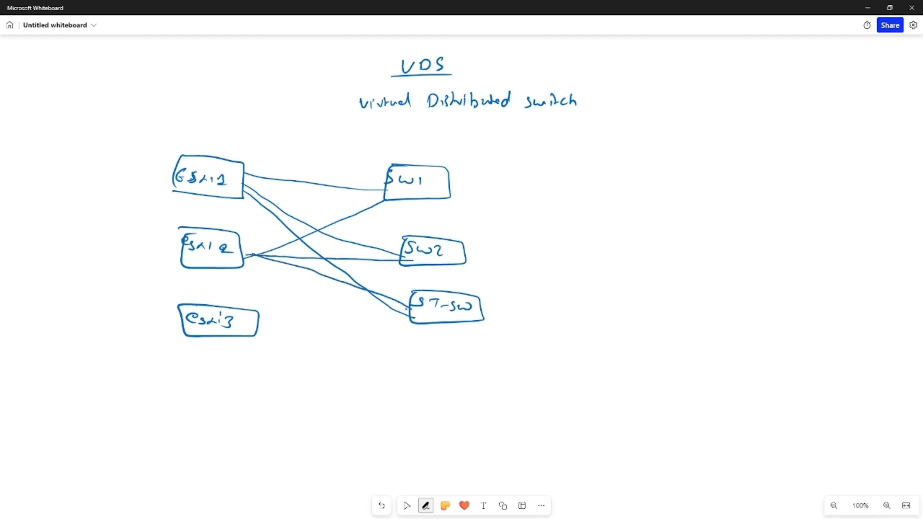
pyautogui.moveTo(258, 315); pyautogui.dragTo(405, 199)
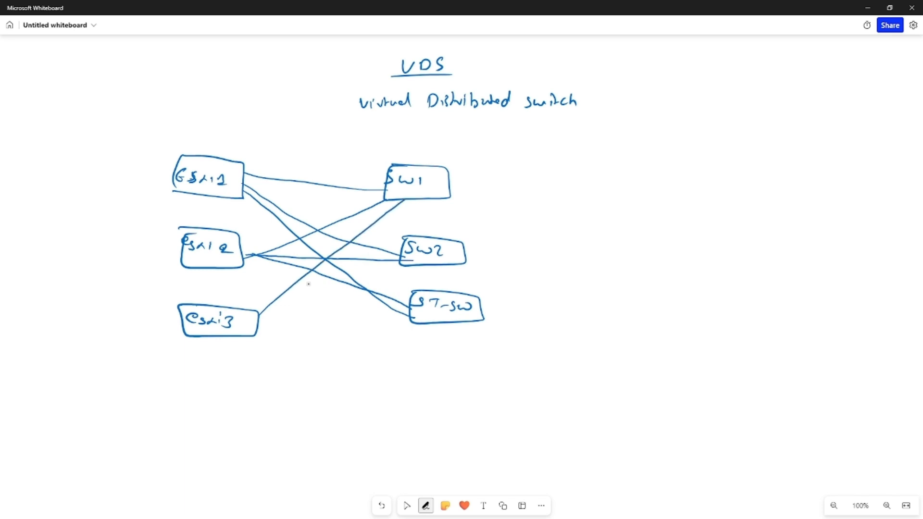
pyautogui.moveTo(256, 327); pyautogui.dragTo(403, 264)
pyautogui.moveTo(259, 327); pyautogui.dragTo(411, 315)
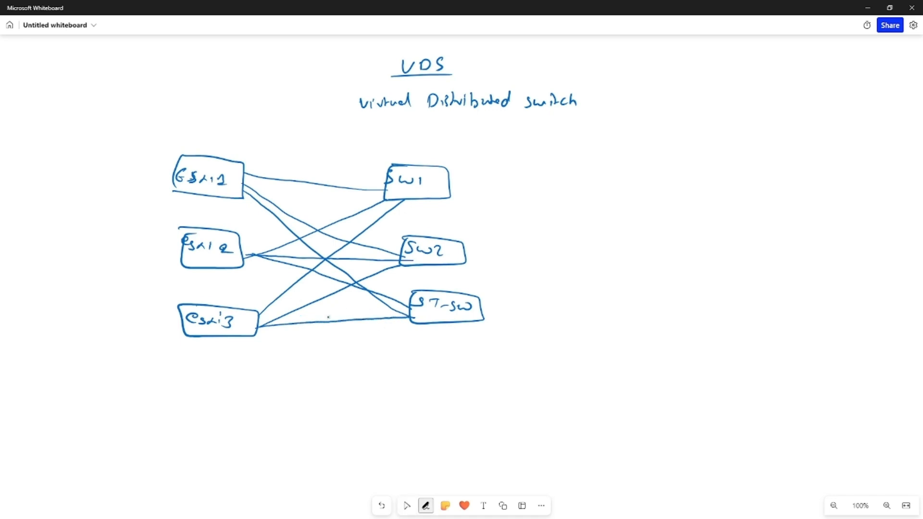
pyautogui.click(407, 505)
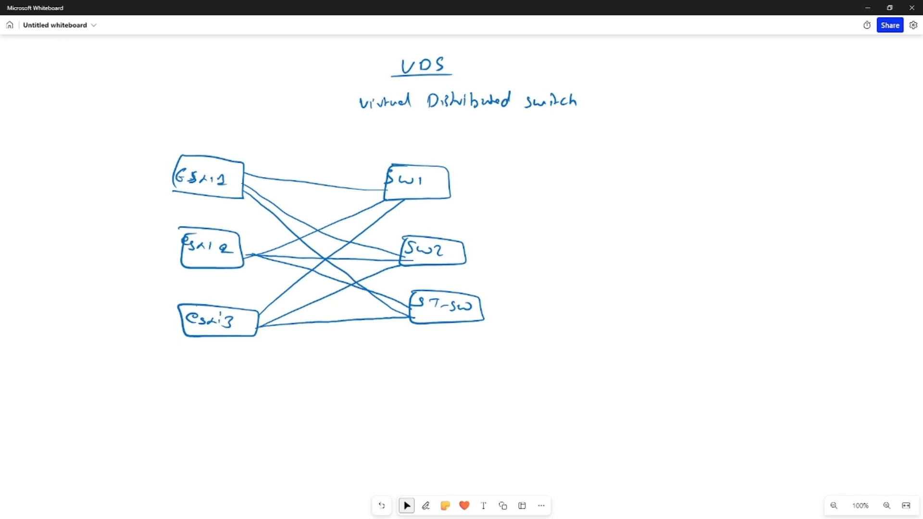
# Draw a tall container box left of the hosts holding a small box labelled vm network
pyautogui.click(425, 505)
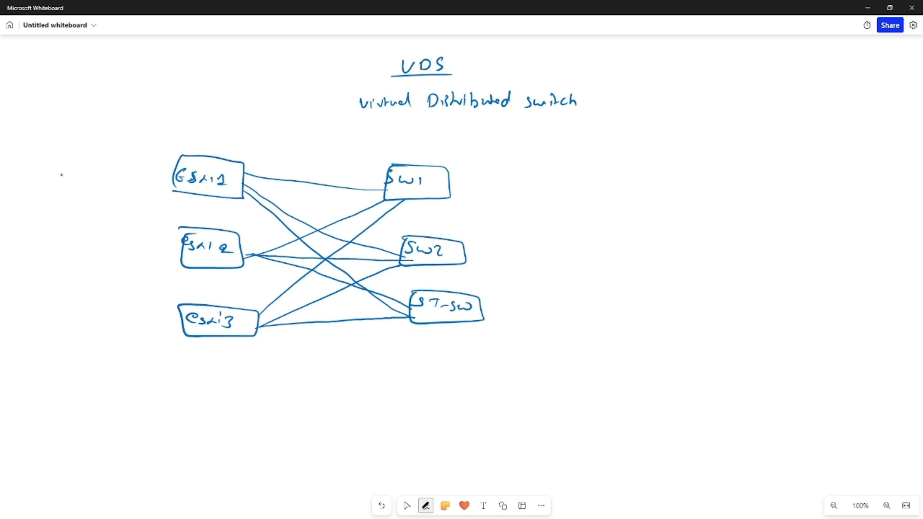
pyautogui.moveTo(52, 172); pyautogui.dragTo(114, 179)
pyautogui.click(72, 179)
pyautogui.moveTo(47, 163)
pyautogui.mouseDown()
pyautogui.moveTo(114, 192)
pyautogui.moveTo(52, 168)
pyautogui.moveTo(35, 176)
pyautogui.moveTo(19, 294)
pyautogui.moveTo(40, 352)
pyautogui.moveTo(135, 350)
pyautogui.moveTo(155, 302)
pyautogui.moveTo(168, 188)
pyautogui.moveTo(117, 143)
pyautogui.moveTo(34, 146)
pyautogui.mouseUp()
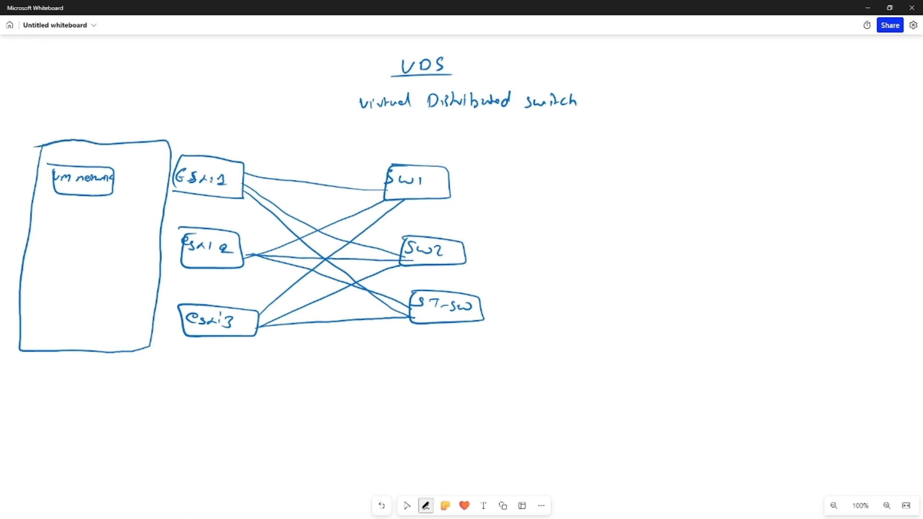
# Draw a mgmt-sw box above ESXi1 with an arrow labelled Bridge adapter
pyautogui.moveTo(170, 143); pyautogui.dragTo(265, 131)
pyautogui.click(214, 133)
pyautogui.click(215, 137)
pyautogui.click(222, 118)
pyautogui.moveTo(196, 116)
pyautogui.mouseDown()
pyautogui.moveTo(190, 135)
pyautogui.moveTo(201, 144)
pyautogui.moveTo(240, 111)
pyautogui.mouseUp()
pyautogui.click(255, 95)
pyautogui.moveTo(250, 91); pyautogui.dragTo(258, 100)
pyautogui.moveTo(262, 92)
pyautogui.mouseDown()
pyautogui.moveTo(286, 83)
pyautogui.moveTo(288, 100)
pyautogui.mouseUp()
pyautogui.click(296, 94)
pyautogui.moveTo(289, 93)
pyautogui.mouseDown()
pyautogui.moveTo(321, 91)
pyautogui.moveTo(318, 101)
pyautogui.moveTo(338, 86)
pyautogui.mouseUp()
pyautogui.moveTo(306, 98); pyautogui.dragTo(333, 97)
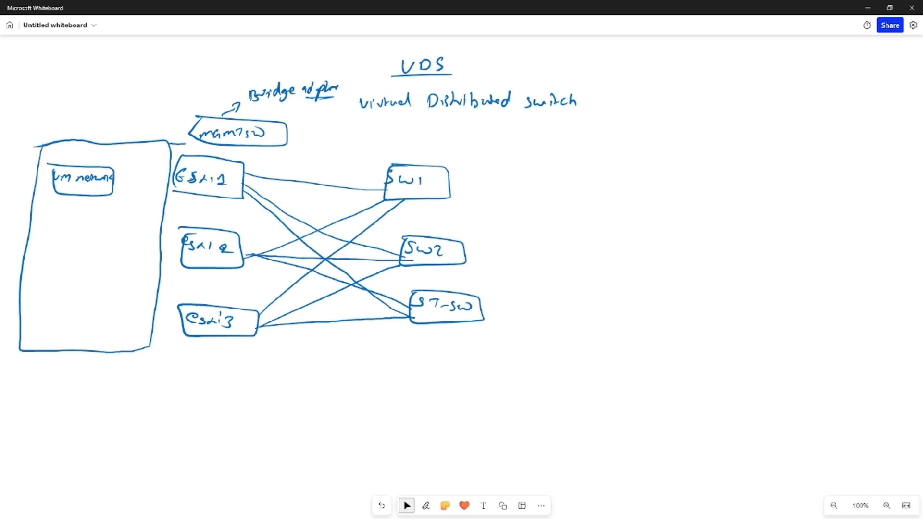
# Switch to the vSphere Client and view the virtual switches configured on host 192.168.1.201
pyautogui.hotkey('alt', 'Tab')
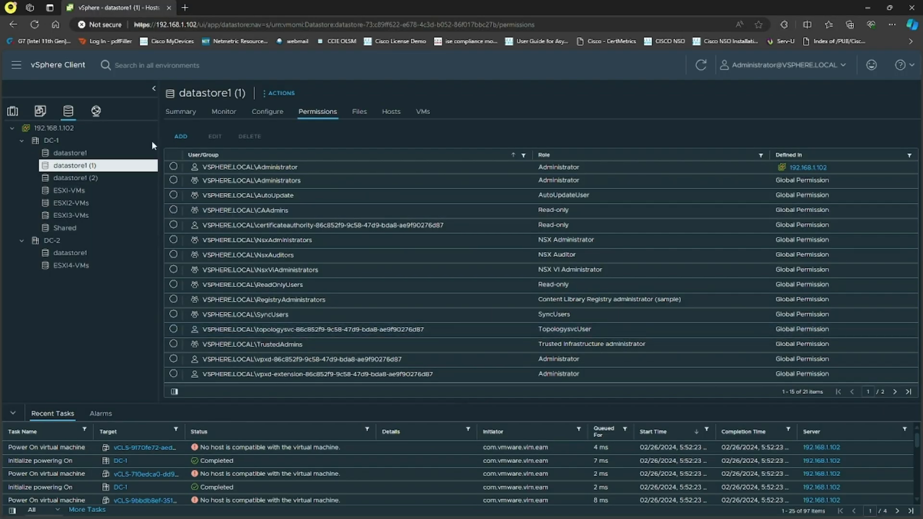
pyautogui.click(13, 111)
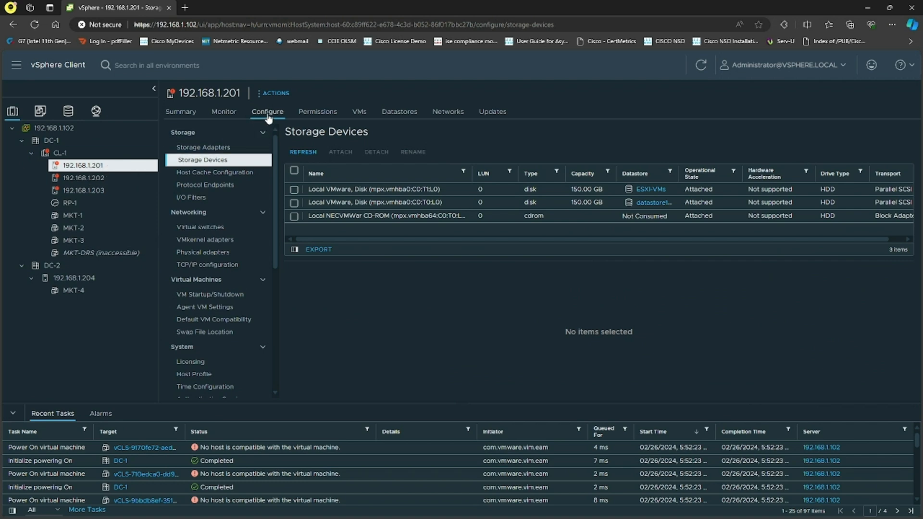
pyautogui.click(217, 231)
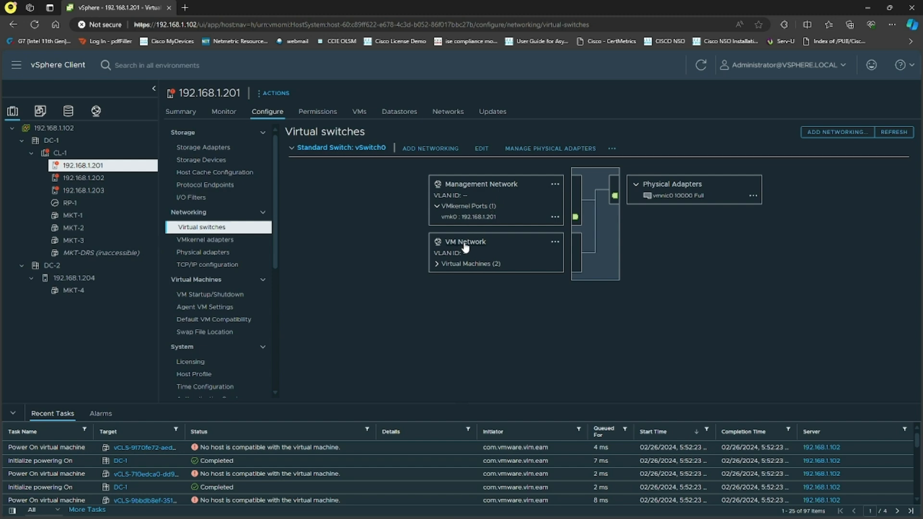
pyautogui.hotkey('alt', 'Tab')
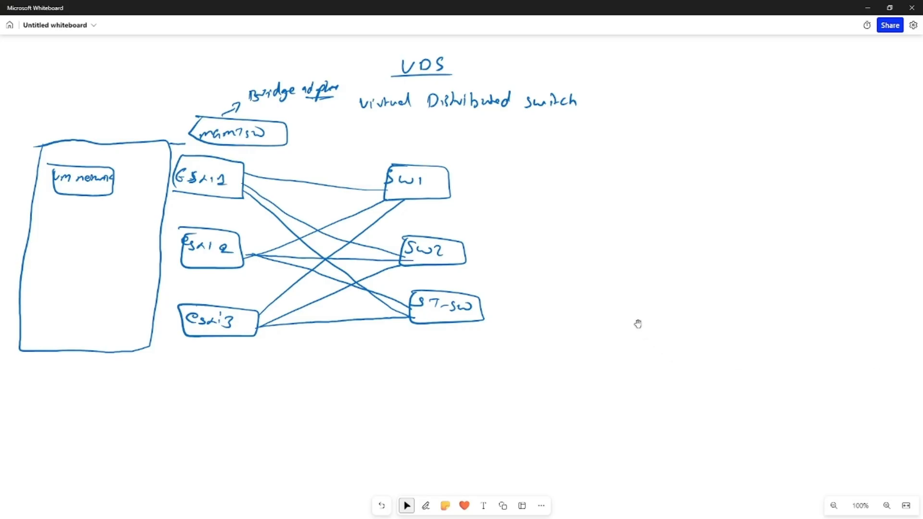
# Draw a tall rectangle to the right of the switch boxes
pyautogui.hotkey('alt', 'w')
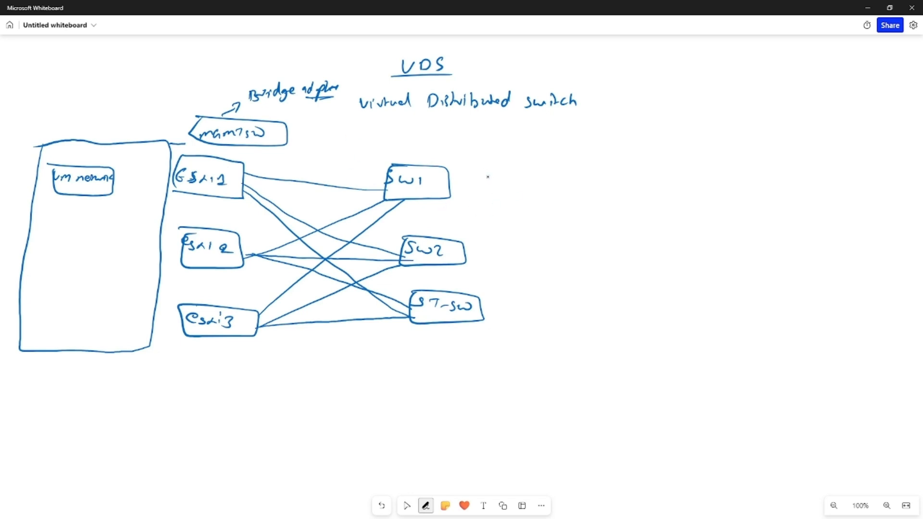
pyautogui.moveTo(501, 166); pyautogui.dragTo(494, 325)
pyautogui.moveTo(502, 166)
pyautogui.mouseDown()
pyautogui.moveTo(604, 180)
pyautogui.moveTo(595, 289)
pyautogui.moveTo(576, 320)
pyautogui.moveTo(495, 318)
pyautogui.mouseUp()
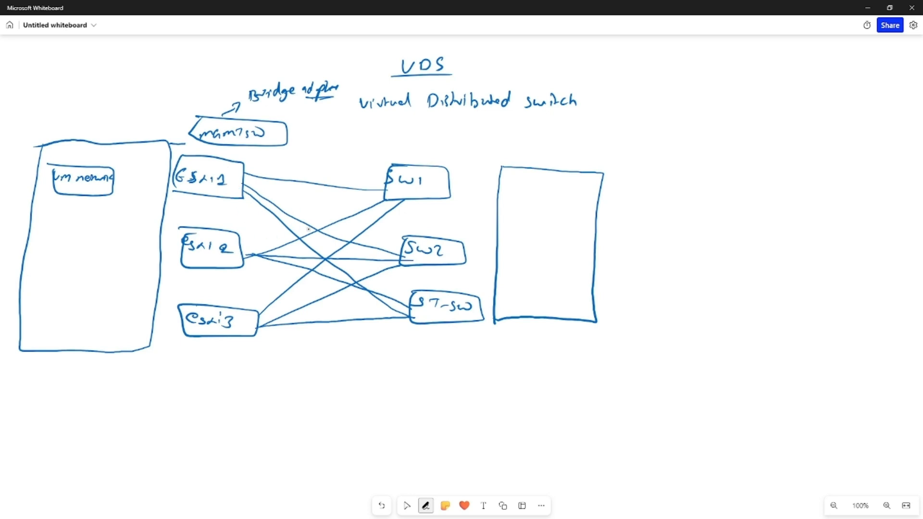
# Label the rectangle VDS, write 6 above SW1, and add short connector stubs from each switch to it
pyautogui.moveTo(450, 134); pyautogui.dragTo(441, 145)
pyautogui.moveTo(480, 175); pyautogui.dragTo(499, 179)
pyautogui.moveTo(480, 230)
pyautogui.mouseDown()
pyautogui.moveTo(500, 228)
pyautogui.moveTo(496, 235)
pyautogui.mouseUp()
pyautogui.moveTo(485, 300); pyautogui.dragTo(493, 299)
pyautogui.moveTo(529, 149); pyautogui.dragTo(549, 156)
pyautogui.moveTo(560, 149); pyautogui.dragTo(553, 157)
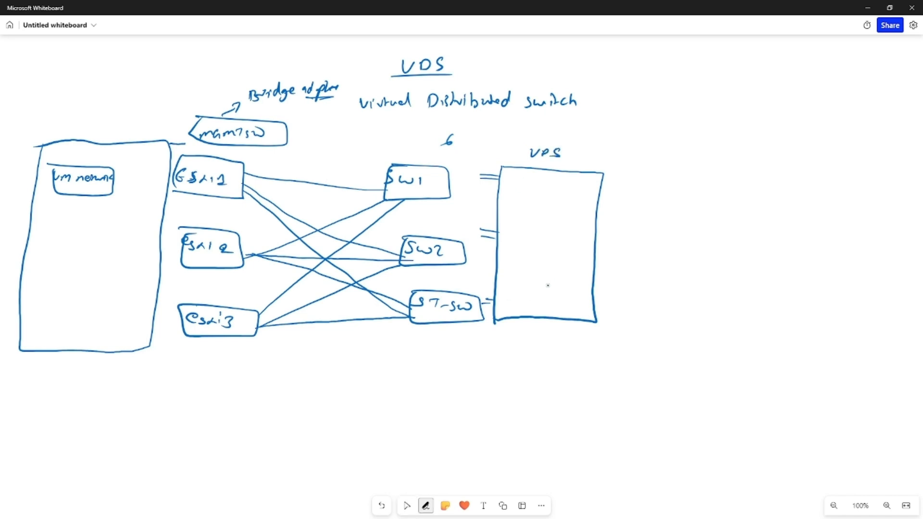
# Draw an arrow pointing at the VDS label and write 8 with the mapping 0 → 2 beside it
pyautogui.press('Escape')
pyautogui.moveTo(609, 140); pyautogui.dragTo(594, 156)
pyautogui.moveTo(593, 151); pyautogui.dragTo(601, 155)
pyautogui.moveTo(653, 101)
pyautogui.mouseDown()
pyautogui.moveTo(663, 106)
pyautogui.moveTo(655, 101)
pyautogui.mouseUp()
pyautogui.moveTo(677, 129); pyautogui.dragTo(706, 138)
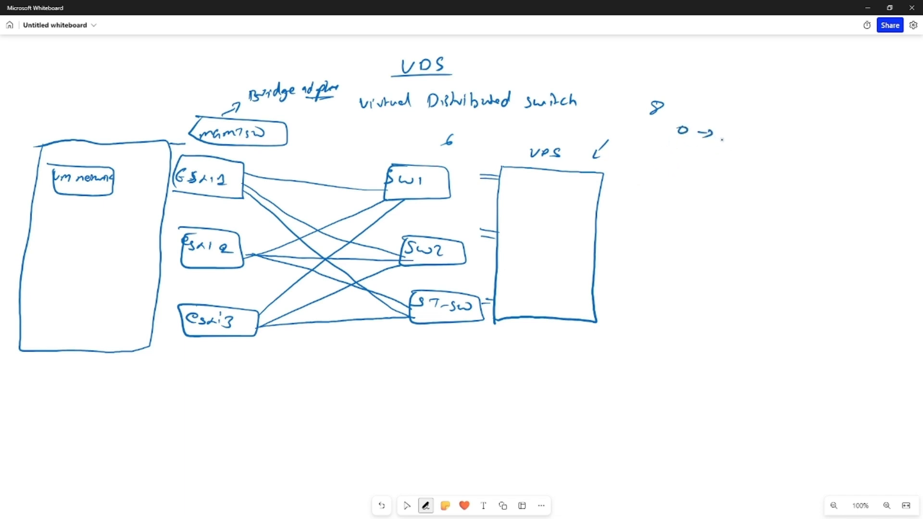
pyautogui.moveTo(724, 128); pyautogui.dragTo(740, 137)
# Write a port list at the far right: 0,1 → Bridge, 2,3 → SW1, 4,5 → SW2, 6,7 → Bridge
pyautogui.moveTo(833, 52)
pyautogui.mouseDown()
pyautogui.moveTo(822, 109)
pyautogui.moveTo(831, 132)
pyautogui.moveTo(838, 124)
pyautogui.moveTo(835, 168)
pyautogui.moveTo(823, 188)
pyautogui.mouseUp()
pyautogui.moveTo(842, 57)
pyautogui.mouseDown()
pyautogui.moveTo(851, 63)
pyautogui.moveTo(841, 72)
pyautogui.moveTo(909, 74)
pyautogui.mouseUp()
pyautogui.moveTo(840, 86)
pyautogui.mouseDown()
pyautogui.moveTo(838, 104)
pyautogui.moveTo(862, 99)
pyautogui.mouseUp()
pyautogui.moveTo(870, 95)
pyautogui.mouseDown()
pyautogui.moveTo(865, 102)
pyautogui.moveTo(888, 106)
pyautogui.moveTo(843, 143)
pyautogui.moveTo(866, 135)
pyautogui.mouseUp()
pyautogui.moveTo(875, 132)
pyautogui.mouseDown()
pyautogui.moveTo(869, 140)
pyautogui.moveTo(898, 138)
pyautogui.mouseUp()
pyautogui.moveTo(893, 136); pyautogui.dragTo(907, 144)
pyautogui.moveTo(851, 166)
pyautogui.mouseDown()
pyautogui.moveTo(859, 175)
pyautogui.moveTo(852, 184)
pyautogui.mouseUp()
pyautogui.moveTo(865, 179); pyautogui.dragTo(873, 183)
pyautogui.moveTo(883, 176); pyautogui.dragTo(902, 188)
pyautogui.moveTo(907, 177); pyautogui.dragTo(908, 193)
pyautogui.moveTo(912, 187); pyautogui.dragTo(916, 189)
pyautogui.click(917, 188)
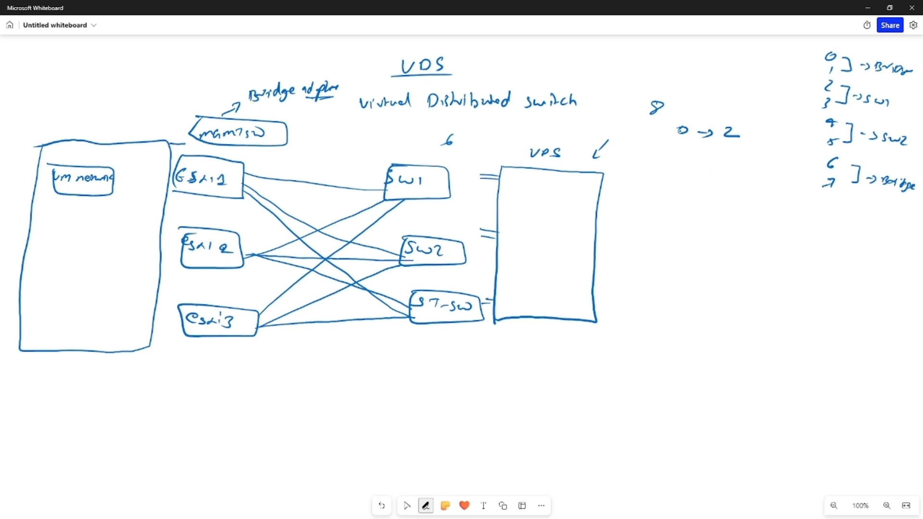
# Extend the mapping list with 1 → 3, 2 → 4, 3 → 5, 4 → 6 and 5 → 7
pyautogui.moveTo(728, 145); pyautogui.dragTo(727, 155)
pyautogui.moveTo(682, 149); pyautogui.dragTo(687, 157)
pyautogui.moveTo(696, 154)
pyautogui.mouseDown()
pyautogui.moveTo(714, 158)
pyautogui.moveTo(693, 190)
pyautogui.mouseUp()
pyautogui.moveTo(697, 187); pyautogui.dragTo(712, 191)
pyautogui.moveTo(721, 181)
pyautogui.mouseDown()
pyautogui.moveTo(728, 191)
pyautogui.moveTo(685, 212)
pyautogui.moveTo(717, 219)
pyautogui.moveTo(695, 238)
pyautogui.mouseUp()
pyautogui.moveTo(702, 242)
pyautogui.mouseDown()
pyautogui.moveTo(719, 248)
pyautogui.moveTo(686, 264)
pyautogui.moveTo(710, 266)
pyautogui.mouseUp()
pyautogui.moveTo(711, 263); pyautogui.dragTo(729, 270)
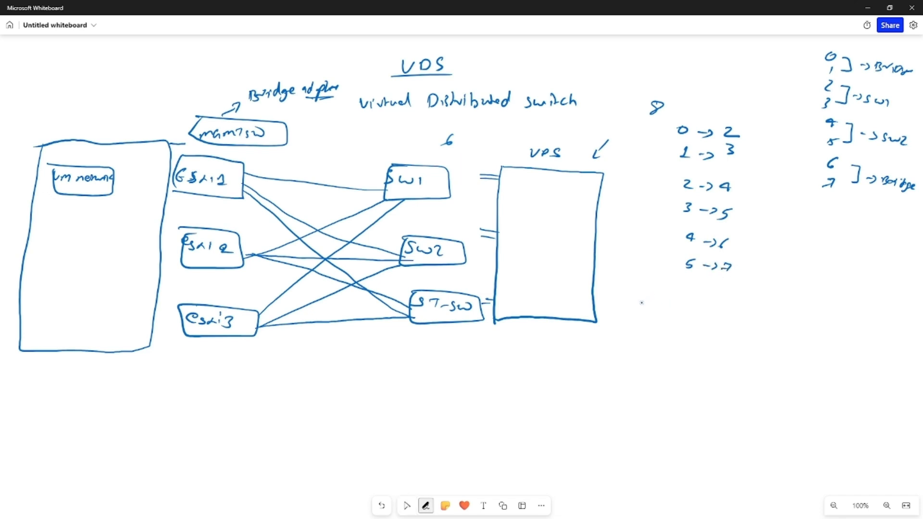
# Retrace the arrow above the VDS box and touch up the 2,3 entries in the far-right port list
pyautogui.press('Escape')
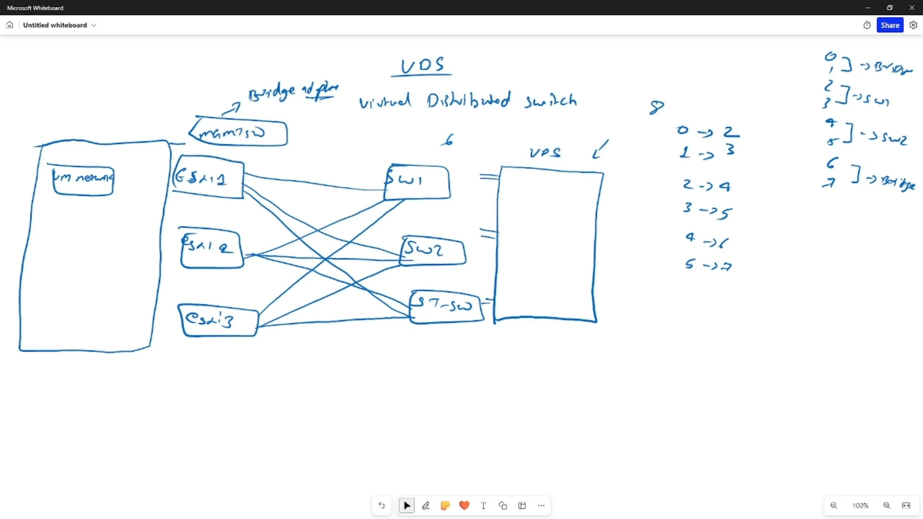
pyautogui.hotkey('alt', 'w')
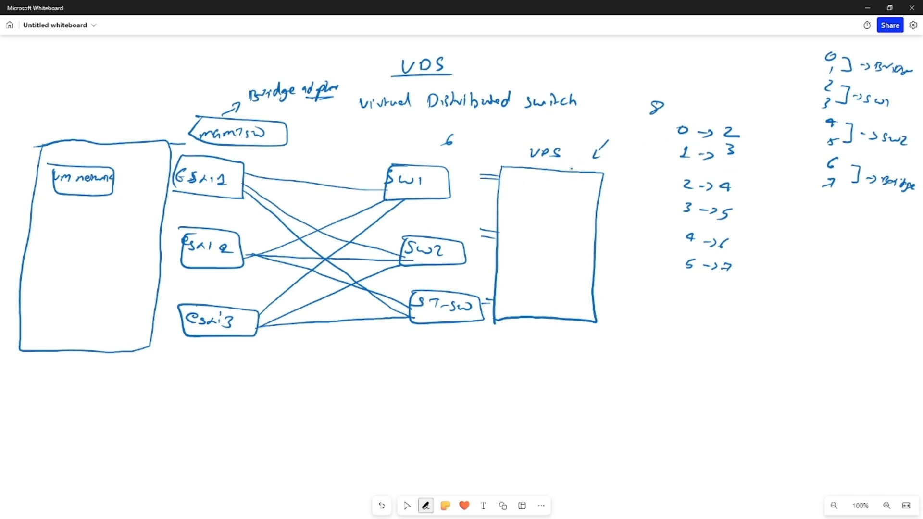
pyautogui.moveTo(609, 140)
pyautogui.mouseDown()
pyautogui.moveTo(591, 157)
pyautogui.moveTo(606, 157)
pyautogui.mouseUp()
pyautogui.moveTo(817, 84); pyautogui.dragTo(828, 83)
pyautogui.click(407, 505)
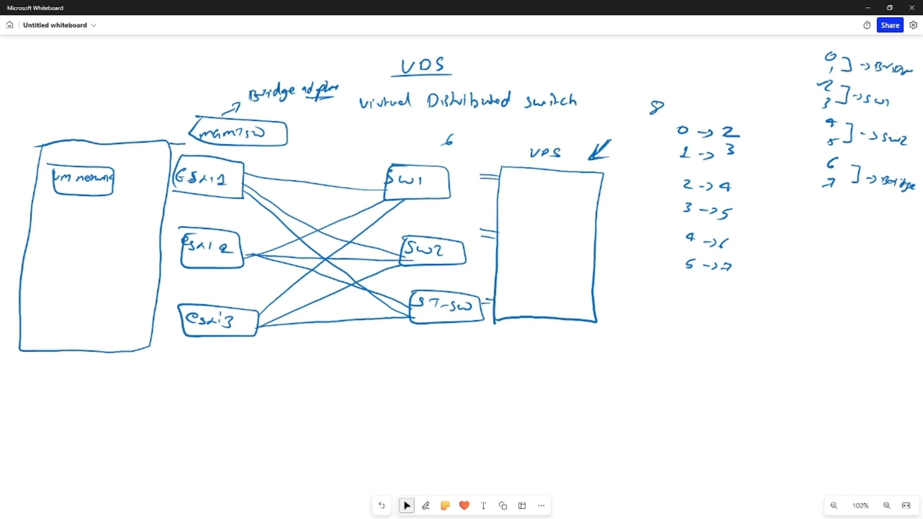
pyautogui.click(426, 506)
pyautogui.moveTo(827, 98)
pyautogui.mouseDown()
pyautogui.moveTo(818, 102)
pyautogui.moveTo(827, 106)
pyautogui.mouseUp()
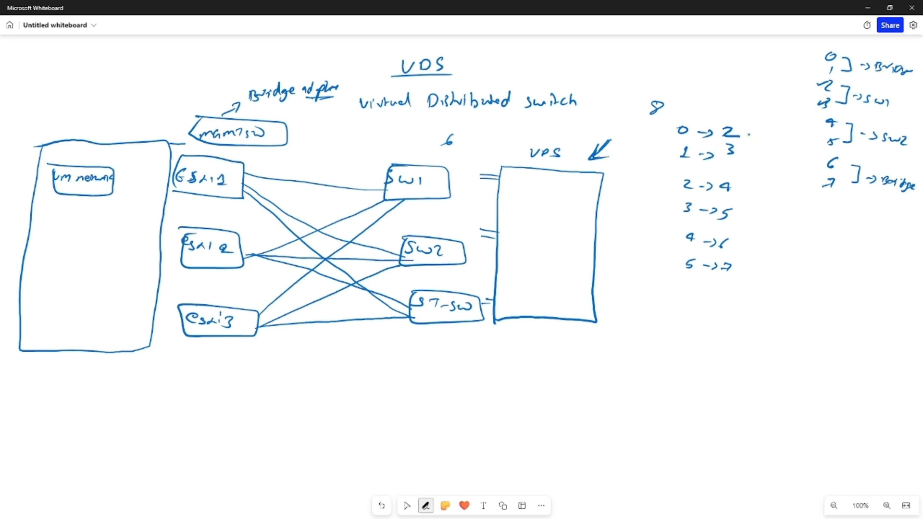
# Bracket the mapping pairs and label the groups SW1, SW2 and Bridge
pyautogui.moveTo(740, 130)
pyautogui.mouseDown()
pyautogui.moveTo(734, 154)
pyautogui.moveTo(792, 152)
pyautogui.mouseUp()
pyautogui.moveTo(740, 189)
pyautogui.mouseDown()
pyautogui.moveTo(731, 212)
pyautogui.moveTo(782, 210)
pyautogui.mouseUp()
pyautogui.moveTo(737, 242)
pyautogui.mouseDown()
pyautogui.moveTo(738, 260)
pyautogui.moveTo(765, 256)
pyautogui.mouseUp()
pyautogui.moveTo(770, 249); pyautogui.dragTo(800, 258)
pyautogui.moveTo(807, 251); pyautogui.dragTo(810, 263)
pyautogui.moveTo(811, 256); pyautogui.dragTo(819, 255)
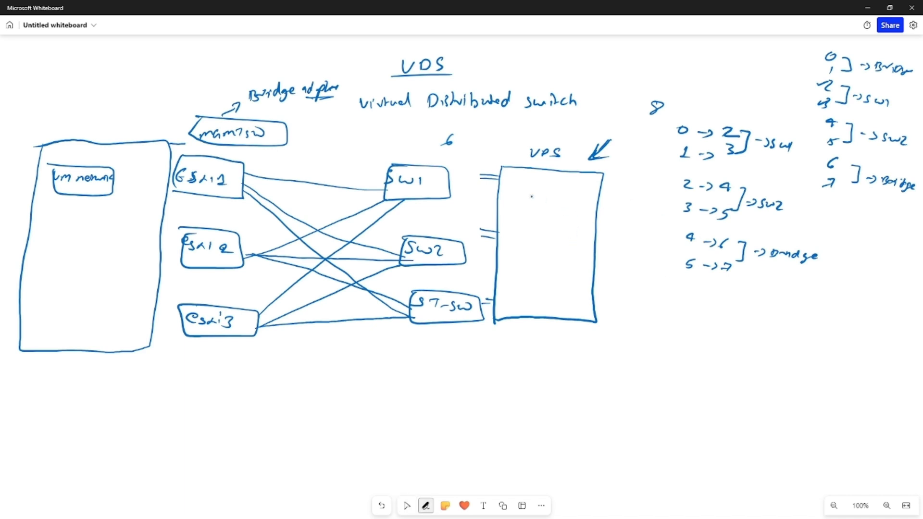
# Divide the VDS rectangle into VDS SW1 and VDS SW2 sections with uplink ports drawn on the right edge
pyautogui.moveTo(500, 176)
pyautogui.mouseDown()
pyautogui.moveTo(524, 189)
pyautogui.moveTo(496, 206)
pyautogui.moveTo(498, 192)
pyautogui.moveTo(496, 200)
pyautogui.moveTo(512, 194)
pyautogui.moveTo(509, 186)
pyautogui.moveTo(516, 191)
pyautogui.mouseUp()
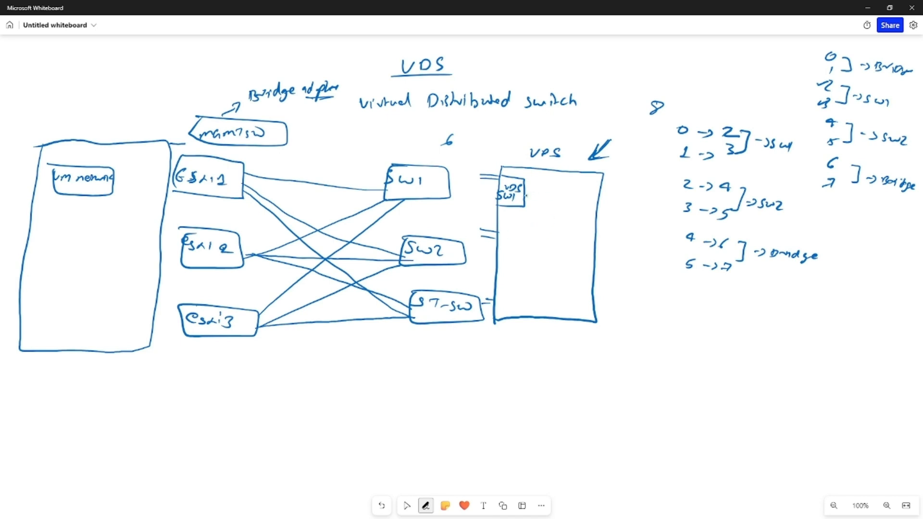
pyautogui.moveTo(525, 196)
pyautogui.mouseDown()
pyautogui.moveTo(597, 203)
pyautogui.moveTo(626, 183)
pyautogui.mouseUp()
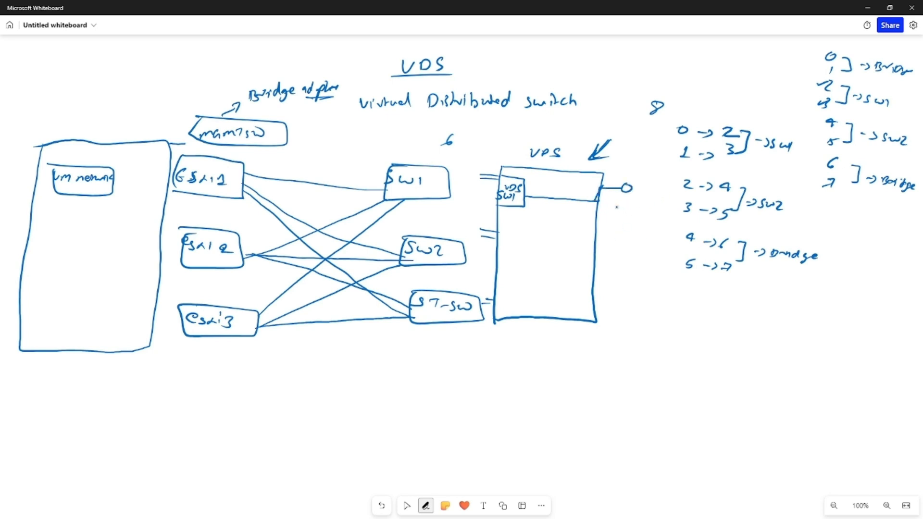
pyautogui.moveTo(499, 226)
pyautogui.mouseDown()
pyautogui.moveTo(521, 225)
pyautogui.moveTo(523, 255)
pyautogui.moveTo(498, 228)
pyautogui.moveTo(502, 246)
pyautogui.moveTo(519, 248)
pyautogui.moveTo(520, 234)
pyautogui.moveTo(588, 249)
pyautogui.mouseUp()
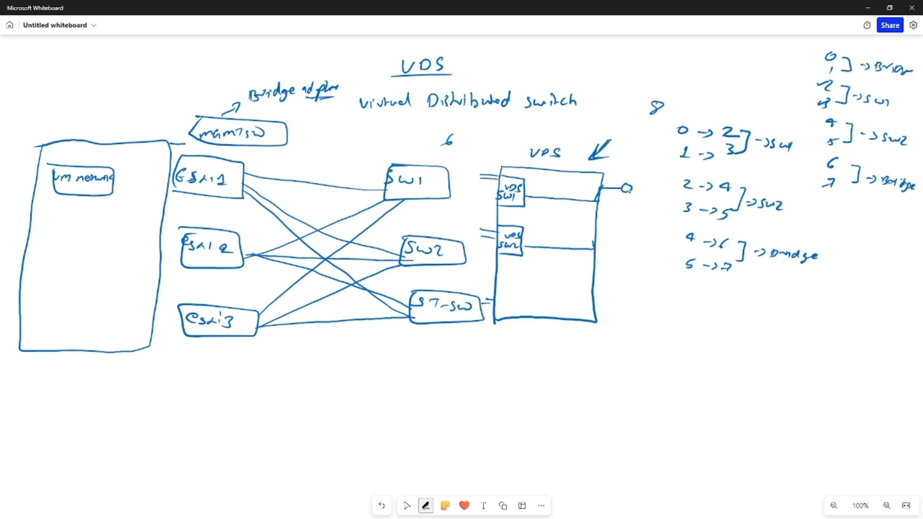
pyautogui.moveTo(486, 191); pyautogui.dragTo(495, 189)
pyautogui.moveTo(593, 246); pyautogui.dragTo(615, 233)
pyautogui.moveTo(623, 231); pyautogui.dragTo(630, 237)
pyautogui.moveTo(624, 242); pyautogui.dragTo(625, 251)
# Add a VDS ST section at the bottom of the VDS rectangle with ports 4 and 5
pyautogui.moveTo(496, 283)
pyautogui.mouseDown()
pyautogui.moveTo(517, 290)
pyautogui.moveTo(499, 302)
pyautogui.mouseUp()
pyautogui.moveTo(503, 295)
pyautogui.mouseDown()
pyautogui.moveTo(506, 303)
pyautogui.moveTo(507, 290)
pyautogui.mouseUp()
pyautogui.moveTo(512, 287)
pyautogui.mouseDown()
pyautogui.moveTo(591, 301)
pyautogui.moveTo(621, 286)
pyautogui.mouseUp()
pyautogui.moveTo(621, 282); pyautogui.dragTo(610, 302)
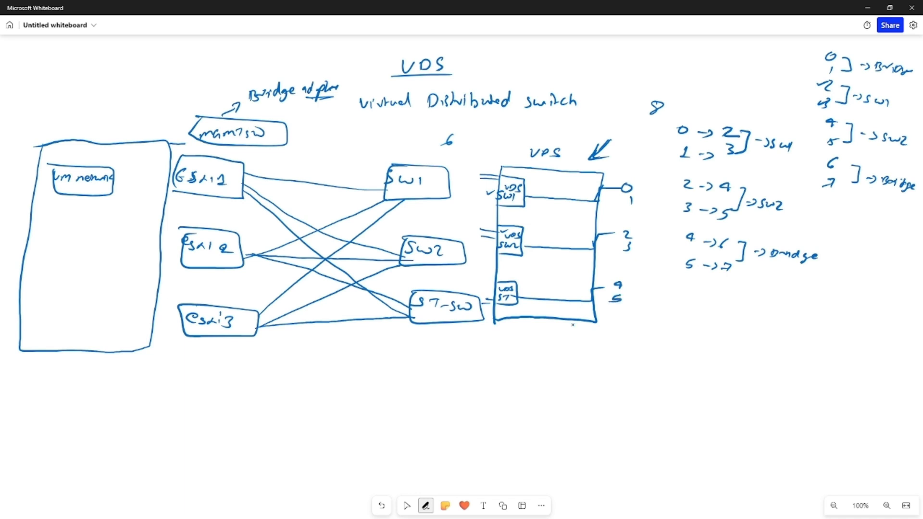
pyautogui.click(407, 506)
pyautogui.press('Escape')
# Draw a row of switch boxes labelled SW1, SW2 and ST-SW below the VDS rectangle
pyautogui.moveTo(602, 355)
pyautogui.mouseDown()
pyautogui.moveTo(595, 364)
pyautogui.moveTo(623, 366)
pyautogui.mouseUp()
pyautogui.moveTo(591, 346)
pyautogui.mouseDown()
pyautogui.moveTo(628, 346)
pyautogui.moveTo(588, 351)
pyautogui.mouseUp()
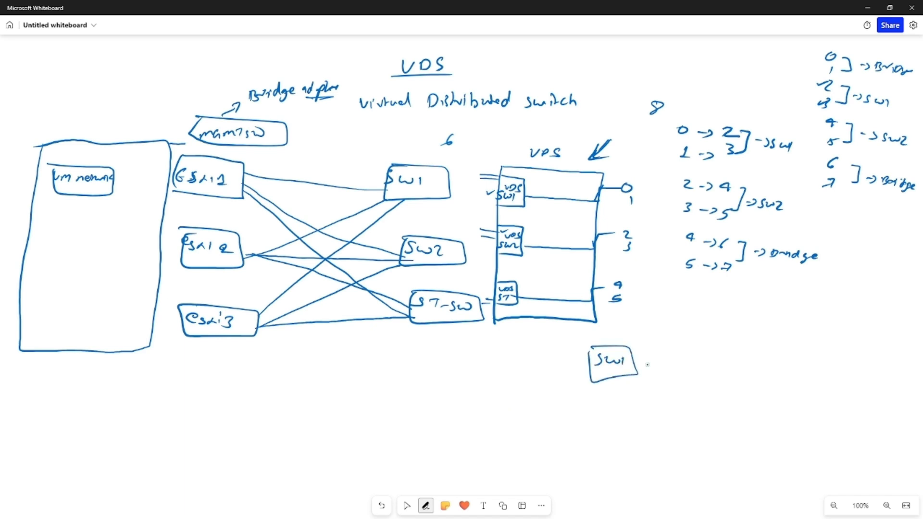
pyautogui.moveTo(688, 354)
pyautogui.mouseDown()
pyautogui.moveTo(675, 364)
pyautogui.moveTo(703, 360)
pyautogui.mouseUp()
pyautogui.moveTo(705, 356); pyautogui.dragTo(717, 363)
pyautogui.moveTo(675, 346)
pyautogui.mouseDown()
pyautogui.moveTo(735, 351)
pyautogui.moveTo(665, 377)
pyautogui.moveTo(662, 351)
pyautogui.mouseUp()
pyautogui.moveTo(784, 351); pyautogui.dragTo(778, 363)
pyautogui.moveTo(789, 354); pyautogui.dragTo(806, 360)
pyautogui.moveTo(812, 354)
pyautogui.mouseDown()
pyautogui.moveTo(806, 363)
pyautogui.moveTo(827, 358)
pyautogui.mouseUp()
pyautogui.moveTo(771, 339); pyautogui.dragTo(840, 345)
pyautogui.moveTo(840, 346)
pyautogui.mouseDown()
pyautogui.moveTo(846, 378)
pyautogui.moveTo(769, 349)
pyautogui.mouseUp()
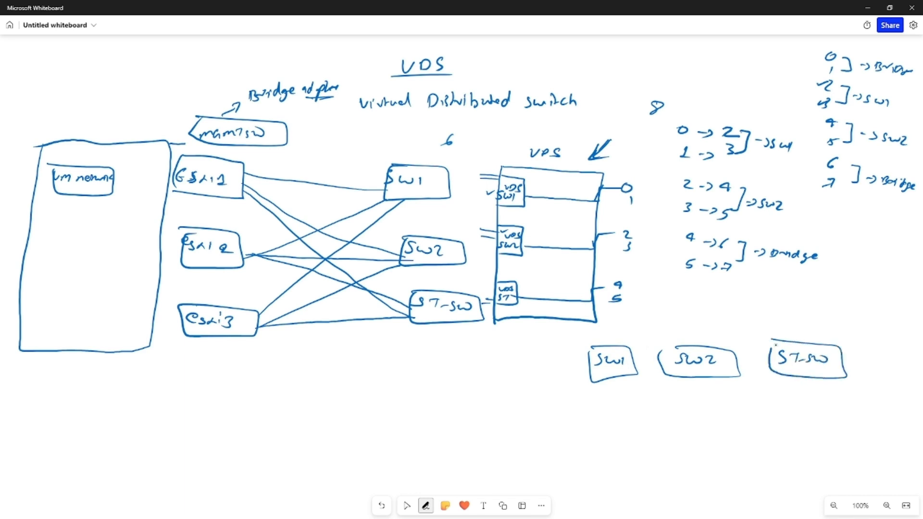
# Draw a long VDS bar below the switch boxes containing port-group boxes labelled VDS-SW1, VDS-SW2 and VDS-ST
pyautogui.moveTo(580, 396)
pyautogui.mouseDown()
pyautogui.moveTo(856, 399)
pyautogui.moveTo(855, 425)
pyautogui.moveTo(582, 429)
pyautogui.moveTo(578, 398)
pyautogui.mouseUp()
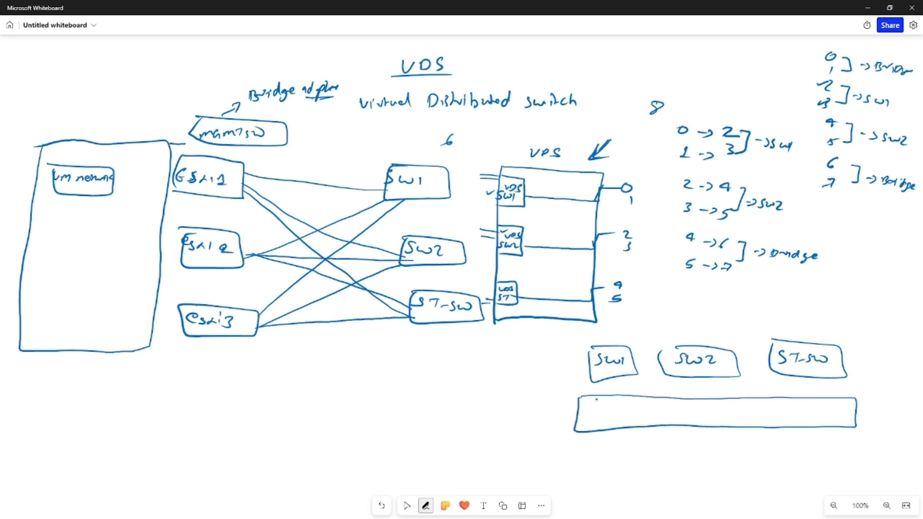
pyautogui.moveTo(595, 415)
pyautogui.mouseDown()
pyautogui.moveTo(594, 427)
pyautogui.moveTo(633, 411)
pyautogui.moveTo(652, 418)
pyautogui.moveTo(616, 421)
pyautogui.moveTo(736, 413)
pyautogui.moveTo(747, 423)
pyautogui.mouseUp()
pyautogui.moveTo(686, 423)
pyautogui.mouseDown()
pyautogui.moveTo(842, 413)
pyautogui.moveTo(848, 425)
pyautogui.mouseUp()
pyautogui.moveTo(792, 417)
pyautogui.mouseDown()
pyautogui.moveTo(786, 425)
pyautogui.moveTo(830, 418)
pyautogui.mouseUp()
pyautogui.moveTo(827, 418); pyautogui.dragTo(826, 425)
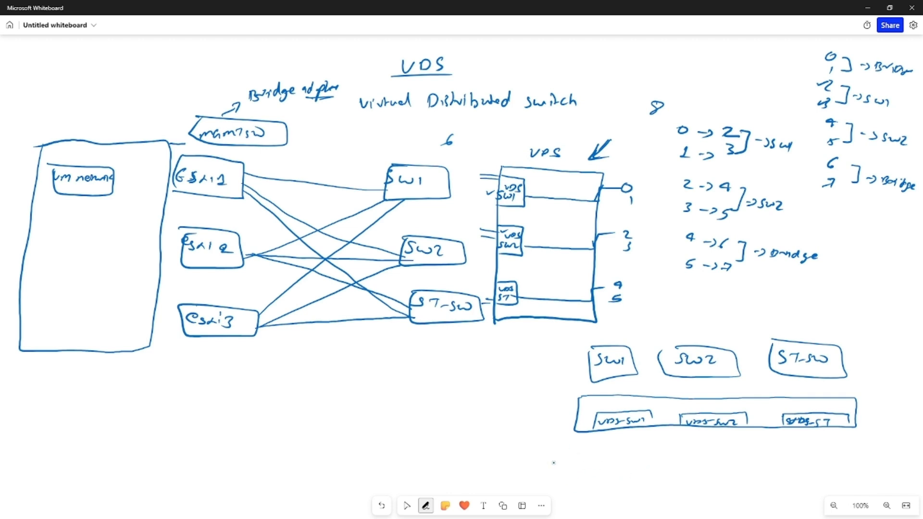
# Draw a VM box below the VDS bar and number the ESXi host boxes 1, 2 and 3
pyautogui.moveTo(538, 453)
pyautogui.mouseDown()
pyautogui.moveTo(561, 460)
pyautogui.moveTo(560, 474)
pyautogui.moveTo(536, 446)
pyautogui.mouseUp()
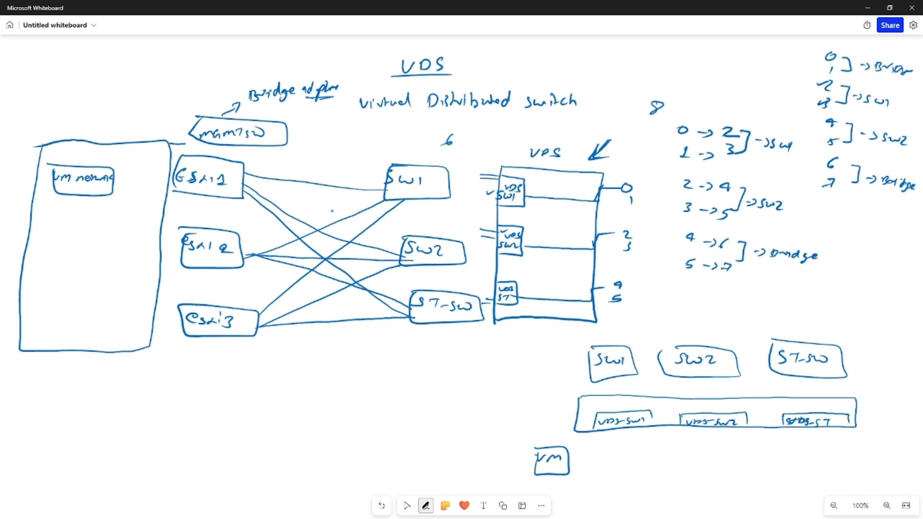
pyautogui.moveTo(178, 196); pyautogui.dragTo(180, 237)
pyautogui.moveTo(163, 302); pyautogui.dragTo(165, 313)
# Add VM2 and VM3 boxes and connect all three VMs with arrows up into the VDS port-group boxes
pyautogui.click(406, 505)
pyautogui.click(426, 505)
pyautogui.moveTo(562, 457)
pyautogui.mouseDown()
pyautogui.moveTo(569, 467)
pyautogui.moveTo(586, 461)
pyautogui.moveTo(627, 434)
pyautogui.moveTo(668, 464)
pyautogui.moveTo(684, 463)
pyautogui.moveTo(688, 480)
pyautogui.moveTo(644, 463)
pyautogui.moveTo(724, 435)
pyautogui.mouseUp()
pyautogui.moveTo(769, 458)
pyautogui.mouseDown()
pyautogui.moveTo(794, 465)
pyautogui.moveTo(765, 479)
pyautogui.moveTo(756, 456)
pyautogui.mouseUp()
pyautogui.moveTo(805, 462); pyautogui.dragTo(828, 435)
pyautogui.moveTo(822, 441); pyautogui.dragTo(833, 439)
pyautogui.press('Escape')
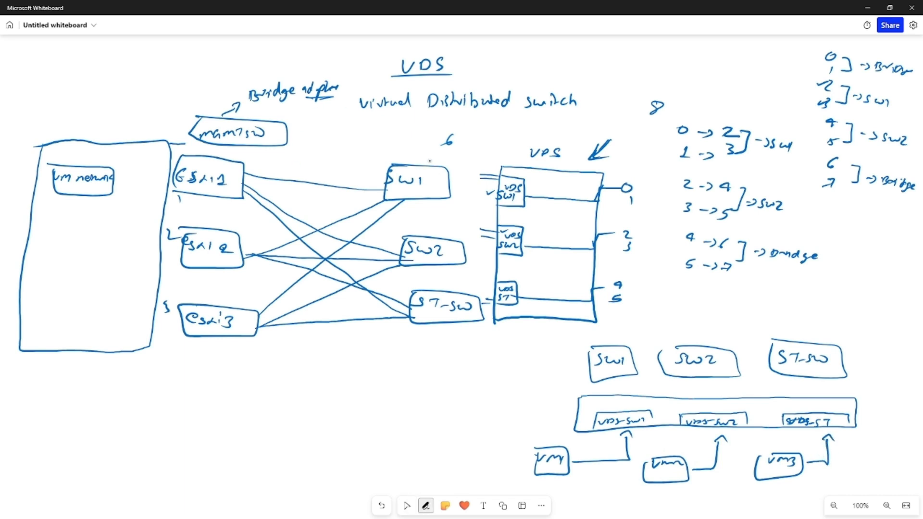
# Draw a bracket beside the SW1 and SW2 boxes with an arrow up to a handwritten note next to the 6
pyautogui.moveTo(453, 182)
pyautogui.mouseDown()
pyautogui.moveTo(462, 185)
pyautogui.moveTo(446, 232)
pyautogui.mouseUp()
pyautogui.moveTo(461, 180); pyautogui.dragTo(464, 151)
pyautogui.moveTo(461, 157); pyautogui.dragTo(485, 136)
pyautogui.moveTo(489, 133)
pyautogui.mouseDown()
pyautogui.moveTo(514, 129)
pyautogui.moveTo(523, 140)
pyautogui.mouseUp()
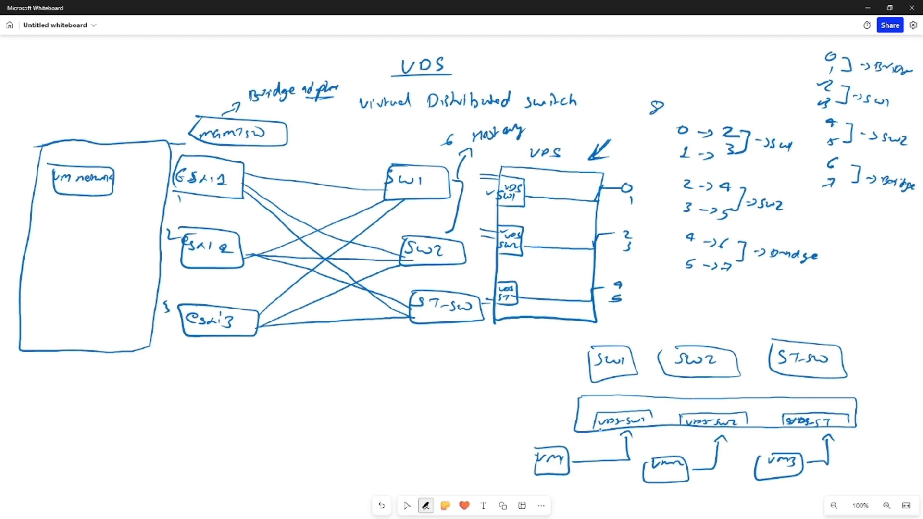
pyautogui.click(407, 505)
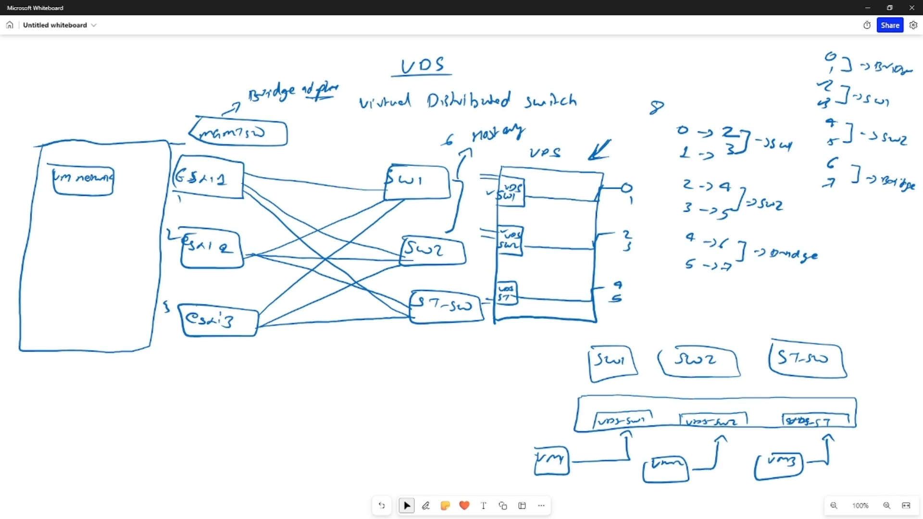
# Draw double arrows between the VDS-SW1, VDS-SW2 and VDS-ST port-group boxes
pyautogui.moveTo(657, 419); pyautogui.dragTo(668, 420)
pyautogui.moveTo(665, 416); pyautogui.dragTo(657, 421)
pyautogui.moveTo(661, 416); pyautogui.dragTo(670, 416)
pyautogui.moveTo(755, 421); pyautogui.dragTo(777, 425)
pyautogui.moveTo(761, 417); pyautogui.dragTo(771, 412)
pyautogui.moveTo(766, 412); pyautogui.dragTo(778, 415)
pyautogui.click(407, 506)
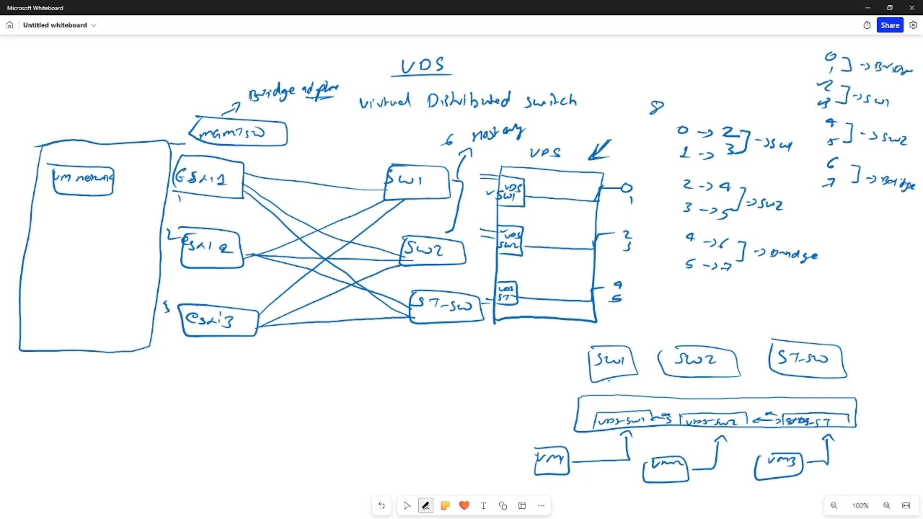
# Link the SW1, SW2 and ST-SW boxes down to the VDS bar with short double lines
pyautogui.moveTo(616, 377)
pyautogui.mouseDown()
pyautogui.moveTo(611, 391)
pyautogui.moveTo(618, 393)
pyautogui.mouseUp()
pyautogui.moveTo(706, 379)
pyautogui.mouseDown()
pyautogui.moveTo(702, 399)
pyautogui.moveTo(711, 400)
pyautogui.mouseUp()
pyautogui.moveTo(807, 382)
pyautogui.mouseDown()
pyautogui.moveTo(806, 395)
pyautogui.moveTo(816, 396)
pyautogui.mouseUp()
# Draw an arrow from the mgmt switch box up to a new VC box
pyautogui.moveTo(206, 115); pyautogui.dragTo(206, 94)
pyautogui.moveTo(202, 99)
pyautogui.mouseDown()
pyautogui.moveTo(213, 98)
pyautogui.moveTo(181, 85)
pyautogui.moveTo(185, 75)
pyautogui.moveTo(198, 85)
pyautogui.mouseUp()
pyautogui.moveTo(189, 67)
pyautogui.mouseDown()
pyautogui.moveTo(212, 85)
pyautogui.moveTo(186, 64)
pyautogui.mouseUp()
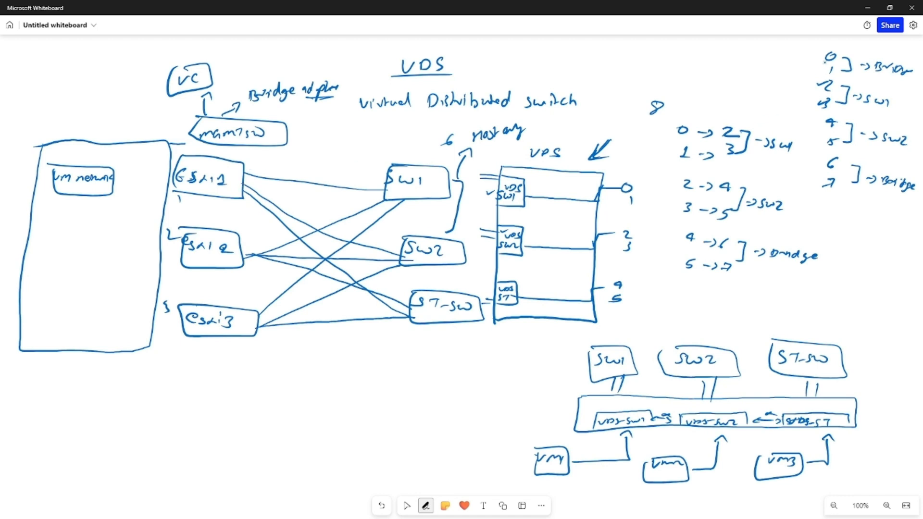
# Bracket the upper-right port mapping list with a vertical line and box the 0→2, 1→3 pair
pyautogui.moveTo(822, 58)
pyautogui.mouseDown()
pyautogui.moveTo(806, 103)
pyautogui.moveTo(801, 170)
pyautogui.moveTo(834, 181)
pyautogui.mouseUp()
pyautogui.moveTo(799, 78)
pyautogui.mouseDown()
pyautogui.moveTo(853, 77)
pyautogui.moveTo(802, 90)
pyautogui.moveTo(798, 177)
pyautogui.moveTo(823, 192)
pyautogui.mouseUp()
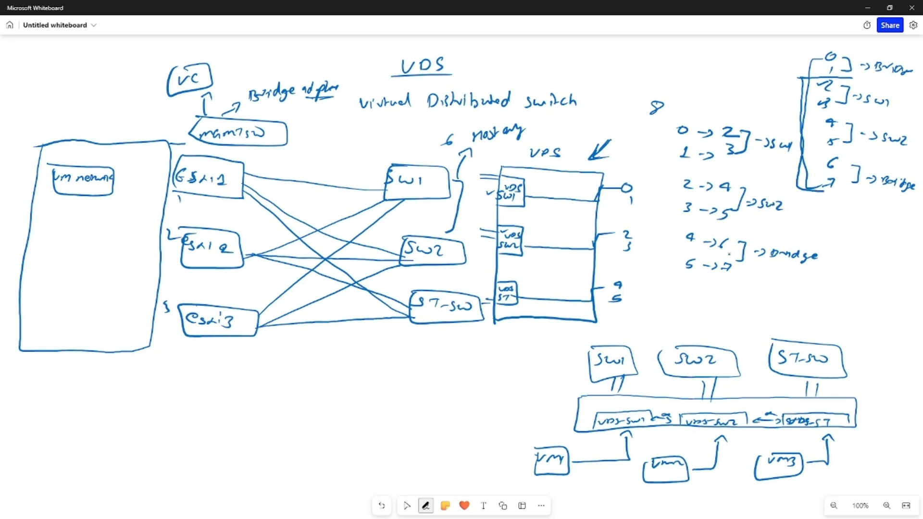
pyautogui.moveTo(677, 139)
pyautogui.mouseDown()
pyautogui.moveTo(735, 145)
pyautogui.moveTo(743, 118)
pyautogui.moveTo(671, 140)
pyautogui.moveTo(734, 168)
pyautogui.moveTo(743, 144)
pyautogui.mouseUp()
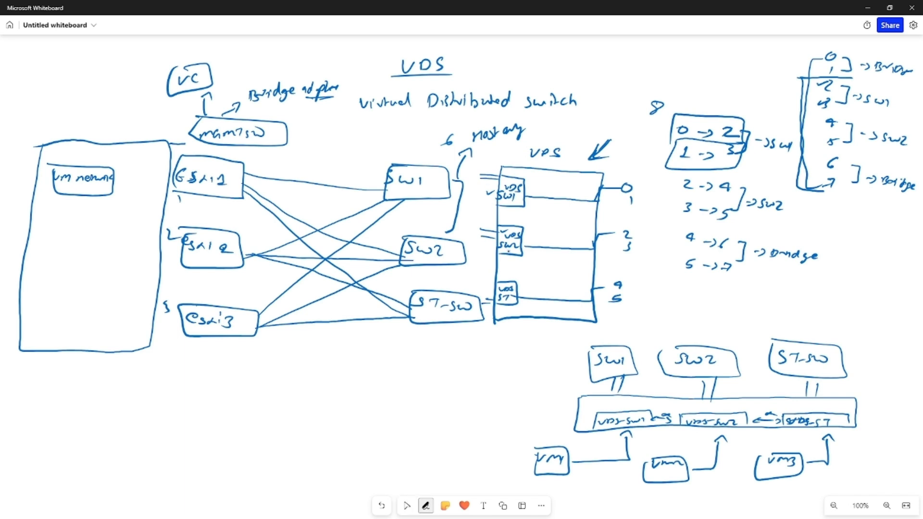
# Draw lines from the VDS sections in the VDS rectangle across to the uplink port 0 on its edge
pyautogui.moveTo(528, 249)
pyautogui.mouseDown()
pyautogui.moveTo(582, 249)
pyautogui.moveTo(609, 197)
pyautogui.moveTo(623, 195)
pyautogui.mouseUp()
pyautogui.moveTo(596, 225); pyautogui.dragTo(551, 253)
pyautogui.moveTo(619, 200); pyautogui.dragTo(594, 226)
pyautogui.moveTo(520, 294)
pyautogui.mouseDown()
pyautogui.moveTo(575, 293)
pyautogui.moveTo(615, 207)
pyautogui.mouseUp()
pyautogui.moveTo(526, 199); pyautogui.dragTo(620, 192)
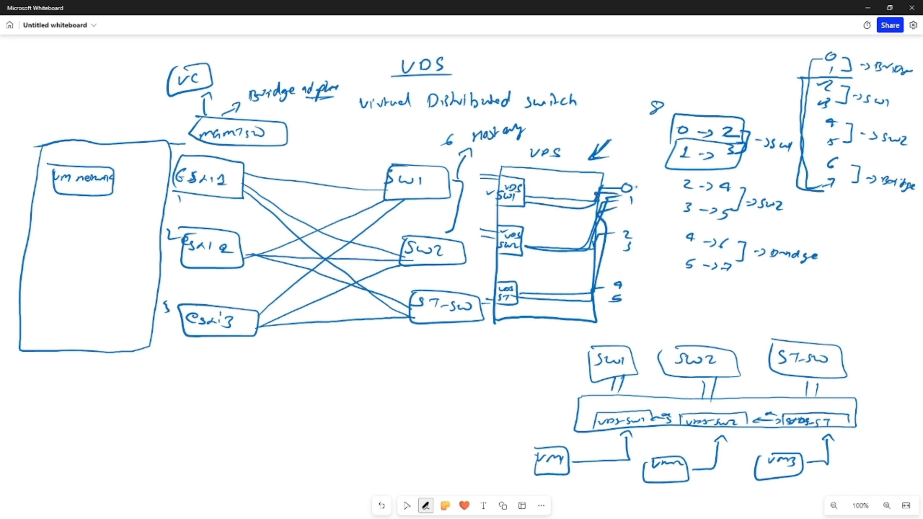
pyautogui.click(406, 506)
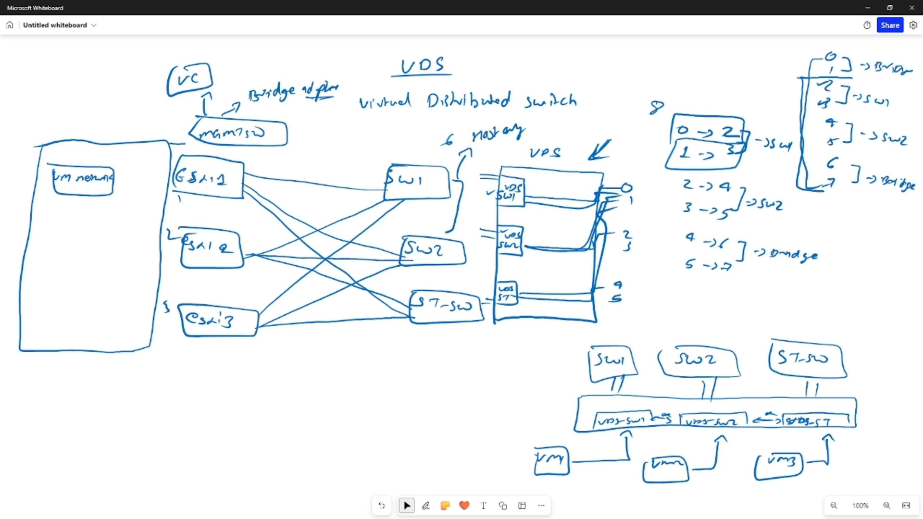
# Draw crossing lines from the VDS-SW1 port group up to the SW1, SW2 and ST-SW switch boxes
pyautogui.click(425, 505)
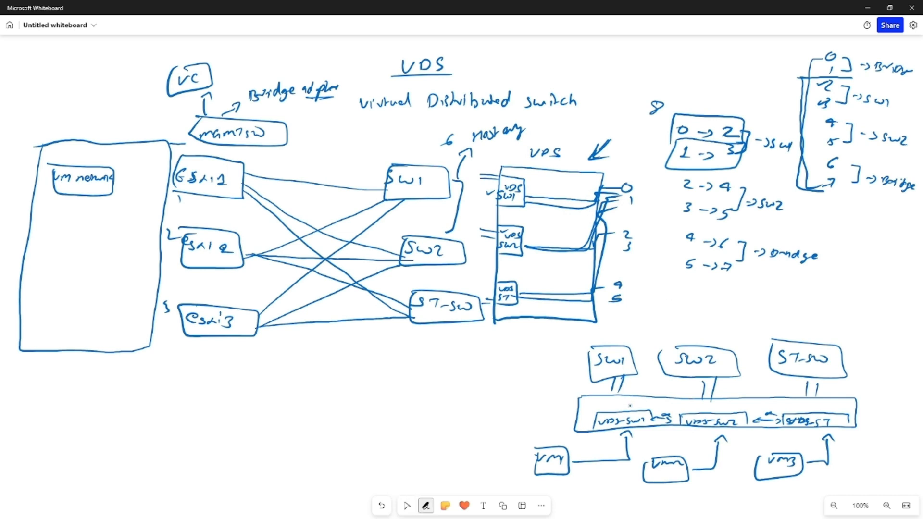
pyautogui.moveTo(619, 416); pyautogui.dragTo(618, 388)
pyautogui.moveTo(620, 414); pyautogui.dragTo(684, 384)
pyautogui.moveTo(623, 415); pyautogui.dragTo(774, 385)
pyautogui.moveTo(639, 381)
pyautogui.mouseDown()
pyautogui.moveTo(706, 418)
pyautogui.moveTo(790, 388)
pyautogui.mouseUp()
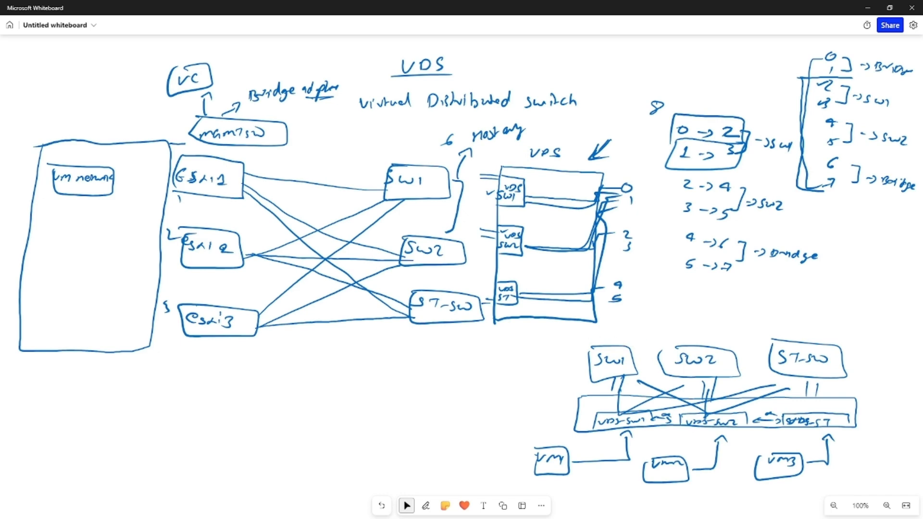
# Switch to the vSphere Client and start creating a new distributed switch on datacenter DC-1
pyautogui.hotkey('alt', 'Tab')
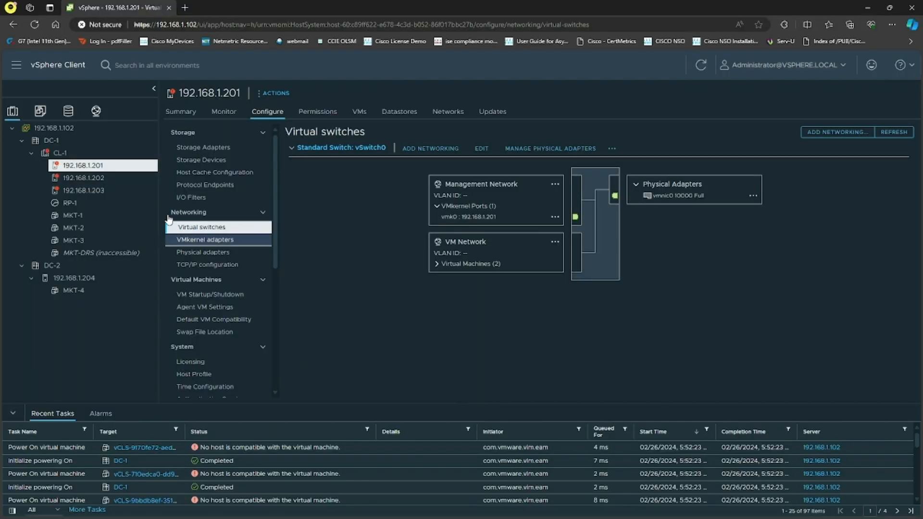
pyautogui.click(62, 144)
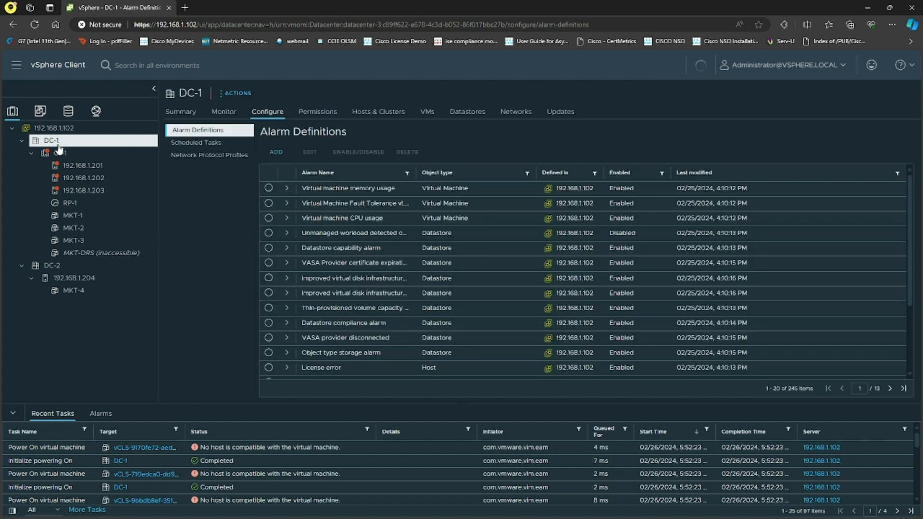
pyautogui.rightClick(61, 147)
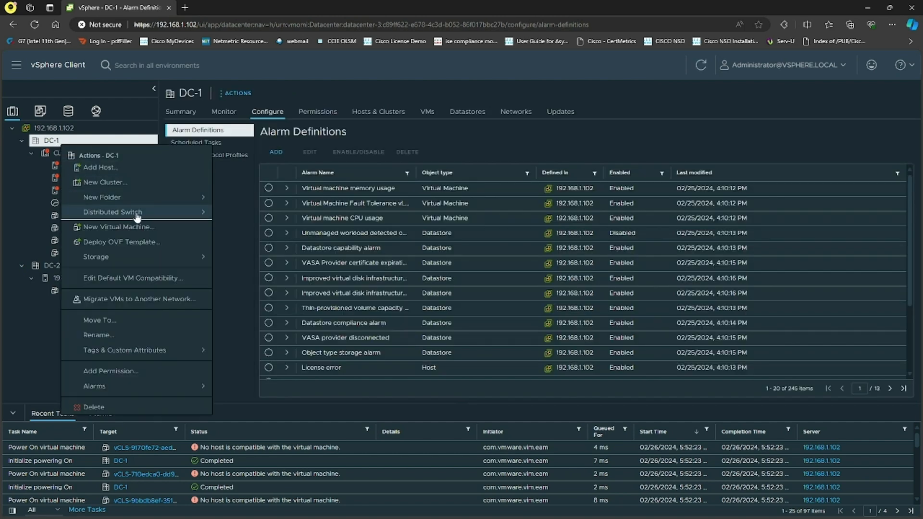
pyautogui.moveTo(184, 217)
pyautogui.click(261, 219)
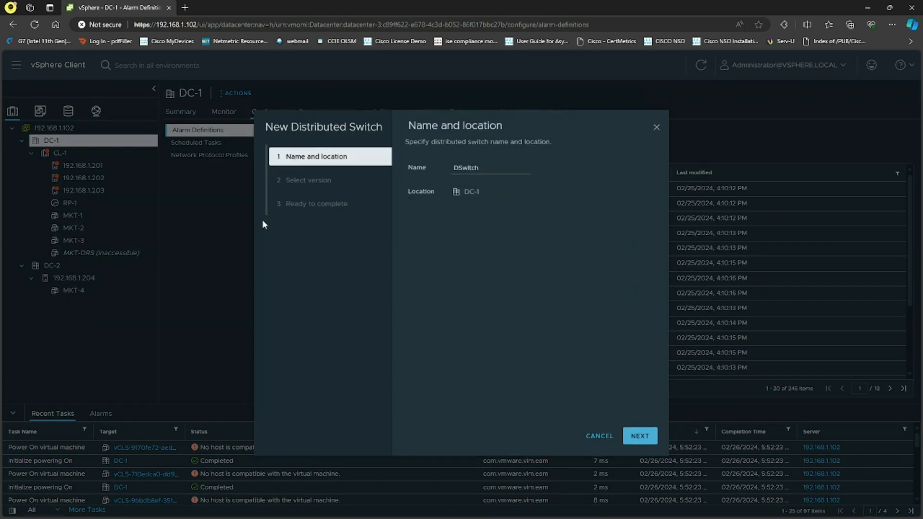
# Name the distributed switch DC1-VDS and keep version 8.0.0 - ESXi 8.0 and later
pyautogui.moveTo(501, 169); pyautogui.dragTo(424, 166)
pyautogui.write('D')
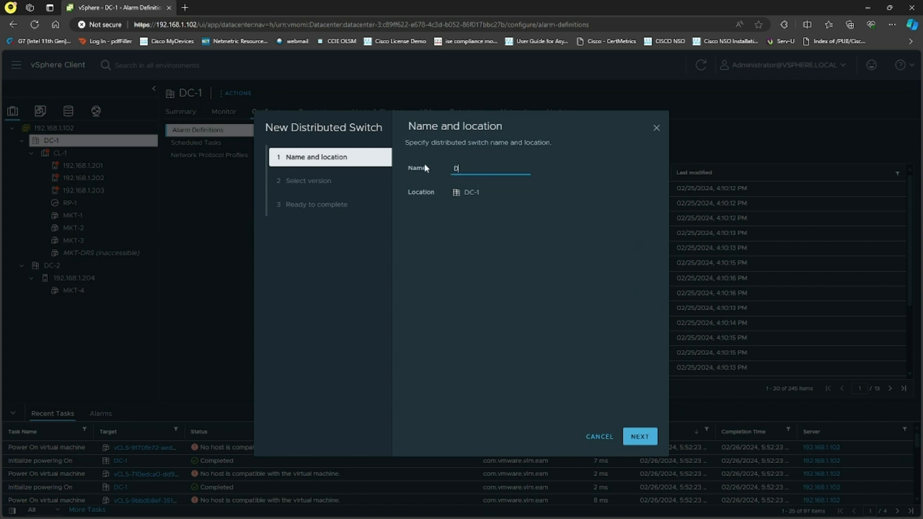
pyautogui.write('C1-VDS')
pyautogui.click(641, 437)
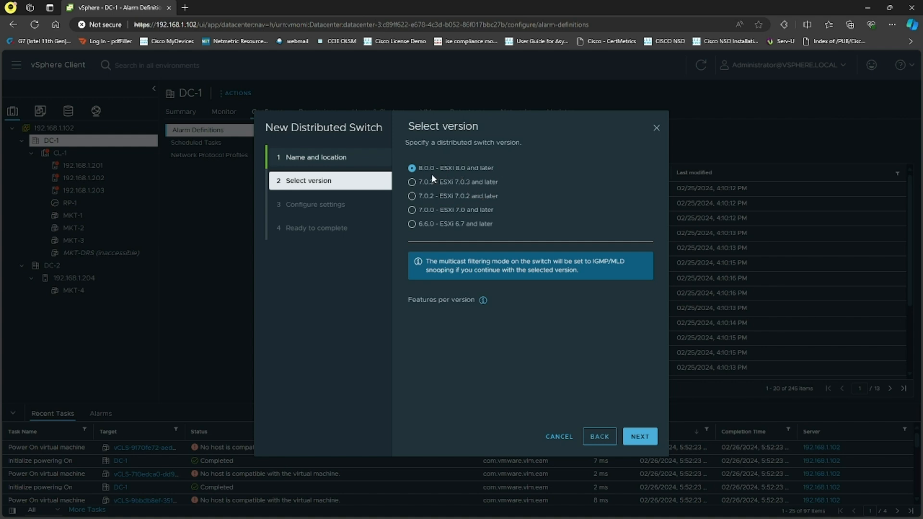
pyautogui.click(645, 438)
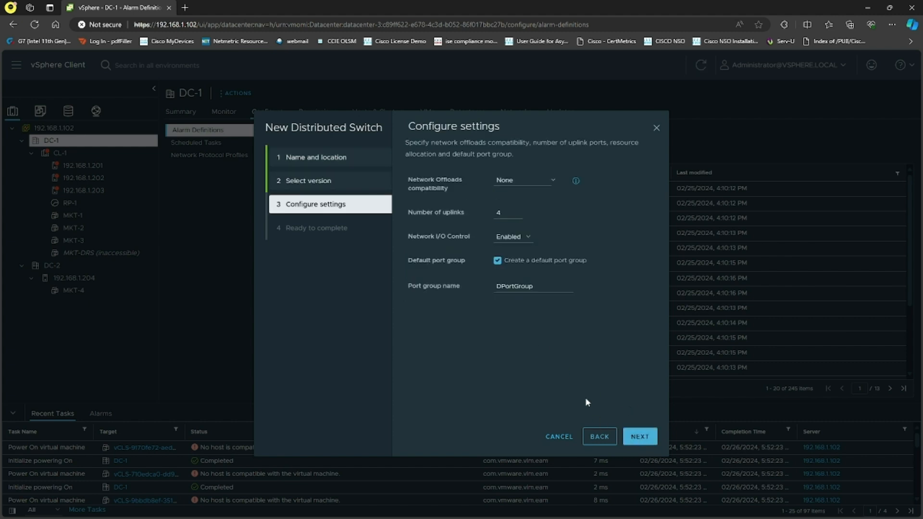
# Set 8 uplinks and the default port group name VDS-SW1, then finish the wizard
pyautogui.moveTo(506, 214); pyautogui.dragTo(487, 216)
pyautogui.moveTo(548, 287); pyautogui.dragTo(474, 278)
pyautogui.write('VDS-SW1')
pyautogui.click(639, 436)
pyautogui.click(639, 436)
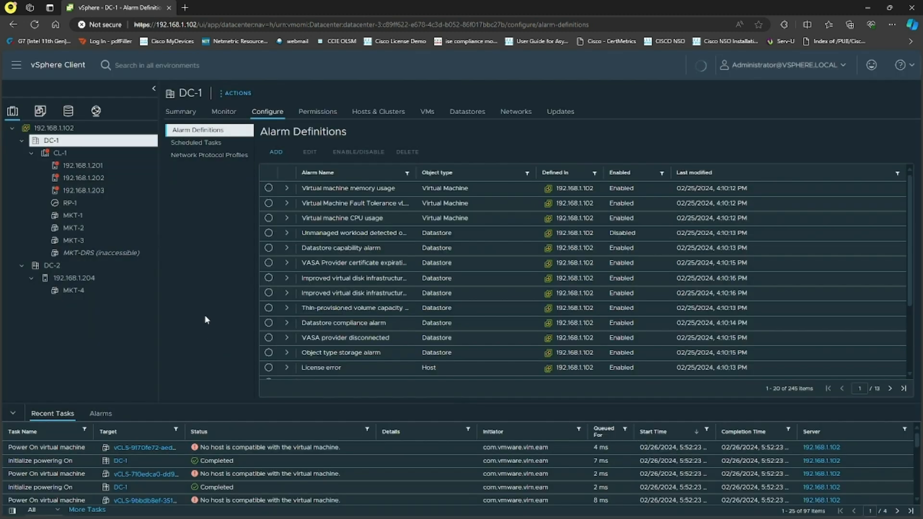
# Open DC1-VDS in the networking view and review its summary, properties, ports, hosts, VMs, networks and topology
pyautogui.click(96, 110)
pyautogui.click(80, 166)
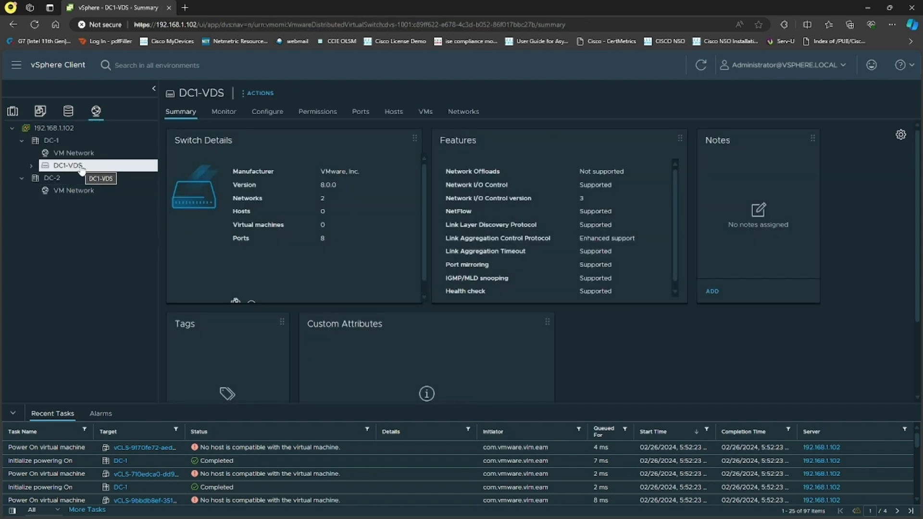
pyautogui.click(265, 114)
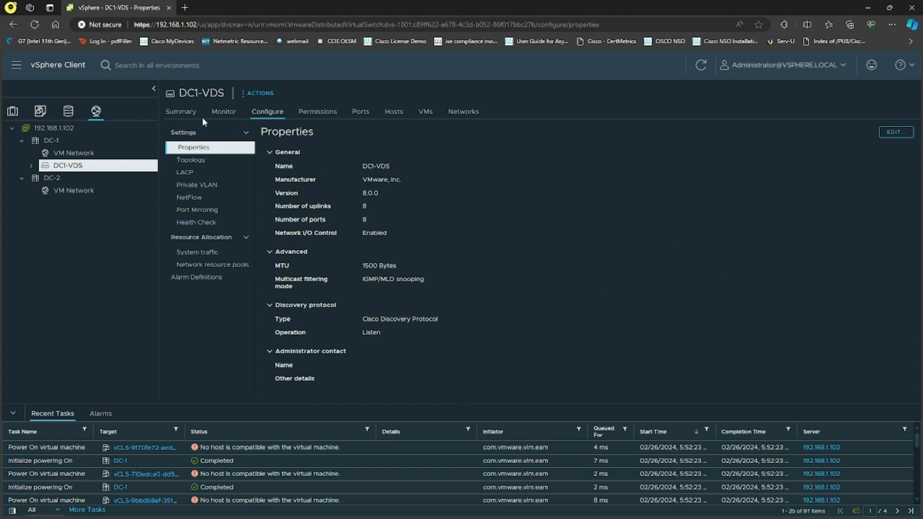
pyautogui.click(180, 112)
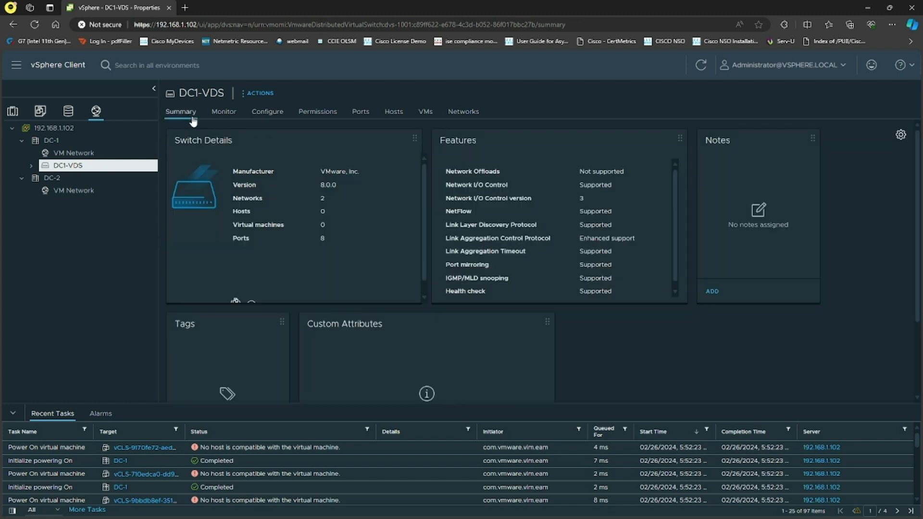
pyautogui.click(223, 112)
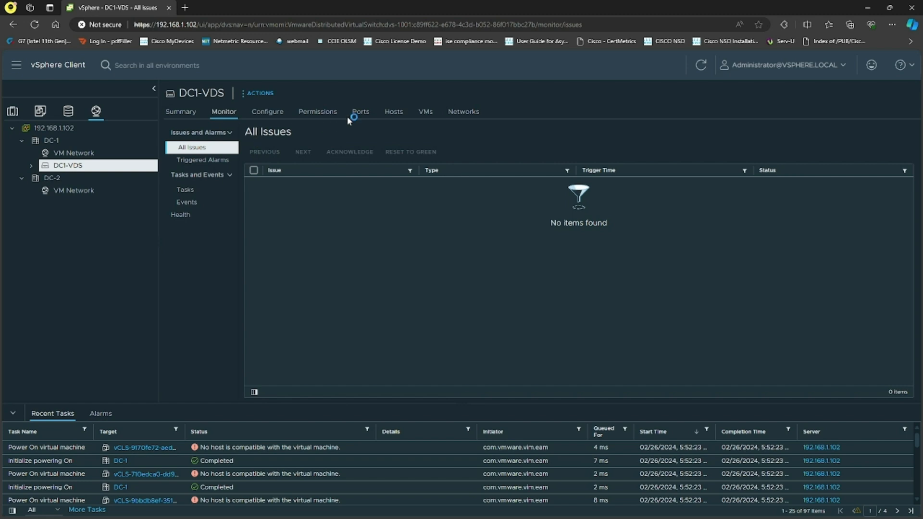
pyautogui.click(361, 117)
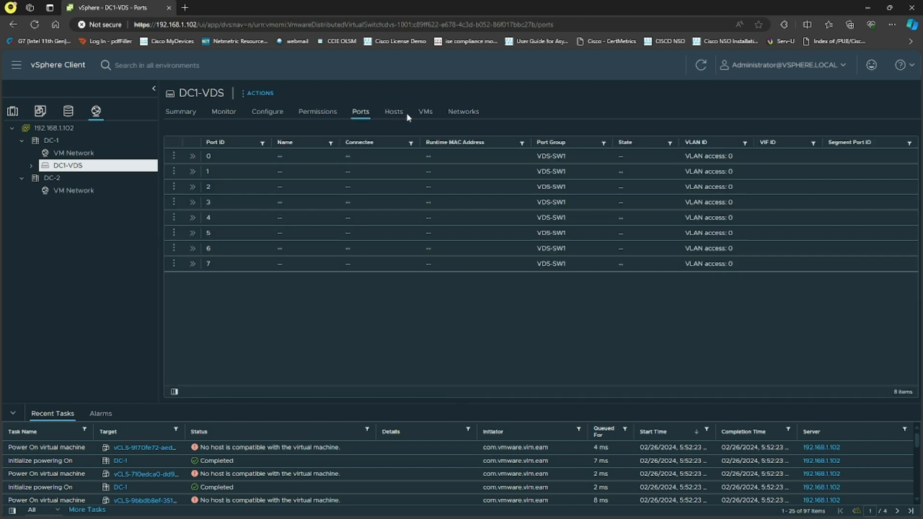
pyautogui.click(402, 115)
pyautogui.click(425, 113)
pyautogui.click(459, 115)
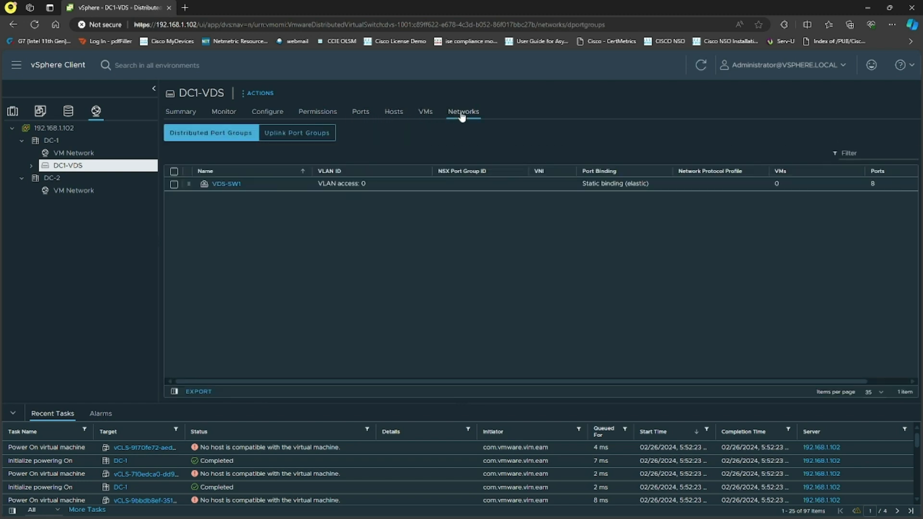
pyautogui.click(429, 117)
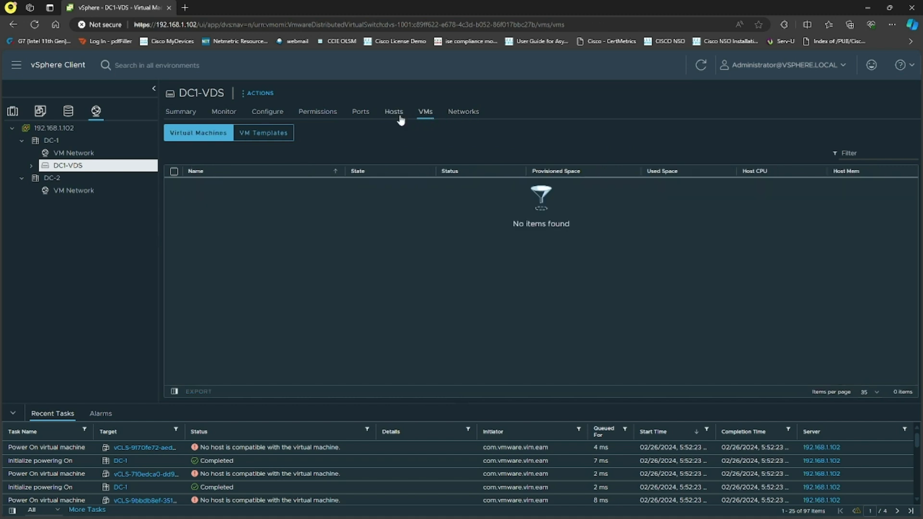
pyautogui.click(277, 118)
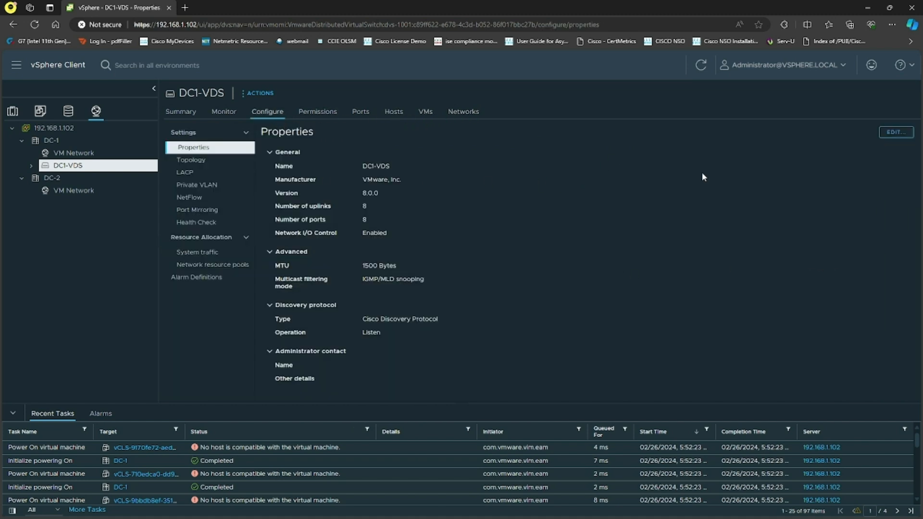
pyautogui.click(194, 160)
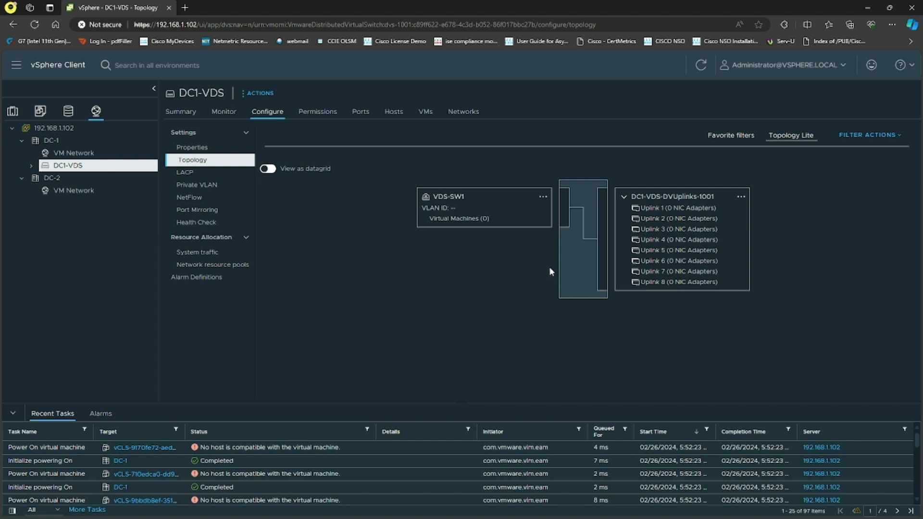
# Start adding hosts to DC1-VDS and select all three CL-1 hosts 192.168.1.201 to 192.168.1.203
pyautogui.rightClick(85, 169)
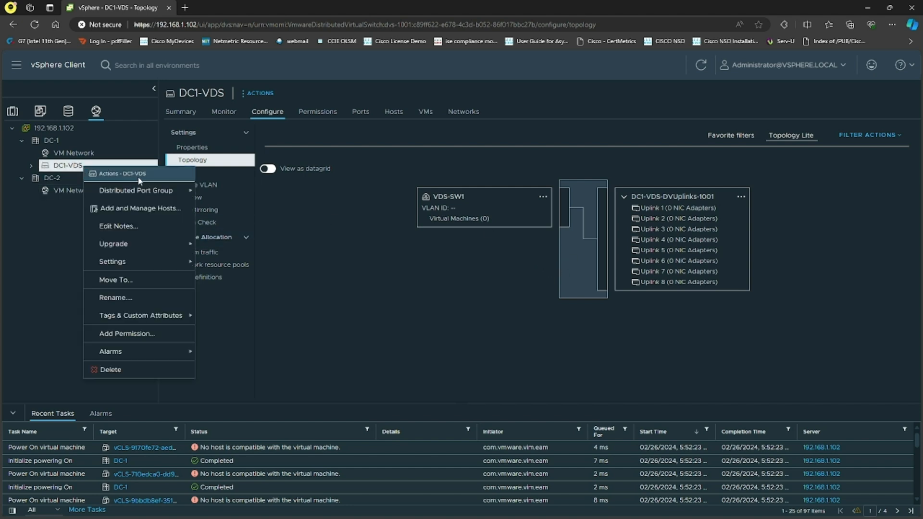
pyautogui.click(141, 210)
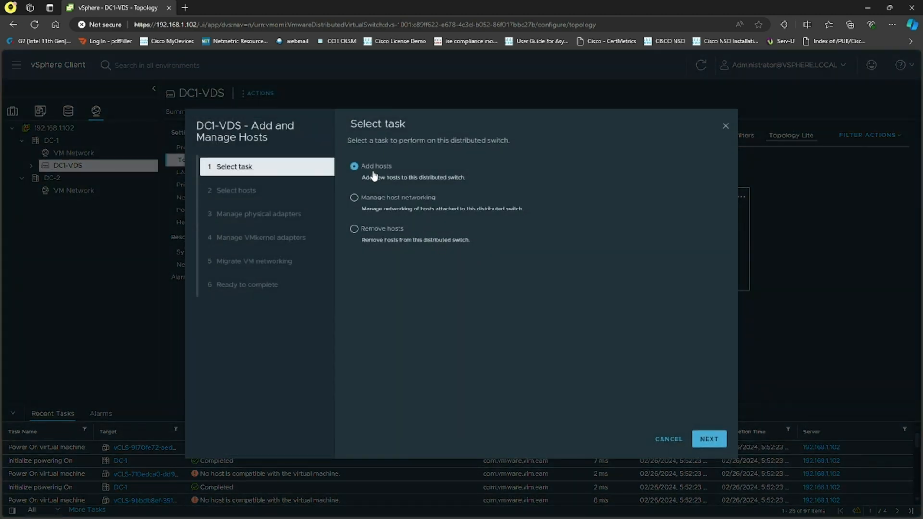
pyautogui.click(709, 439)
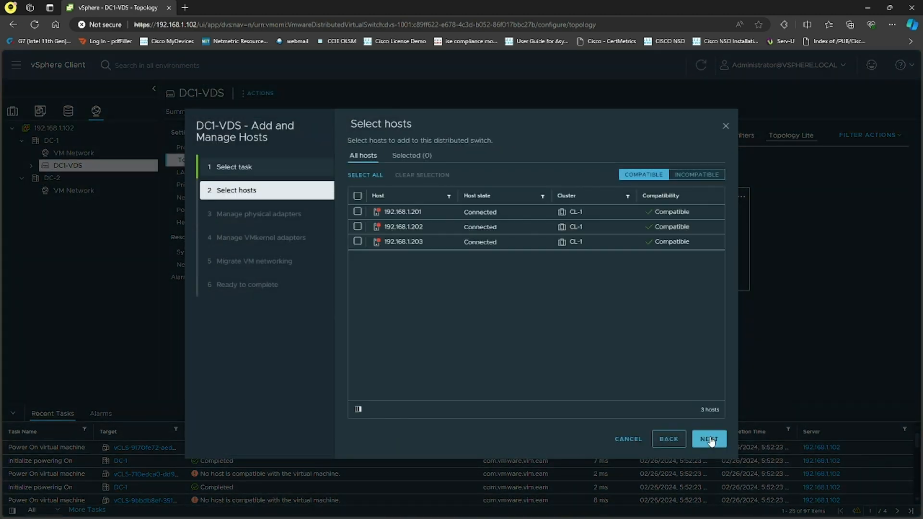
pyautogui.click(357, 196)
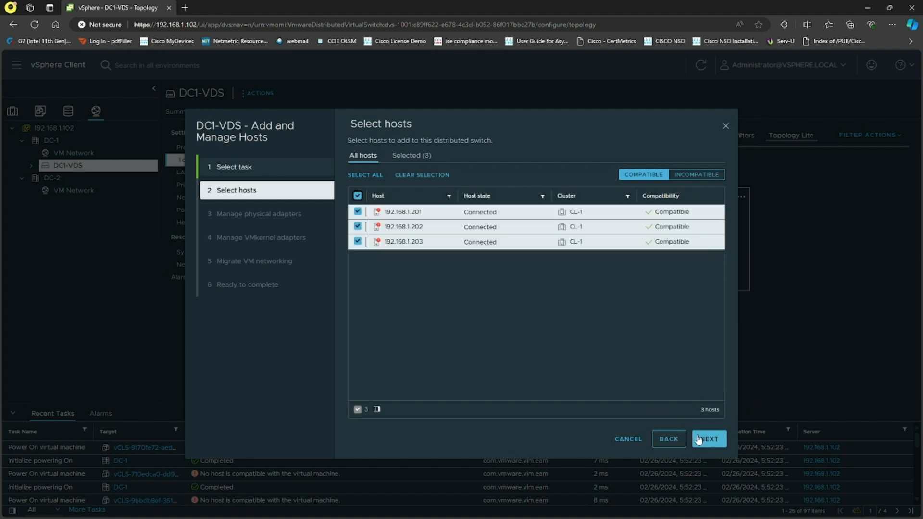
pyautogui.click(708, 440)
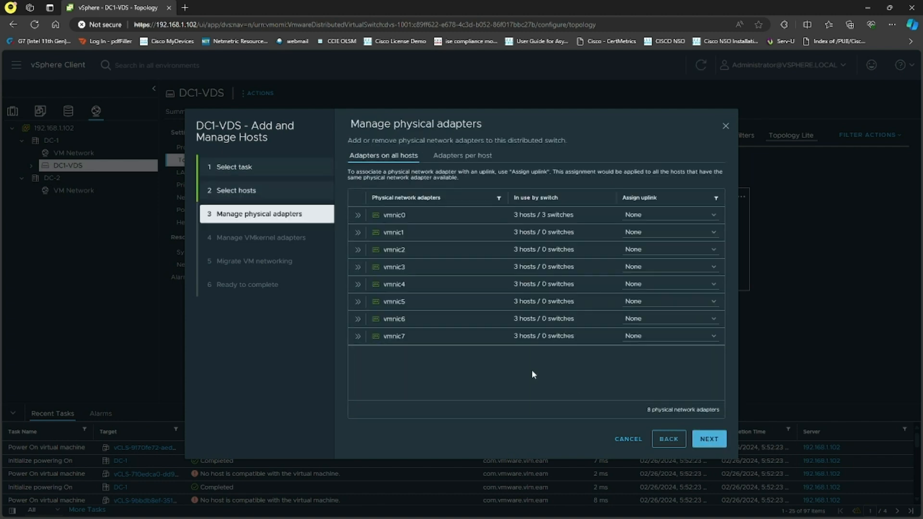
# Check which hosts use vmnic0 and try assigning it to Uplink 1 before setting it back to None
pyautogui.click(357, 215)
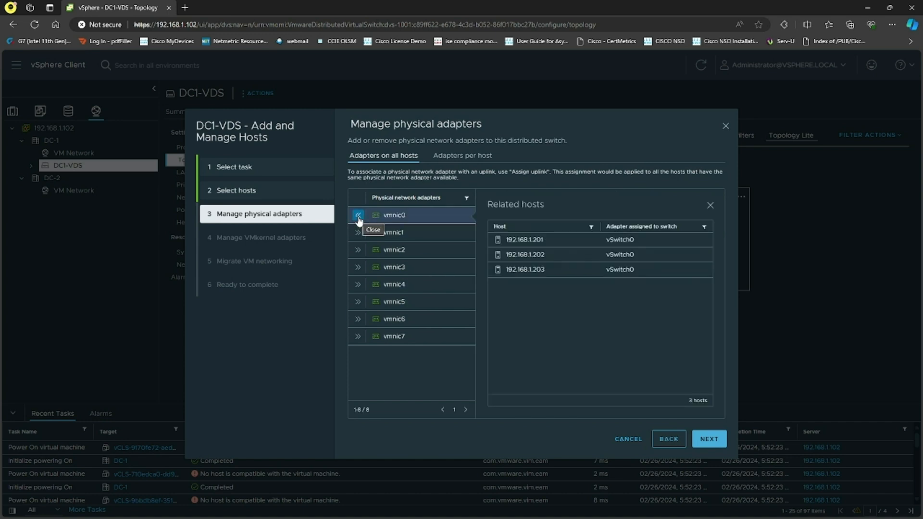
pyautogui.click(358, 216)
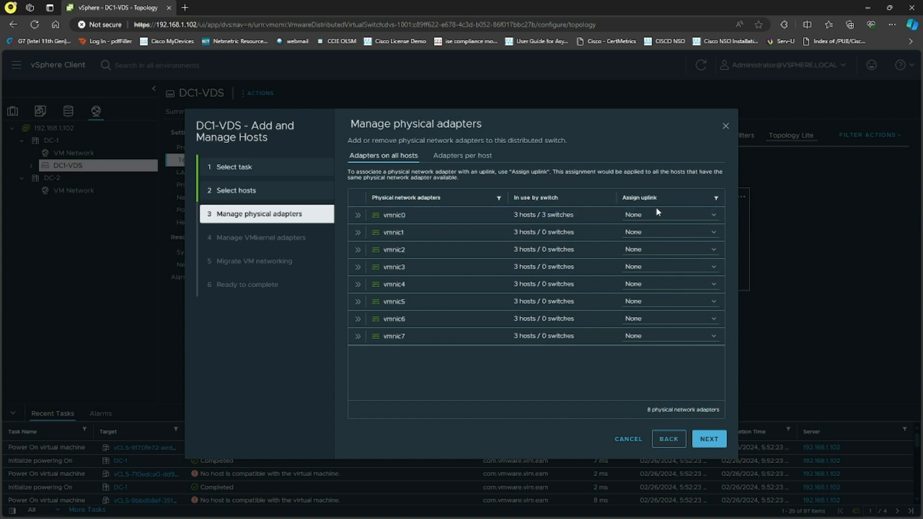
pyautogui.click(672, 215)
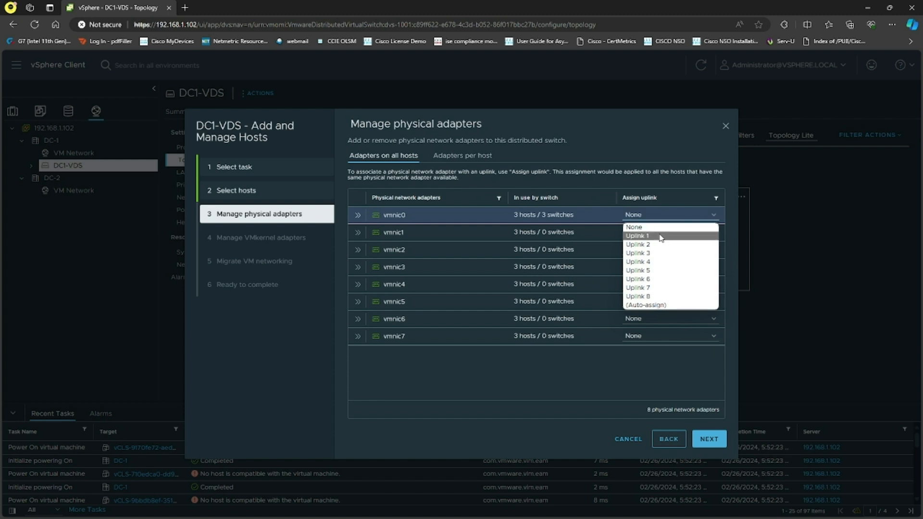
pyautogui.click(661, 236)
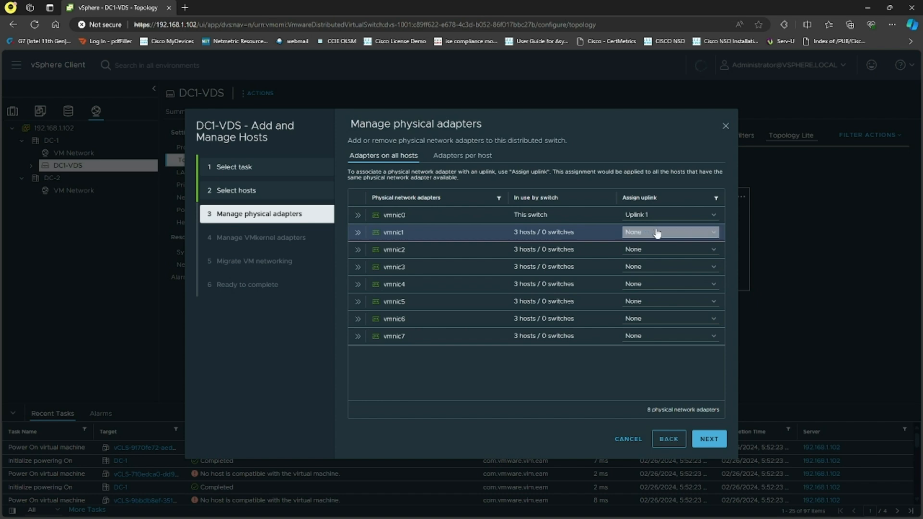
pyautogui.click(648, 219)
pyautogui.click(647, 227)
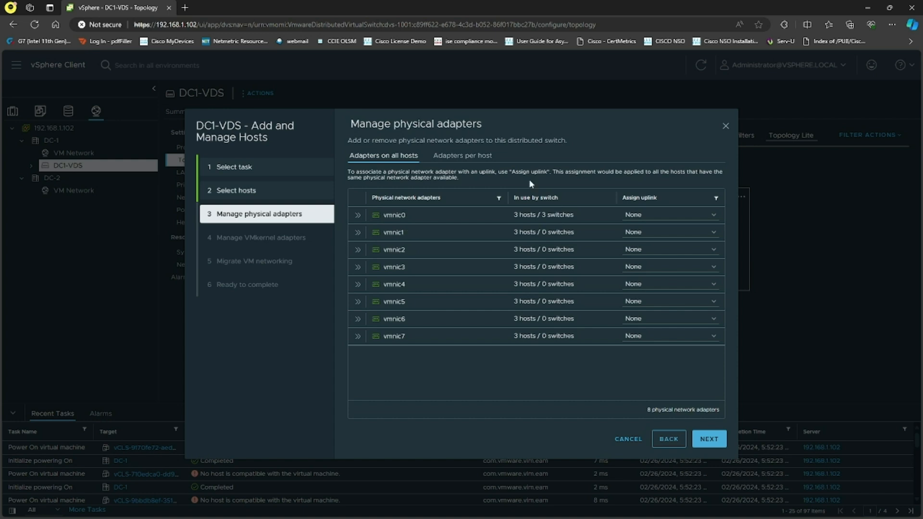
# Switch to the whiteboard and annotate ESXi 1's uplinks with a circled VDS label
pyautogui.hotkey('alt', 'Tab')
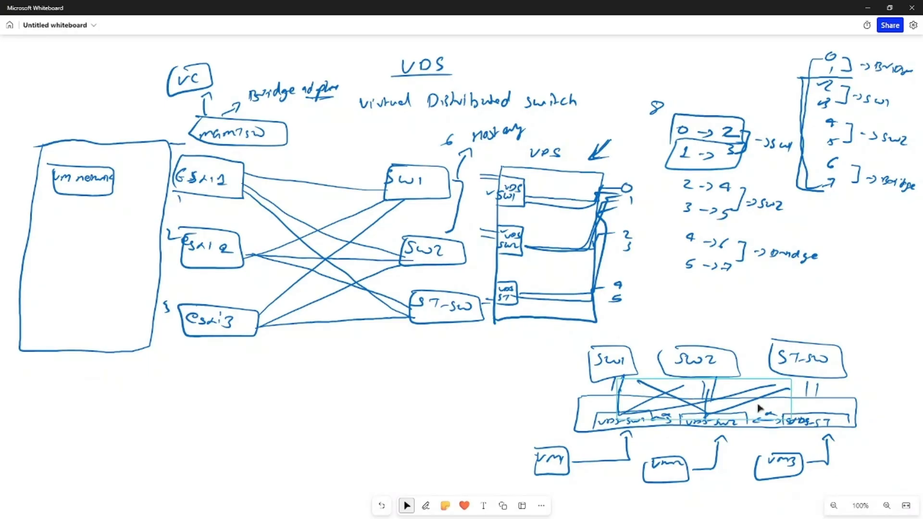
pyautogui.hotkey('alt', 'w')
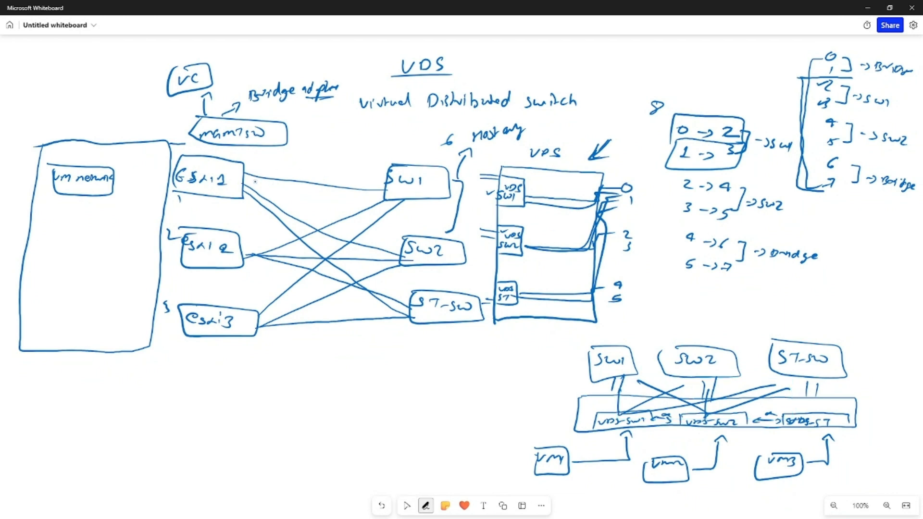
pyautogui.moveTo(253, 173)
pyautogui.mouseDown()
pyautogui.moveTo(245, 186)
pyautogui.moveTo(260, 185)
pyautogui.moveTo(246, 176)
pyautogui.mouseUp()
pyautogui.moveTo(254, 183)
pyautogui.mouseDown()
pyautogui.moveTo(275, 161)
pyautogui.moveTo(301, 153)
pyautogui.moveTo(296, 160)
pyautogui.mouseUp()
pyautogui.moveTo(278, 154)
pyautogui.mouseDown()
pyautogui.moveTo(315, 152)
pyautogui.moveTo(275, 156)
pyautogui.mouseUp()
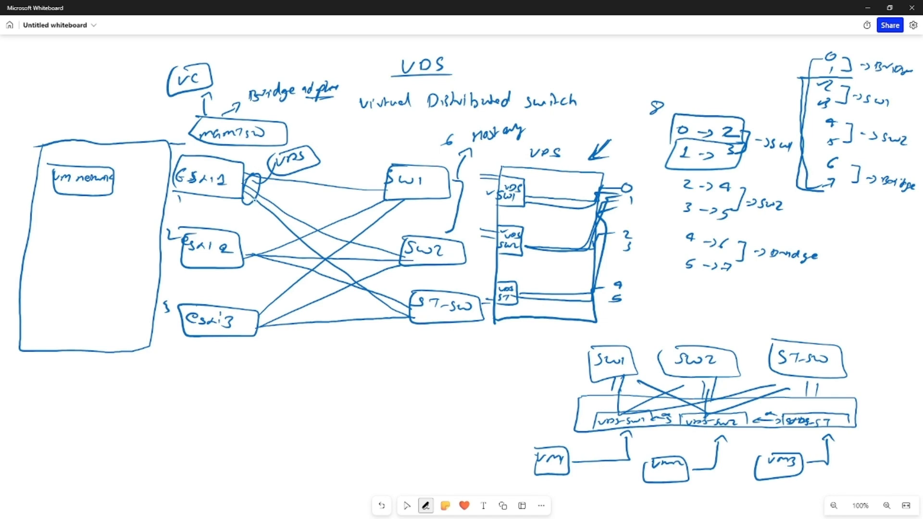
pyautogui.moveTo(240, 191)
pyautogui.mouseDown()
pyautogui.moveTo(236, 183)
pyautogui.moveTo(259, 166)
pyautogui.moveTo(264, 173)
pyautogui.mouseUp()
pyautogui.click(407, 506)
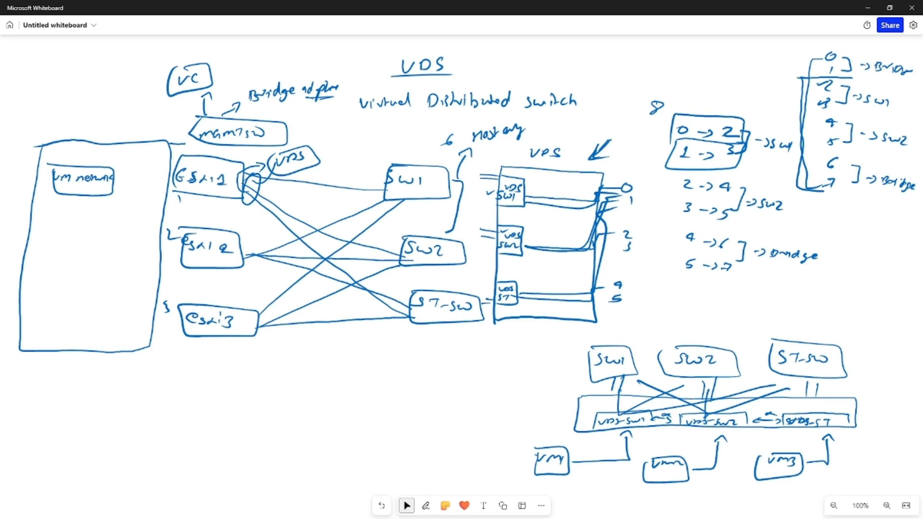
# Switch back to the vSphere Client and assign vmnic2 through vmnic7 to Uplinks 1 to 6
pyautogui.hotkey('alt', 'Tab')
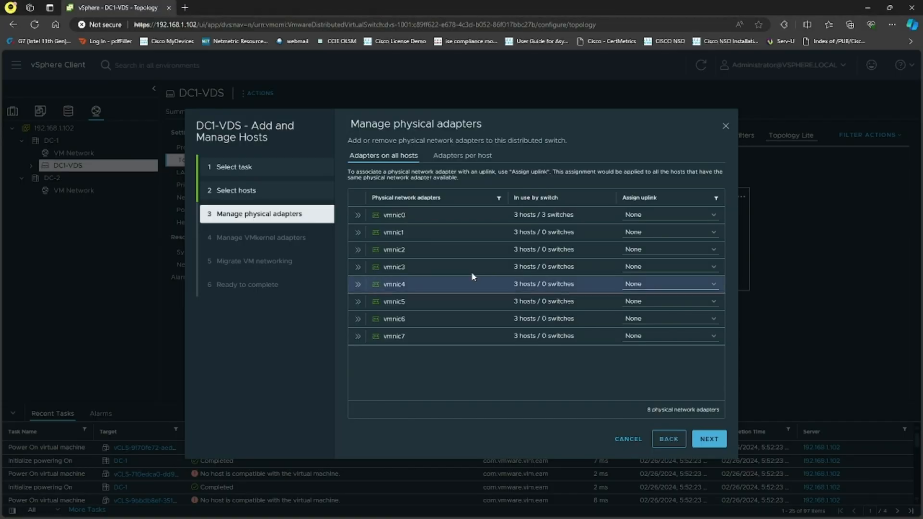
pyautogui.click(669, 251)
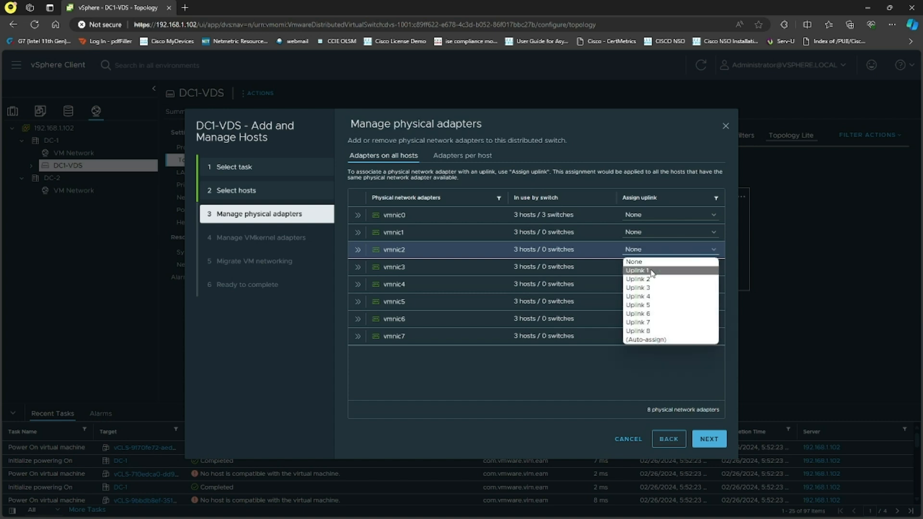
pyautogui.click(652, 271)
pyautogui.click(670, 268)
pyautogui.click(667, 296)
pyautogui.click(671, 284)
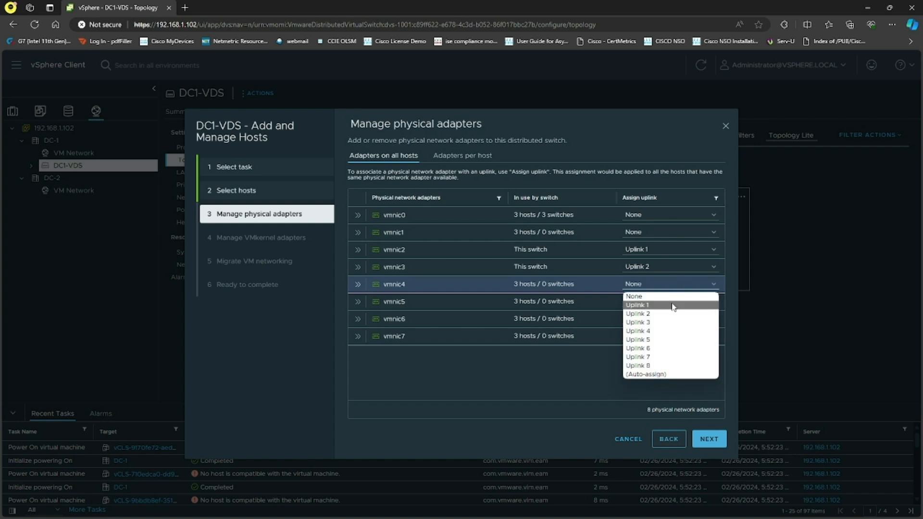
pyautogui.click(664, 322)
pyautogui.click(665, 301)
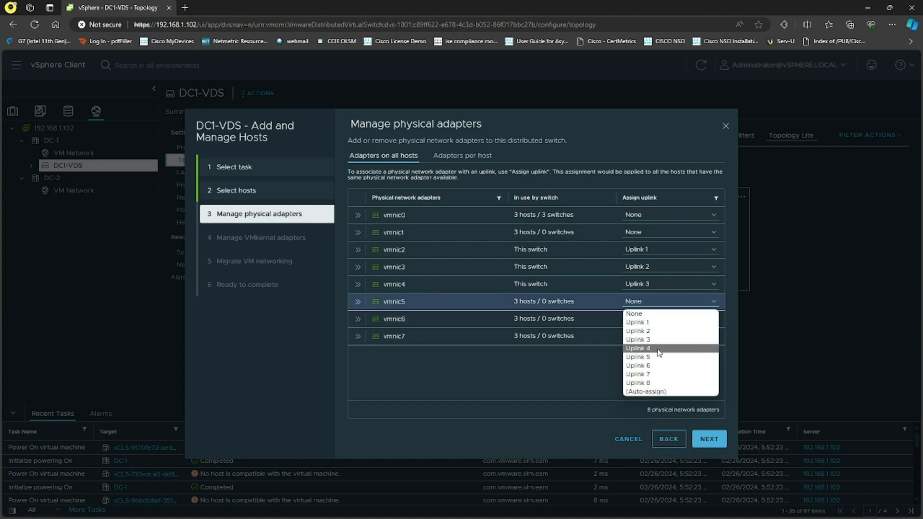
pyautogui.click(658, 348)
pyautogui.click(639, 319)
pyautogui.click(654, 374)
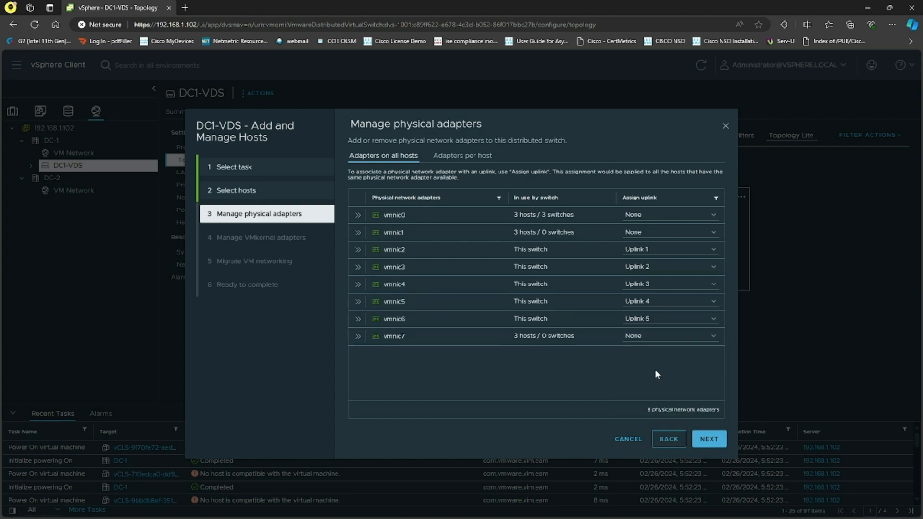
pyautogui.click(668, 336)
pyautogui.click(649, 401)
# Open the per-host adapter view, discarding the all-hosts uplink assignments, then return to all hosts
pyautogui.click(475, 156)
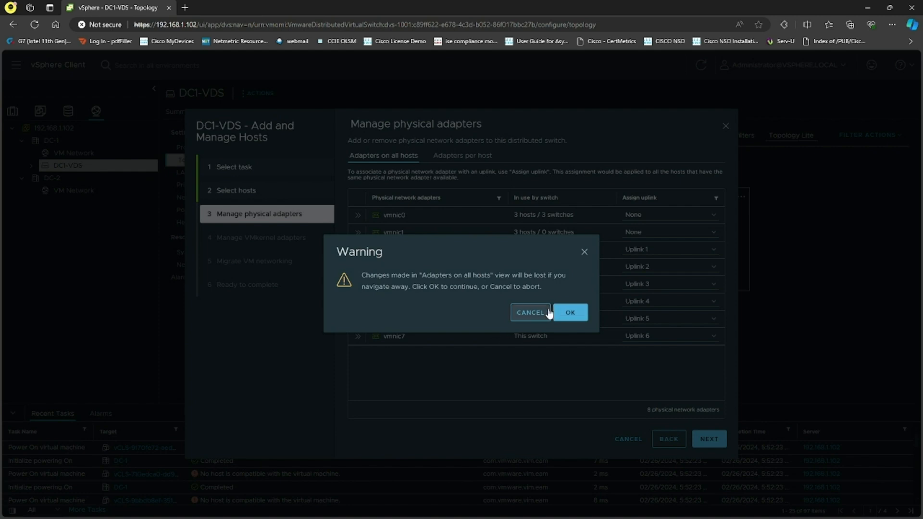
pyautogui.click(546, 313)
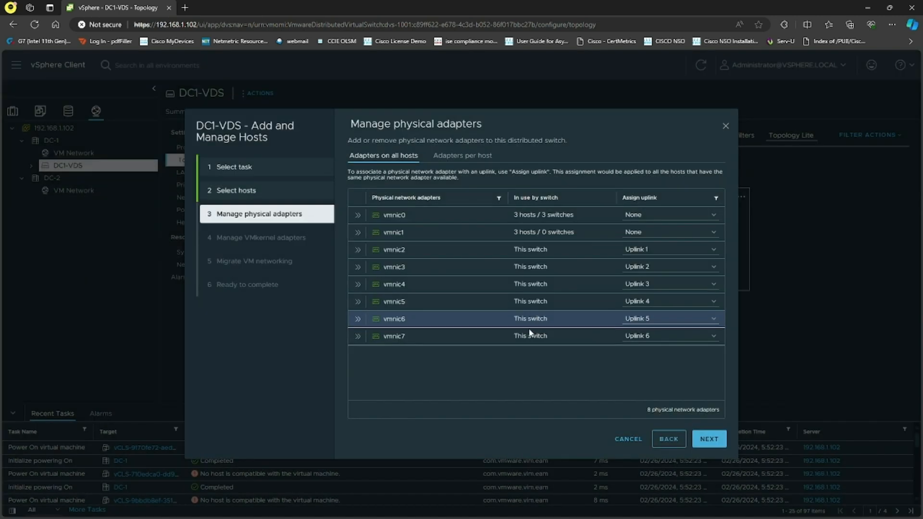
pyautogui.click(461, 159)
pyautogui.click(569, 315)
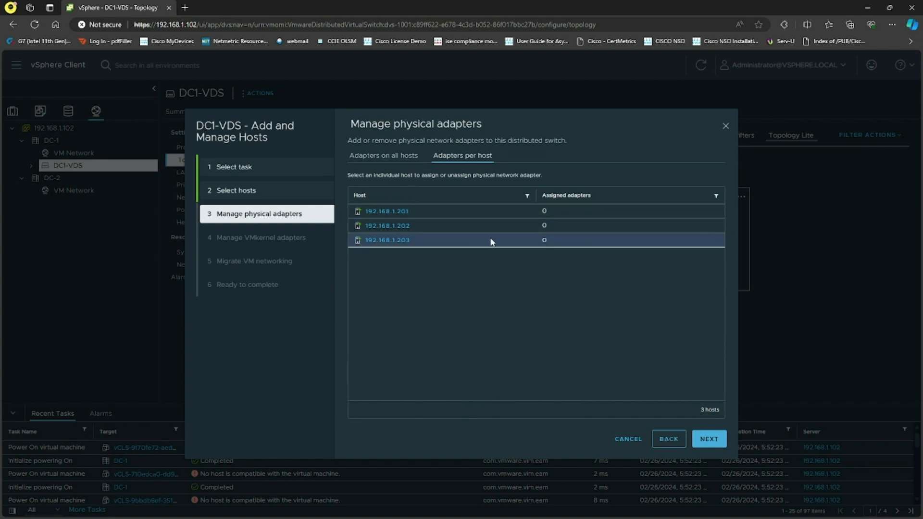
pyautogui.click(402, 160)
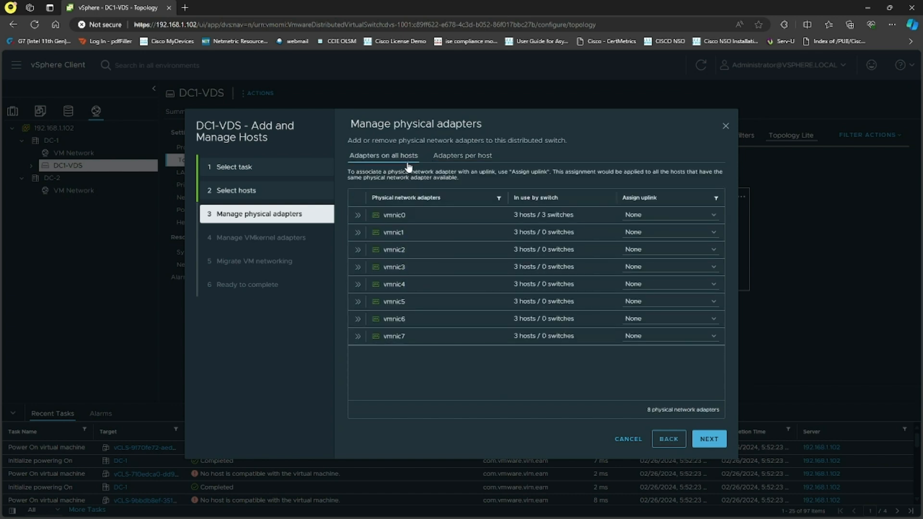
# Reassign vmnic2, vmnic3, vmnic4, vmnic5, vmnic6 and vmnic7 to Uplinks 1 to 6 respectively and continue
pyautogui.click(661, 250)
pyautogui.click(658, 273)
pyautogui.click(660, 268)
pyautogui.click(657, 296)
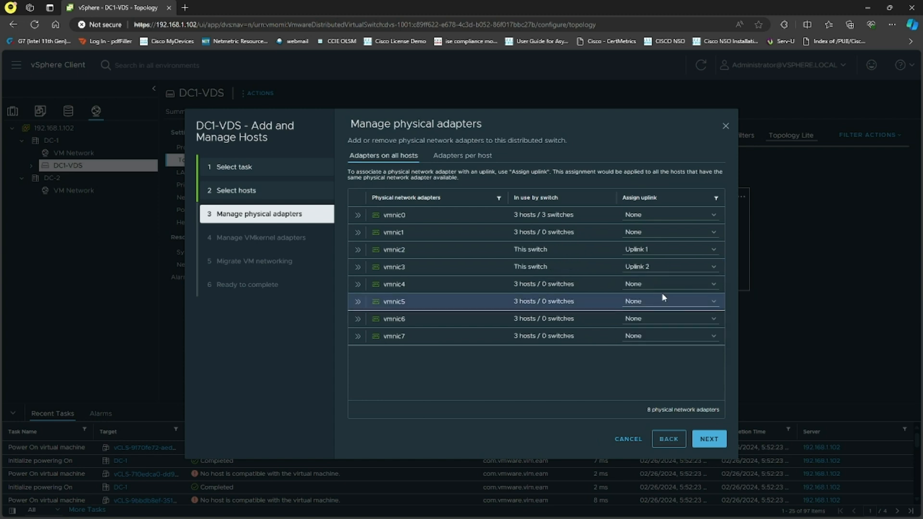
pyautogui.click(659, 284)
pyautogui.click(658, 322)
pyautogui.click(658, 301)
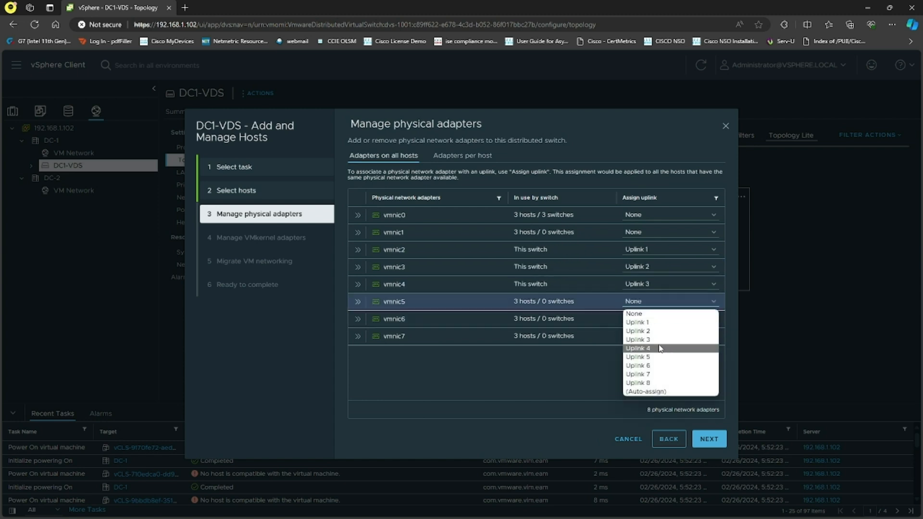
pyautogui.click(659, 348)
pyautogui.click(659, 319)
pyautogui.click(659, 374)
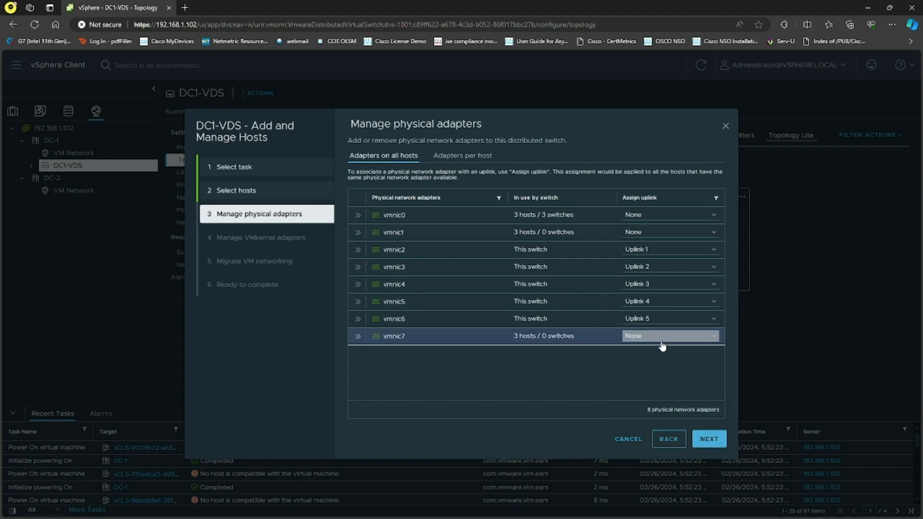
pyautogui.click(661, 337)
pyautogui.click(656, 400)
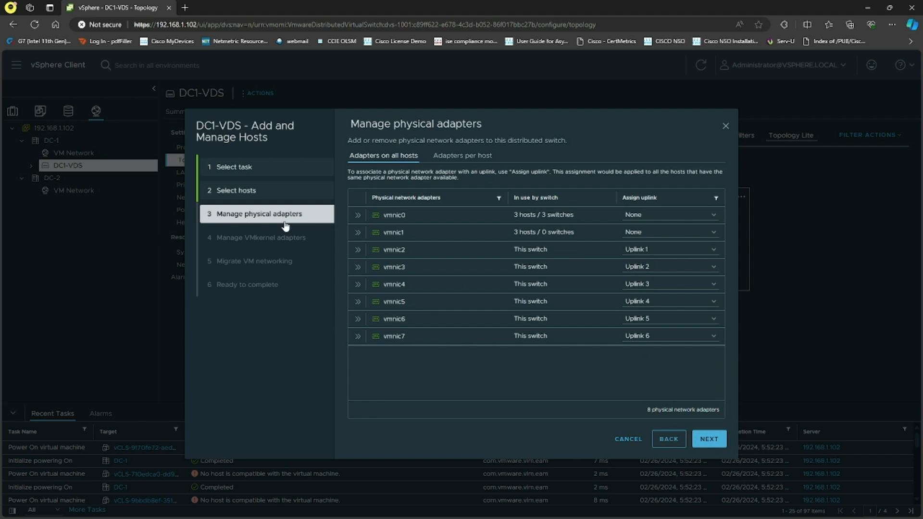
pyautogui.click(710, 440)
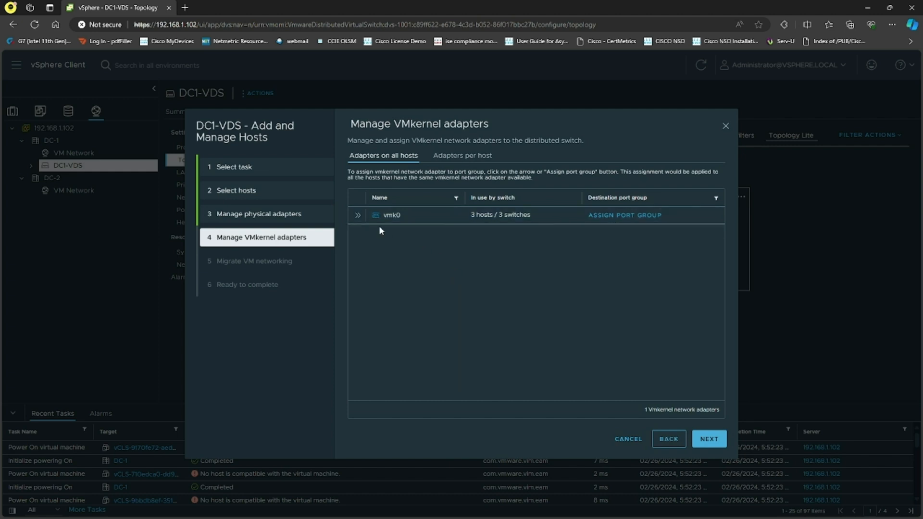
# Inspect the vmk0 VMkernel adapter's related hosts and port group options without assigning it, then continue
pyautogui.click(358, 216)
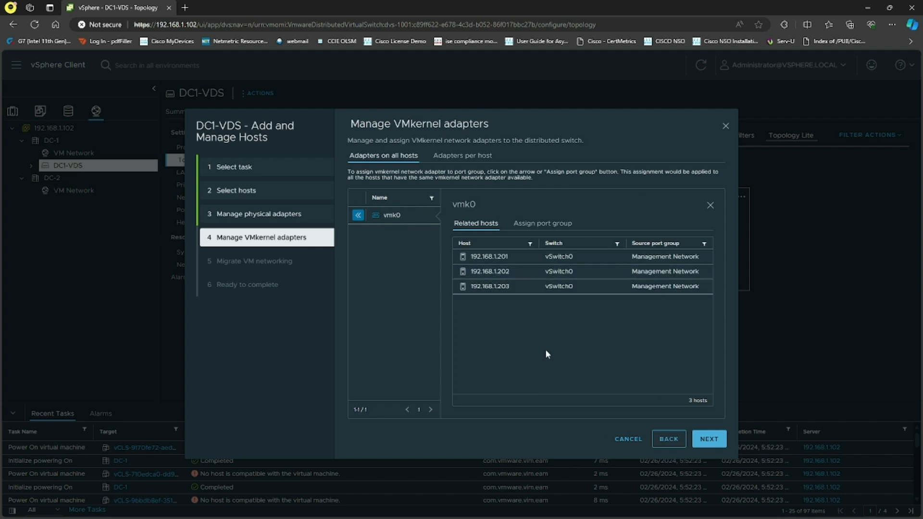
pyautogui.click(359, 215)
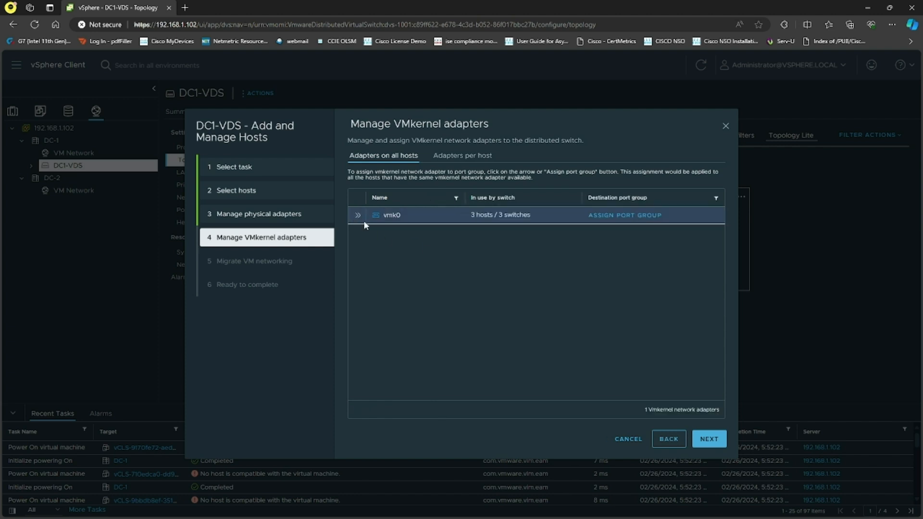
pyautogui.click(636, 218)
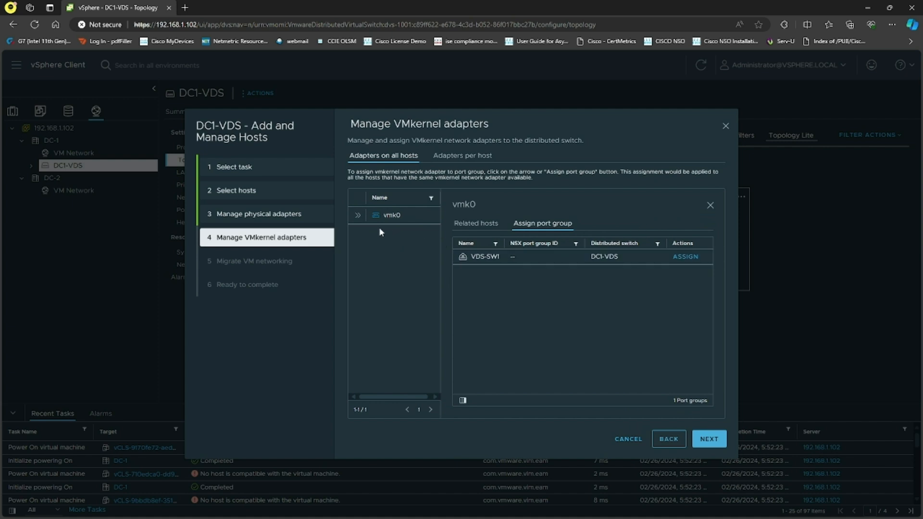
pyautogui.click(358, 217)
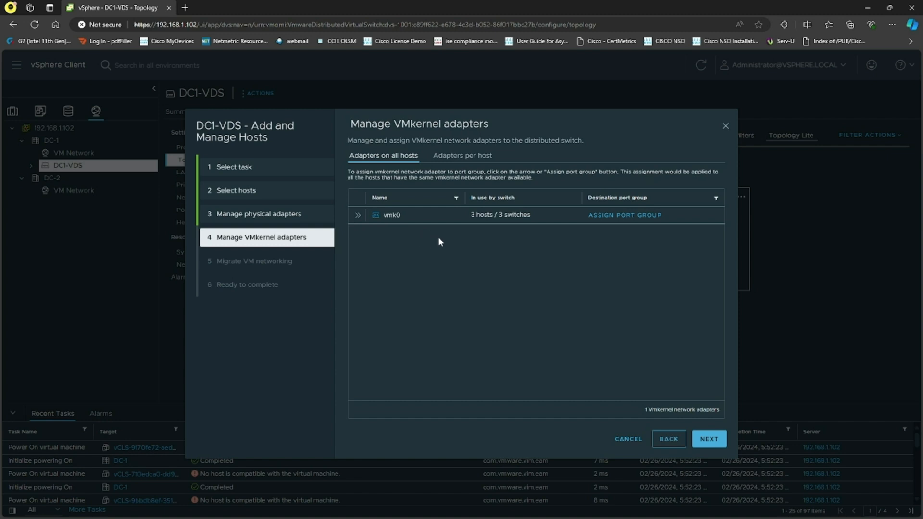
pyautogui.click(709, 438)
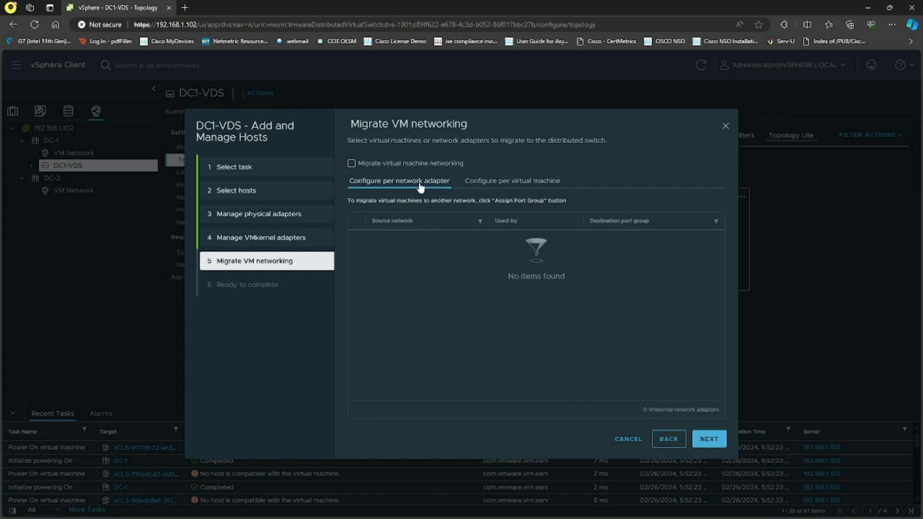
# Browse the VM networking migration views, enabling migration to list network adapters, then disable it
pyautogui.click(510, 185)
pyautogui.click(390, 186)
pyautogui.click(351, 164)
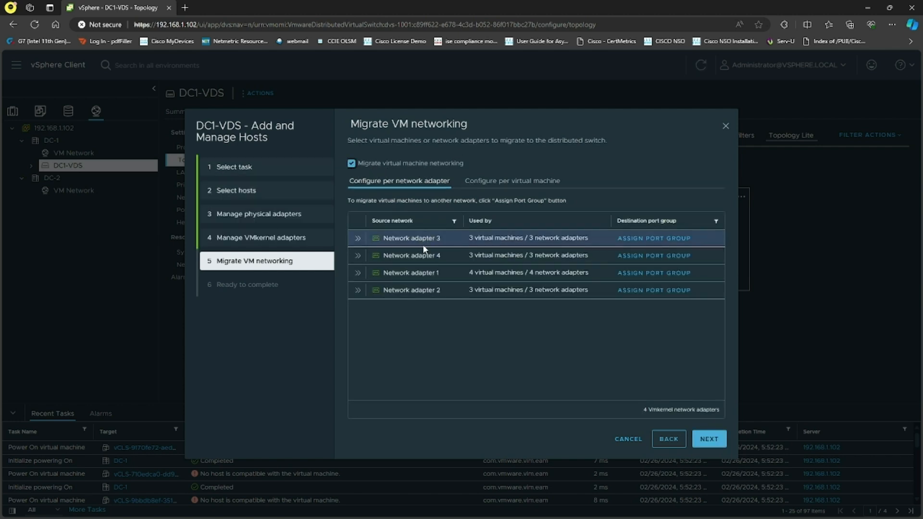
pyautogui.click(352, 163)
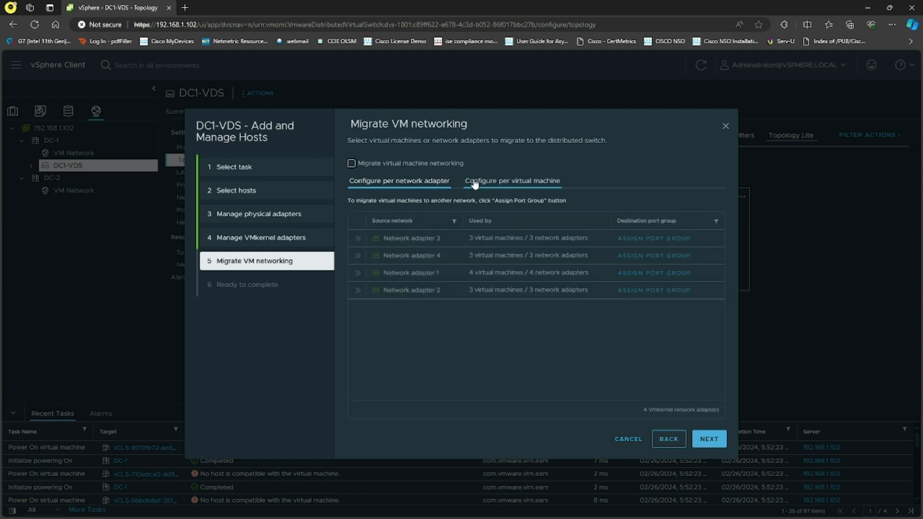
# Finish the Add and Manage Hosts wizard without migrating VM networking, then refresh the client
pyautogui.click(707, 444)
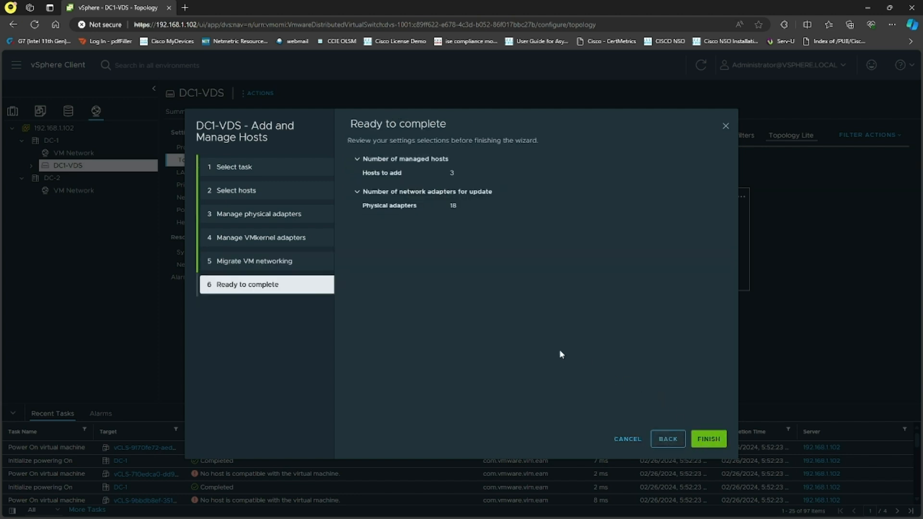
pyautogui.click(707, 441)
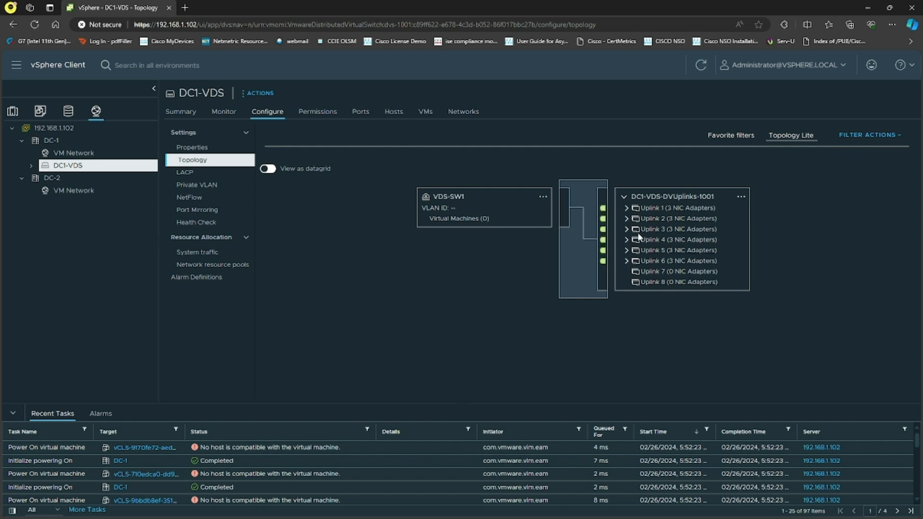
pyautogui.click(701, 68)
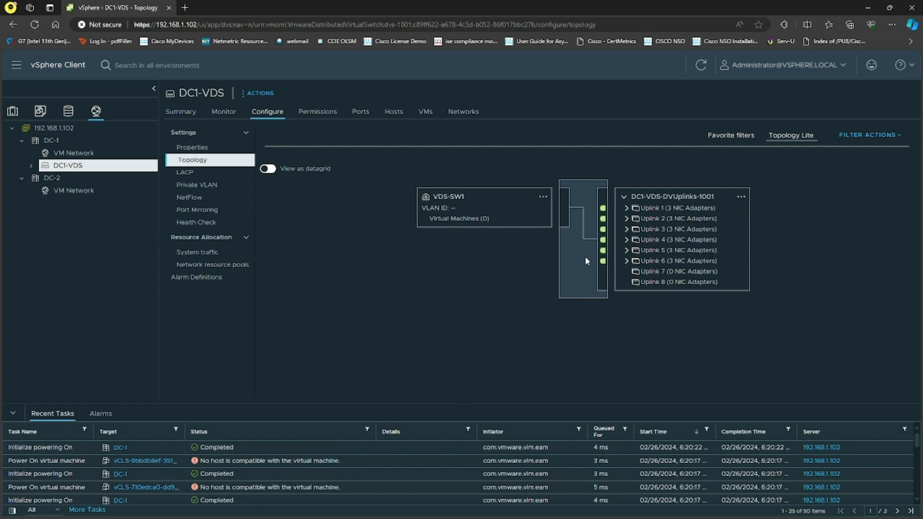
# Expand each uplink in the DC1-VDS topology to inspect its assigned host adapters, then collapse them
pyautogui.click(626, 209)
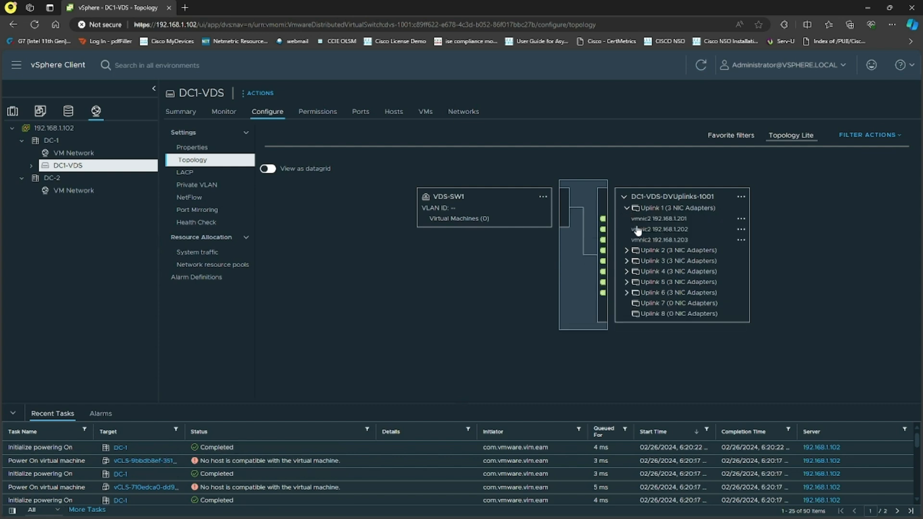
pyautogui.click(626, 251)
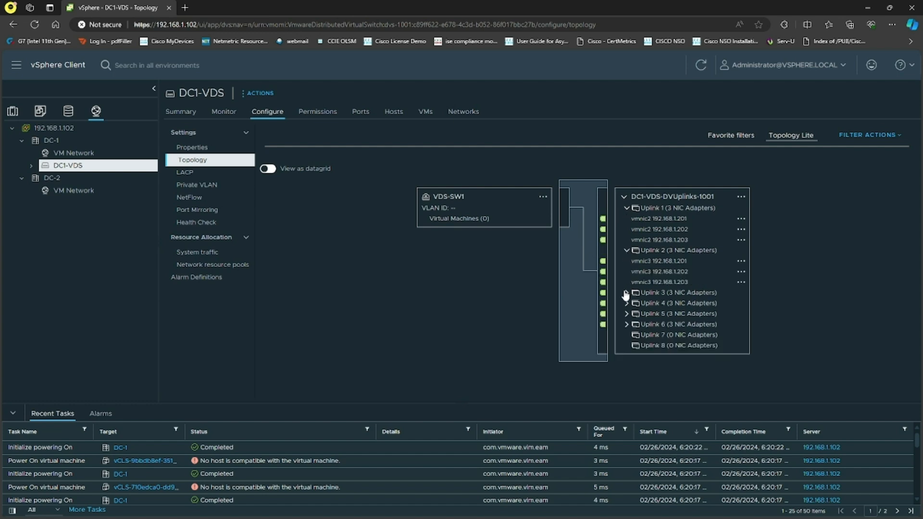
pyautogui.click(627, 293)
pyautogui.click(623, 335)
pyautogui.click(623, 336)
pyautogui.click(623, 293)
pyautogui.click(626, 251)
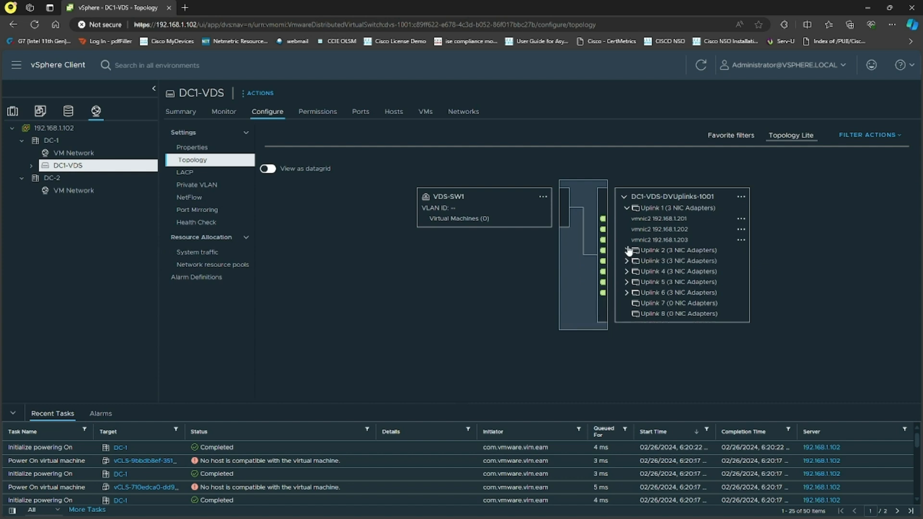
pyautogui.click(627, 208)
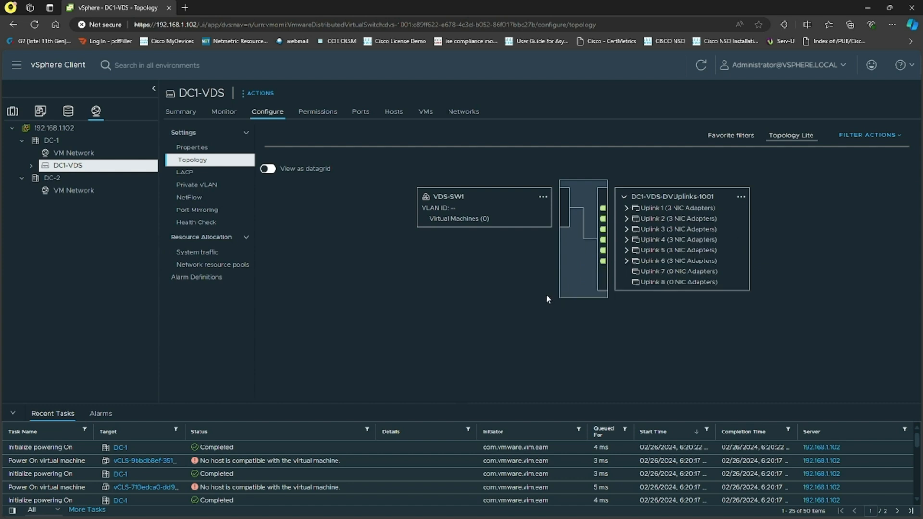
# Try to power on virtual machine MKT-1 in the hosts and clusters inventory, dismissing the notifications
pyautogui.click(12, 111)
pyautogui.click(118, 217)
pyautogui.click(231, 94)
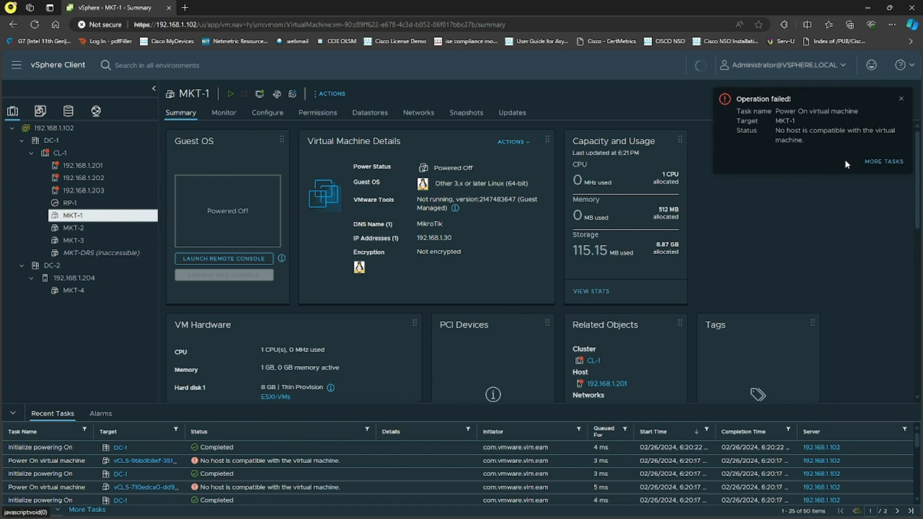
pyautogui.click(900, 100)
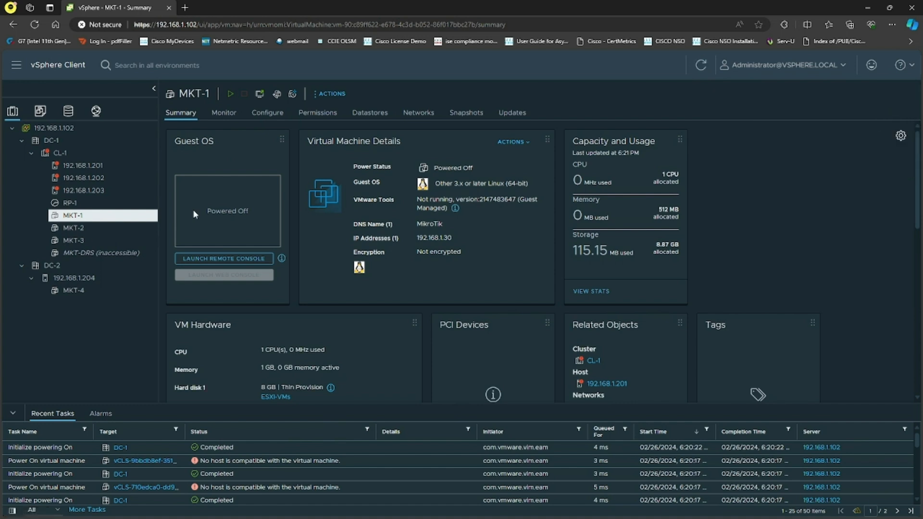
pyautogui.click(229, 96)
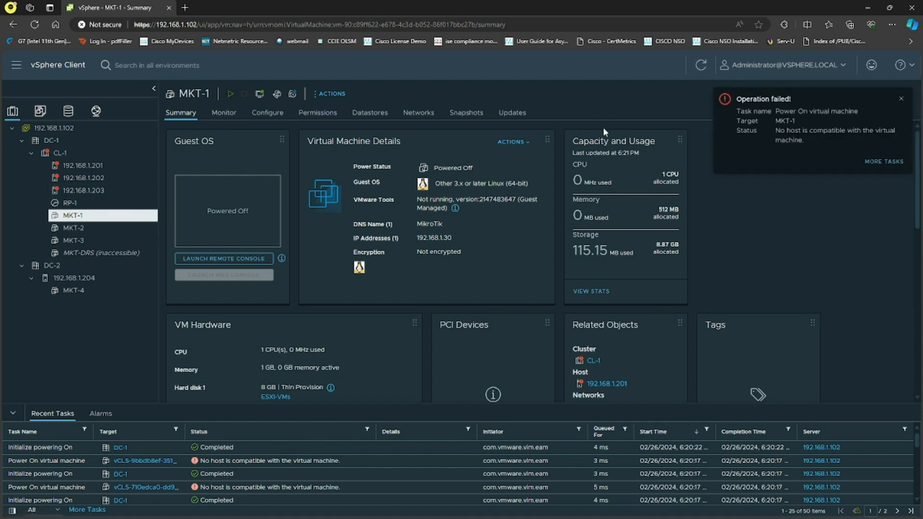
pyautogui.click(902, 101)
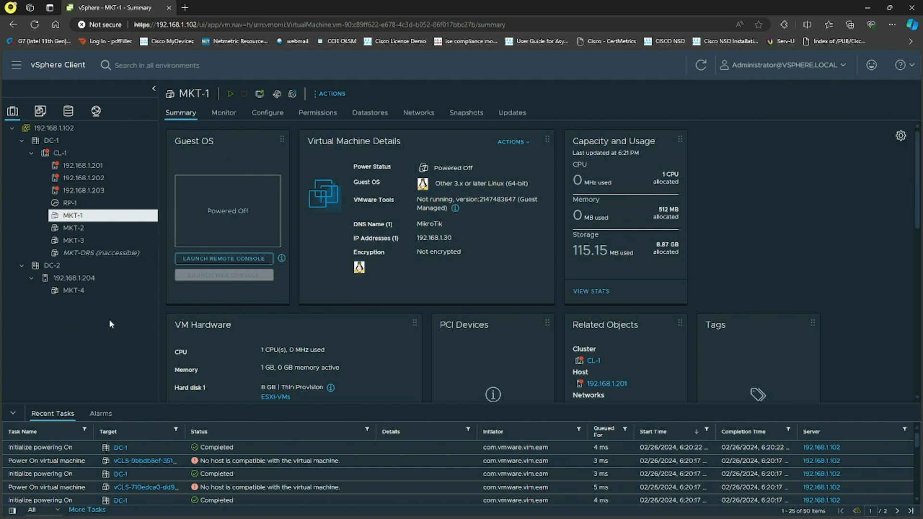
# Try to power on virtual machine MKT-2 and dismiss the notification
pyautogui.click(98, 228)
pyautogui.click(232, 93)
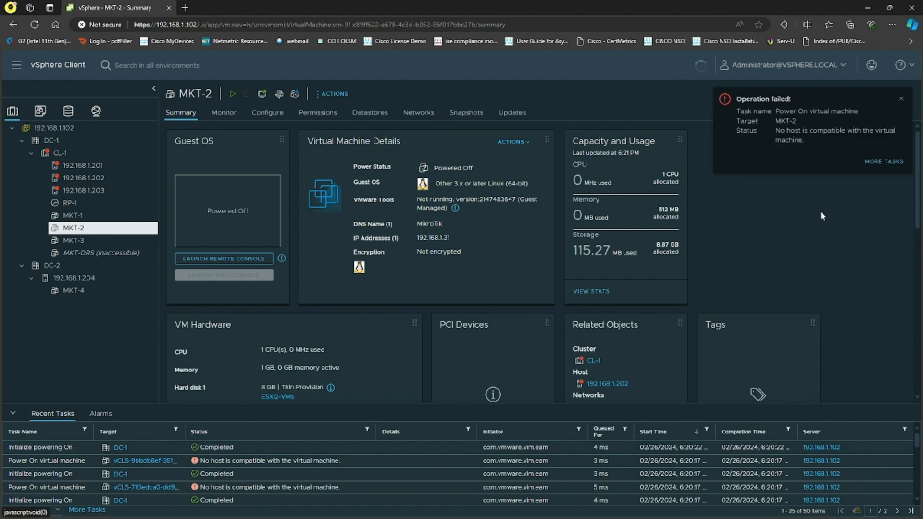
pyautogui.click(901, 98)
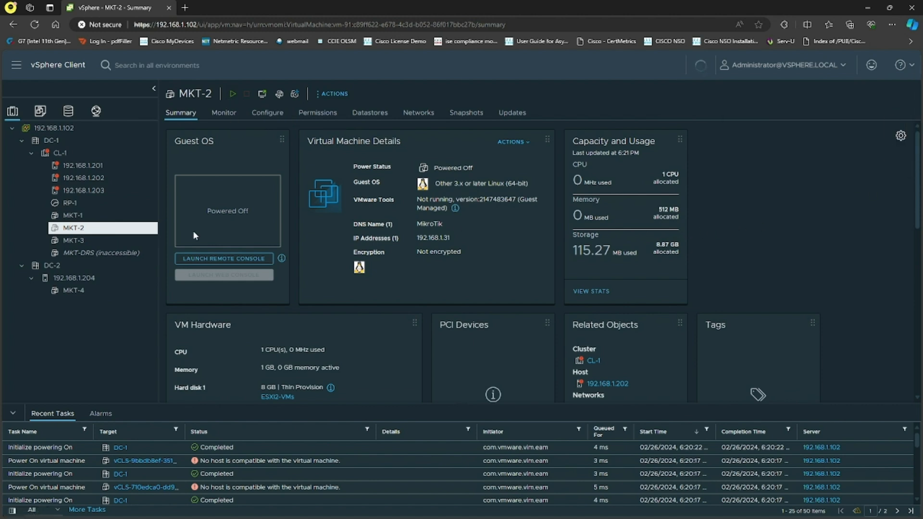
# Try to power on virtual machine MKT-3 and dismiss the notification
pyautogui.click(107, 240)
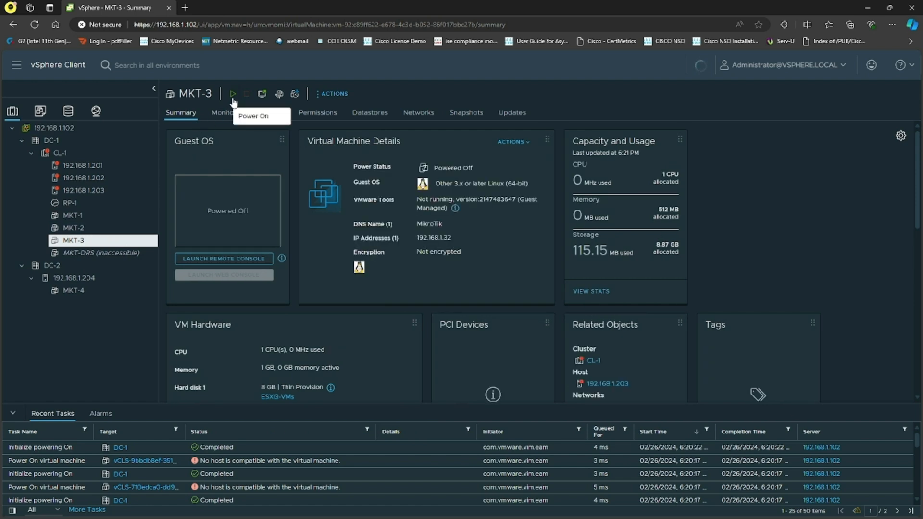
pyautogui.click(233, 96)
pyautogui.click(901, 98)
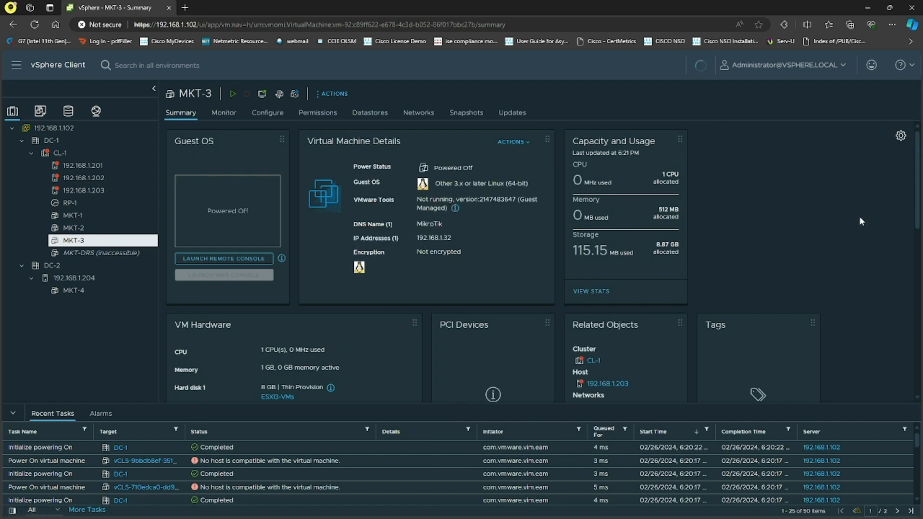
# Delete virtual machine MKT-1 from disk
pyautogui.click(83, 215)
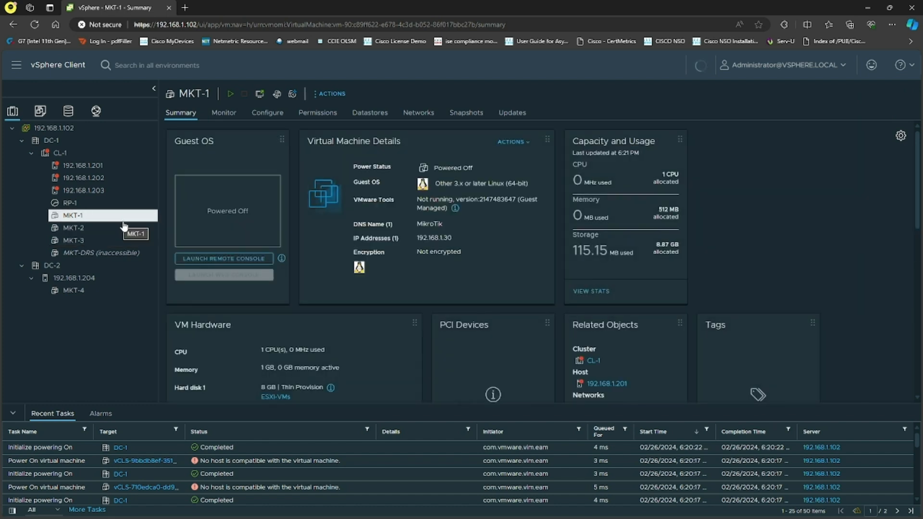
pyautogui.rightClick(98, 220)
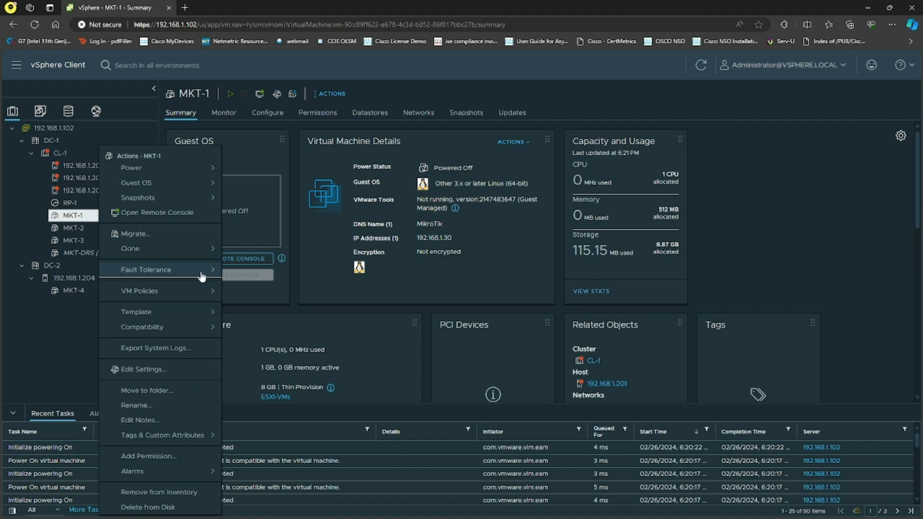
pyautogui.click(174, 508)
pyautogui.click(550, 329)
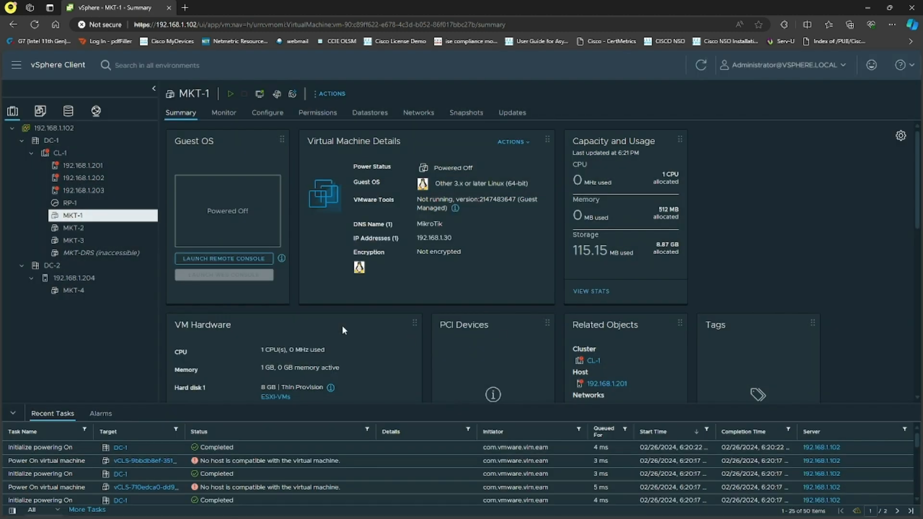
# Delete virtual machine MKT-2 from disk
pyautogui.rightClick(84, 226)
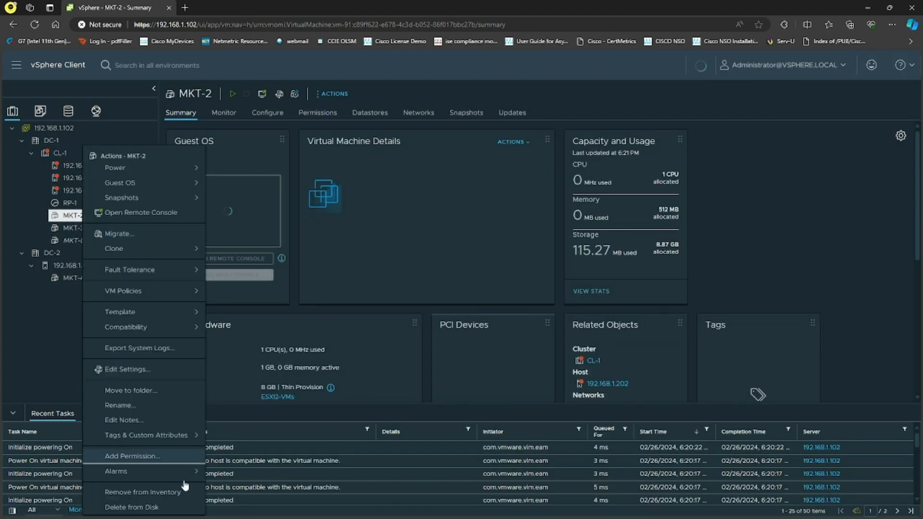
pyautogui.click(153, 506)
pyautogui.click(570, 325)
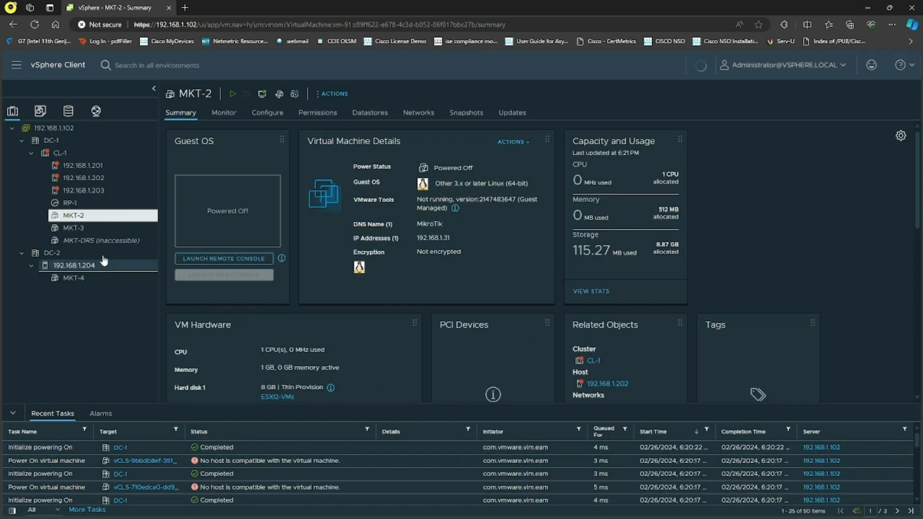
# Delete virtual machine MKT-3 from disk
pyautogui.rightClick(79, 222)
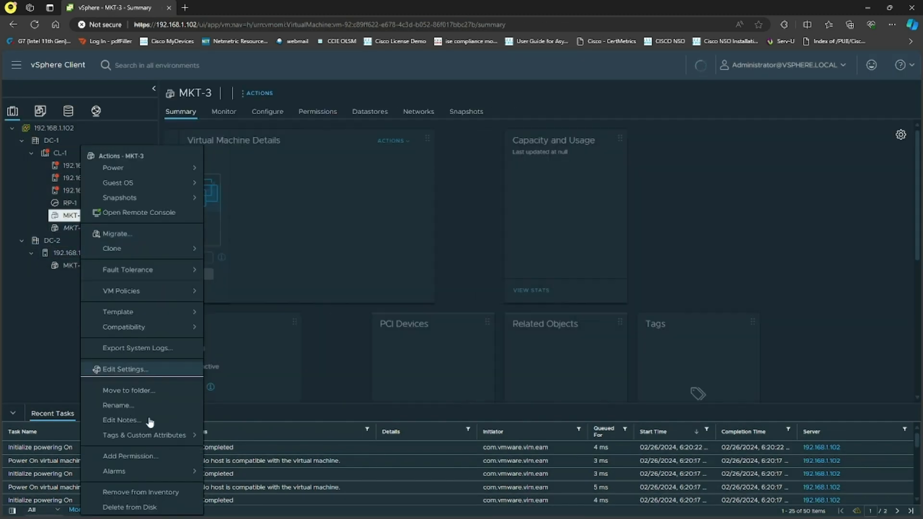
pyautogui.click(153, 507)
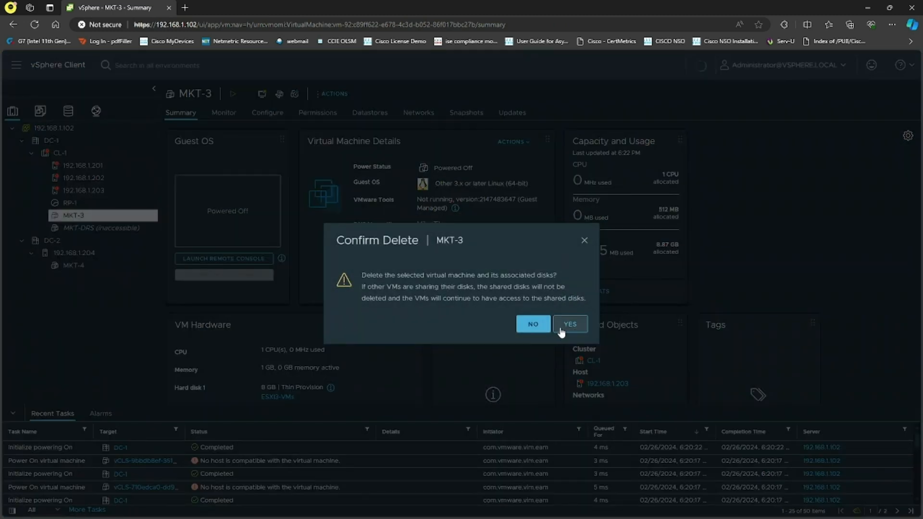
pyautogui.click(560, 331)
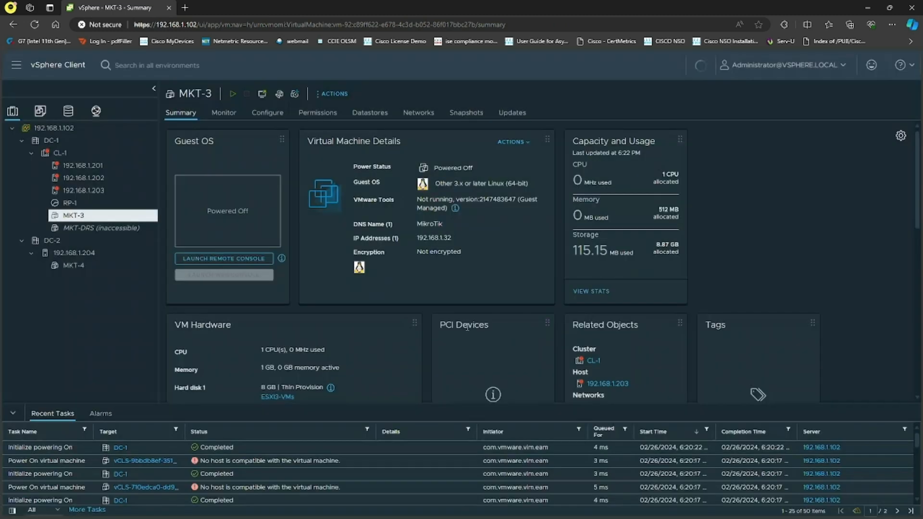
# Try to delete the inaccessible MKT-DRS virtual machine from its actions menu
pyautogui.rightClick(88, 215)
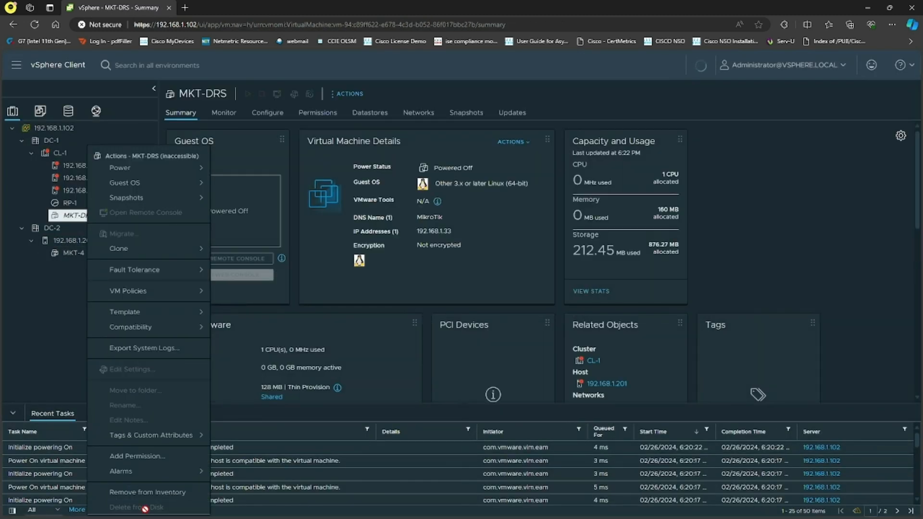
pyautogui.click(50, 304)
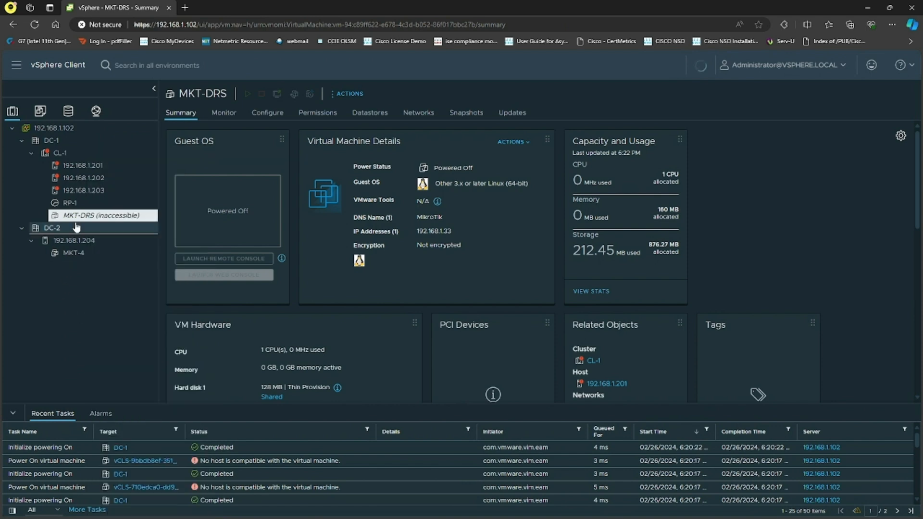
pyautogui.rightClick(90, 224)
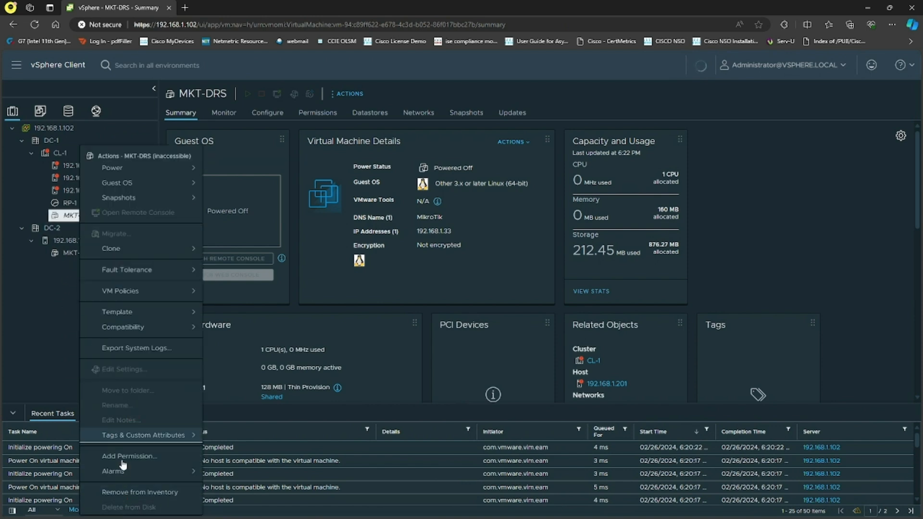
pyautogui.click(68, 262)
# Delete resource pool RP-1
pyautogui.rightClick(73, 203)
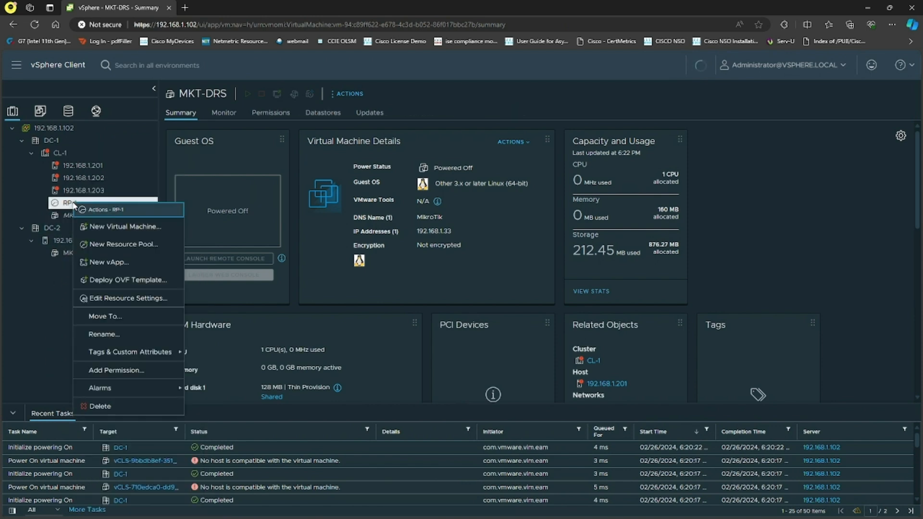
pyautogui.click(100, 407)
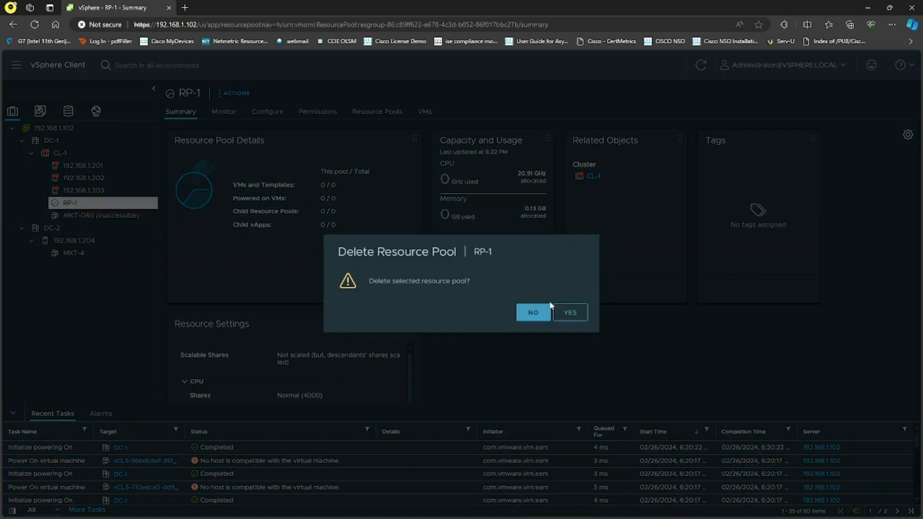
pyautogui.click(533, 310)
# Delete virtual machine MKT-4 in DC-2 from disk
pyautogui.rightClick(67, 241)
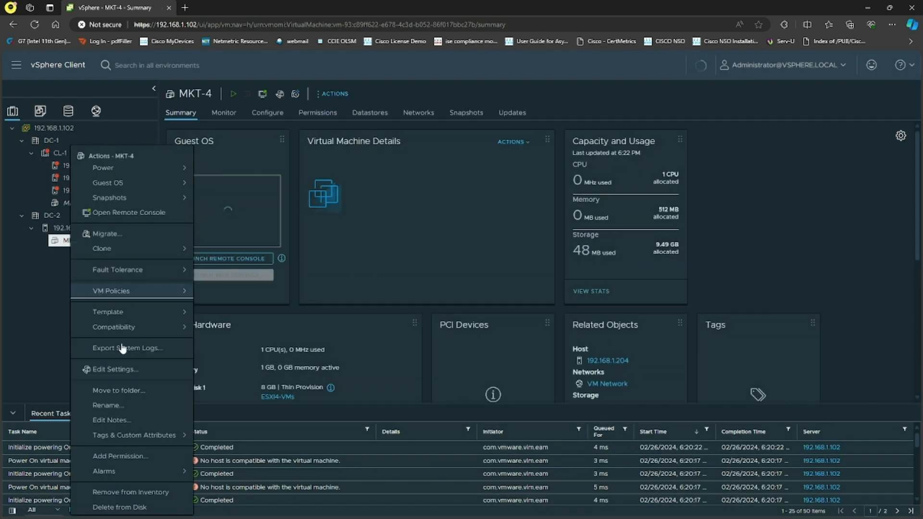
pyautogui.click(132, 505)
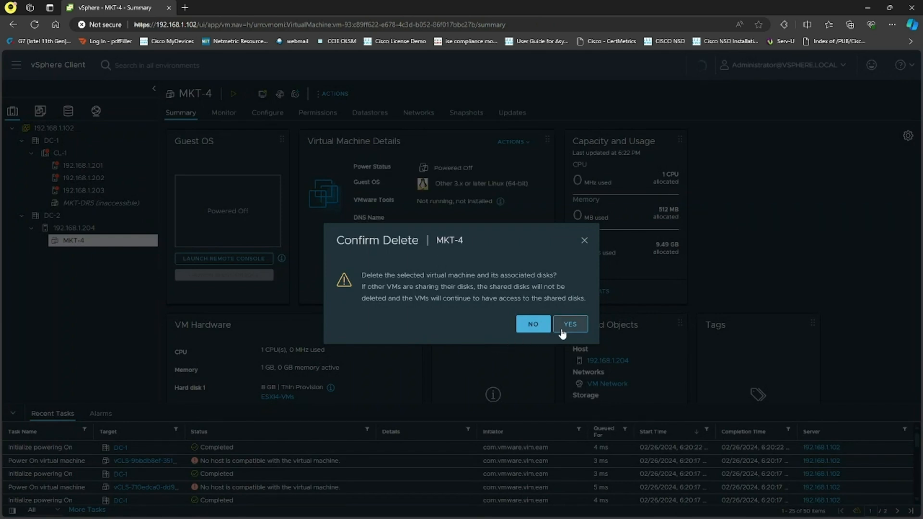
pyautogui.click(570, 323)
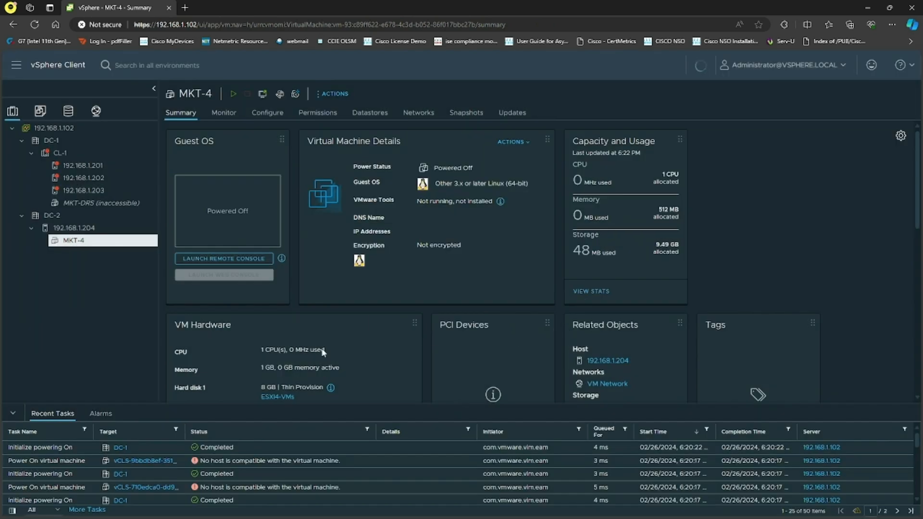
# Start deploying an OVF template on cluster CL-1 from the local file chr-7.8beta2.ova
pyautogui.click(70, 154)
pyautogui.rightClick(87, 155)
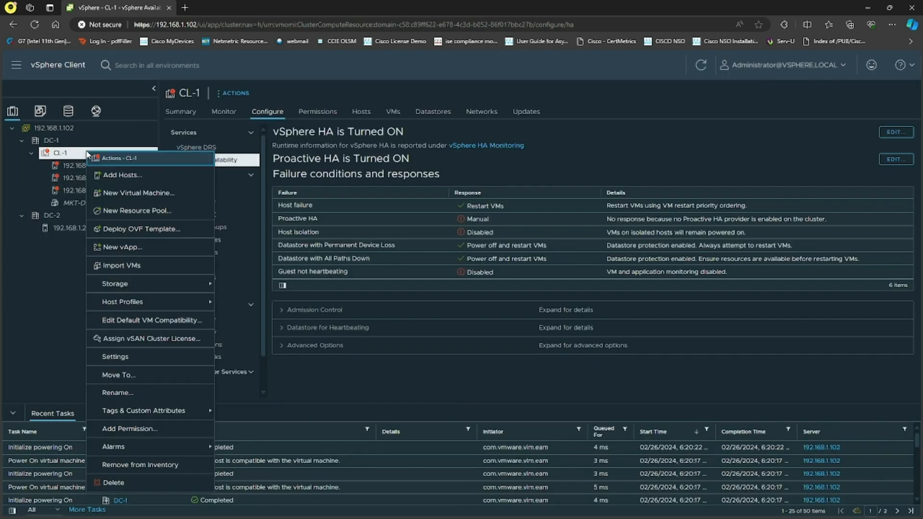
pyautogui.press('Escape')
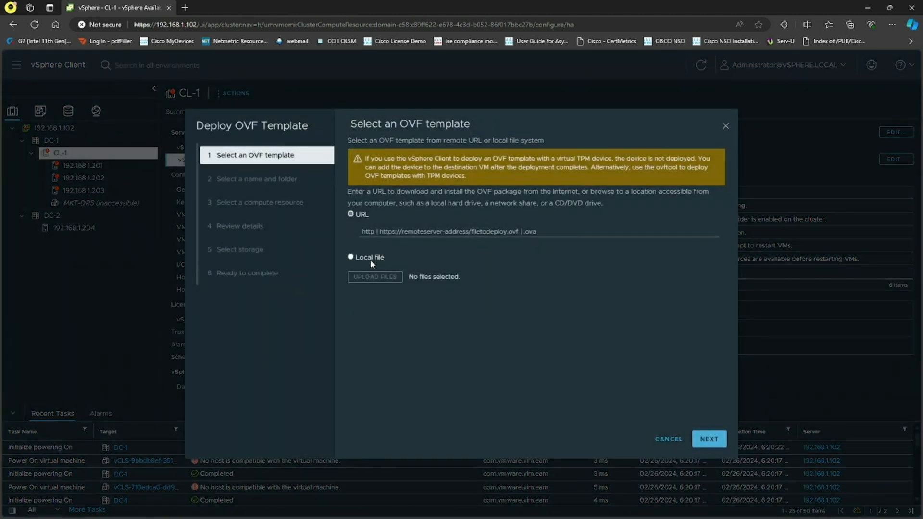
pyautogui.click(370, 260)
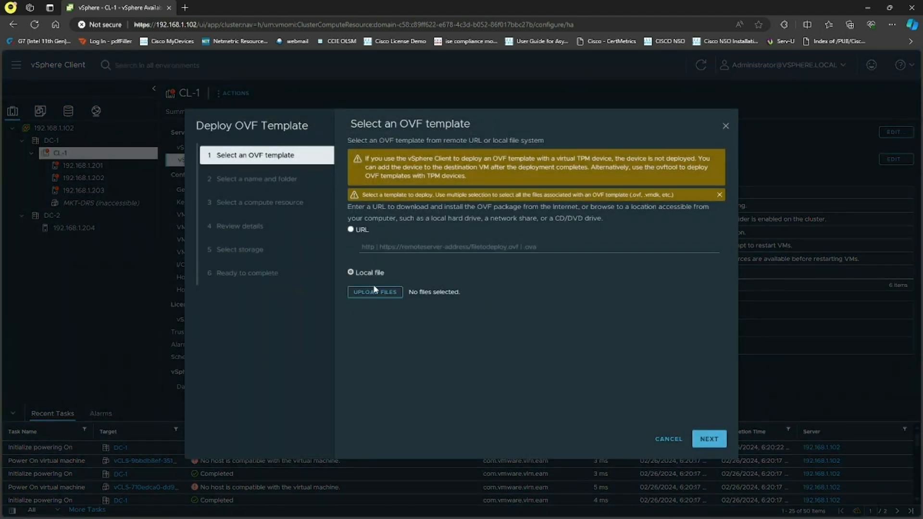
pyautogui.click(379, 291)
pyautogui.click(114, 94)
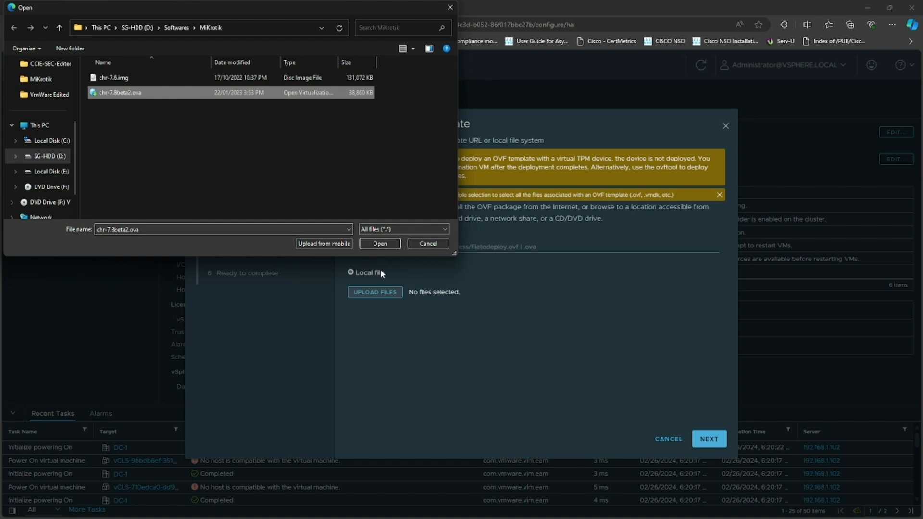
pyautogui.click(382, 244)
pyautogui.click(708, 439)
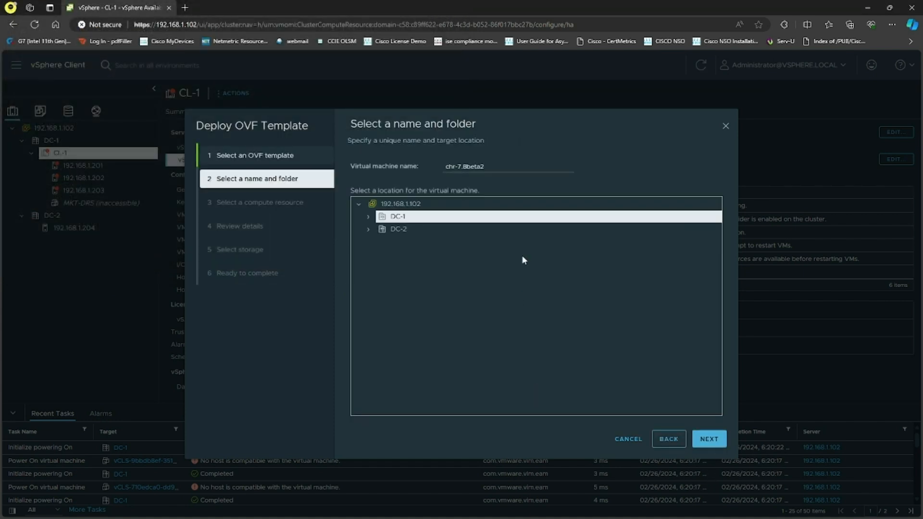
# Name the new virtual machine MKT-1 and place it in datacenter DC-1
pyautogui.moveTo(500, 168); pyautogui.dragTo(405, 163)
pyautogui.write('MKT')
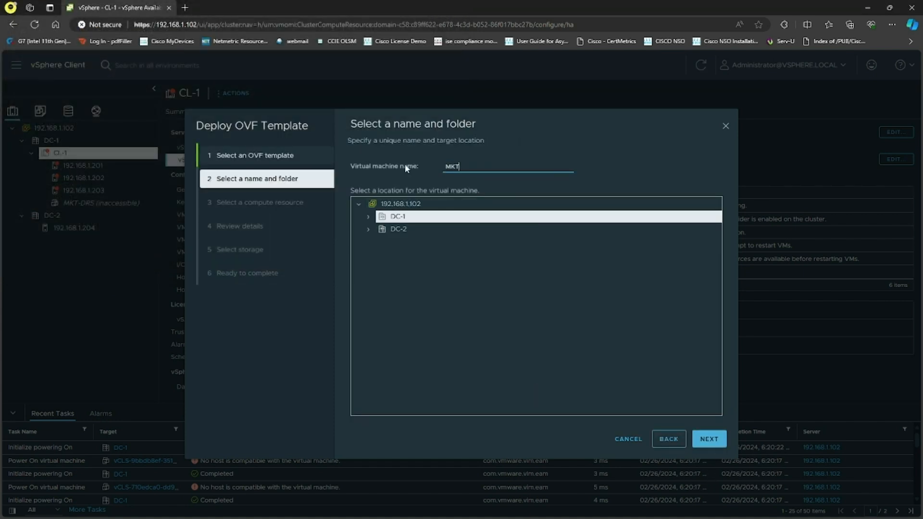
pyautogui.write('-1')
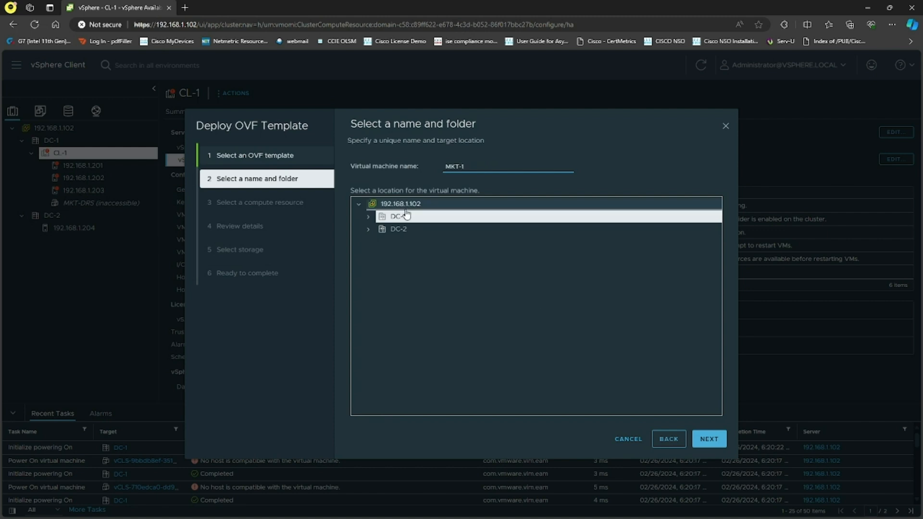
pyautogui.click(369, 216)
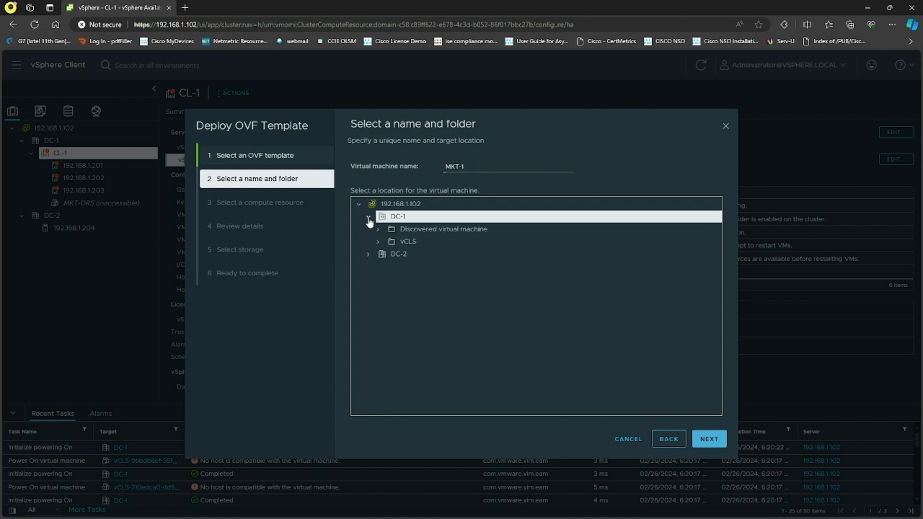
pyautogui.click(709, 439)
# Try to choose host 192.168.1.201 as the compute resource and continue, then close the deployment wizard
pyautogui.click(365, 165)
pyautogui.click(406, 178)
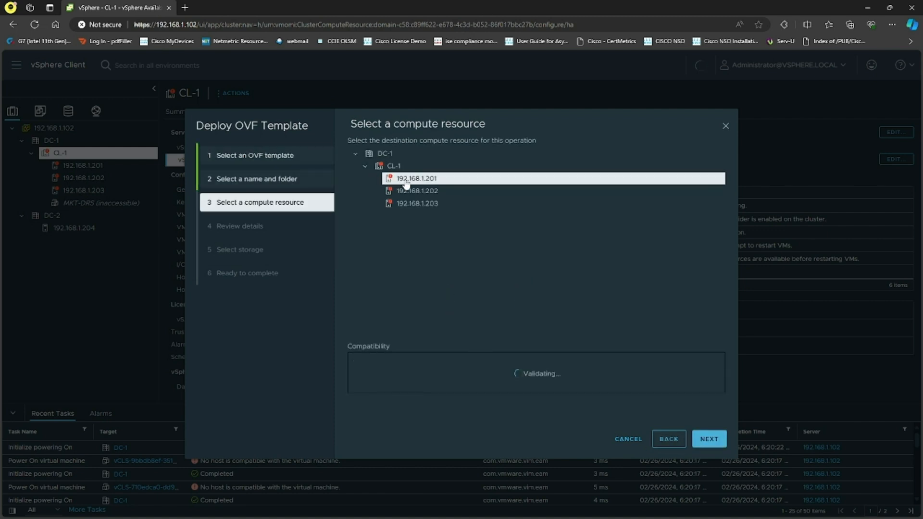
pyautogui.click(715, 443)
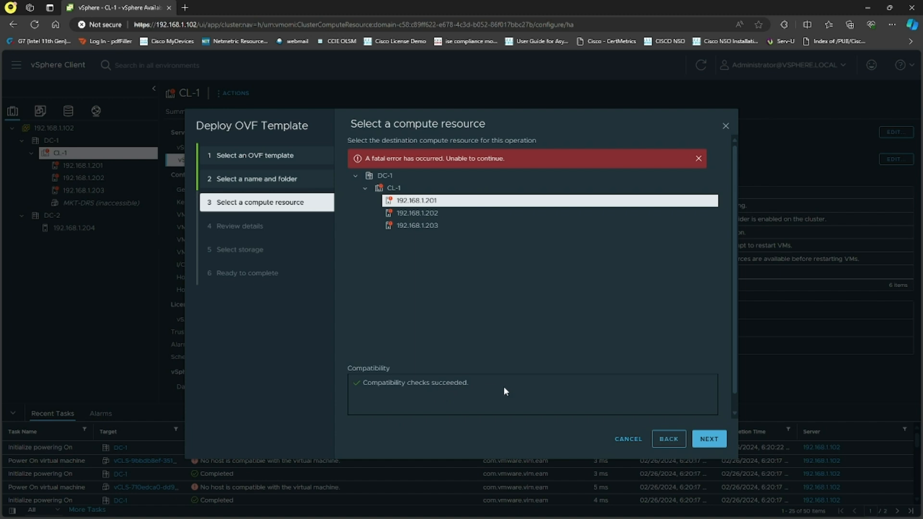
pyautogui.click(711, 437)
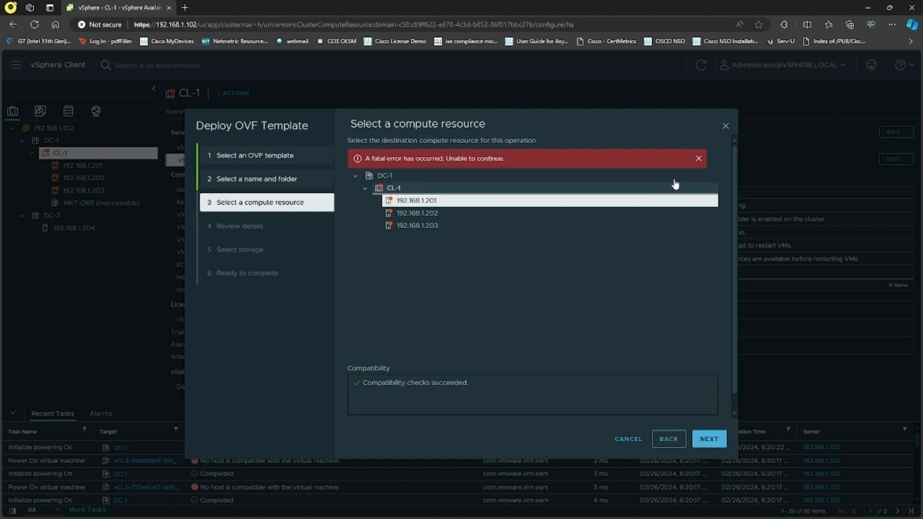
pyautogui.click(725, 126)
# Check the virtual switch configuration of hosts 192.168.1.201, 192.168.1.202 and 192.168.1.203
pyautogui.click(87, 166)
pyautogui.click(86, 177)
pyautogui.click(86, 191)
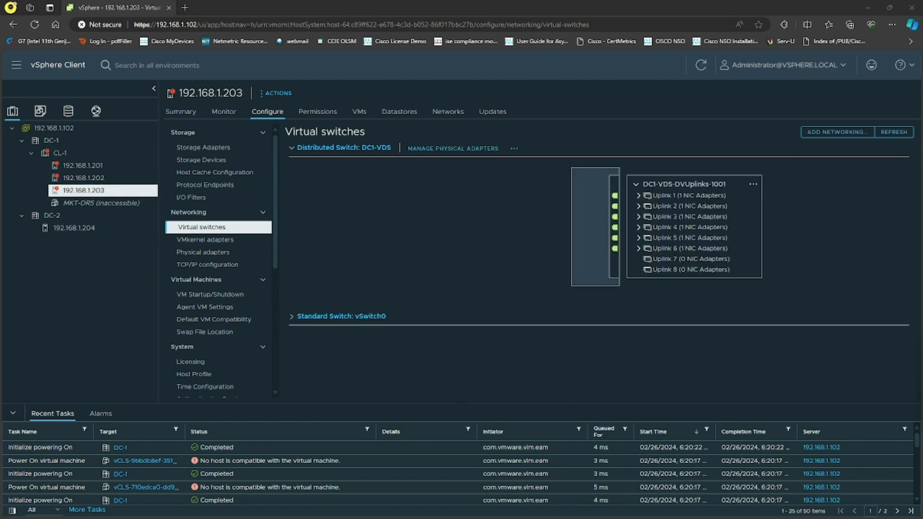
# Switch to VMware Workstation and power off the ESXI1 virtual machine
pyautogui.hotkey('alt', 'Tab')
pyautogui.click(164, 42)
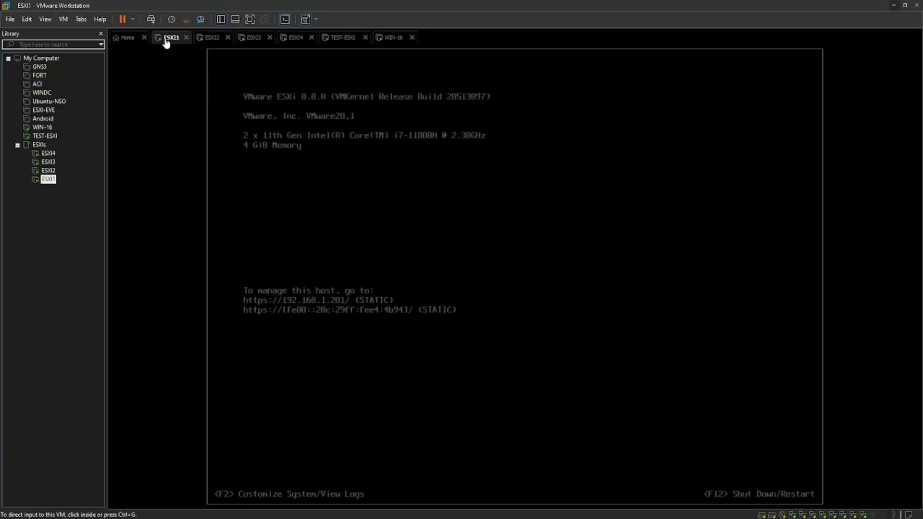
pyautogui.rightClick(165, 42)
pyautogui.moveTo(214, 60)
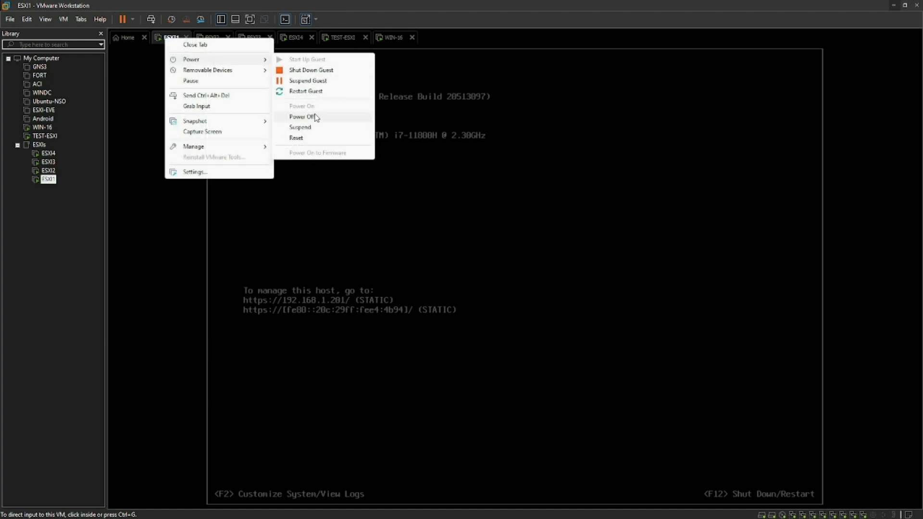
pyautogui.click(349, 117)
pyautogui.click(470, 290)
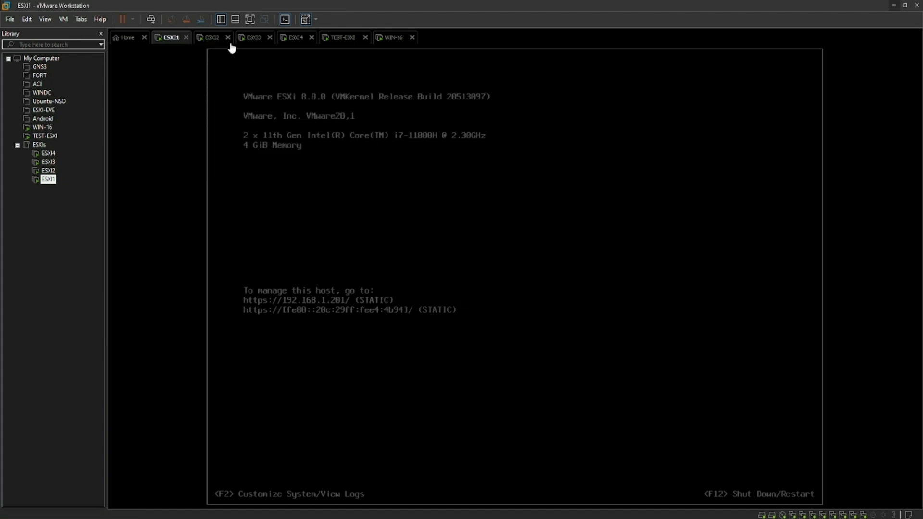
# Power off the ESXI2 virtual machine
pyautogui.click(212, 38)
pyautogui.rightClick(212, 38)
pyautogui.moveTo(298, 59)
pyautogui.click(358, 117)
pyautogui.click(472, 290)
# Power off the ESXI3 virtual machine
pyautogui.click(253, 38)
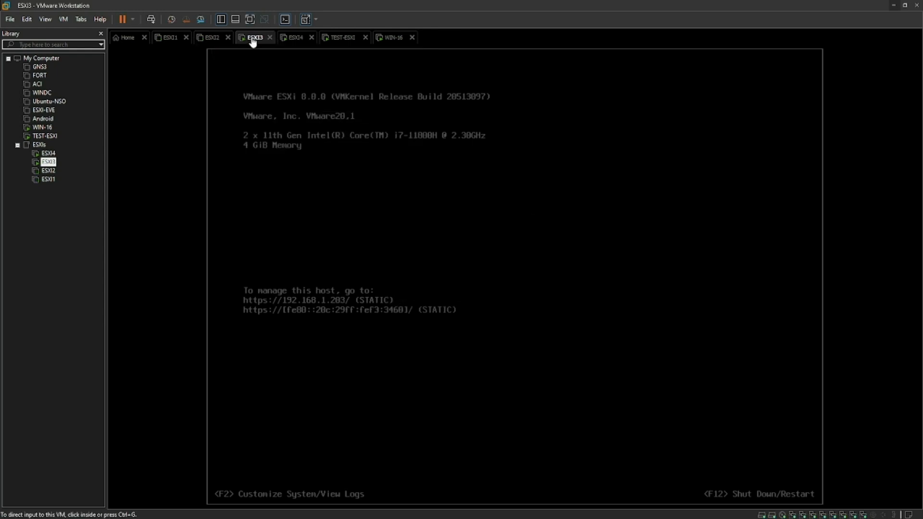
pyautogui.rightClick(253, 38)
pyautogui.moveTo(310, 60)
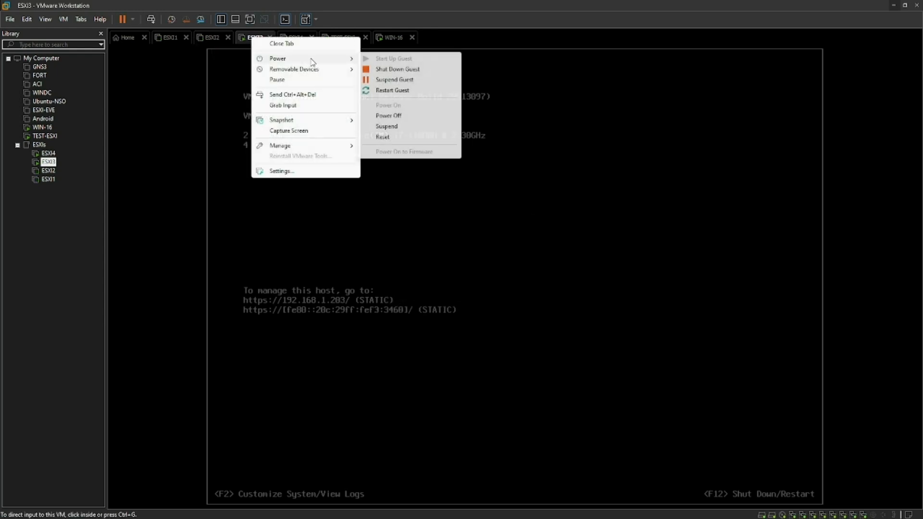
pyautogui.click(394, 115)
pyautogui.click(466, 286)
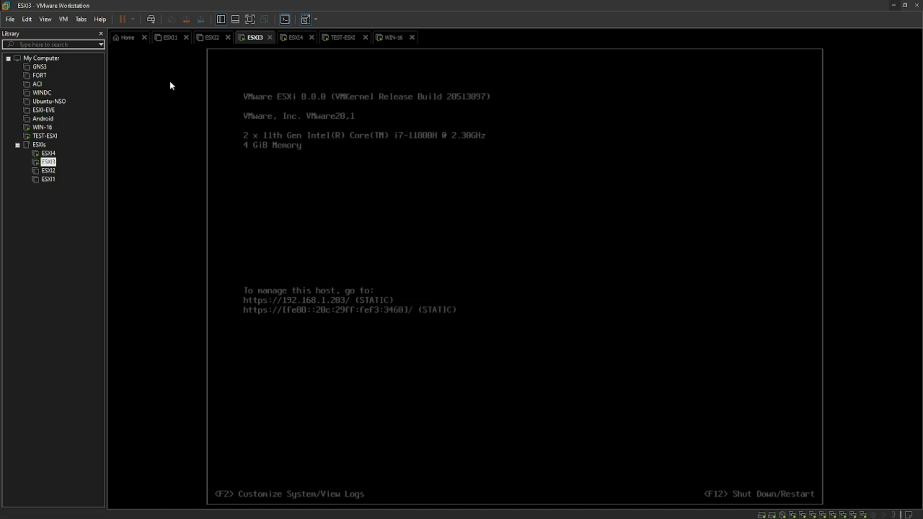
# Set the ESXI1 virtual machine's memory to 8 GB
pyautogui.click(167, 39)
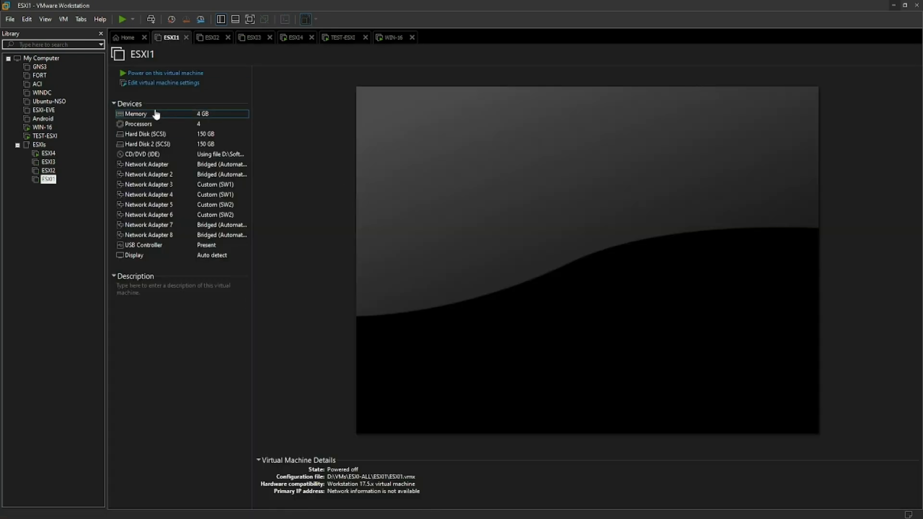
pyautogui.hotkey('ctrl', 'd')
pyautogui.click(464, 199)
pyautogui.click(543, 427)
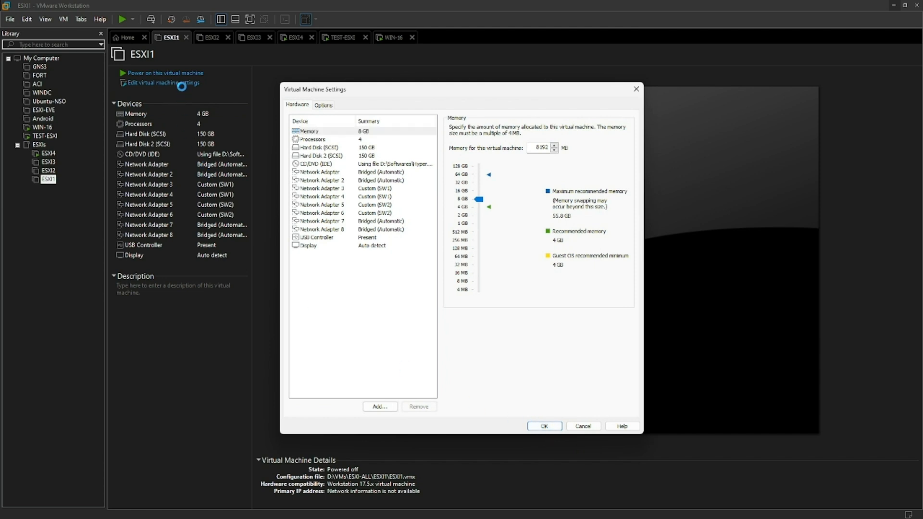
# Set the ESXI2 virtual machine's memory to 8 GB
pyautogui.click(210, 39)
pyautogui.click(179, 84)
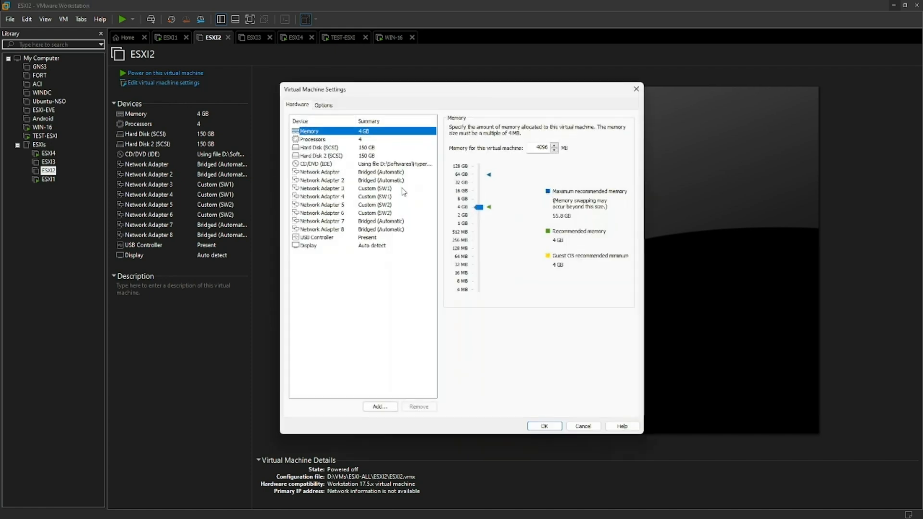
pyautogui.click(464, 201)
pyautogui.click(544, 425)
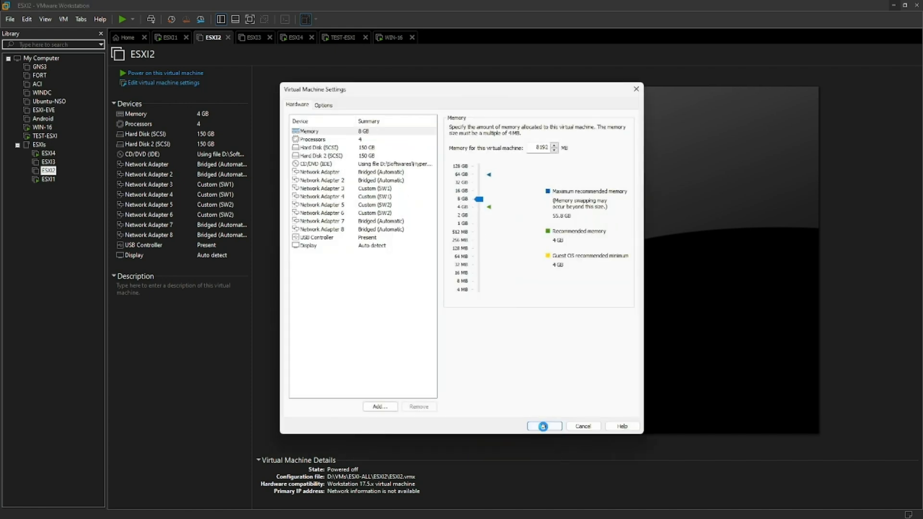
# Set the ESXI3 virtual machine's memory to 8 GB
pyautogui.click(253, 38)
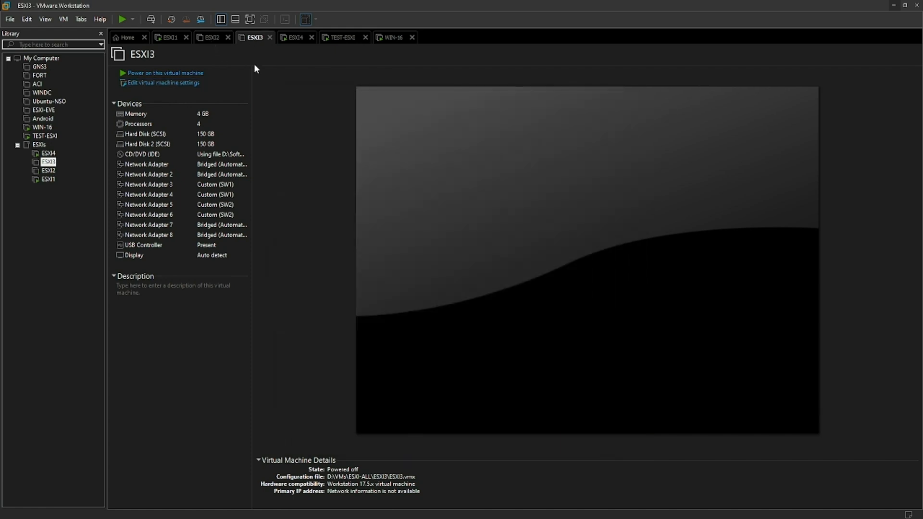
pyautogui.doubleClick(191, 116)
pyautogui.click(464, 200)
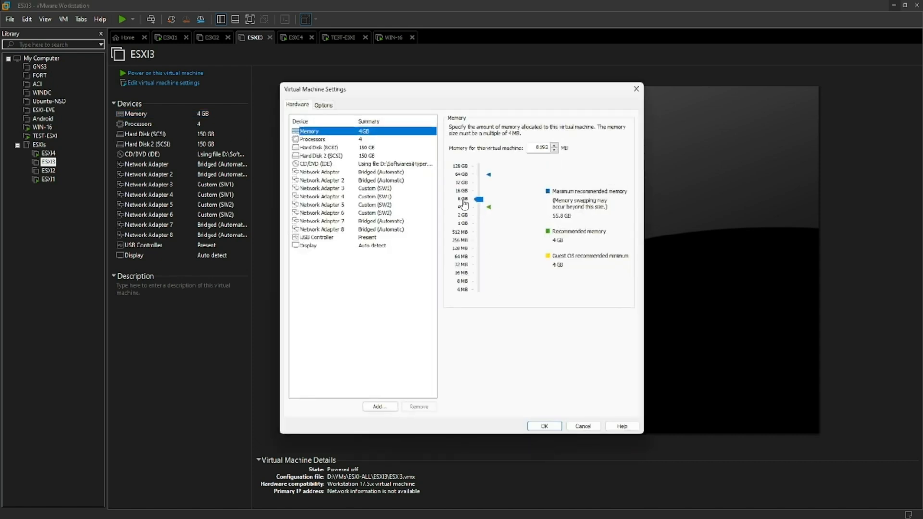
pyautogui.click(538, 426)
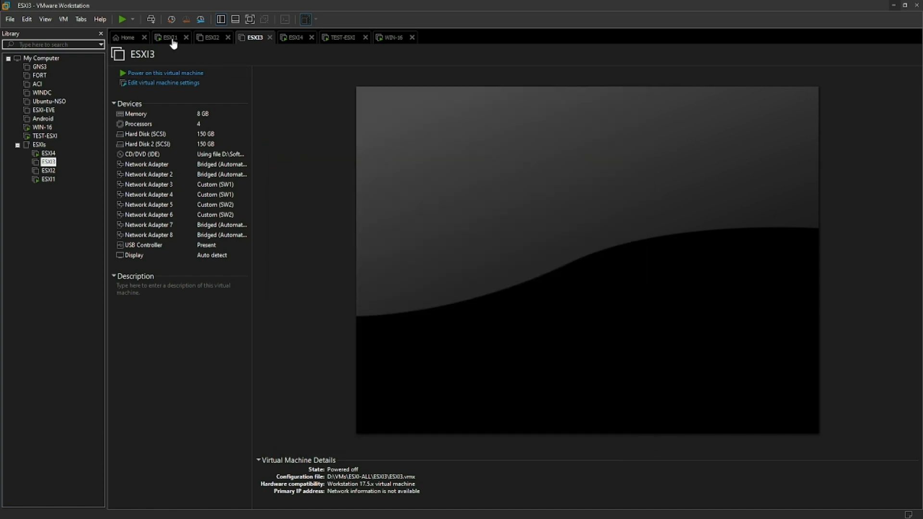
# Power the ESXI2, ESXI3 and ESXI1 virtual machines back on
pyautogui.click(211, 42)
pyautogui.click(255, 40)
pyautogui.click(168, 37)
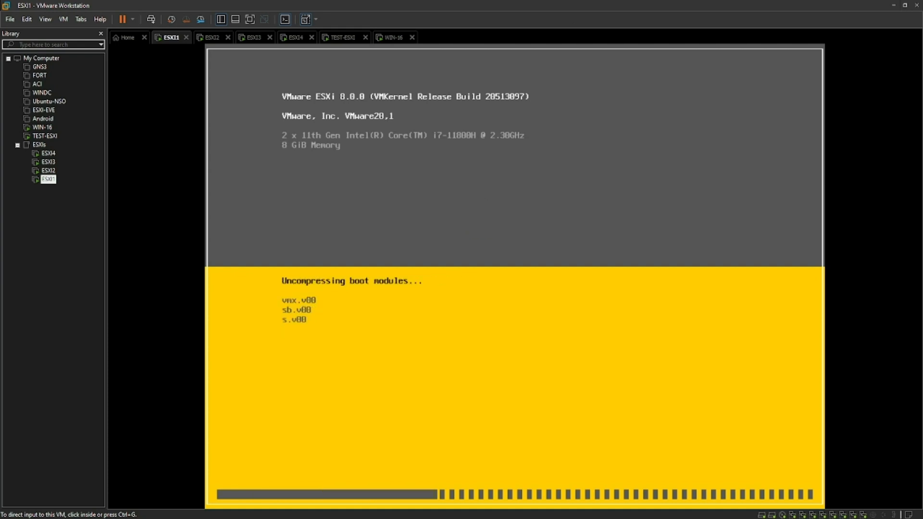
# Switch to the whiteboard, erase the previous diagram and pick the blue pen
pyautogui.hotkey('alt', 'Tab')
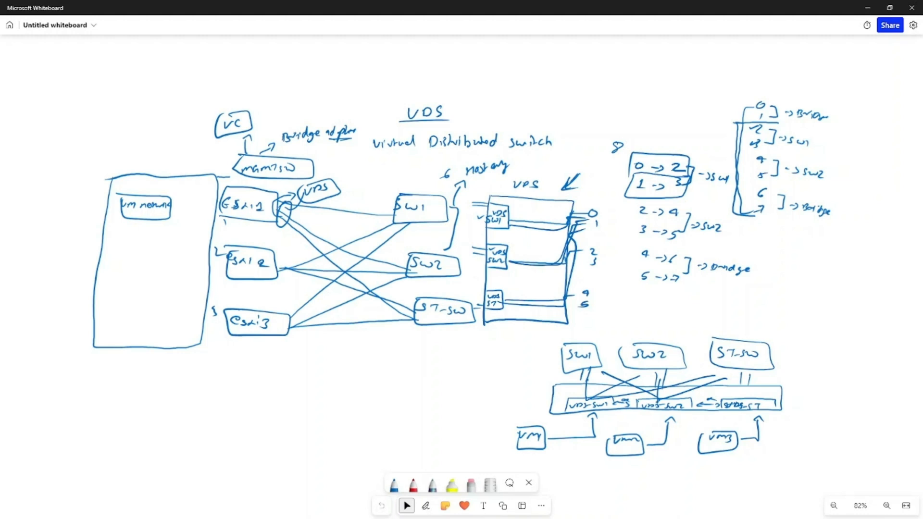
pyautogui.click(471, 485)
pyautogui.moveTo(490, 418)
pyautogui.mouseDown()
pyautogui.moveTo(511, 449)
pyautogui.moveTo(693, 426)
pyautogui.moveTo(792, 440)
pyautogui.moveTo(641, 344)
pyautogui.moveTo(805, 335)
pyautogui.moveTo(748, 269)
pyautogui.moveTo(779, 214)
pyautogui.moveTo(688, 203)
pyautogui.moveTo(644, 165)
pyautogui.moveTo(655, 125)
pyautogui.moveTo(644, 119)
pyautogui.moveTo(278, 161)
pyautogui.moveTo(352, 77)
pyautogui.moveTo(191, 232)
pyautogui.moveTo(272, 249)
pyautogui.moveTo(214, 215)
pyautogui.moveTo(245, 278)
pyautogui.moveTo(372, 258)
pyautogui.moveTo(545, 271)
pyautogui.moveTo(519, 307)
pyautogui.mouseUp()
pyautogui.click(394, 484)
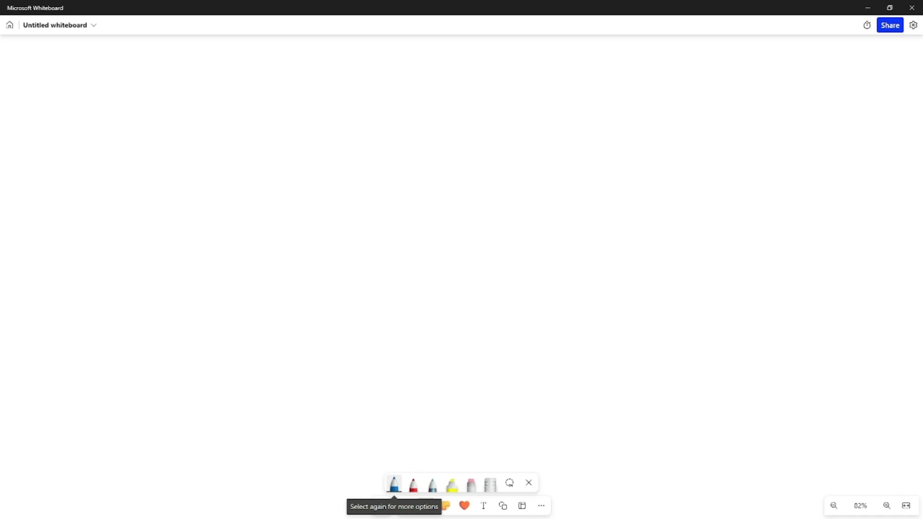
# Write an underlined VDS heading and draw a tall rectangle representing the distributed switch
pyautogui.moveTo(414, 66); pyautogui.dragTo(441, 74)
pyautogui.moveTo(414, 85); pyautogui.dragTo(465, 82)
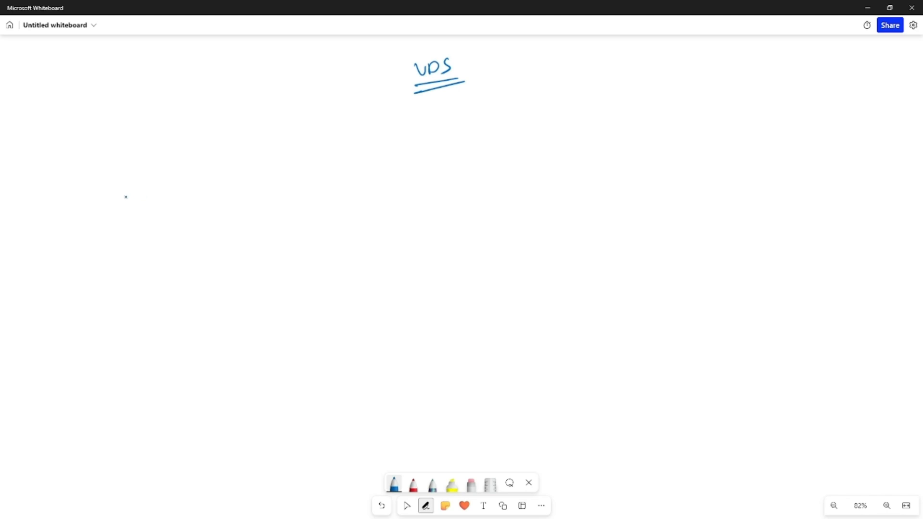
pyautogui.moveTo(119, 174); pyautogui.dragTo(146, 297)
pyautogui.moveTo(131, 169)
pyautogui.mouseDown()
pyautogui.moveTo(206, 243)
pyautogui.moveTo(169, 294)
pyautogui.moveTo(146, 299)
pyautogui.mouseUp()
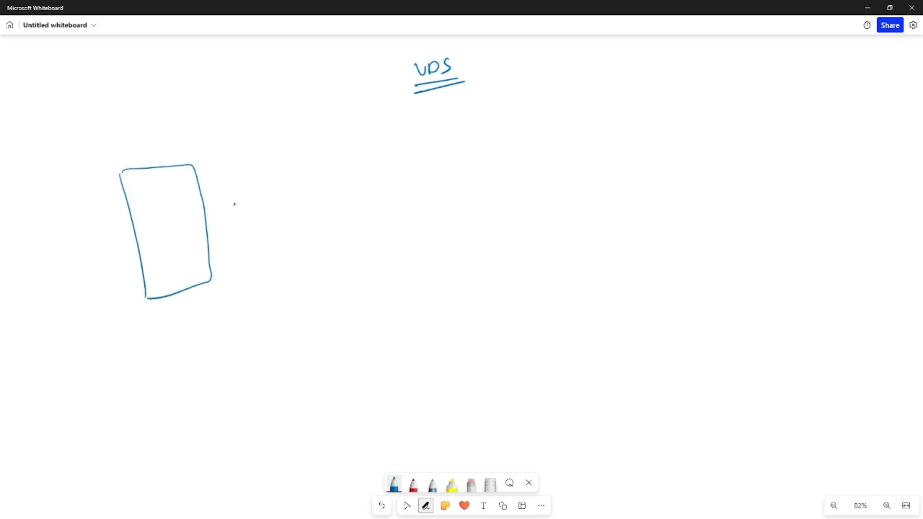
# Draw three port-group boxes inside the rectangle labelled SW-VDS, SW2-VDS and ST-VDS
pyautogui.moveTo(194, 175); pyautogui.dragTo(198, 202)
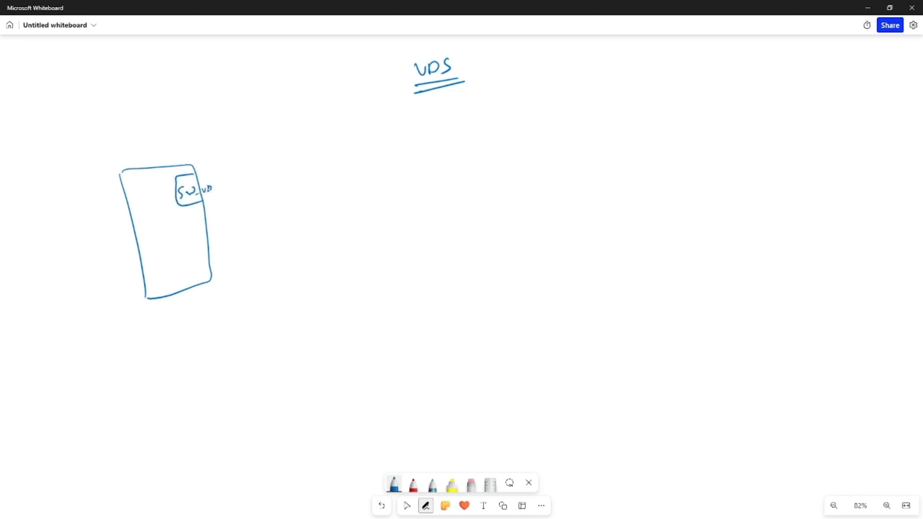
pyautogui.moveTo(181, 212); pyautogui.dragTo(203, 247)
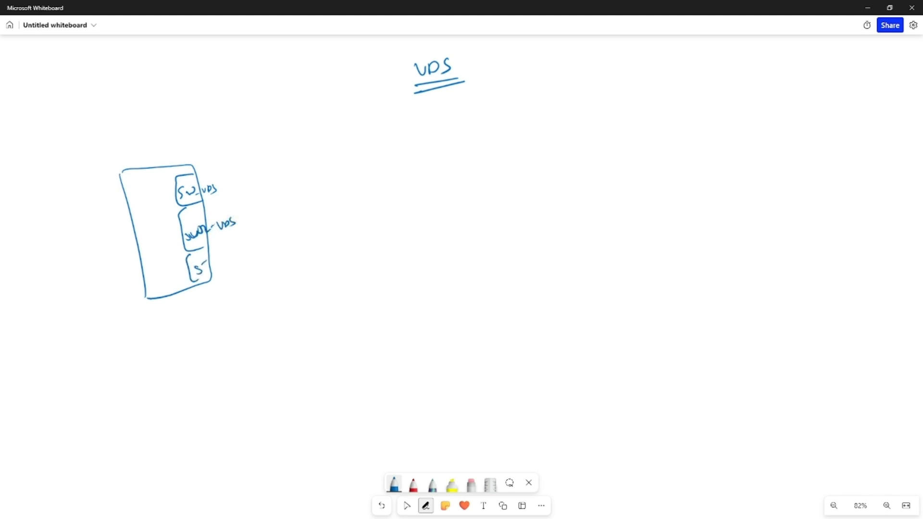
# Draw an arrow from each port group labelled uplinks, then return to the vSphere Client
pyautogui.moveTo(235, 180); pyautogui.dragTo(296, 165)
pyautogui.moveTo(263, 211); pyautogui.dragTo(302, 212)
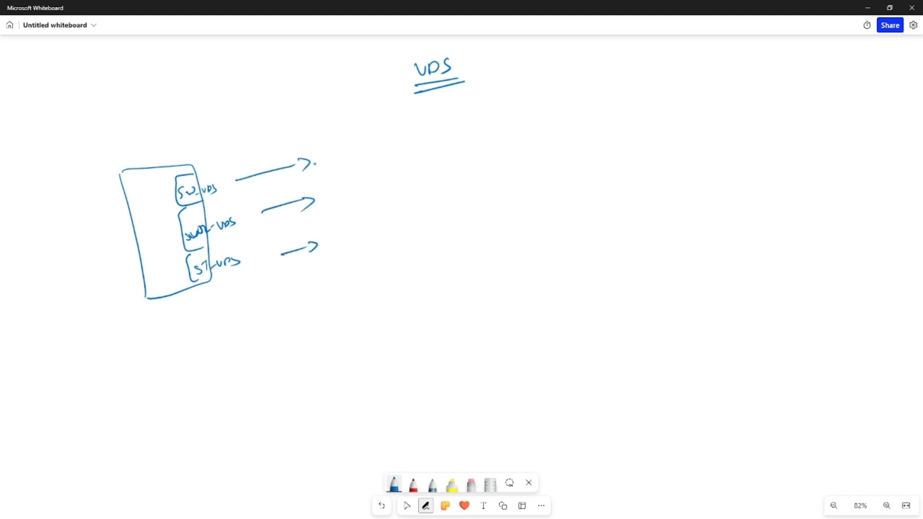
pyautogui.moveTo(345, 155); pyautogui.dragTo(368, 153)
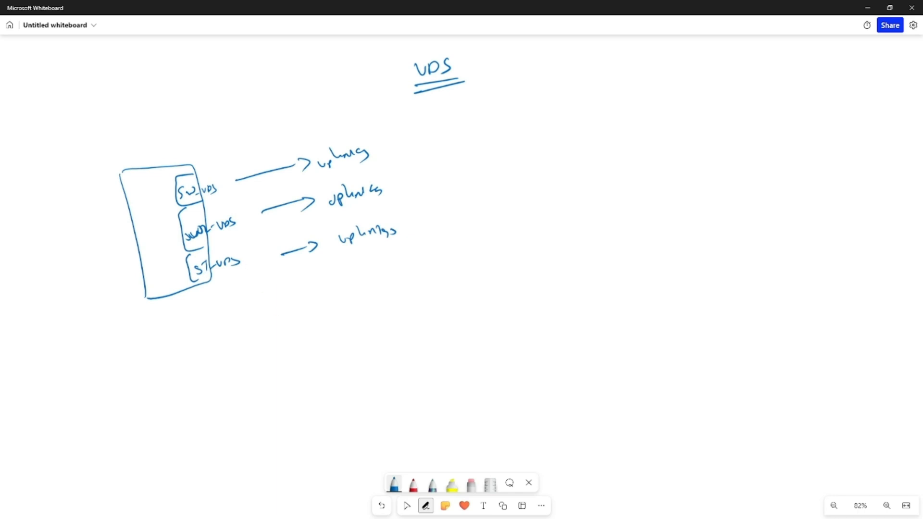
pyautogui.hotkey('alt', 'Tab')
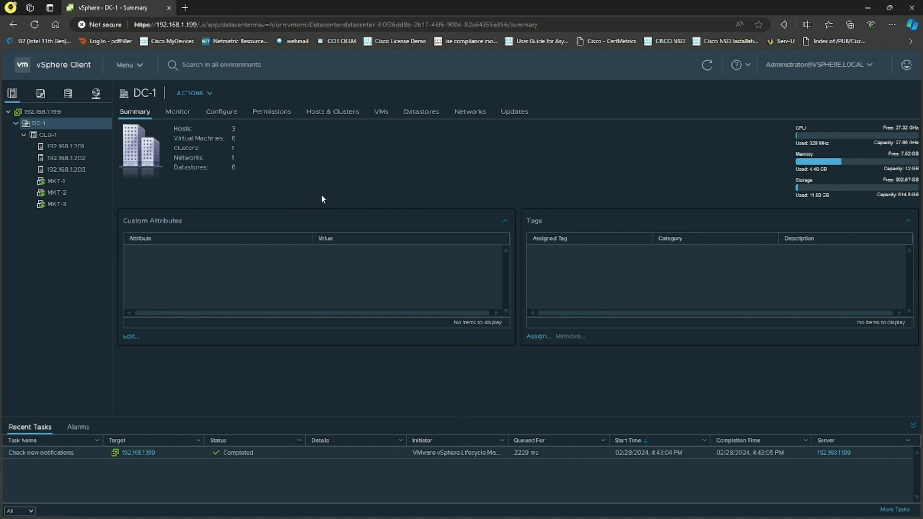
pyautogui.click(56, 114)
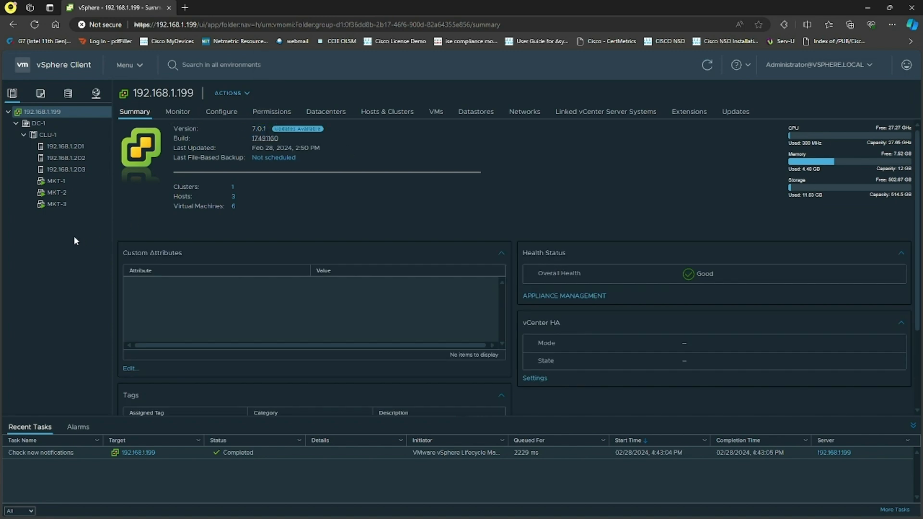
pyautogui.click(47, 125)
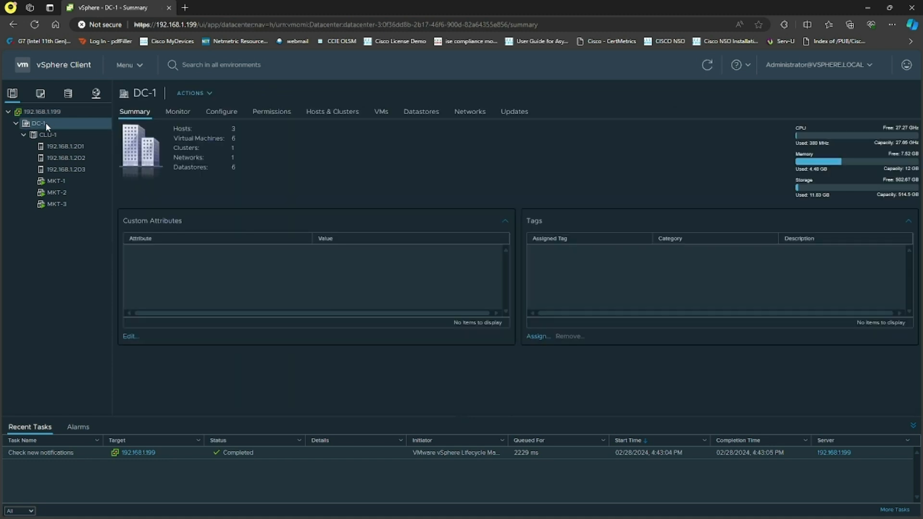
pyautogui.rightClick(46, 125)
pyautogui.moveTo(140, 197)
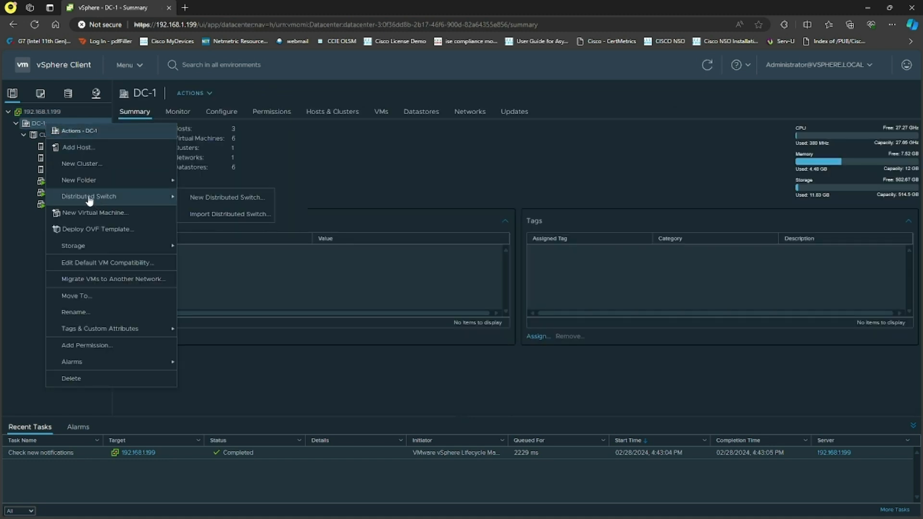
pyautogui.click(15, 237)
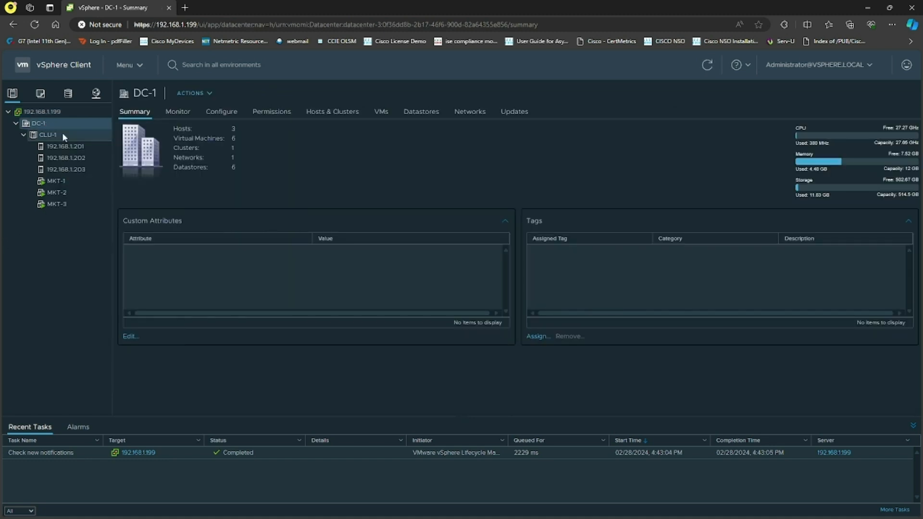
pyautogui.rightClick(53, 135)
pyautogui.click(45, 131)
pyautogui.rightClick(45, 132)
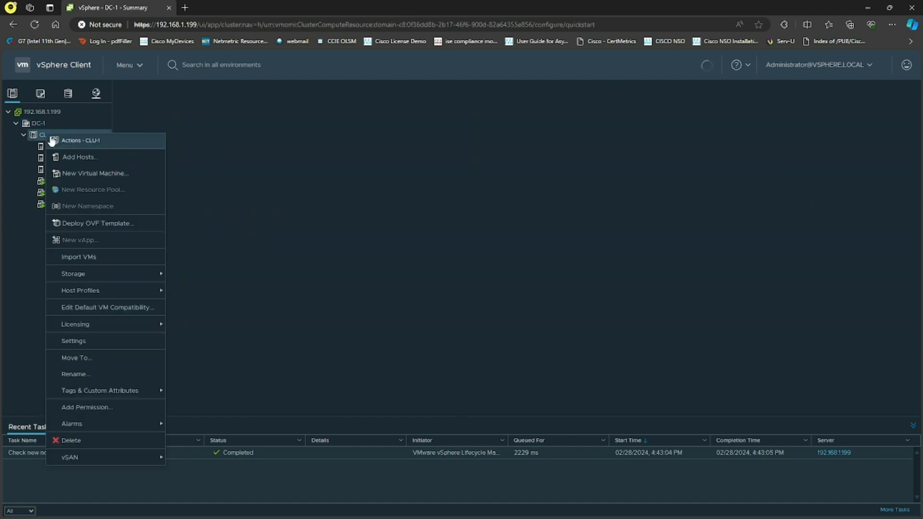
pyautogui.click(17, 268)
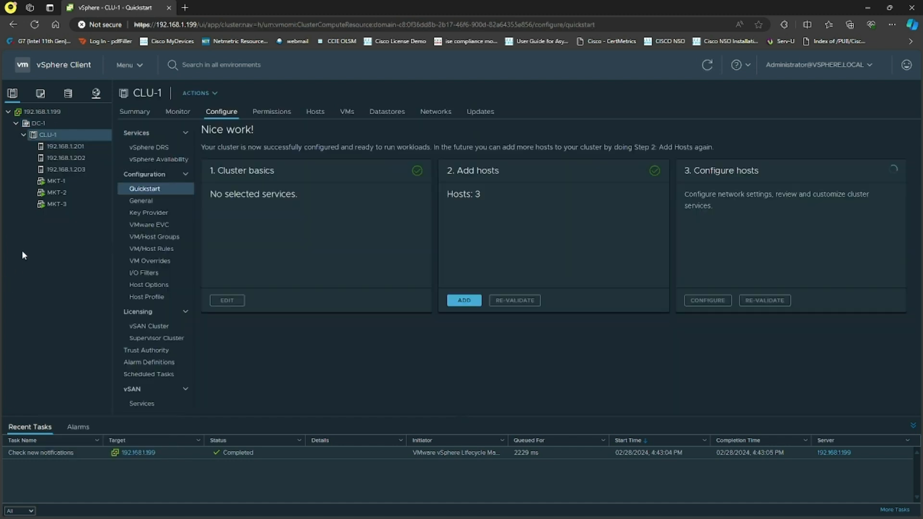
# Start a new distributed switch on DC-1 named DC1-VDS, keeping version 7.0.0
pyautogui.click(39, 124)
pyautogui.rightClick(50, 123)
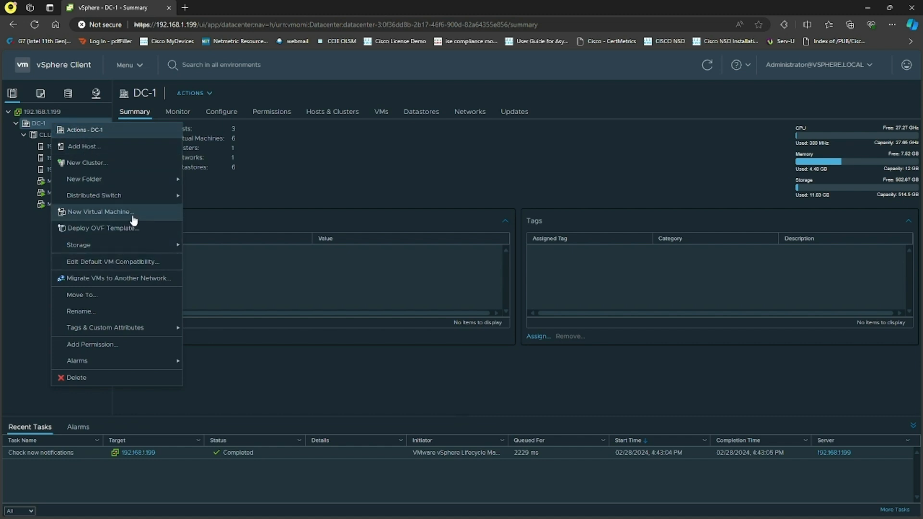
pyautogui.moveTo(166, 197)
pyautogui.click(223, 197)
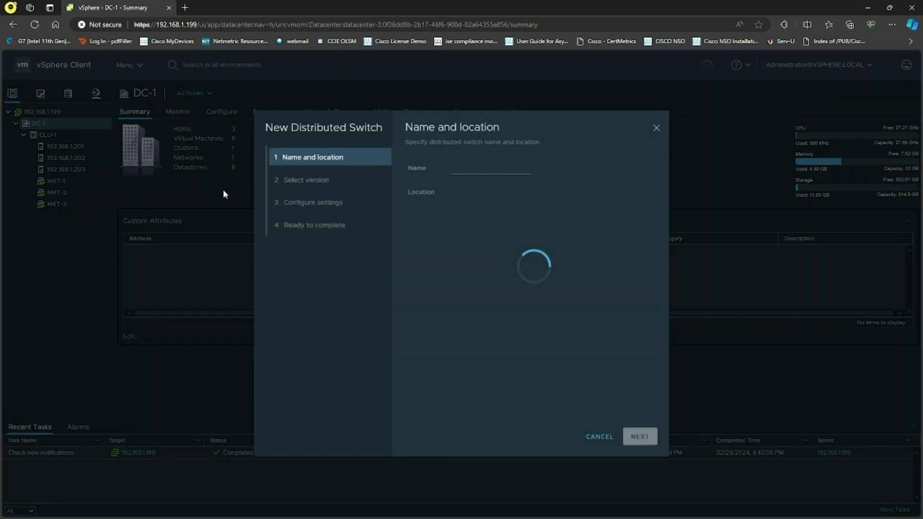
pyautogui.moveTo(493, 169); pyautogui.dragTo(416, 163)
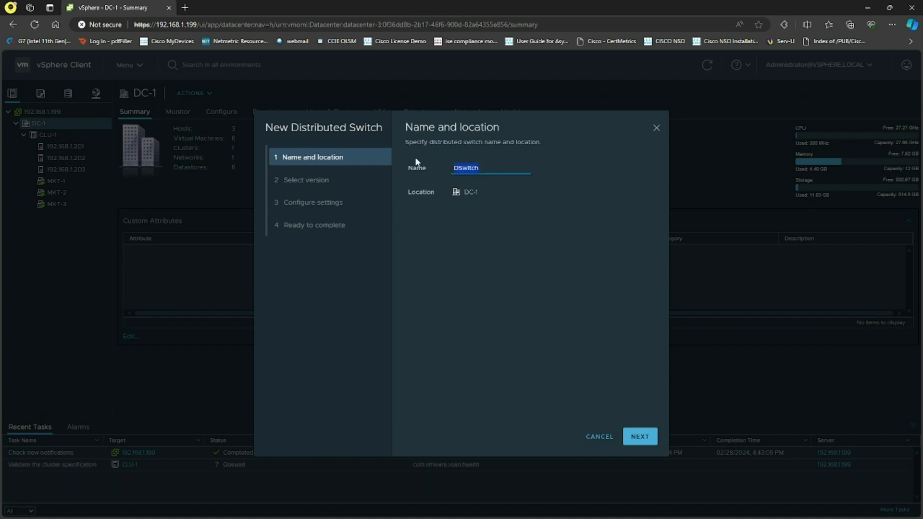
pyautogui.write('DC1')
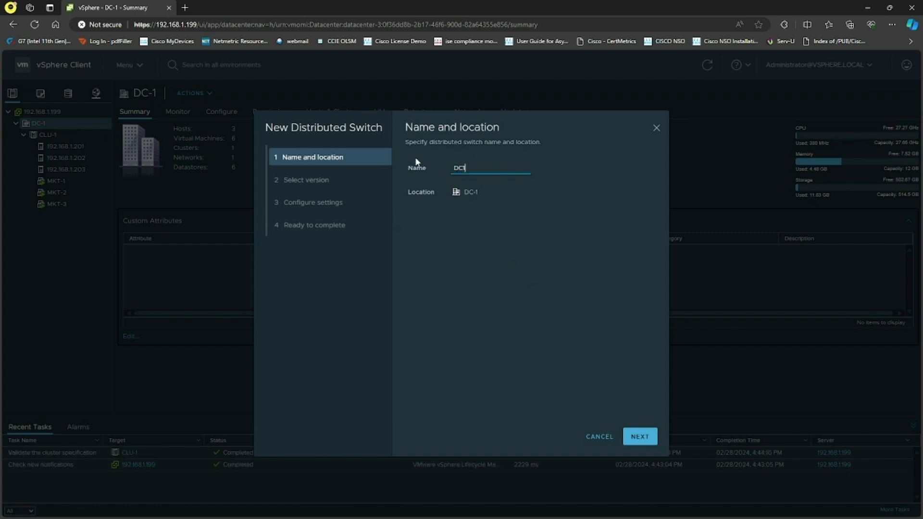
pyautogui.write('-VDS')
pyautogui.click(643, 446)
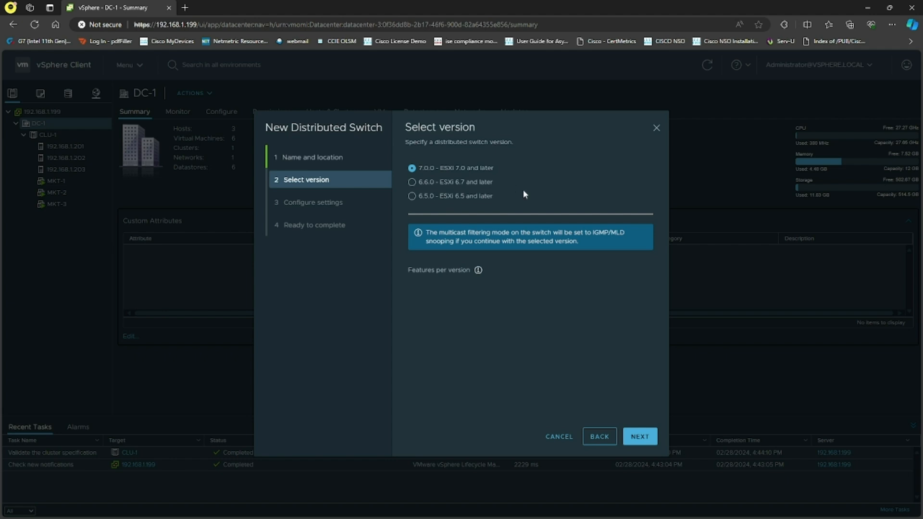
pyautogui.click(632, 439)
# Set 8 uplinks, name the default port group SW1-VDS, and finish creating the distributed switch
pyautogui.moveTo(505, 170); pyautogui.dragTo(489, 171)
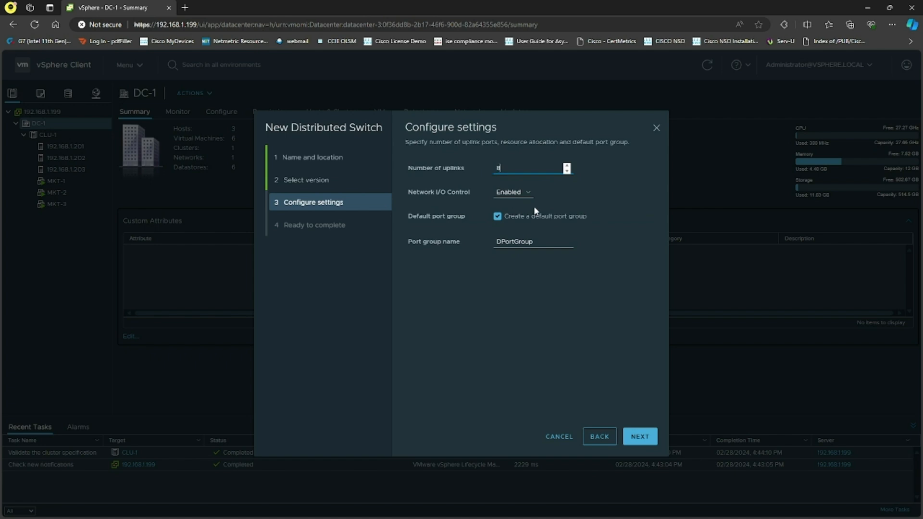
pyautogui.moveTo(534, 243); pyautogui.dragTo(495, 237)
pyautogui.write('SW1-VDS')
pyautogui.click(635, 437)
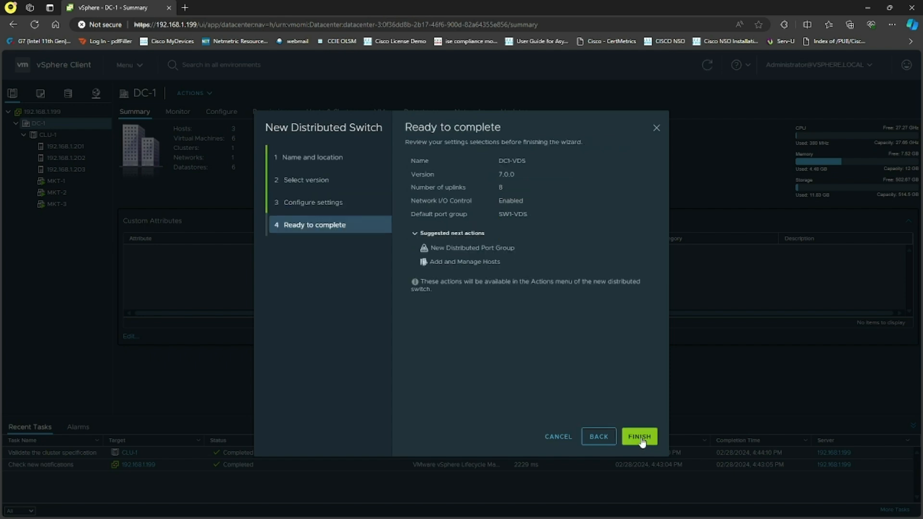
pyautogui.click(634, 437)
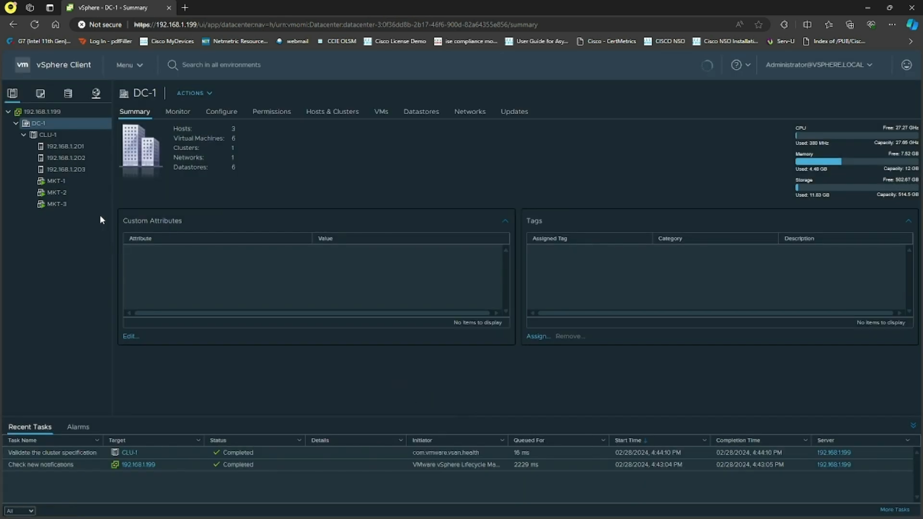
# Open Add and Manage Hosts for DC1-VDS and add all three ESXi hosts 192.168.1.201 to 192.168.1.203
pyautogui.click(96, 94)
pyautogui.click(16, 123)
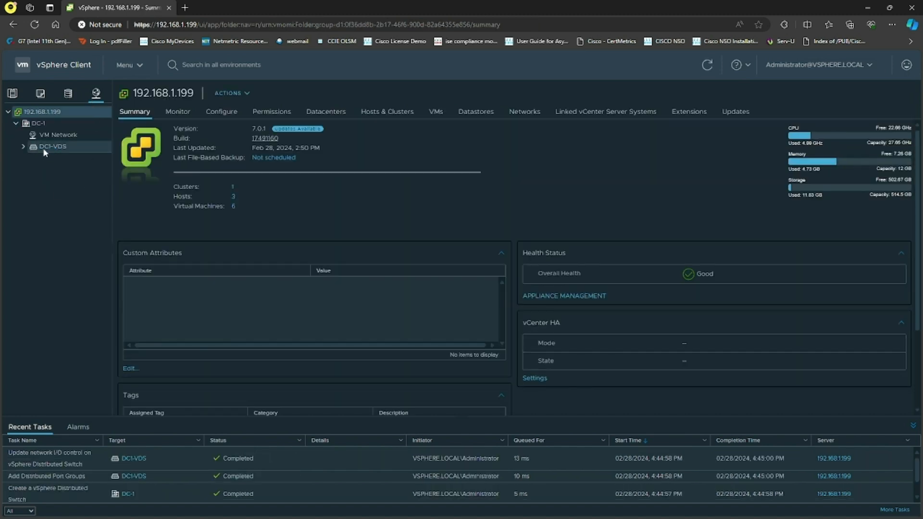
pyautogui.rightClick(47, 147)
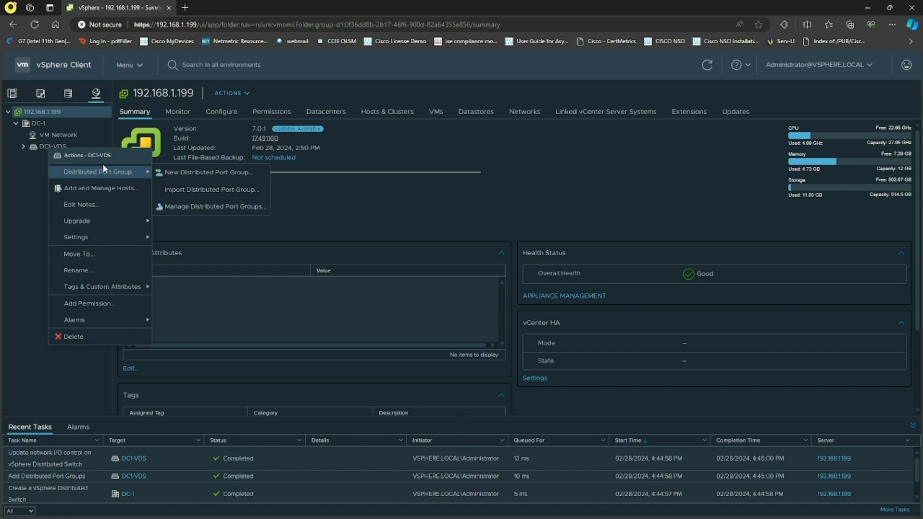
pyautogui.moveTo(131, 237)
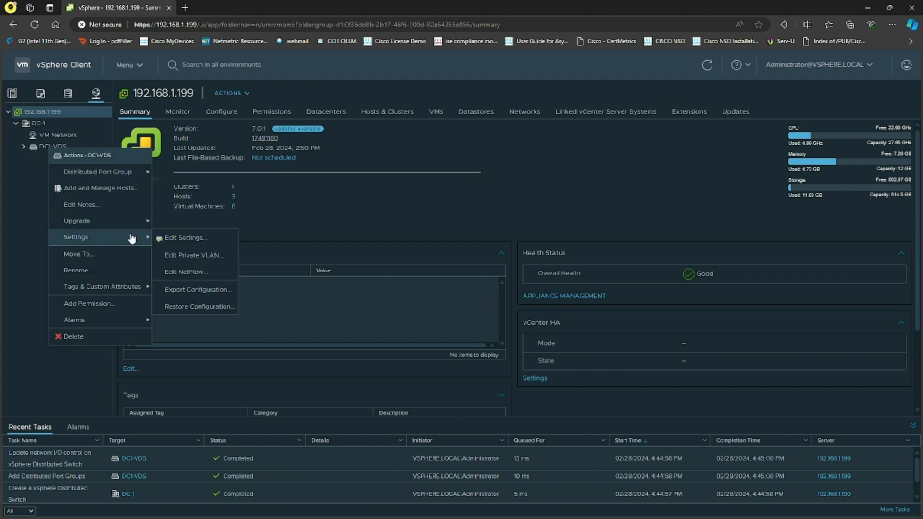
pyautogui.click(98, 189)
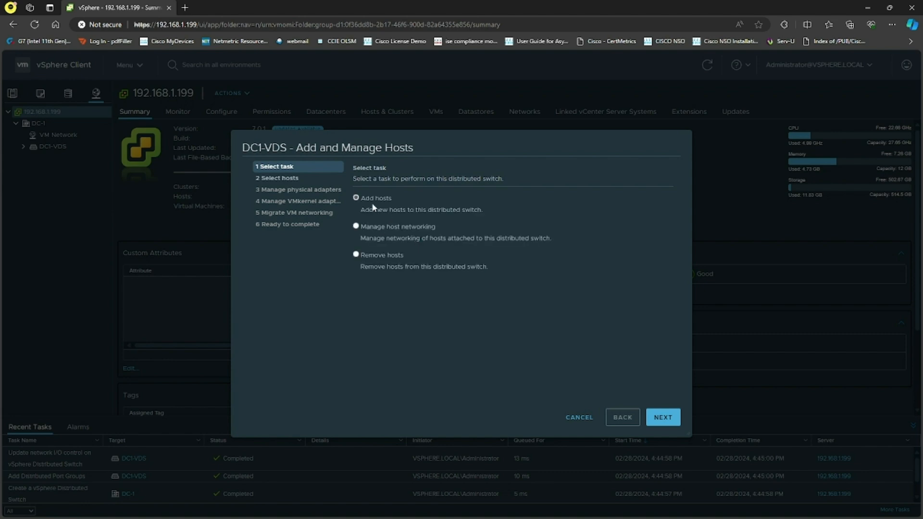
pyautogui.click(664, 418)
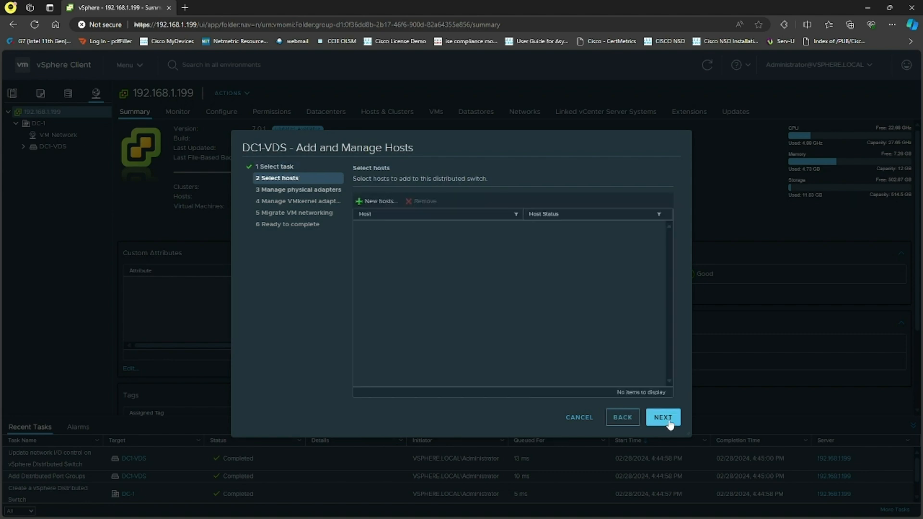
pyautogui.click(381, 207)
pyautogui.click(278, 221)
pyautogui.click(629, 396)
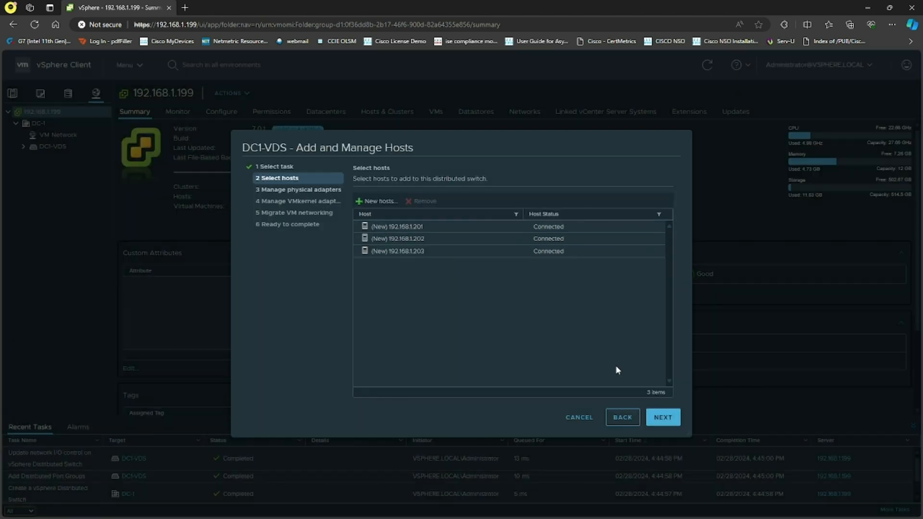
pyautogui.click(661, 420)
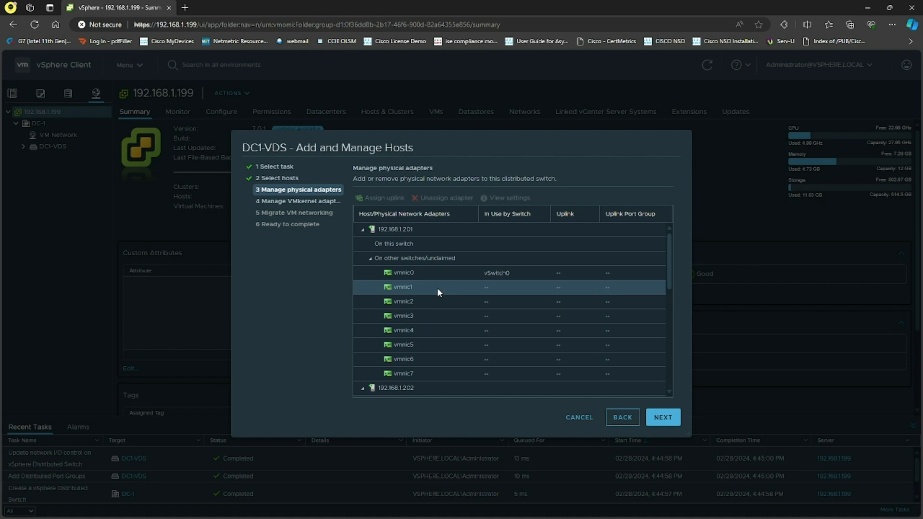
# Assign vmnic2 to Uplink 1 and vmnic3 to Uplink 2, applying each assignment to all hosts
pyautogui.click(431, 306)
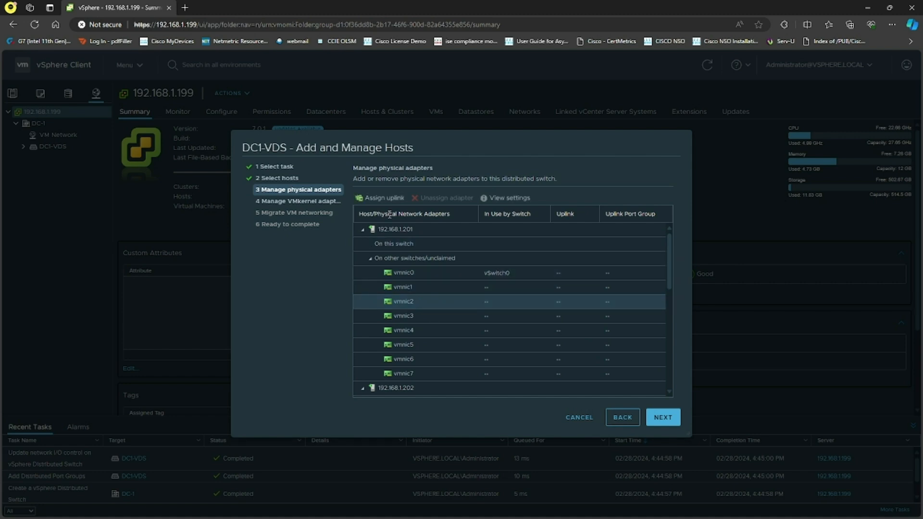
pyautogui.click(388, 197)
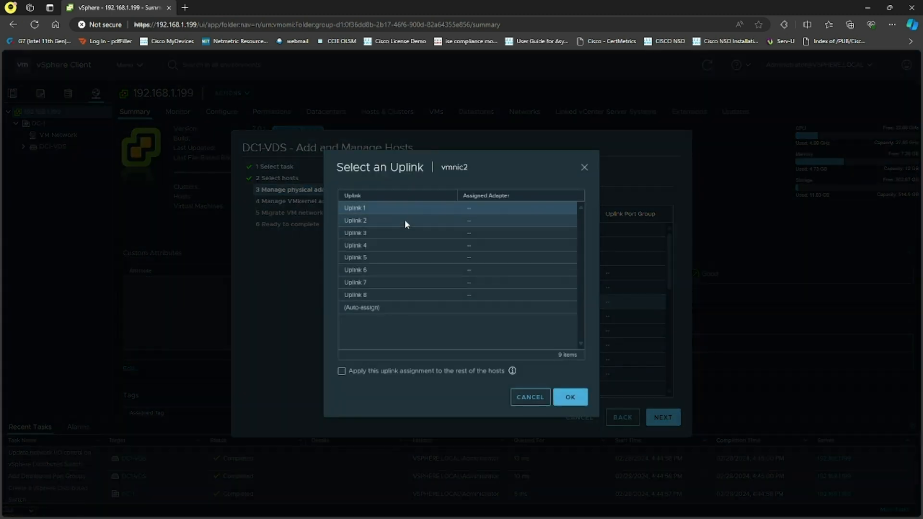
pyautogui.click(397, 211)
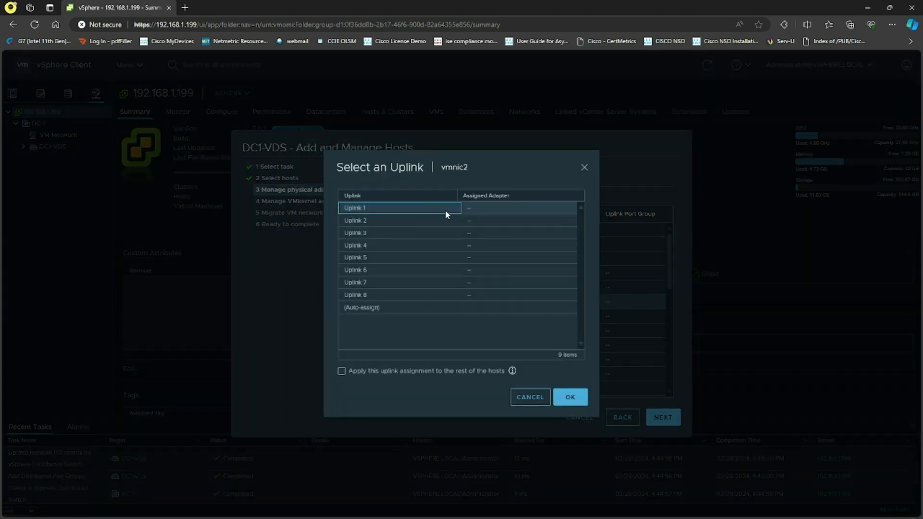
pyautogui.click(341, 371)
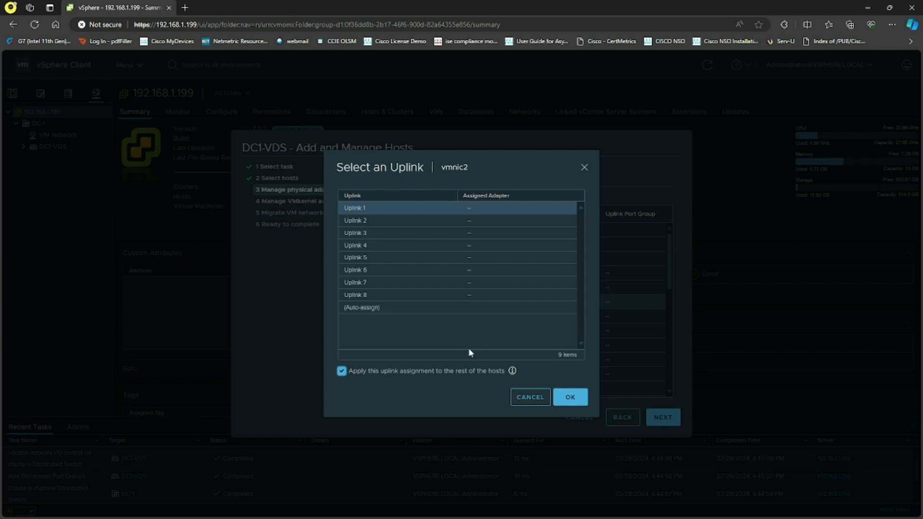
pyautogui.click(570, 397)
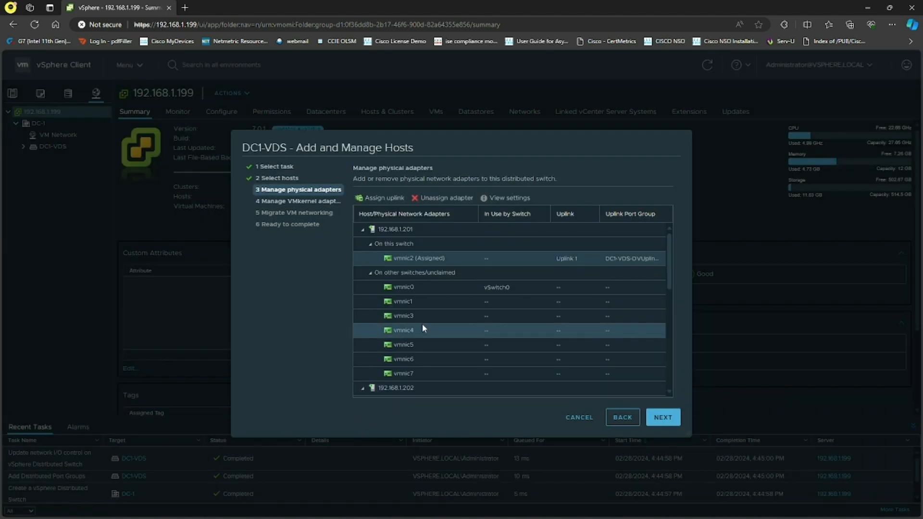
pyautogui.click(421, 318)
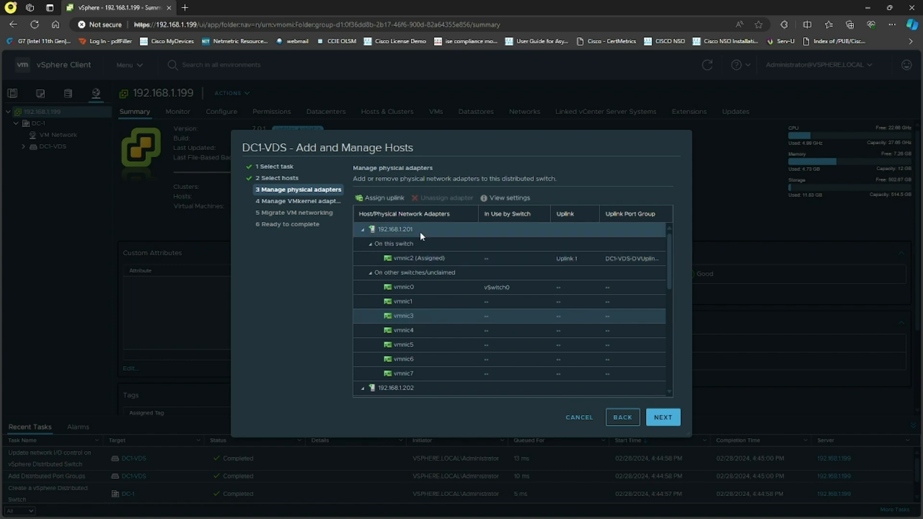
pyautogui.click(382, 198)
pyautogui.click(394, 371)
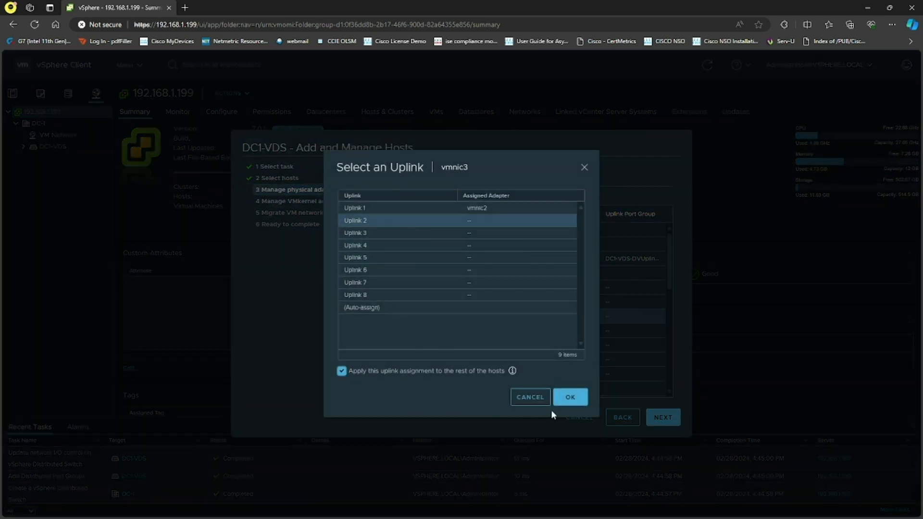
pyautogui.click(557, 397)
# Assign vmnic4 to Uplink 3 and vmnic5 to Uplink 4, applying each assignment to all hosts
pyautogui.click(433, 335)
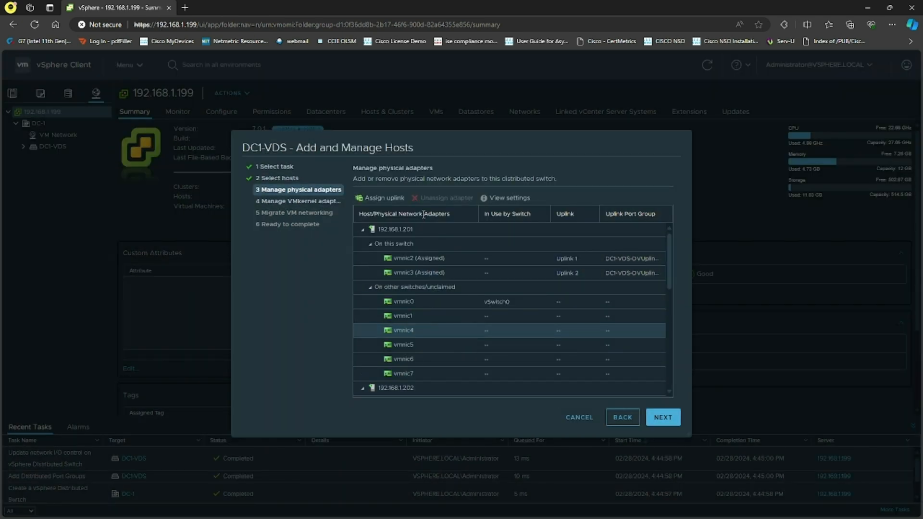
pyautogui.click(383, 198)
pyautogui.click(399, 233)
pyautogui.click(342, 371)
pyautogui.click(570, 397)
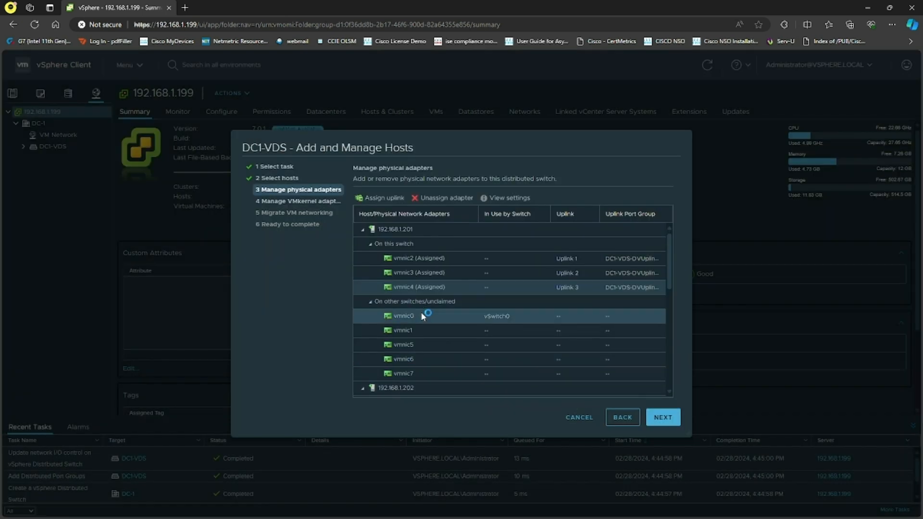
pyautogui.click(419, 345)
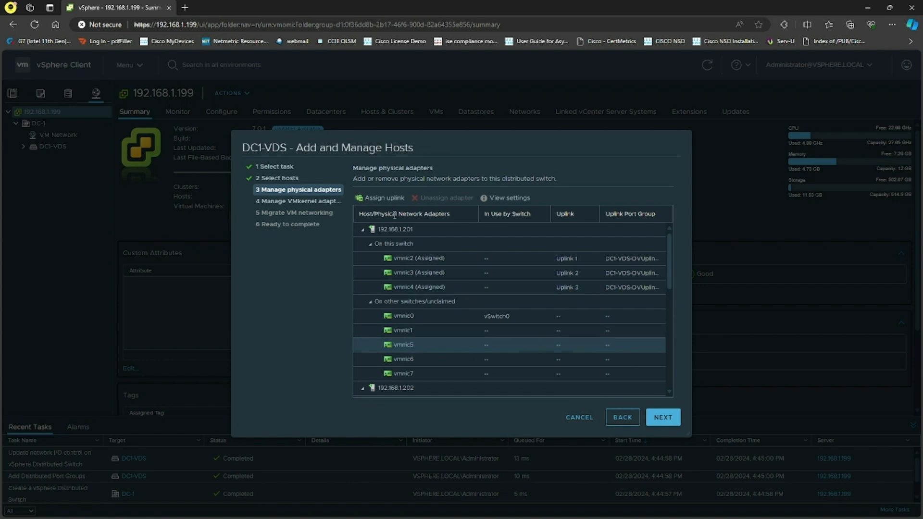
pyautogui.click(383, 198)
pyautogui.click(414, 246)
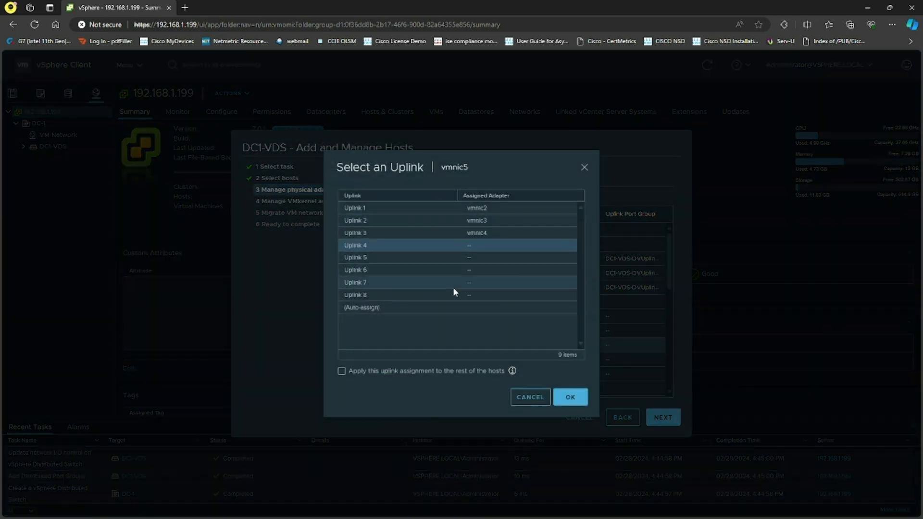
pyautogui.click(376, 373)
pyautogui.click(570, 397)
# Assign vmnic6 to Uplink 5 and vmnic7 to Uplink 6, applying each assignment to all hosts
pyautogui.click(422, 359)
pyautogui.click(383, 198)
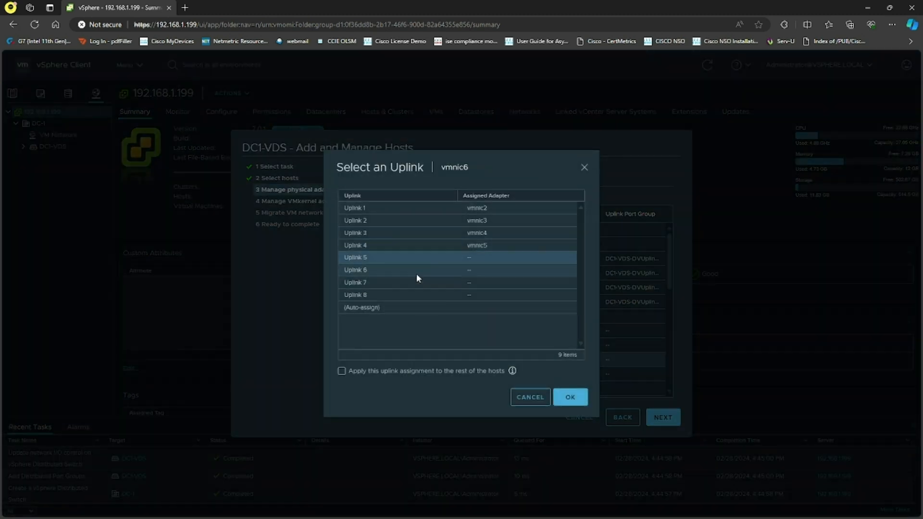
pyautogui.click(385, 369)
pyautogui.click(570, 397)
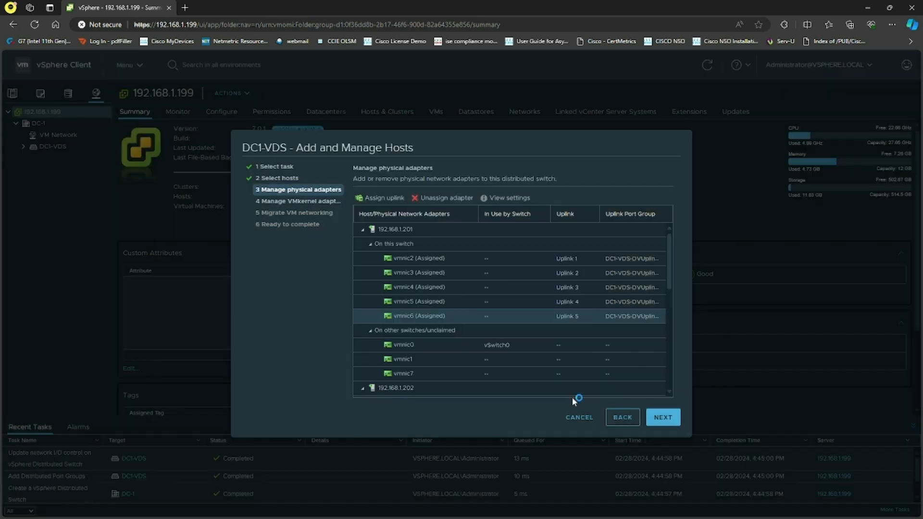
pyautogui.click(423, 374)
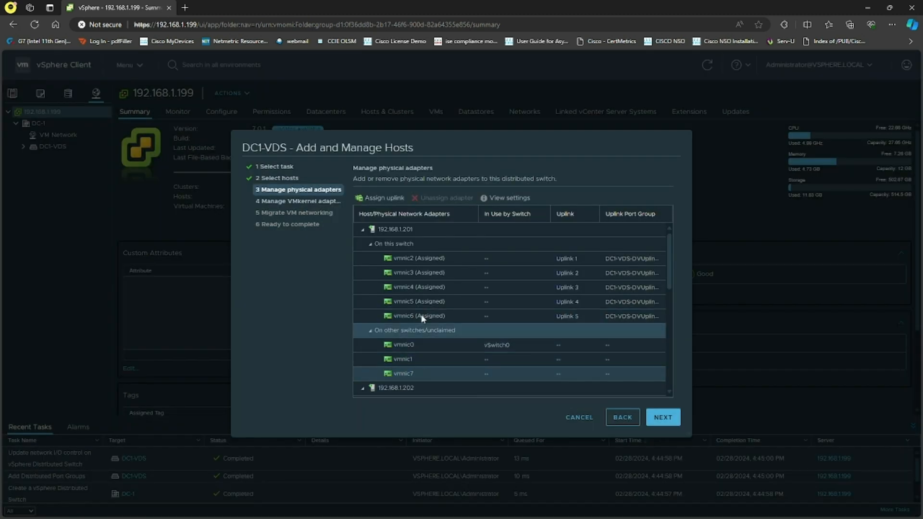
pyautogui.click(383, 198)
pyautogui.click(406, 373)
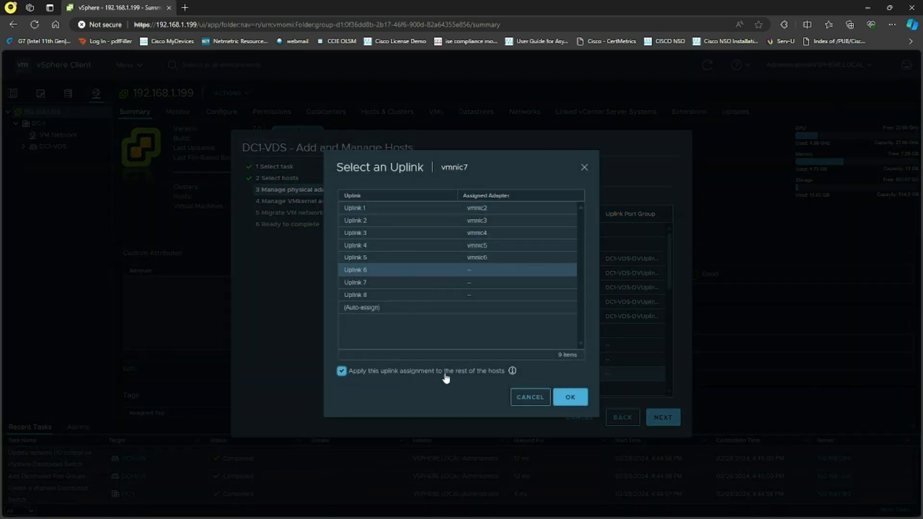
pyautogui.click(563, 397)
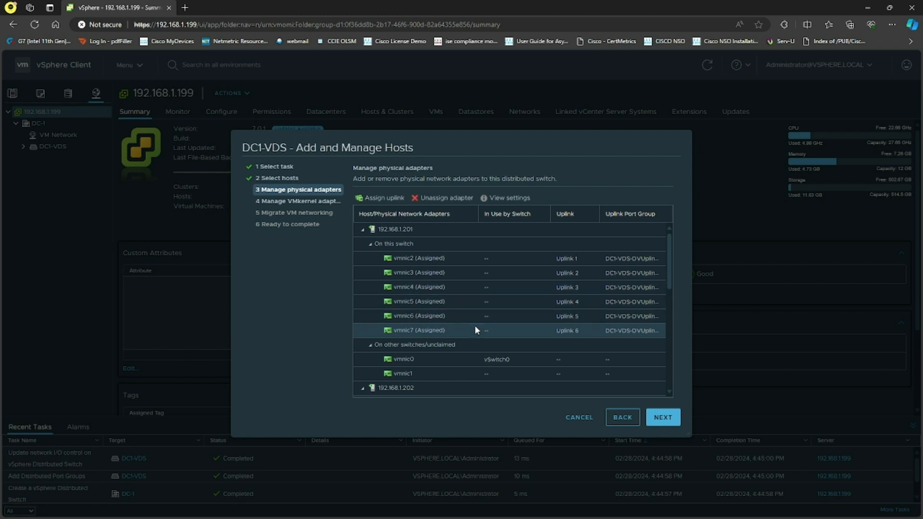
# Skip the VMkernel adapter and VM networking migration pages and finish the Add and Manage Hosts wizard
pyautogui.click(662, 417)
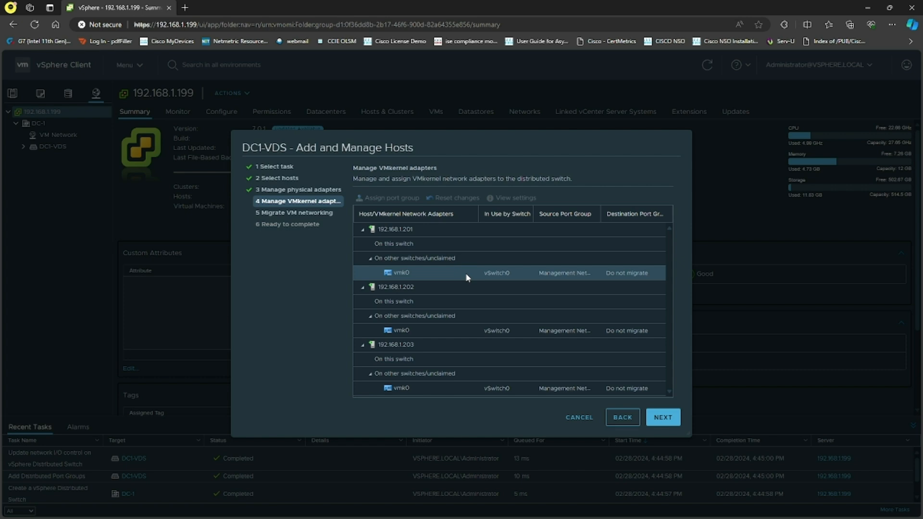
pyautogui.click(654, 418)
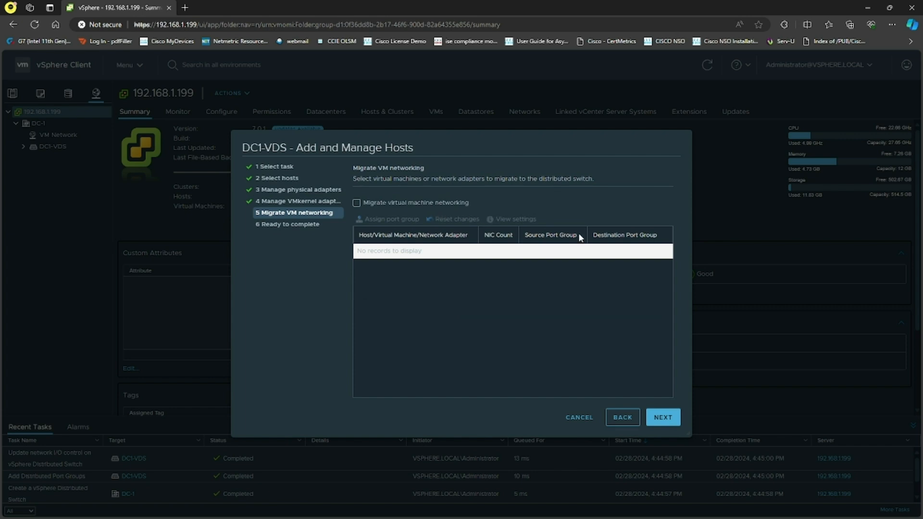
pyautogui.click(662, 419)
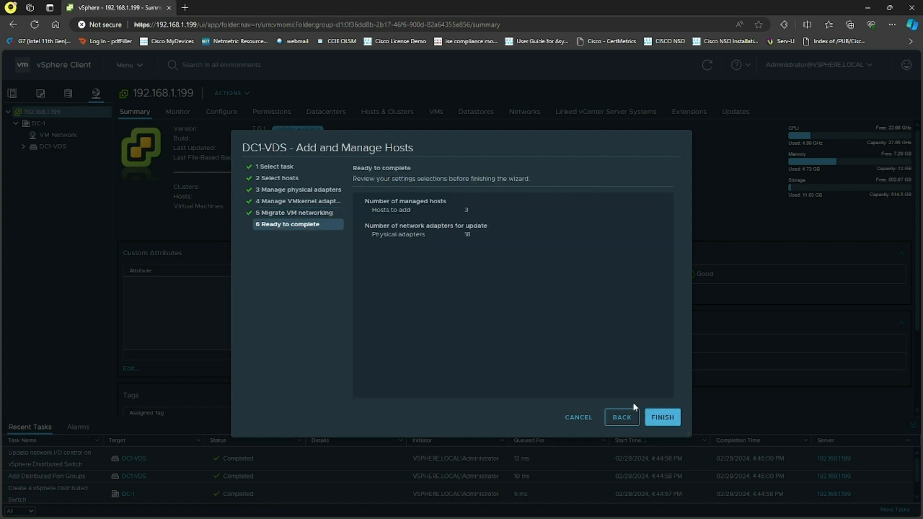
pyautogui.doubleClick(466, 209)
pyautogui.click(483, 248)
pyautogui.click(479, 282)
pyautogui.click(650, 419)
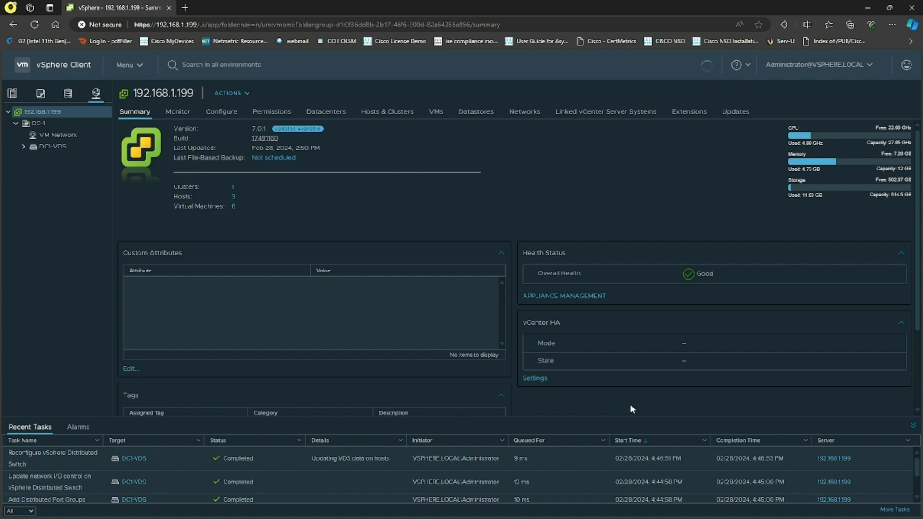
# Examine the DC1-VDS topology and the SW1-VDS port group properties
pyautogui.click(22, 148)
pyautogui.click(48, 148)
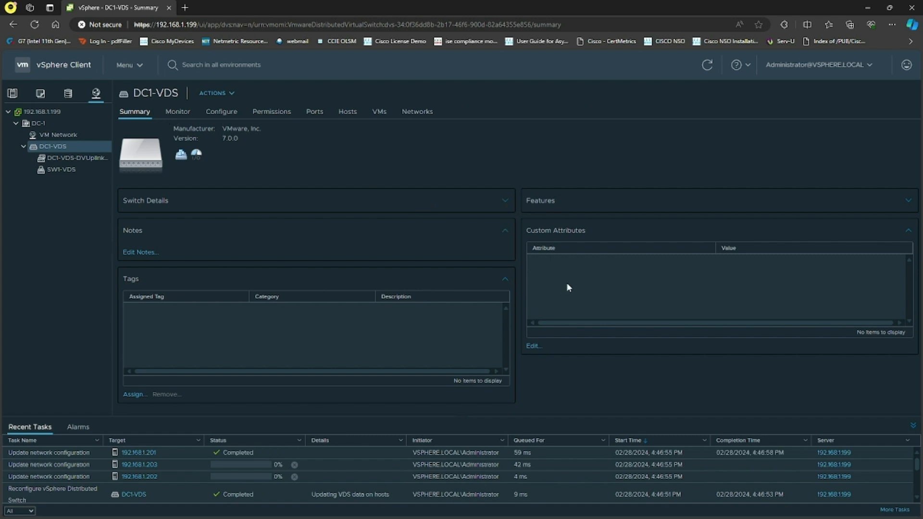
pyautogui.click(223, 113)
pyautogui.click(144, 160)
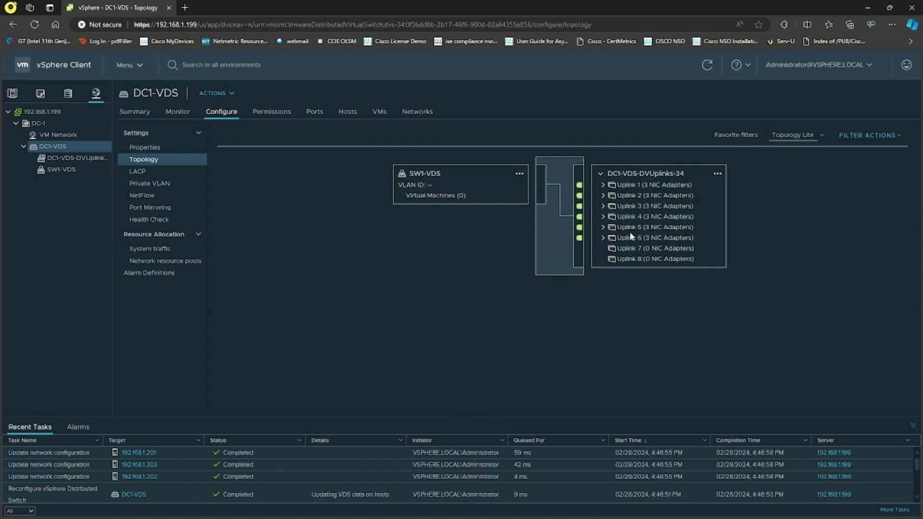
pyautogui.click(68, 169)
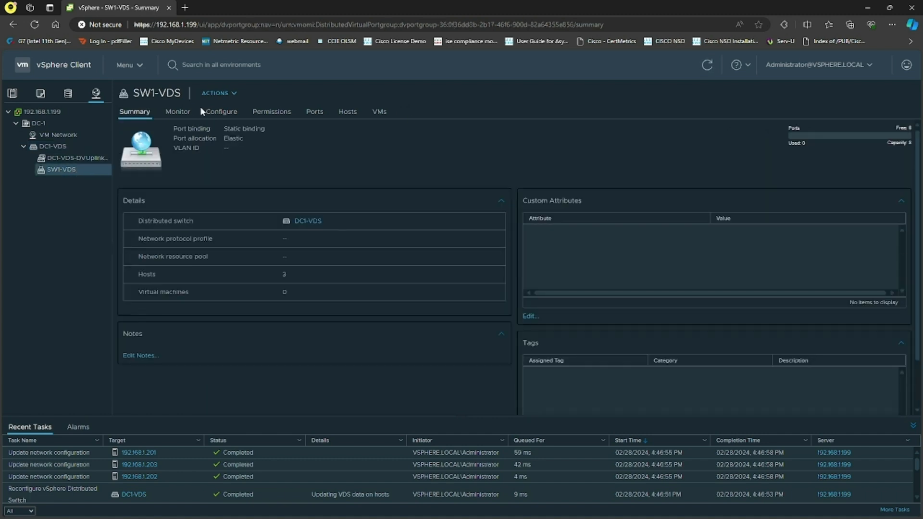
pyautogui.click(222, 114)
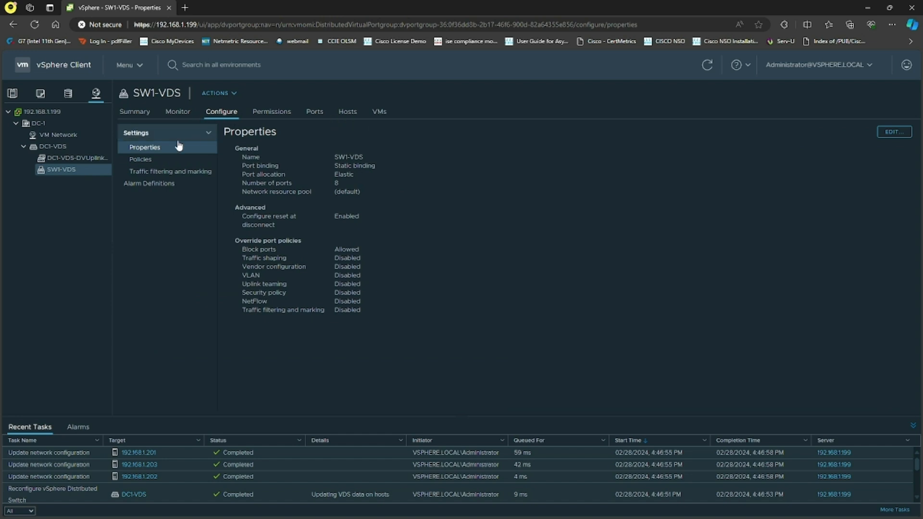
pyautogui.click(53, 146)
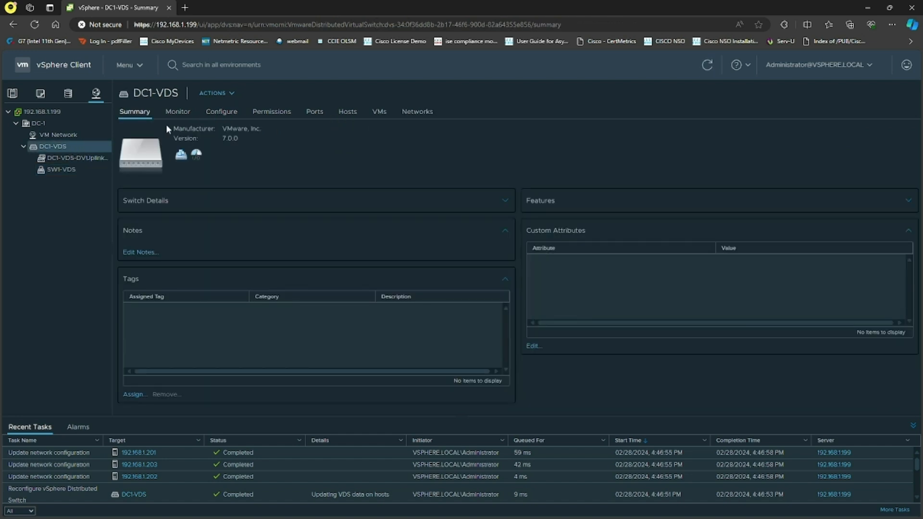
pyautogui.click(219, 114)
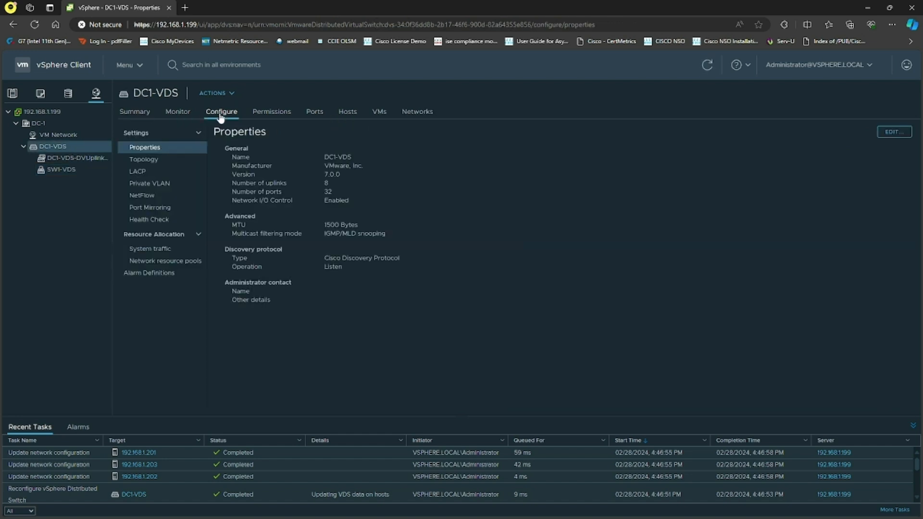
pyautogui.click(156, 160)
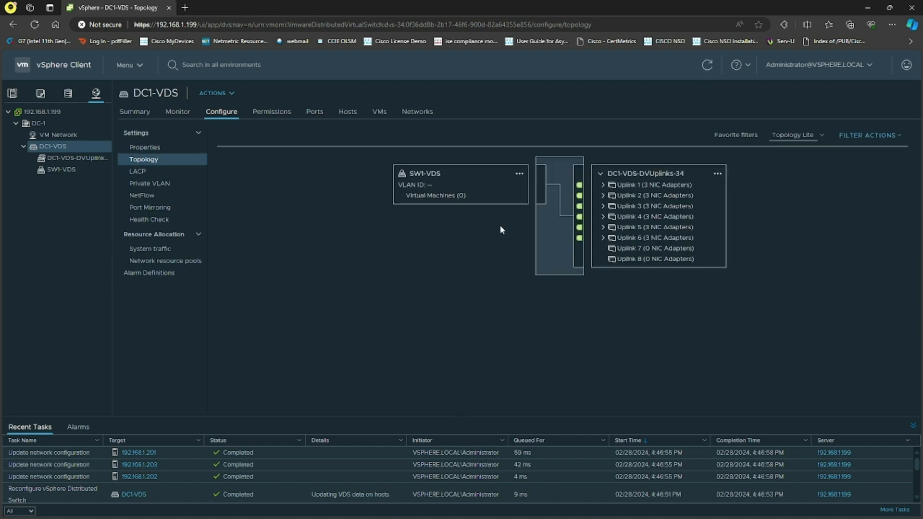
# Open the SW1-VDS port group settings to review its teaming and failover order, then close without changes
pyautogui.click(519, 173)
pyautogui.click(551, 199)
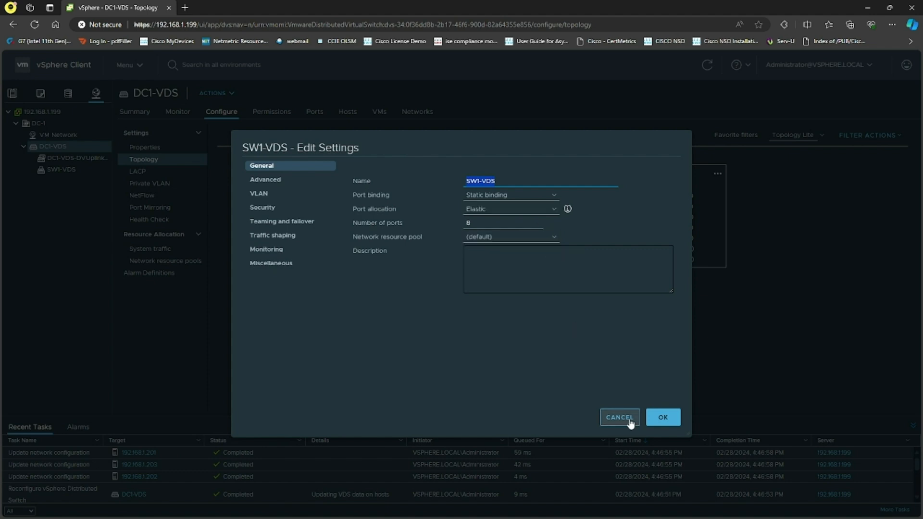
pyautogui.click(289, 226)
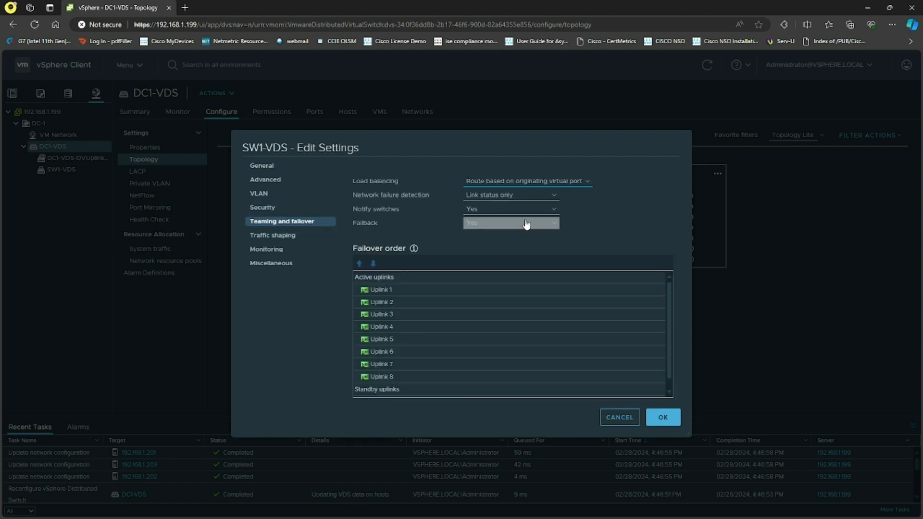
pyautogui.click(398, 313)
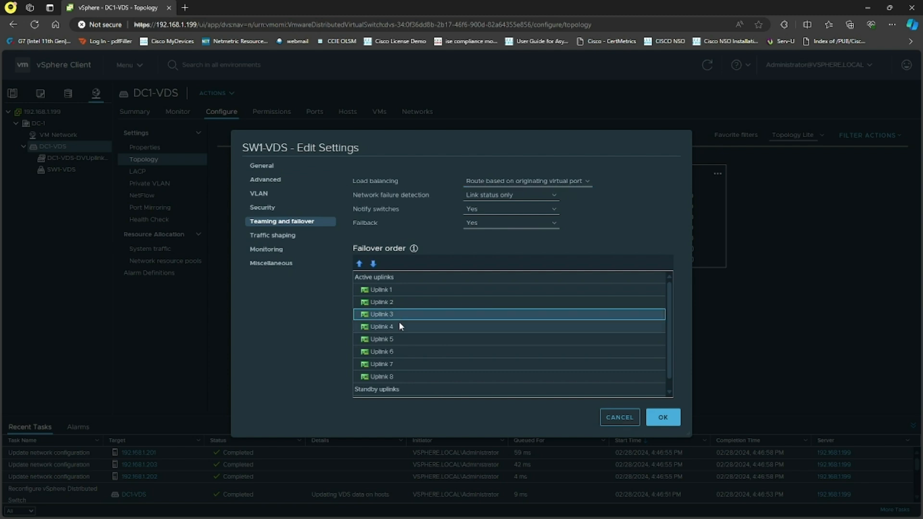
pyautogui.click(620, 417)
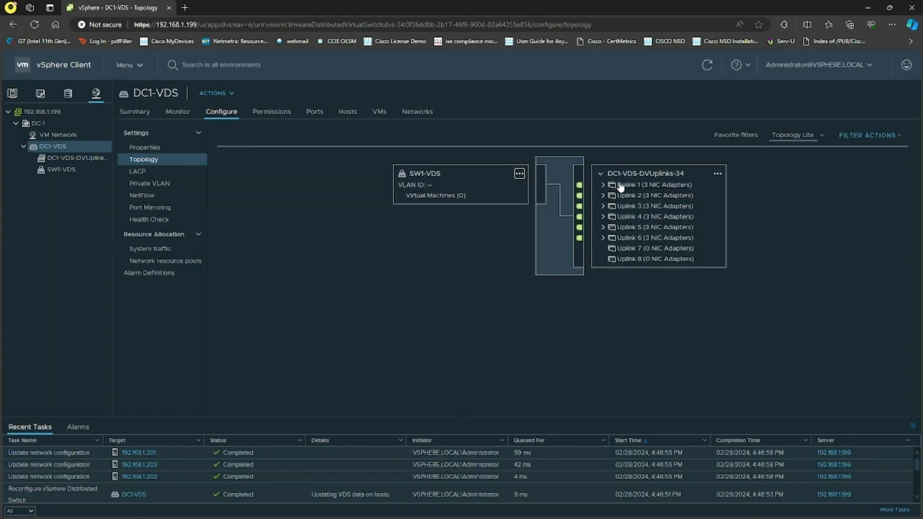
# Expand each uplink in the DC1-VDS topology to view its assigned host adapters
pyautogui.click(603, 185)
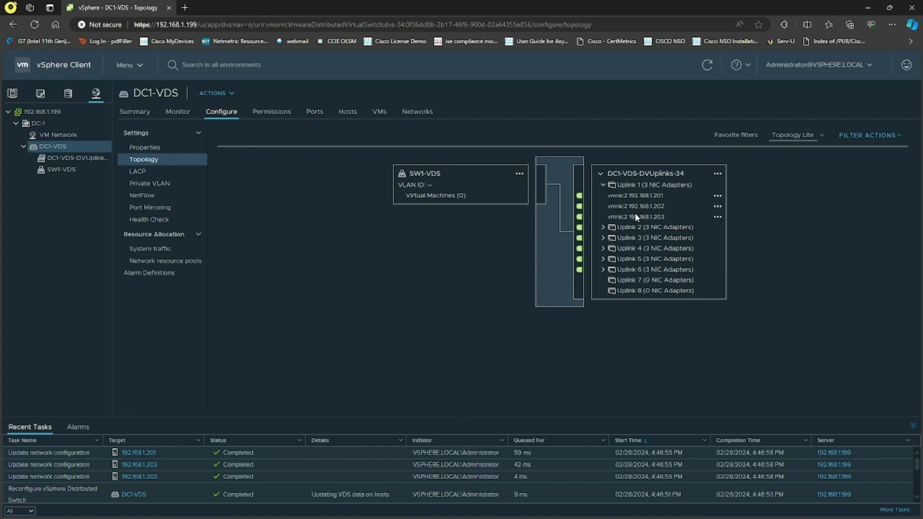
pyautogui.click(602, 227)
pyautogui.click(602, 270)
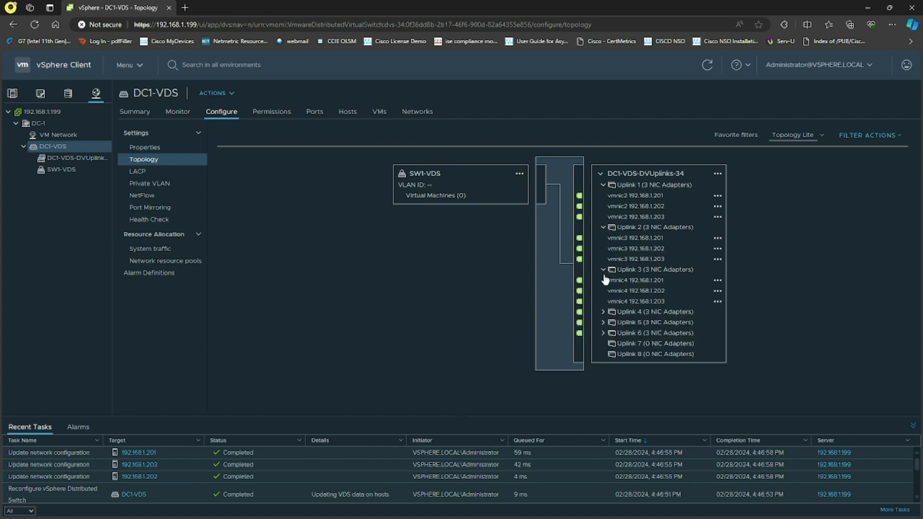
pyautogui.click(603, 312)
pyautogui.click(599, 355)
pyautogui.click(604, 397)
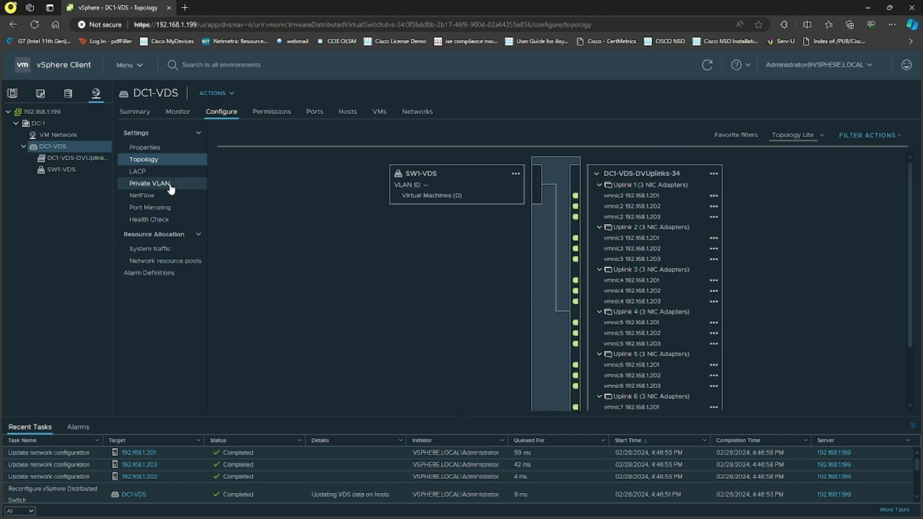
# Create a new distributed port group named SW2-VDS on DC1-VDS with default settings
pyautogui.rightClick(71, 150)
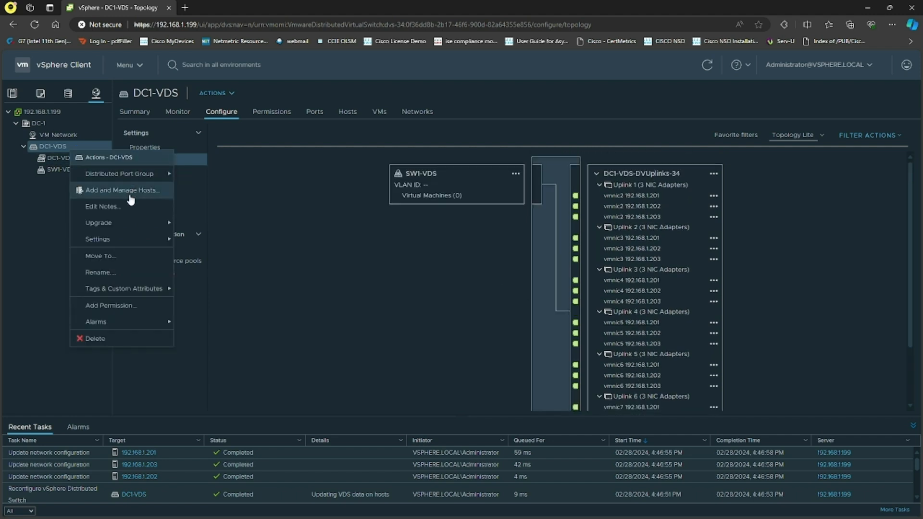
pyautogui.moveTo(115, 181)
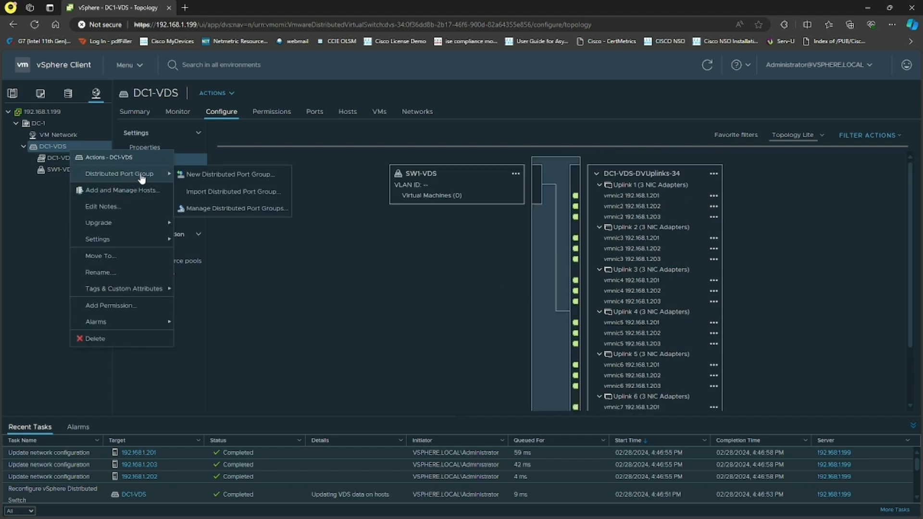
pyautogui.click(221, 176)
pyautogui.write('S')
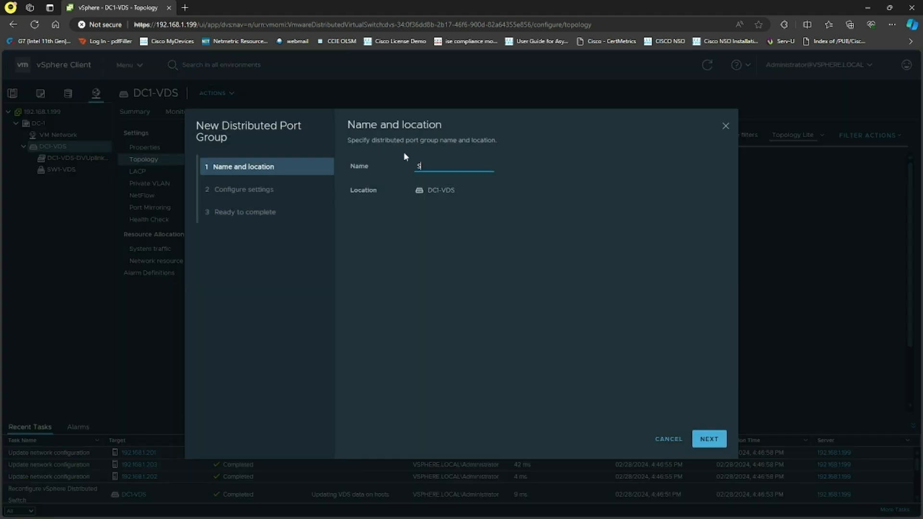
pyautogui.write('W2-VDS')
pyautogui.click(709, 439)
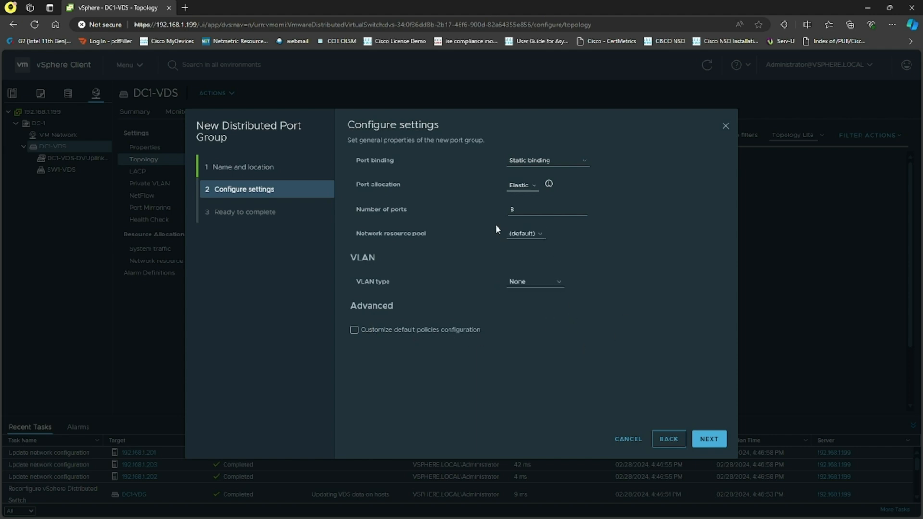
pyautogui.moveTo(527, 211); pyautogui.dragTo(498, 211)
pyautogui.click(505, 373)
pyautogui.click(710, 439)
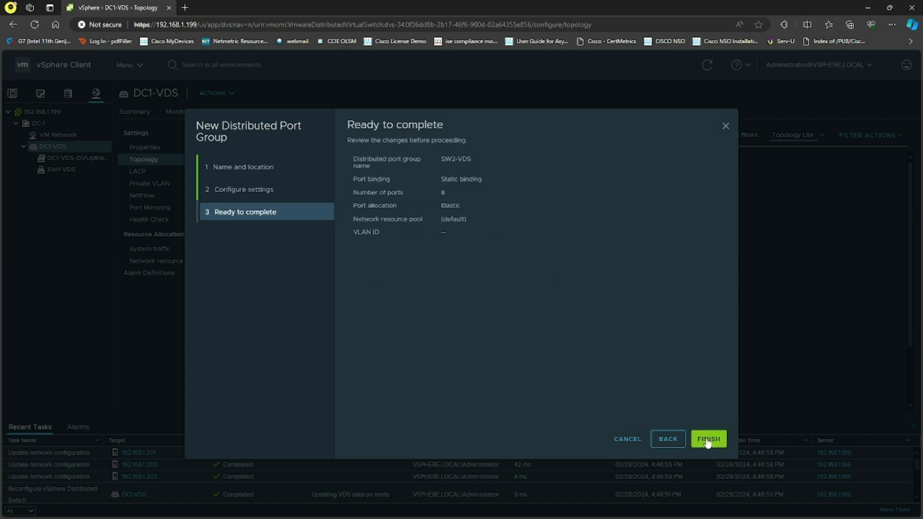
pyautogui.click(706, 441)
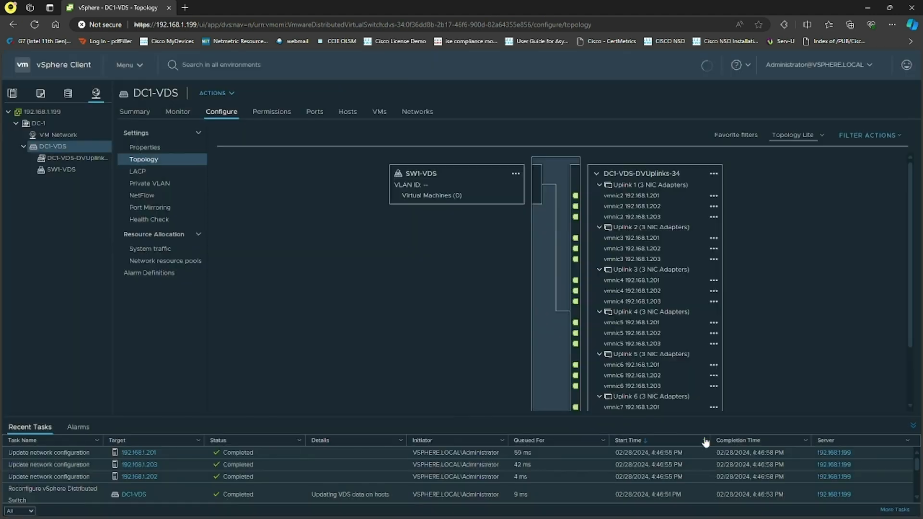
# Create another distributed port group named ST-VDS on DC1-VDS with default settings
pyautogui.rightClick(68, 148)
pyautogui.moveTo(120, 172)
pyautogui.click(211, 173)
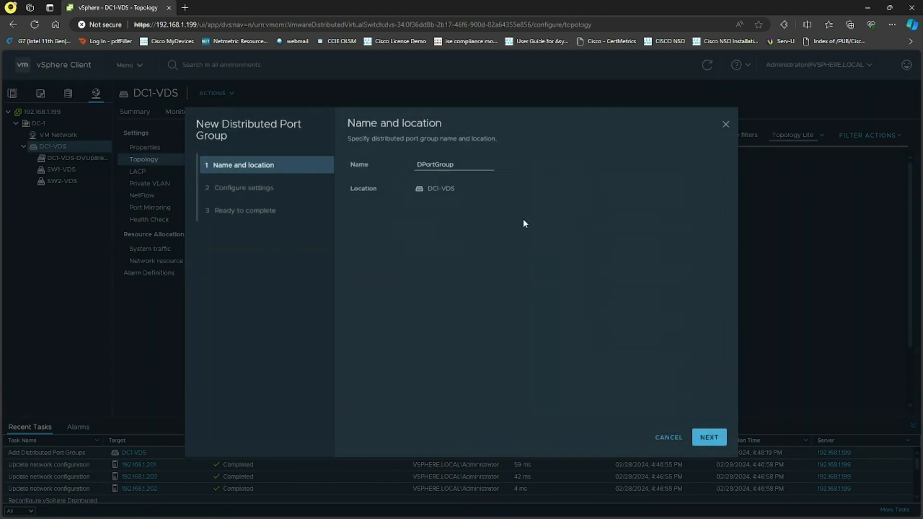
pyautogui.write('S')
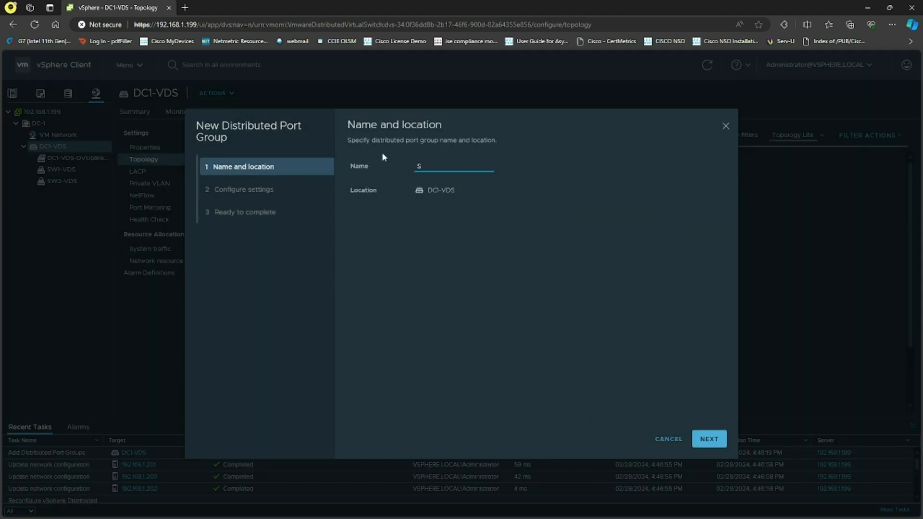
pyautogui.write('T-VDS')
pyautogui.click(709, 440)
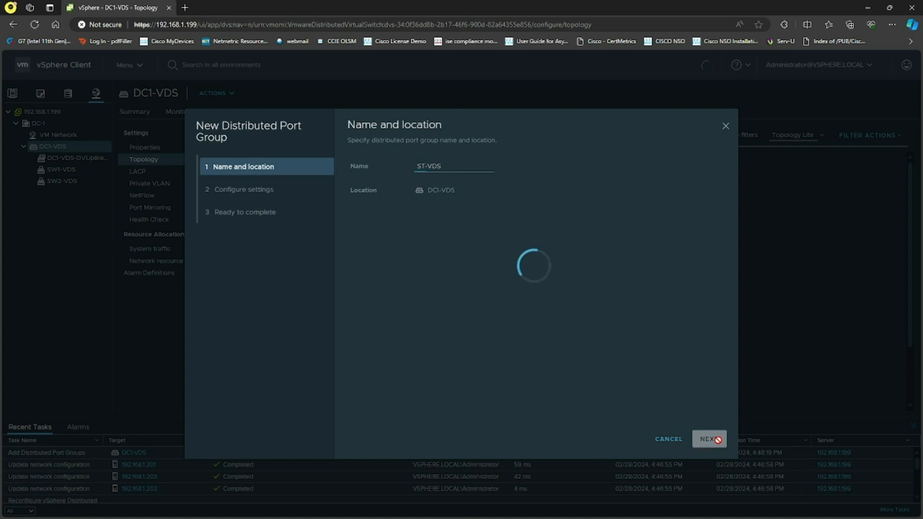
pyautogui.click(711, 441)
pyautogui.click(710, 440)
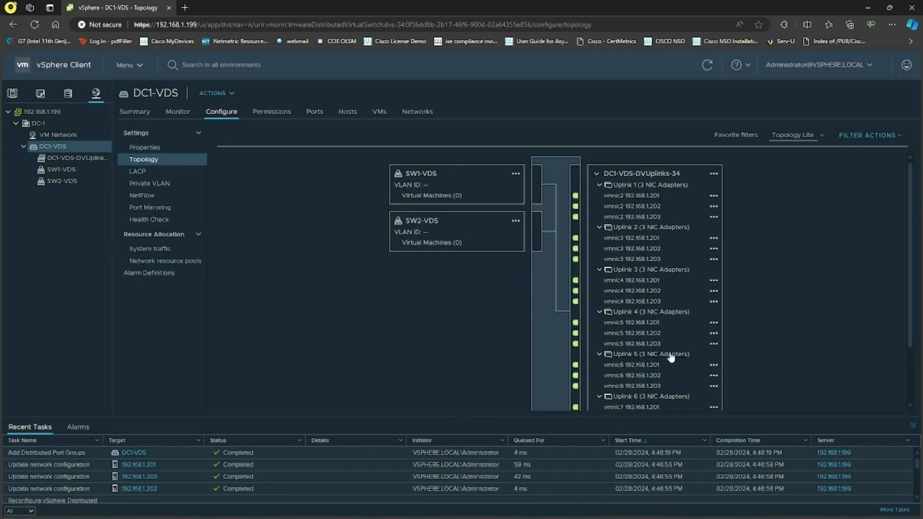
# Select Uplink 1 in the topology to highlight its connected port groups
pyautogui.rightClick(633, 183)
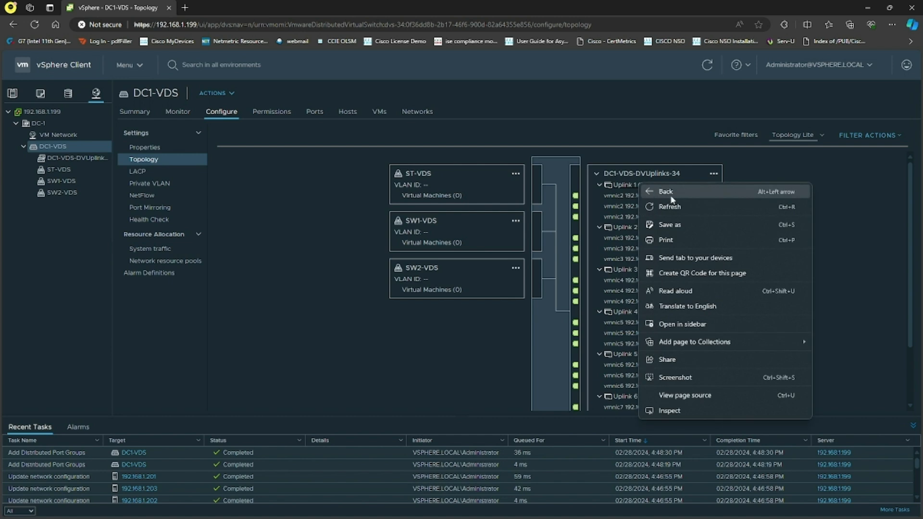
pyautogui.click(621, 190)
pyautogui.click(623, 190)
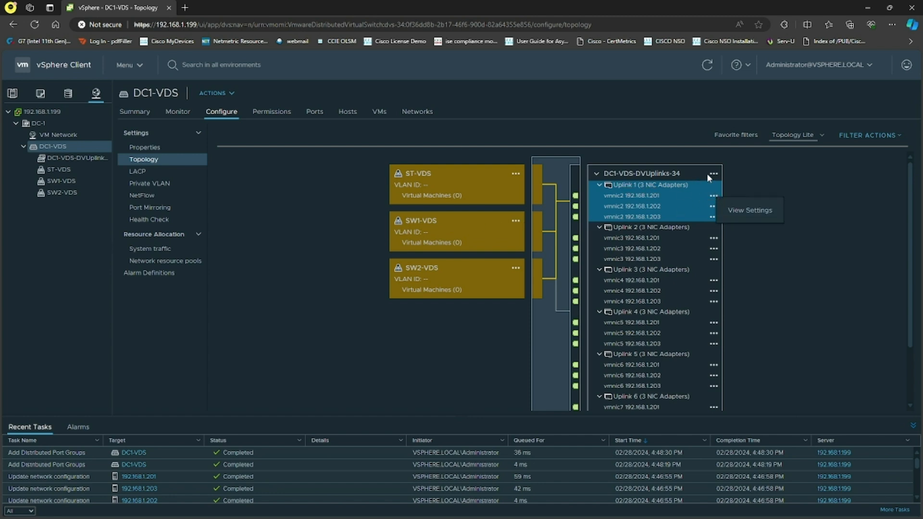
# Open the DC1-VDS-DVUplinks-34 uplink group settings and review its VLAN, Miscellaneous and Advanced sections without saving
pyautogui.click(719, 174)
pyautogui.click(718, 172)
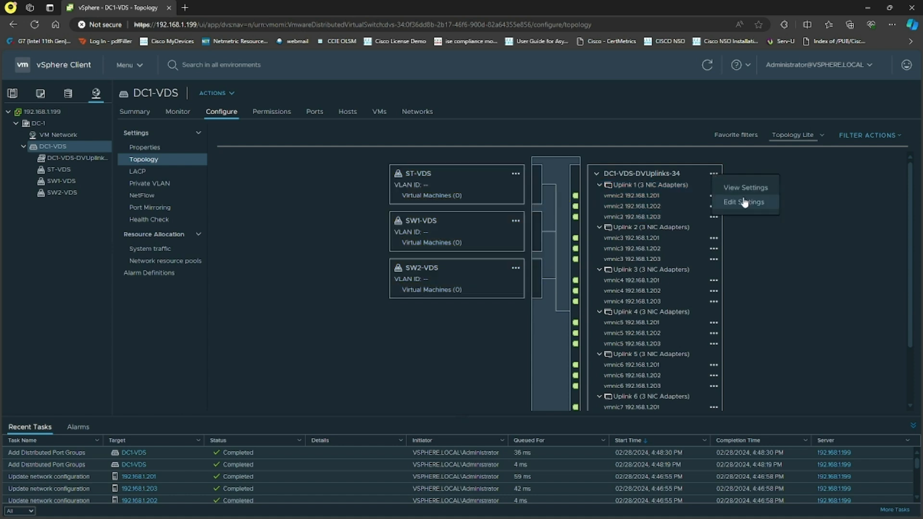
pyautogui.click(728, 205)
pyautogui.click(281, 180)
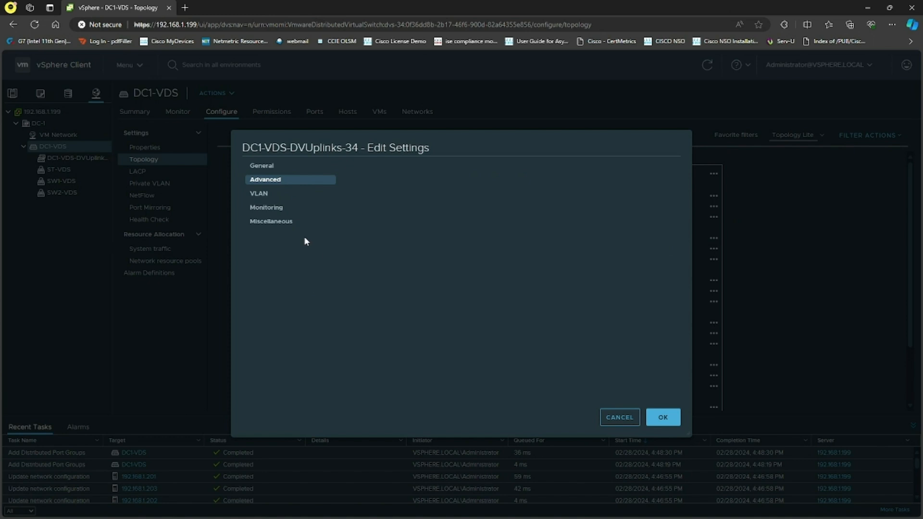
pyautogui.click(284, 194)
pyautogui.click(290, 222)
pyautogui.click(287, 180)
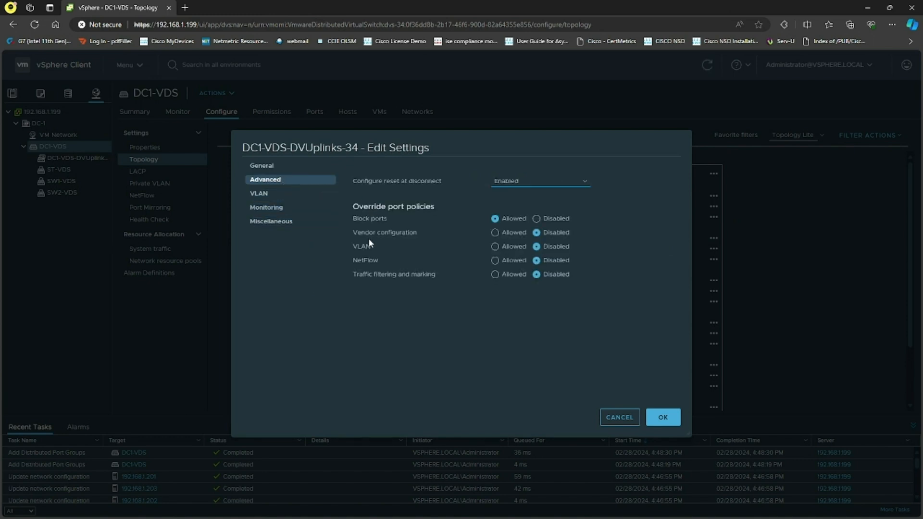
pyautogui.click(624, 417)
# Open the ST-VDS port group's settings at its teaming and failover section
pyautogui.click(514, 174)
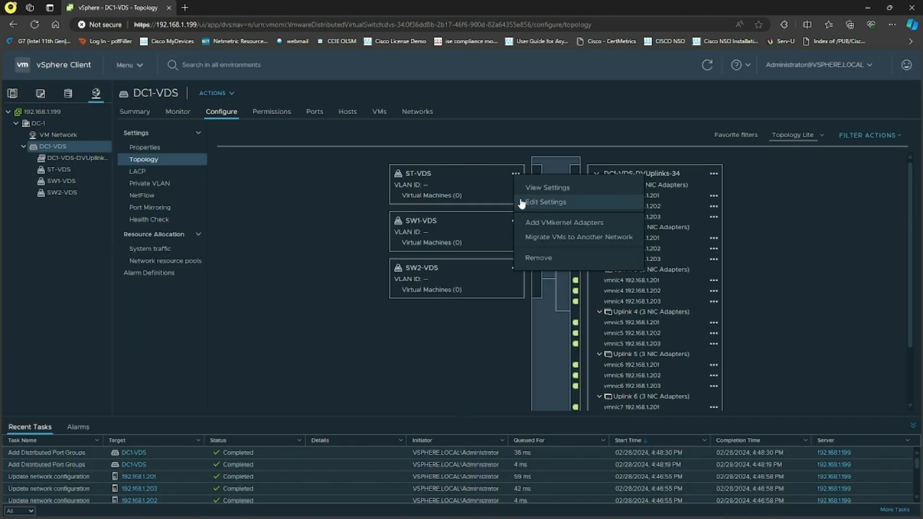
pyautogui.click(546, 202)
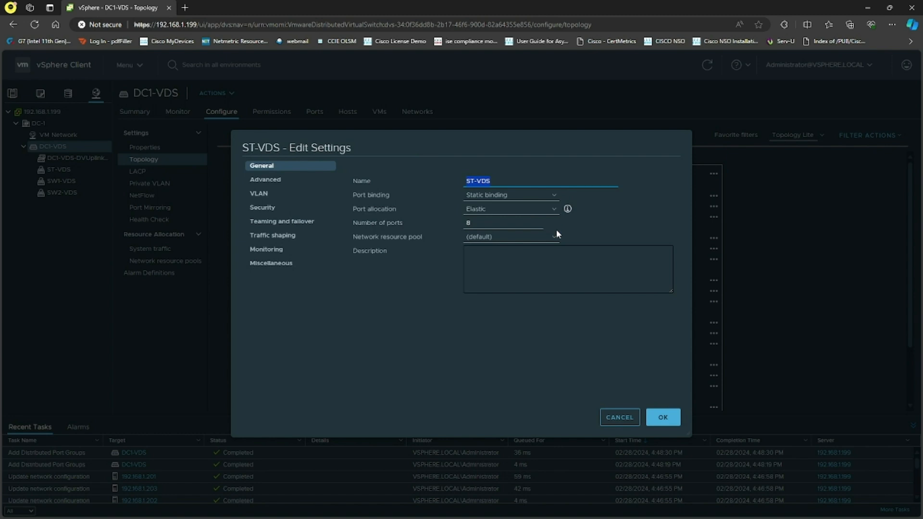
pyautogui.click(376, 306)
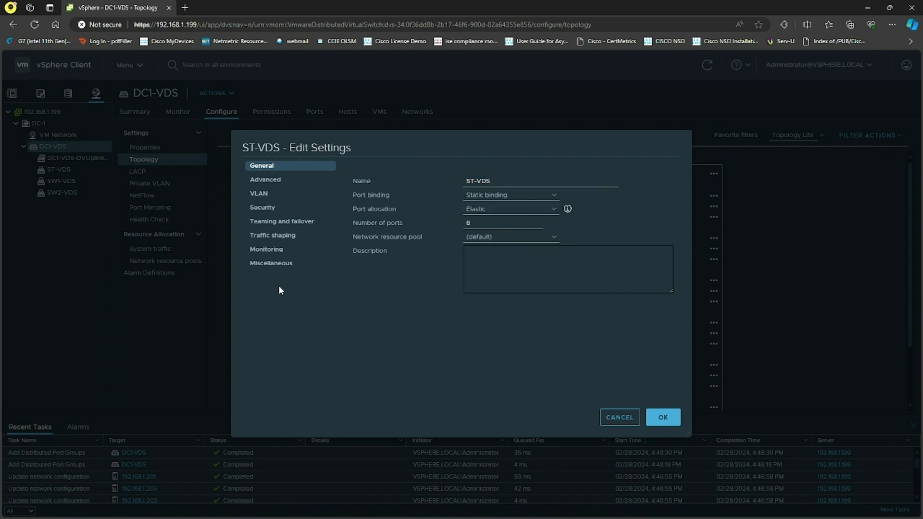
pyautogui.click(289, 225)
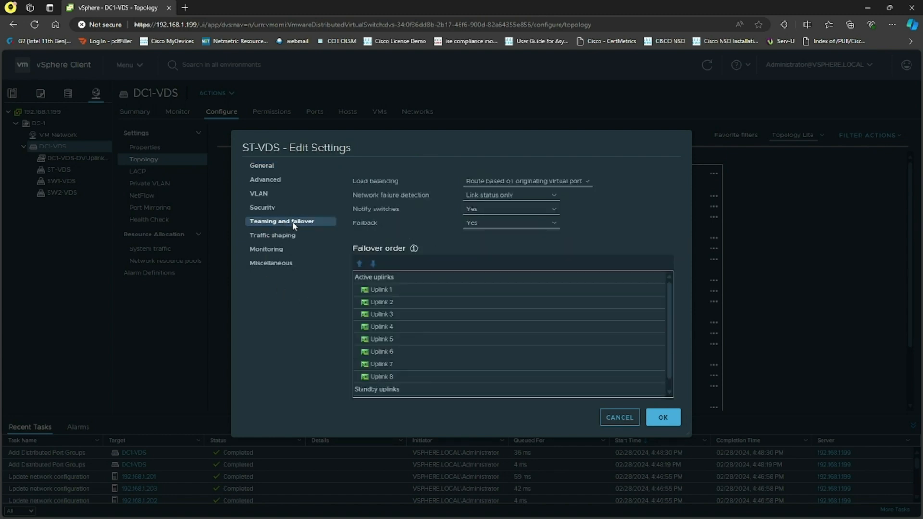
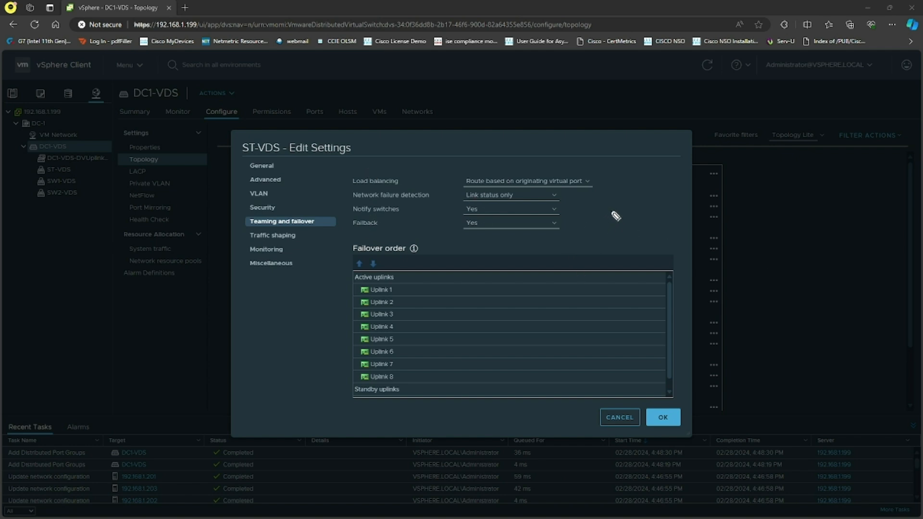
pyautogui.moveTo(597, 200)
pyautogui.mouseDown()
pyautogui.moveTo(631, 216)
pyautogui.moveTo(626, 193)
pyautogui.moveTo(708, 198)
pyautogui.moveTo(730, 218)
pyautogui.moveTo(740, 185)
pyautogui.moveTo(787, 179)
pyautogui.mouseUp()
pyautogui.moveTo(741, 212)
pyautogui.mouseDown()
pyautogui.moveTo(802, 204)
pyautogui.moveTo(803, 218)
pyautogui.mouseUp()
pyautogui.moveTo(630, 310); pyautogui.dragTo(669, 308)
pyautogui.moveTo(617, 301)
pyautogui.mouseDown()
pyautogui.moveTo(636, 335)
pyautogui.moveTo(707, 288)
pyautogui.moveTo(767, 288)
pyautogui.moveTo(793, 273)
pyautogui.moveTo(787, 277)
pyautogui.moveTo(807, 282)
pyautogui.moveTo(806, 291)
pyautogui.mouseUp()
pyautogui.moveTo(806, 287)
pyautogui.mouseDown()
pyautogui.moveTo(802, 298)
pyautogui.moveTo(815, 270)
pyautogui.mouseUp()
pyautogui.moveTo(811, 267)
pyautogui.mouseDown()
pyautogui.moveTo(819, 274)
pyautogui.moveTo(861, 261)
pyautogui.mouseUp()
pyautogui.moveTo(821, 290); pyautogui.dragTo(836, 288)
pyautogui.moveTo(831, 286)
pyautogui.mouseDown()
pyautogui.moveTo(838, 297)
pyautogui.moveTo(879, 284)
pyautogui.moveTo(872, 301)
pyautogui.mouseUp()
pyautogui.moveTo(665, 372)
pyautogui.mouseDown()
pyautogui.moveTo(644, 385)
pyautogui.moveTo(671, 371)
pyautogui.mouseUp()
pyautogui.moveTo(663, 373); pyautogui.dragTo(662, 383)
pyautogui.moveTo(634, 367)
pyautogui.mouseDown()
pyautogui.moveTo(676, 372)
pyautogui.moveTo(815, 333)
pyautogui.moveTo(817, 342)
pyautogui.mouseUp()
pyautogui.moveTo(805, 347)
pyautogui.mouseDown()
pyautogui.moveTo(827, 344)
pyautogui.moveTo(823, 359)
pyautogui.moveTo(840, 330)
pyautogui.mouseUp()
pyautogui.moveTo(840, 330); pyautogui.dragTo(882, 322)
pyautogui.moveTo(836, 360)
pyautogui.mouseDown()
pyautogui.moveTo(904, 343)
pyautogui.moveTo(894, 355)
pyautogui.mouseUp()
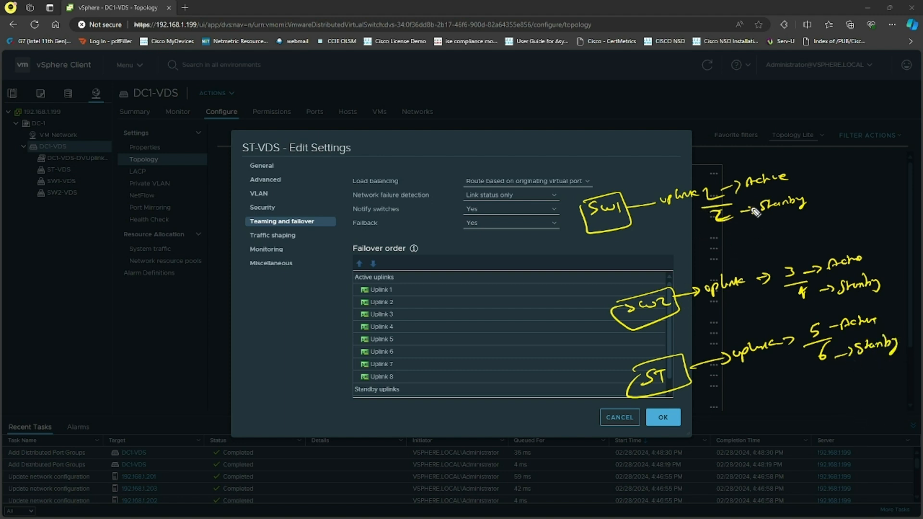
pyautogui.moveTo(640, 148)
pyautogui.mouseDown()
pyautogui.moveTo(653, 162)
pyautogui.moveTo(673, 162)
pyautogui.mouseUp()
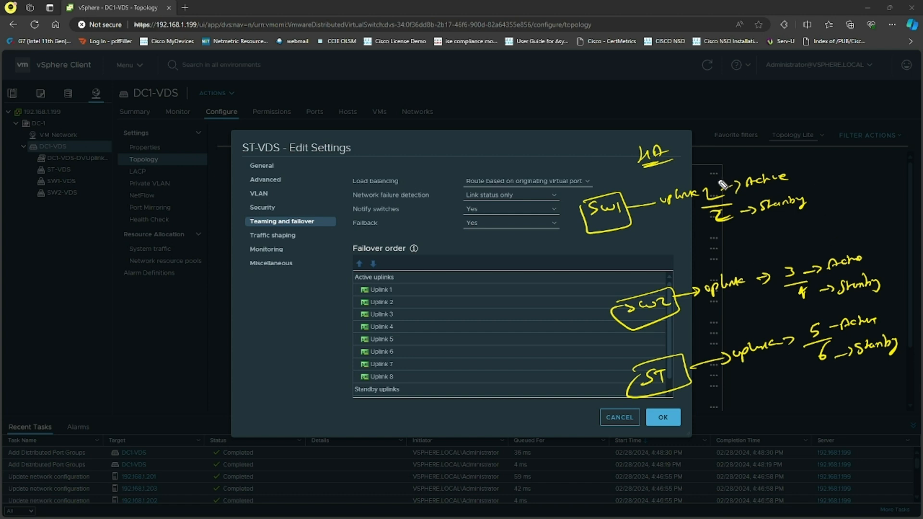
pyautogui.moveTo(712, 184)
pyautogui.mouseDown()
pyautogui.moveTo(706, 196)
pyautogui.moveTo(714, 198)
pyautogui.moveTo(712, 220)
pyautogui.moveTo(722, 220)
pyautogui.mouseUp()
pyautogui.press('Escape')
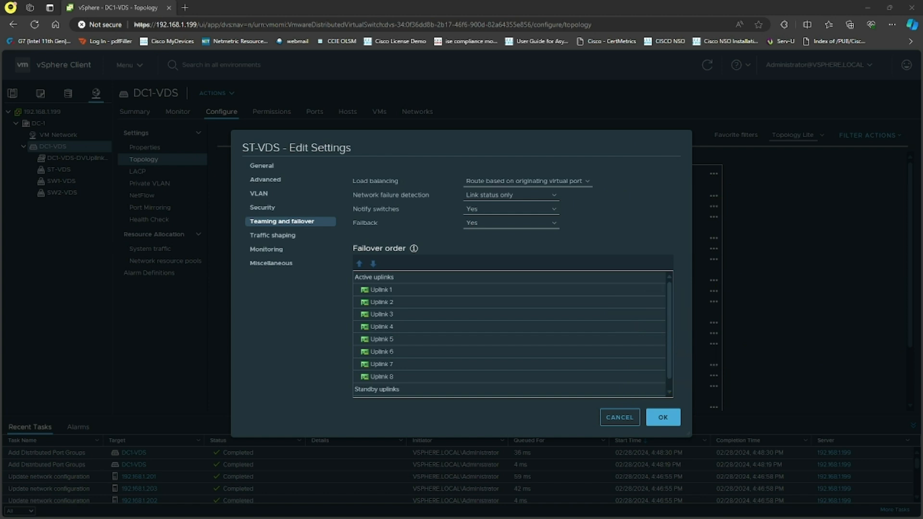
# Rearrange the ST-VDS failover order so Uplink 1 is active, Uplink 2 standby, and Uplinks 3 to 8 unused
pyautogui.click(397, 290)
pyautogui.click(394, 302)
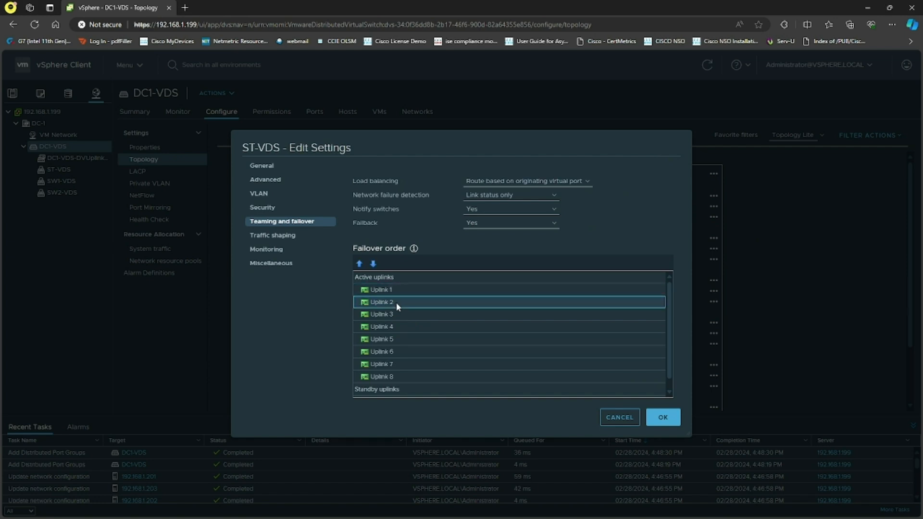
pyautogui.click(400, 375)
pyautogui.scroll(-1, 403, 372)
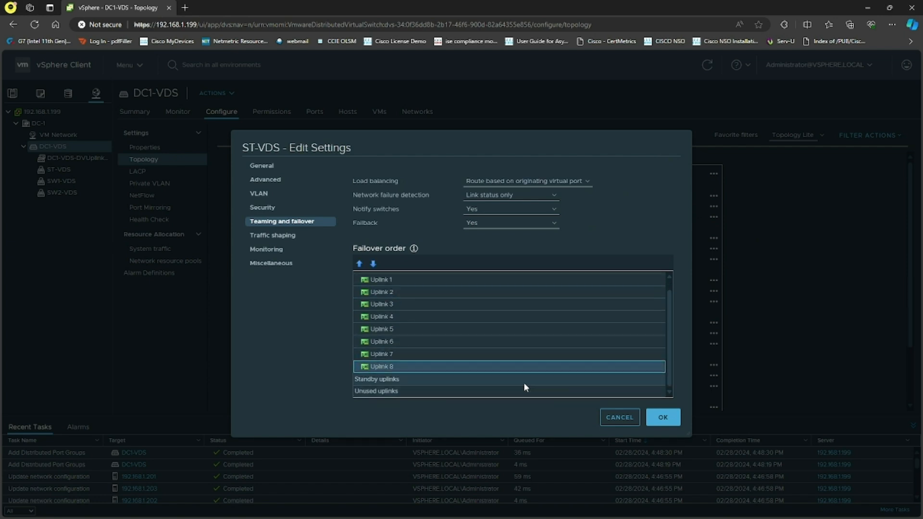
pyautogui.click(374, 263)
pyautogui.click(373, 264)
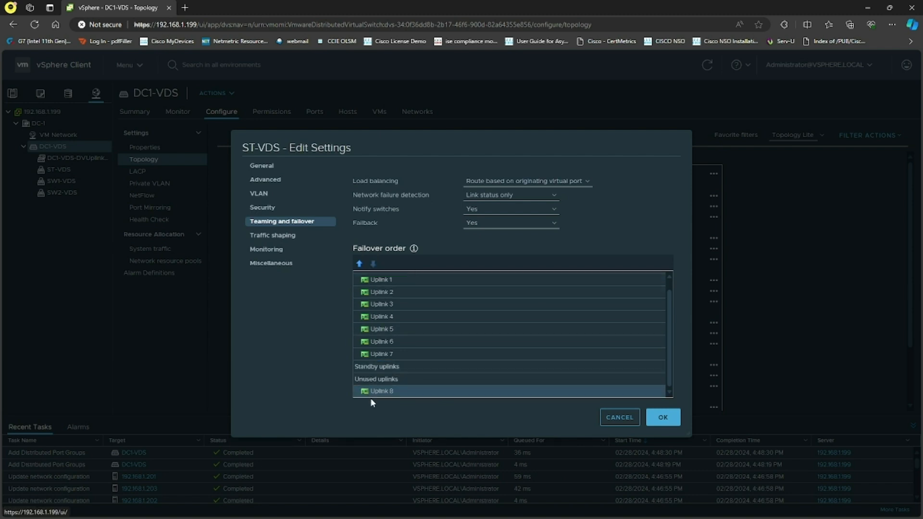
pyautogui.click(384, 353)
pyautogui.click(374, 264)
pyautogui.click(373, 264)
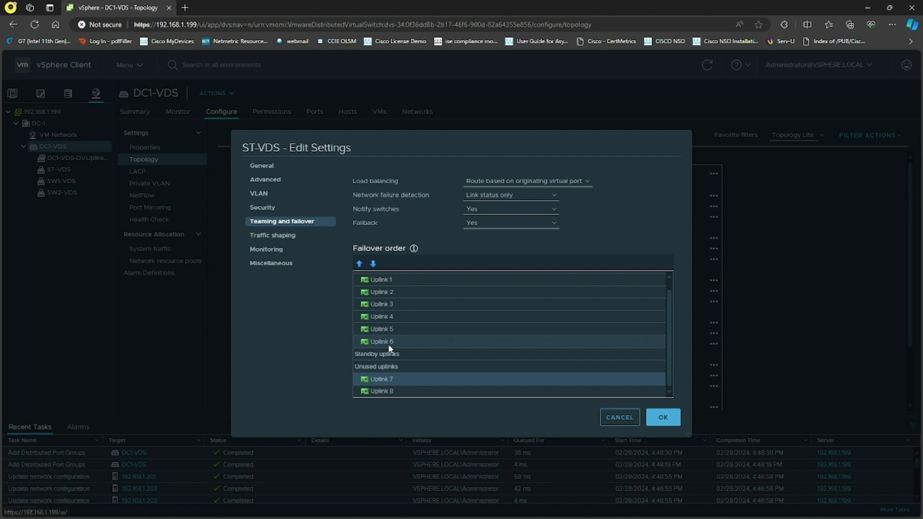
pyautogui.click(384, 341)
pyautogui.click(373, 264)
pyautogui.click(373, 264)
pyautogui.click(379, 328)
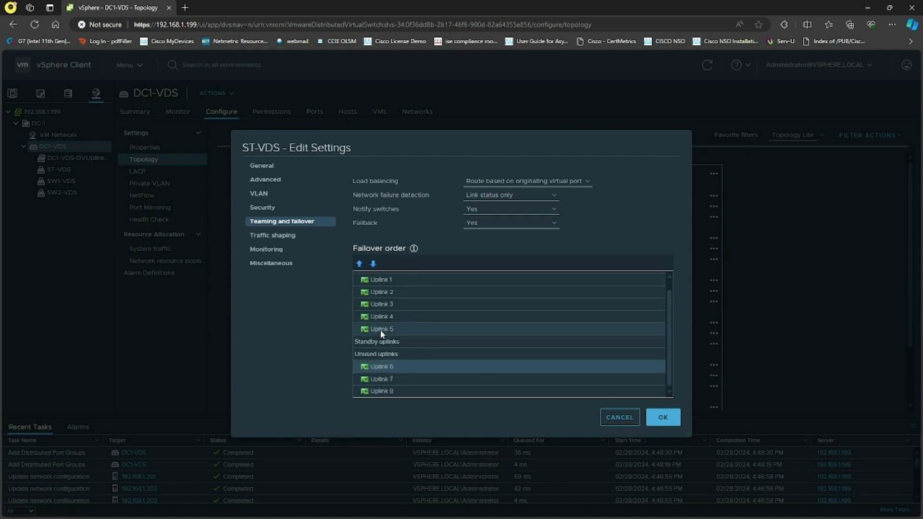
pyautogui.click(374, 264)
pyautogui.click(374, 264)
pyautogui.click(379, 317)
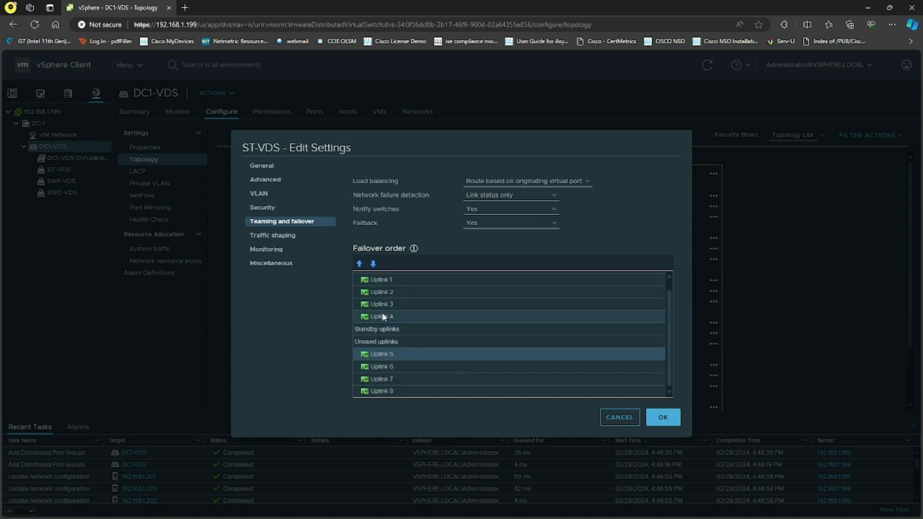
pyautogui.click(373, 263)
pyautogui.click(382, 305)
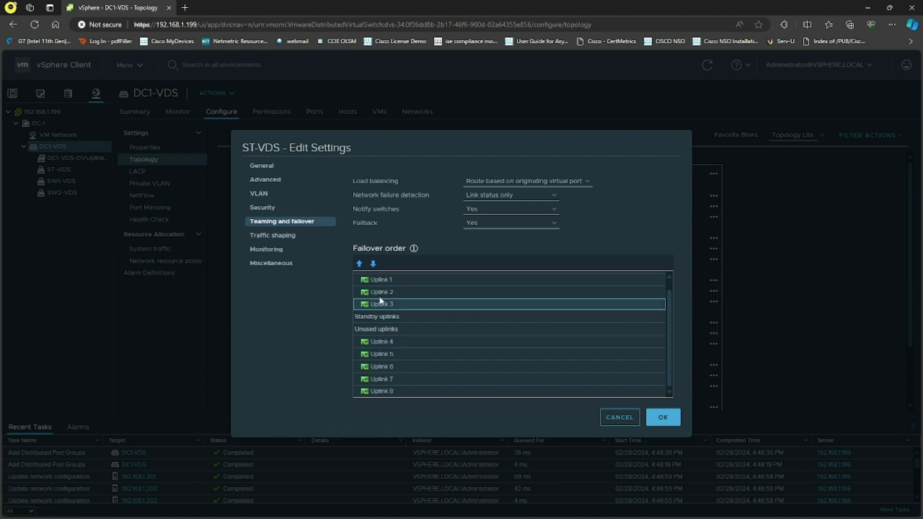
pyautogui.click(373, 263)
pyautogui.click(373, 264)
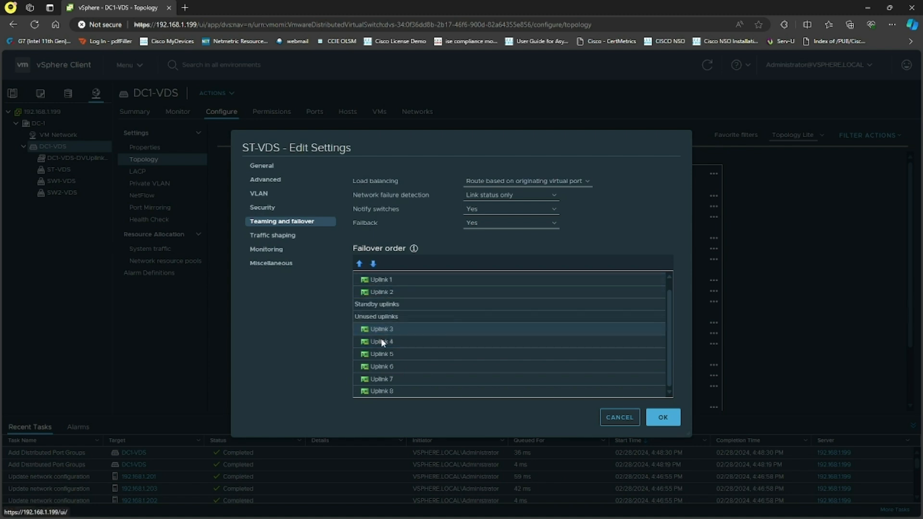
pyautogui.click(382, 292)
pyautogui.click(373, 264)
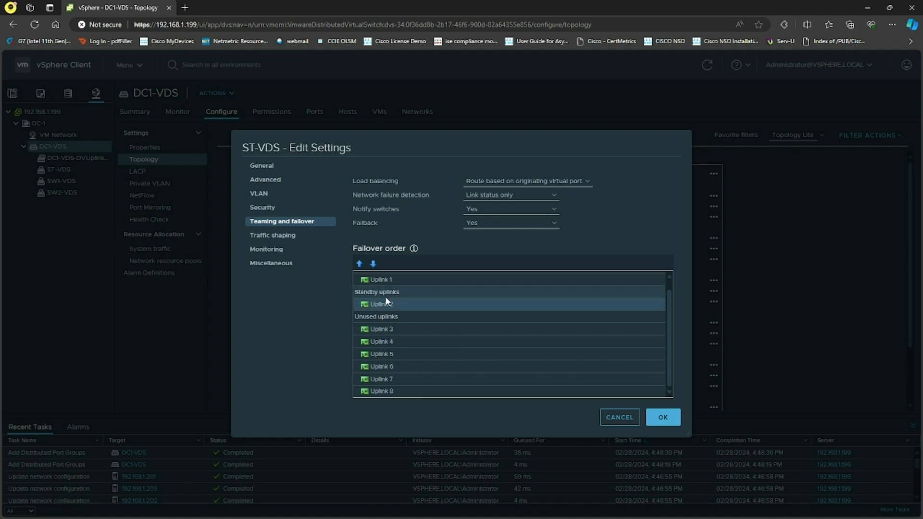
pyautogui.scroll(1, 398, 303)
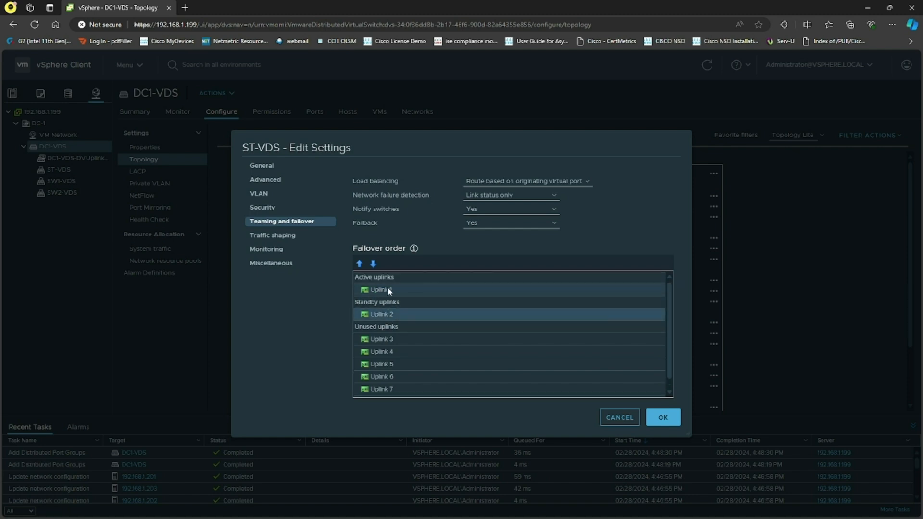
# Keep Route based on originating virtual port and Link status only, browse the remaining sections, and save the ST-VDS settings
pyautogui.click(587, 185)
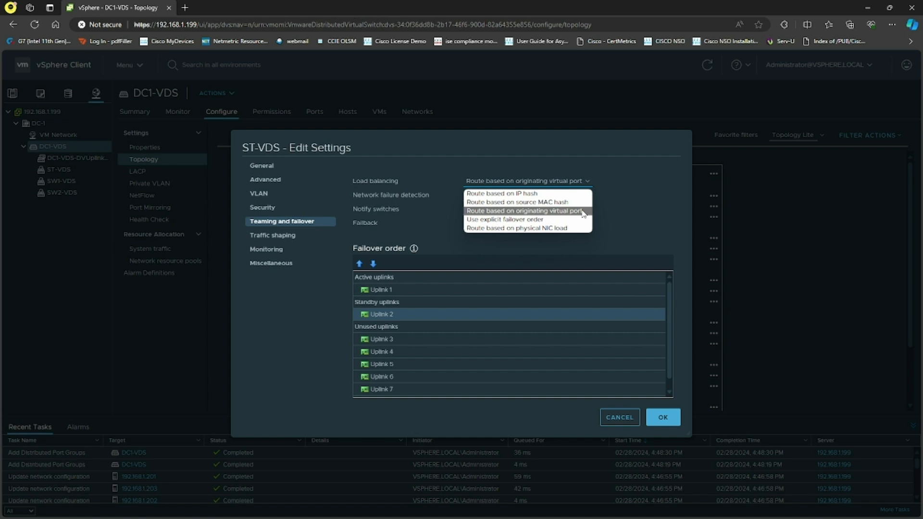
pyautogui.click(549, 212)
pyautogui.click(531, 197)
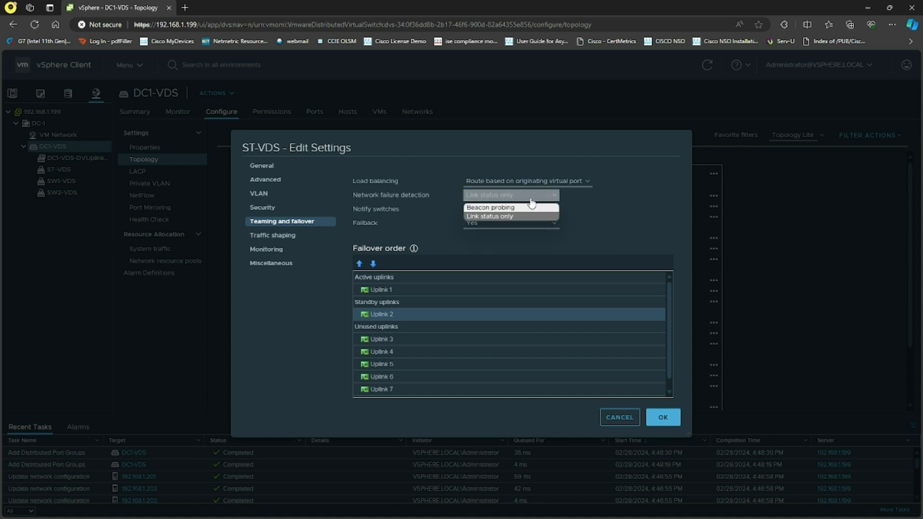
pyautogui.click(510, 216)
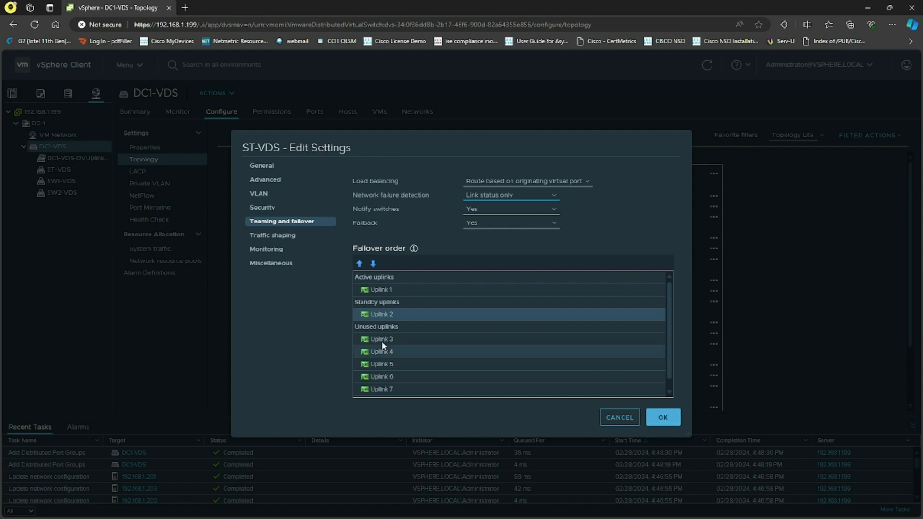
pyautogui.click(292, 238)
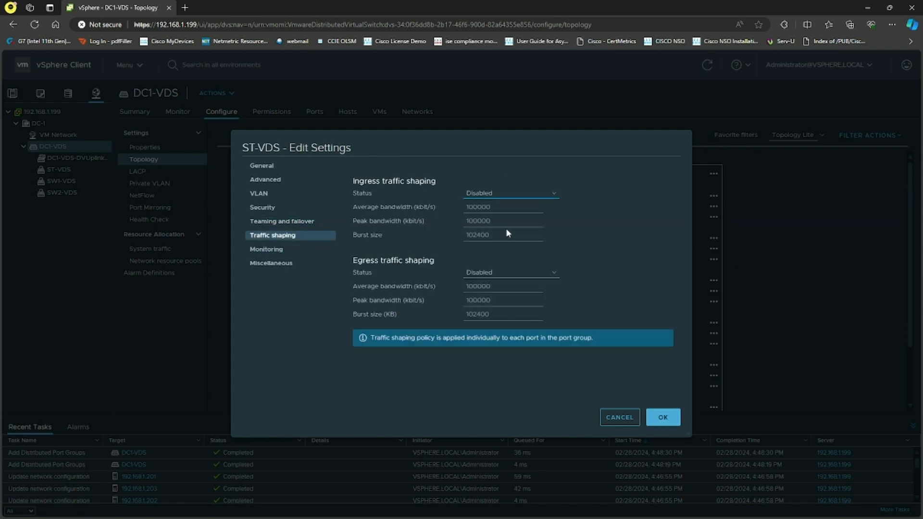
pyautogui.click(307, 250)
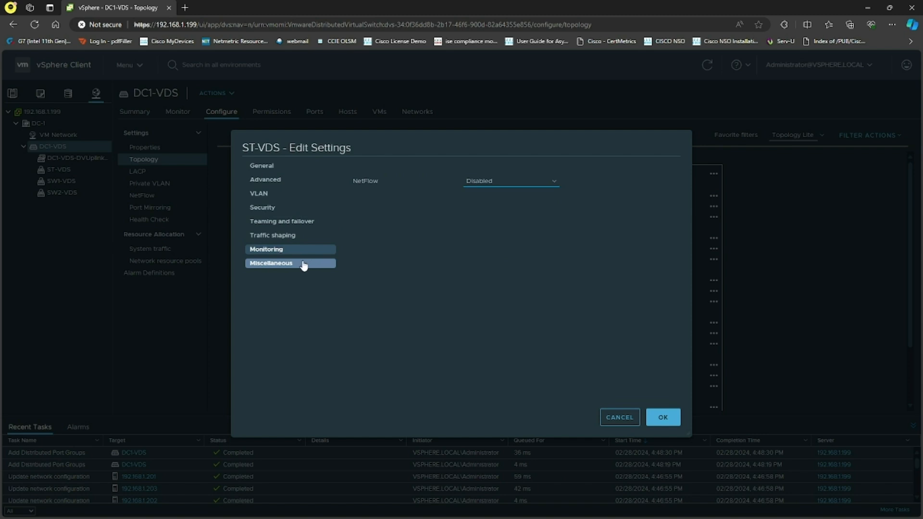
pyautogui.click(303, 265)
pyautogui.click(291, 194)
pyautogui.click(281, 209)
pyautogui.click(284, 222)
pyautogui.click(678, 421)
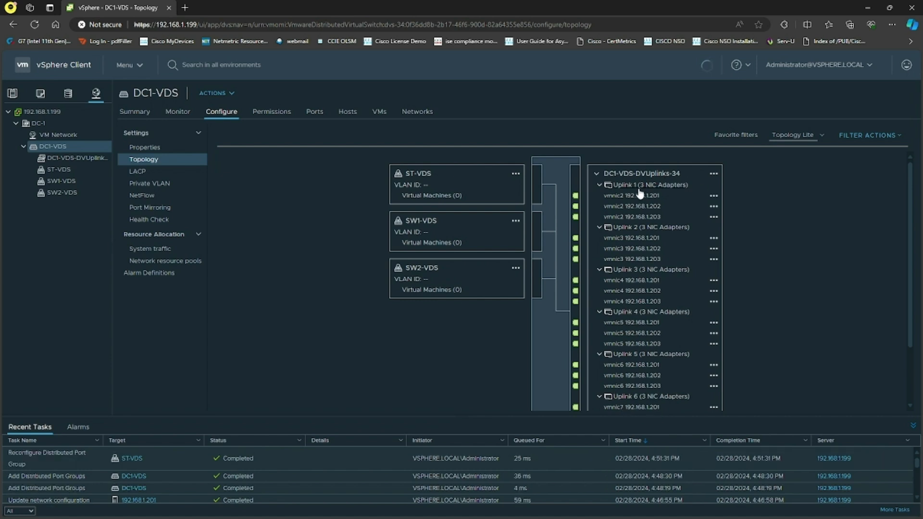
# Highlight Uplink 1 in the topology to check which port groups connect to it
pyautogui.click(642, 187)
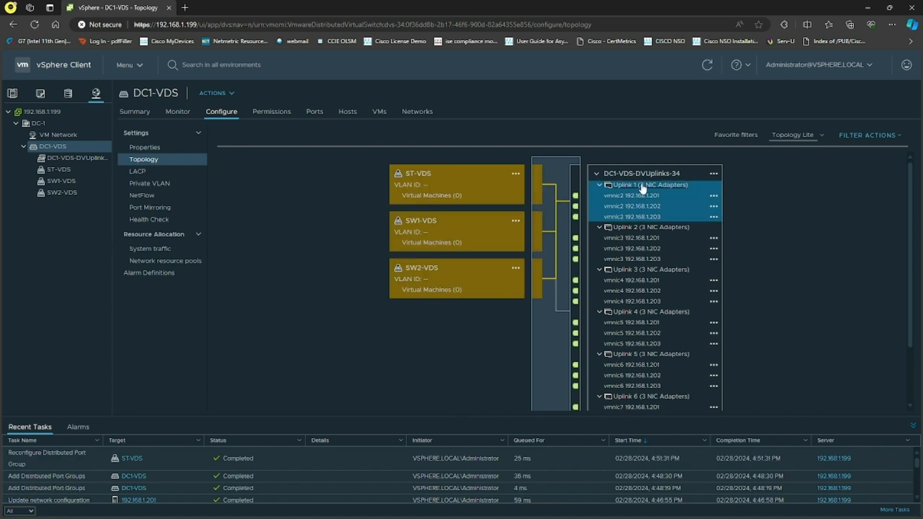
pyautogui.click(806, 240)
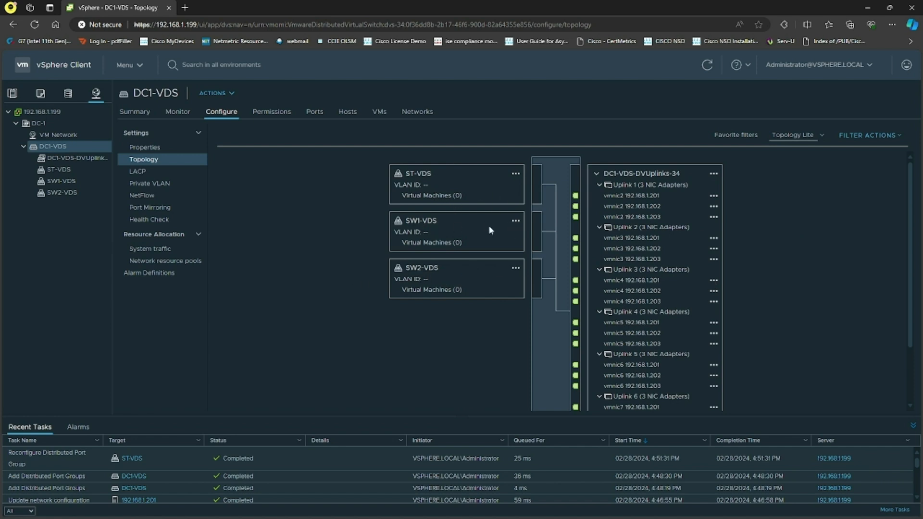
pyautogui.click(515, 222)
pyautogui.click(643, 186)
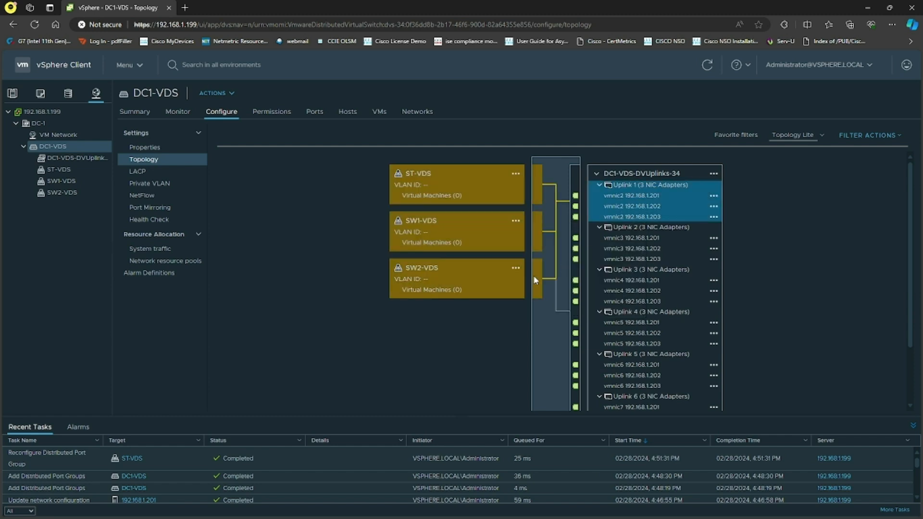
pyautogui.click(831, 262)
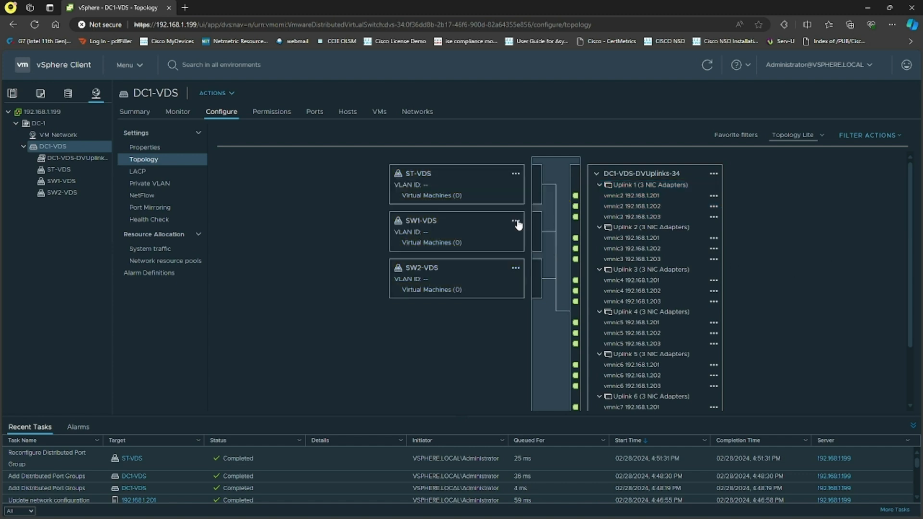
pyautogui.click(516, 221)
pyautogui.click(539, 248)
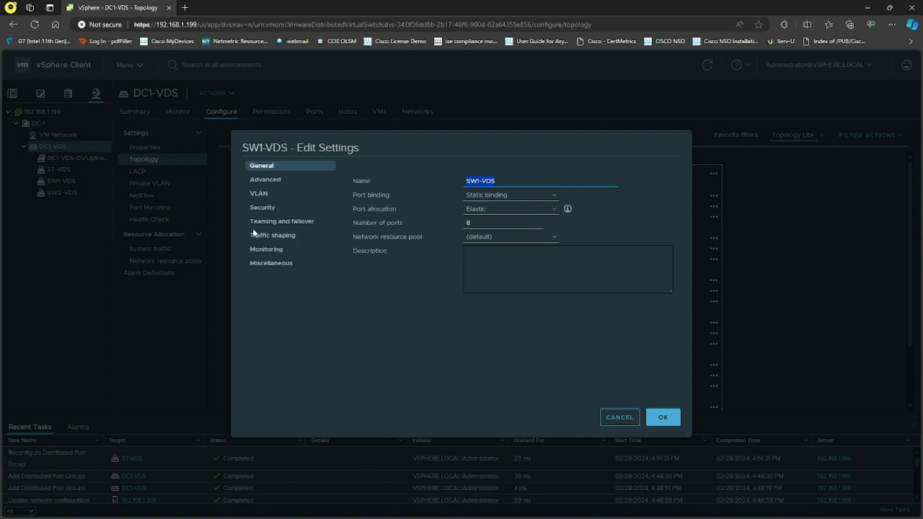
pyautogui.click(284, 222)
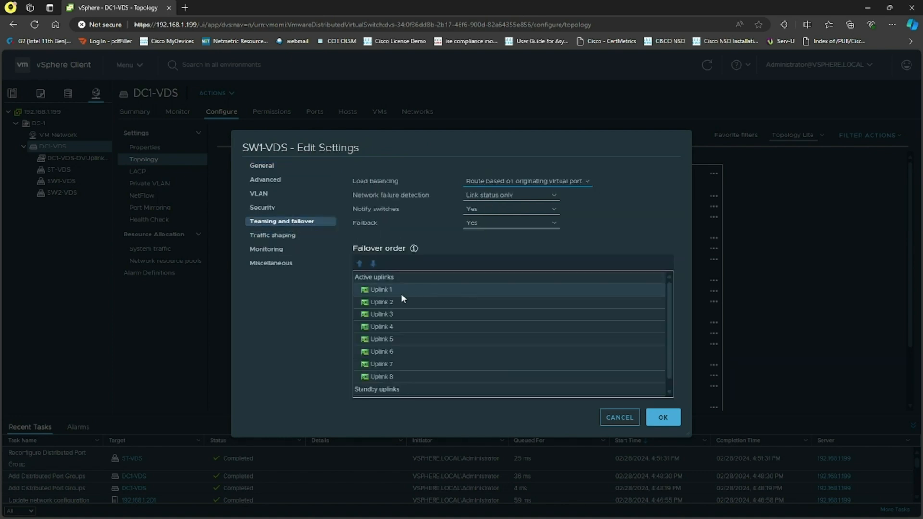
pyautogui.click(619, 417)
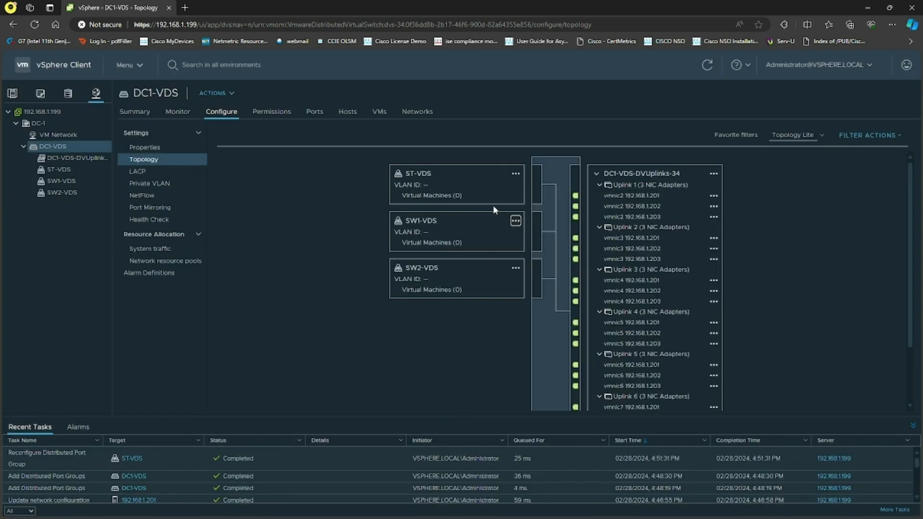
# Move Uplink 2 and Uplink 1 of ST-VDS down into unused uplinks and save the port group settings
pyautogui.click(515, 176)
pyautogui.click(531, 202)
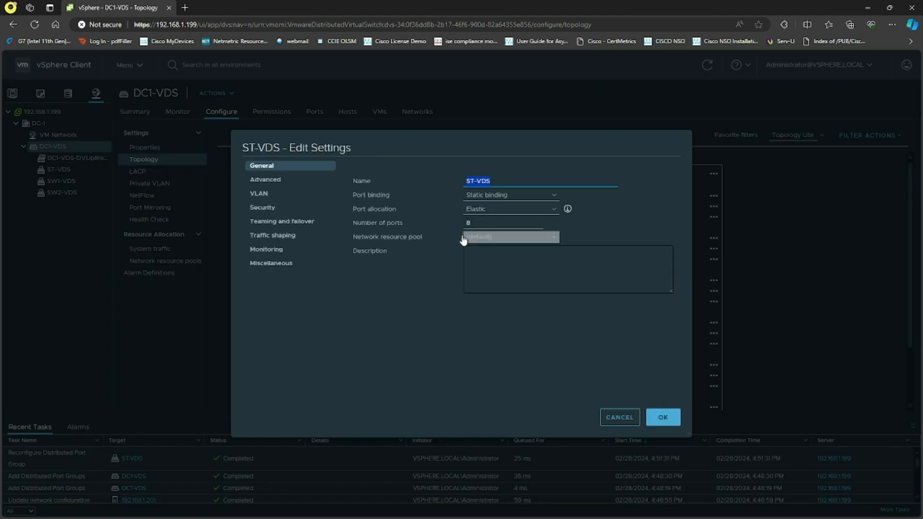
pyautogui.click(289, 222)
pyautogui.click(381, 314)
pyautogui.click(373, 263)
pyautogui.click(373, 263)
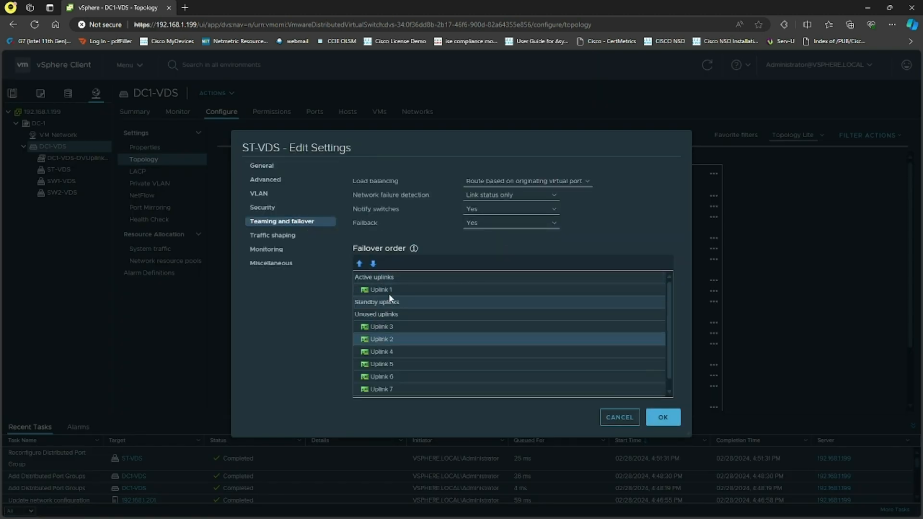
pyautogui.click(387, 290)
pyautogui.click(373, 264)
pyautogui.click(373, 263)
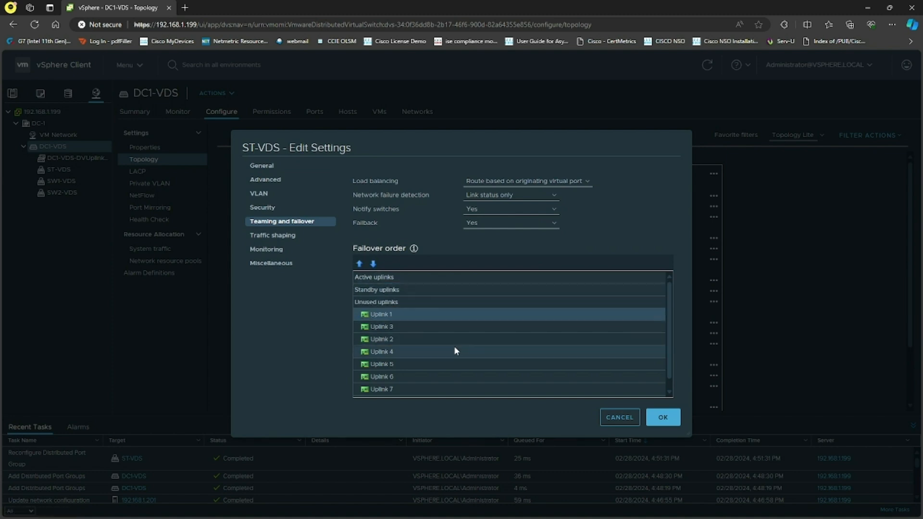
pyautogui.click(662, 418)
pyautogui.click(570, 317)
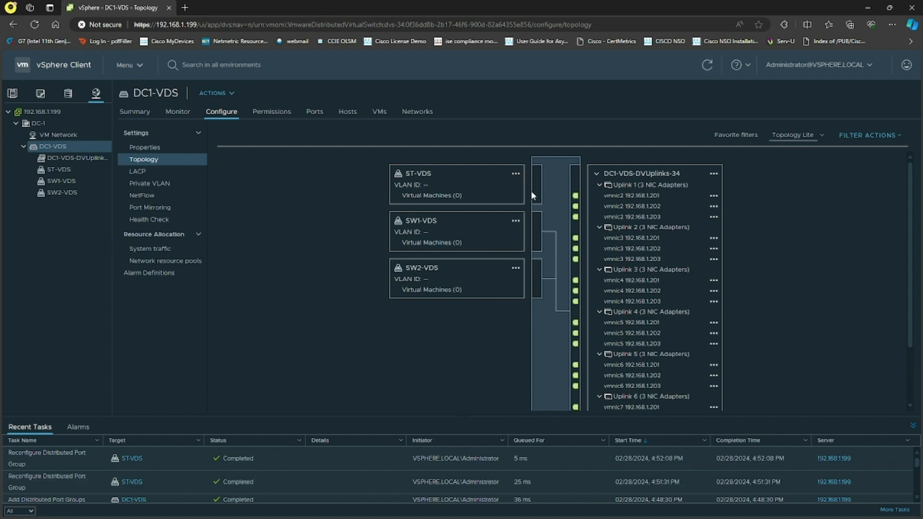
# Set the SW1-VDS failover order to Uplink 1 active, Uplink 2 standby, and Uplinks 3 to 8 unused, then save
pyautogui.click(515, 222)
pyautogui.click(546, 248)
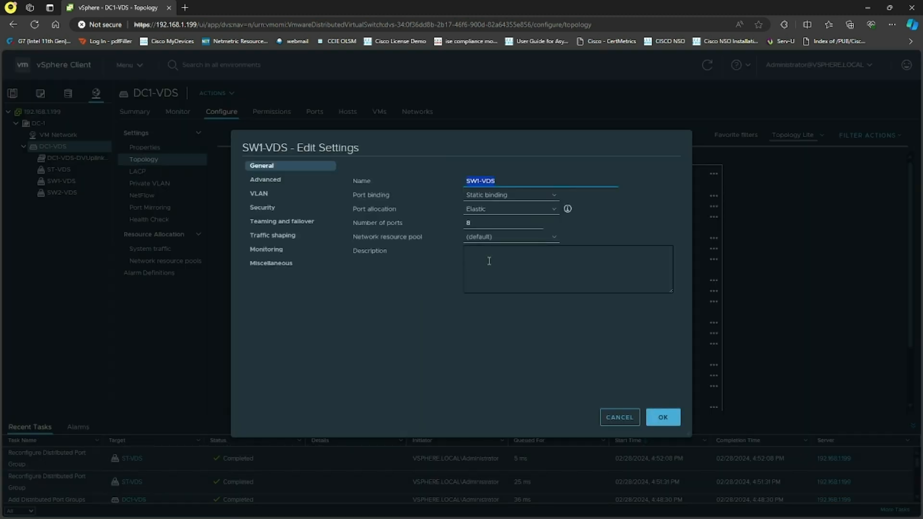
pyautogui.click(246, 222)
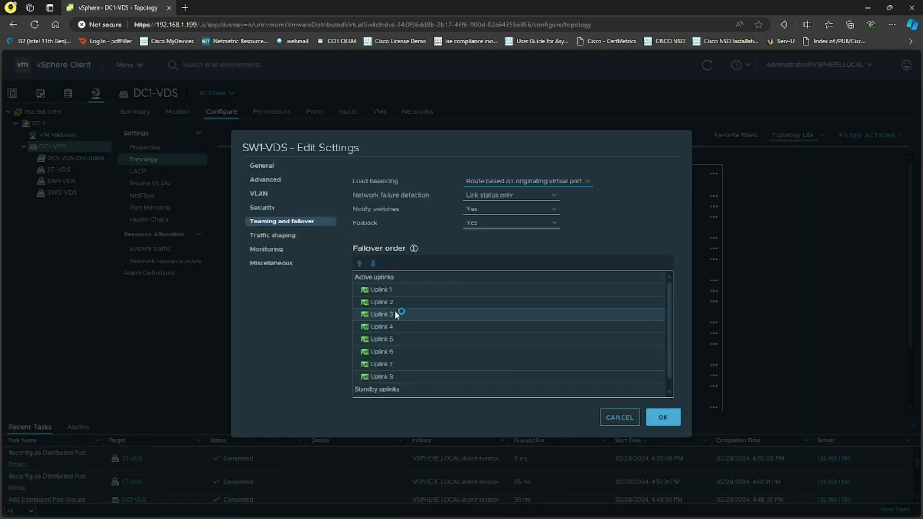
pyautogui.click(388, 376)
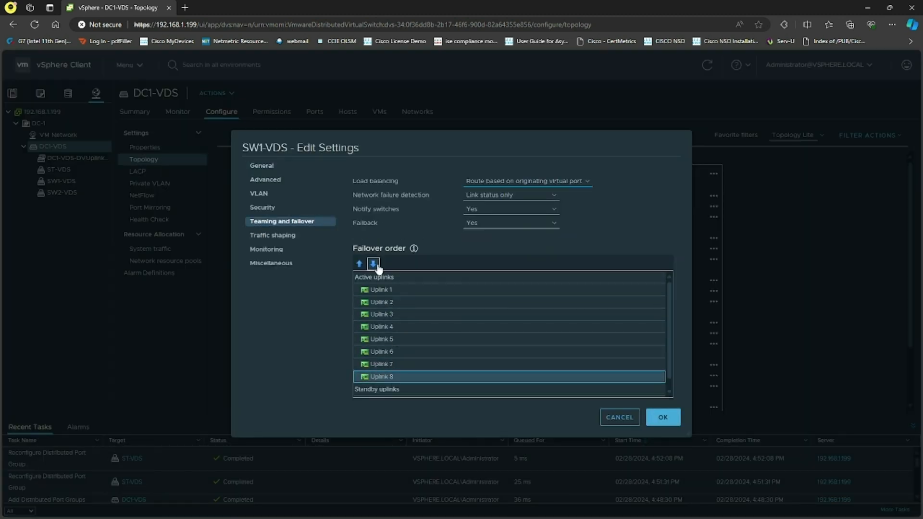
pyautogui.click(374, 263)
pyautogui.click(374, 263)
pyautogui.click(388, 364)
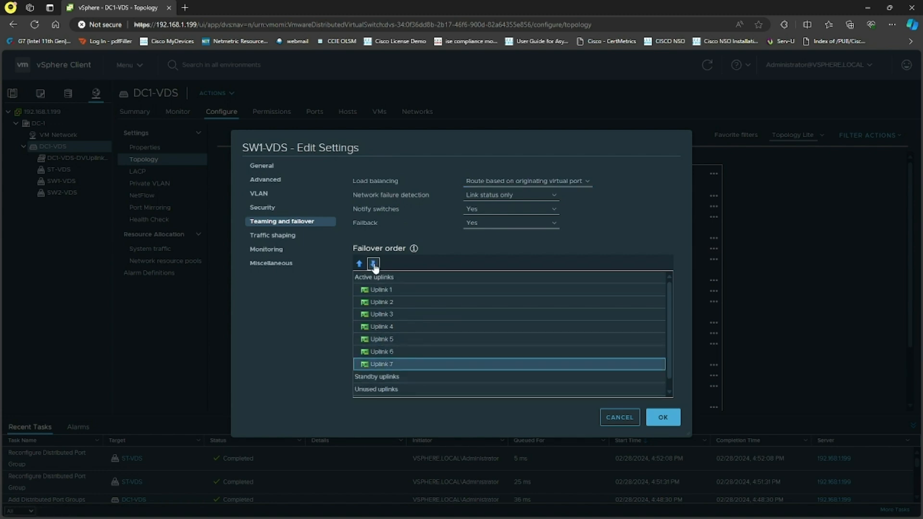
pyautogui.click(373, 264)
pyautogui.click(374, 263)
pyautogui.click(383, 351)
pyautogui.click(373, 263)
pyautogui.click(374, 264)
pyautogui.click(383, 339)
pyautogui.click(374, 263)
pyautogui.click(374, 263)
pyautogui.click(380, 326)
pyautogui.click(373, 264)
pyautogui.click(373, 263)
pyautogui.click(385, 314)
pyautogui.click(373, 263)
pyautogui.click(373, 264)
pyautogui.click(382, 302)
pyautogui.click(373, 263)
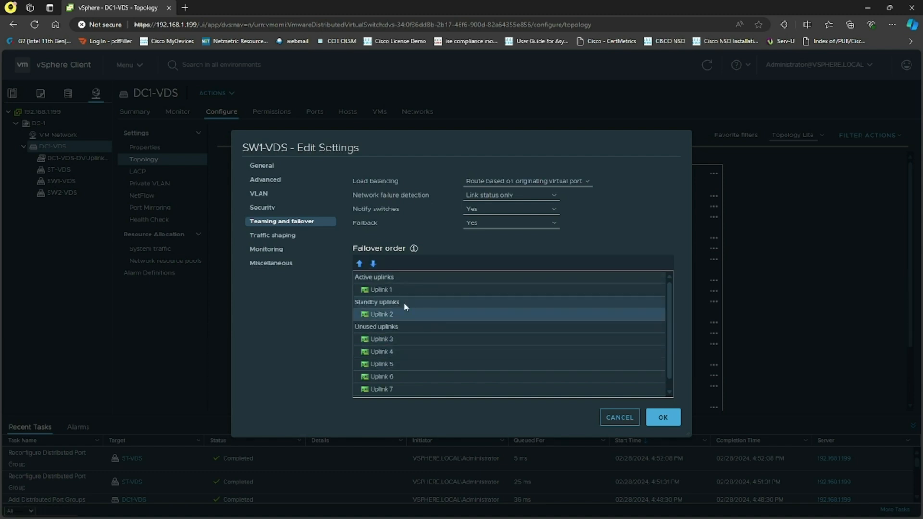
pyautogui.click(663, 418)
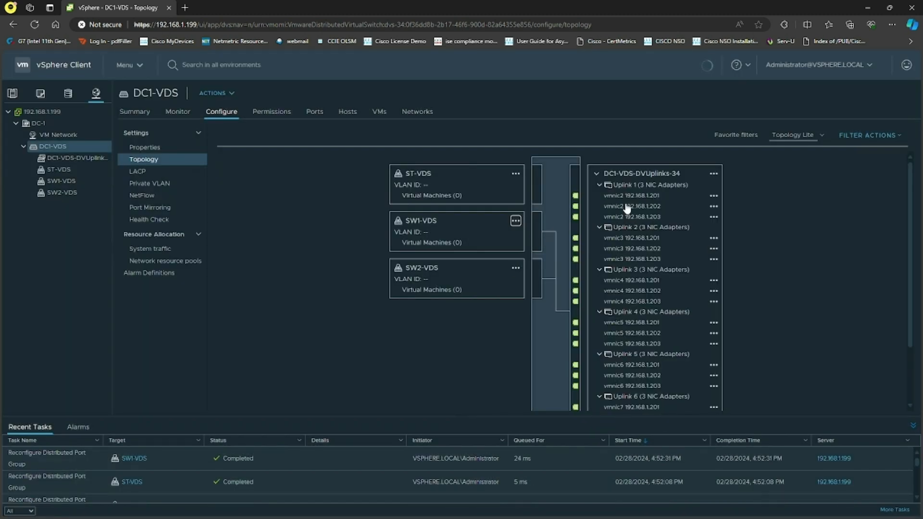
# Set the SW2-VDS failover order to Uplink 3 active, Uplink 4 standby, and all other uplinks unused, then save
pyautogui.click(635, 186)
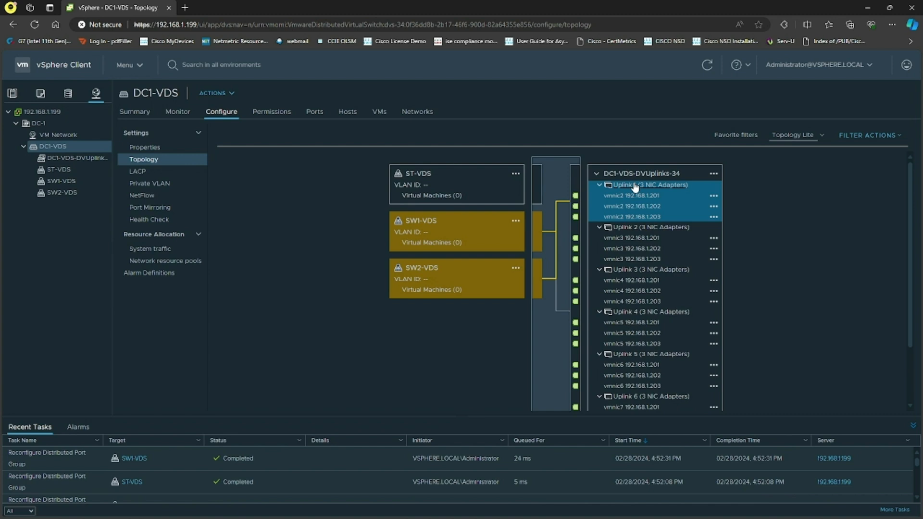
pyautogui.click(469, 380)
pyautogui.click(516, 270)
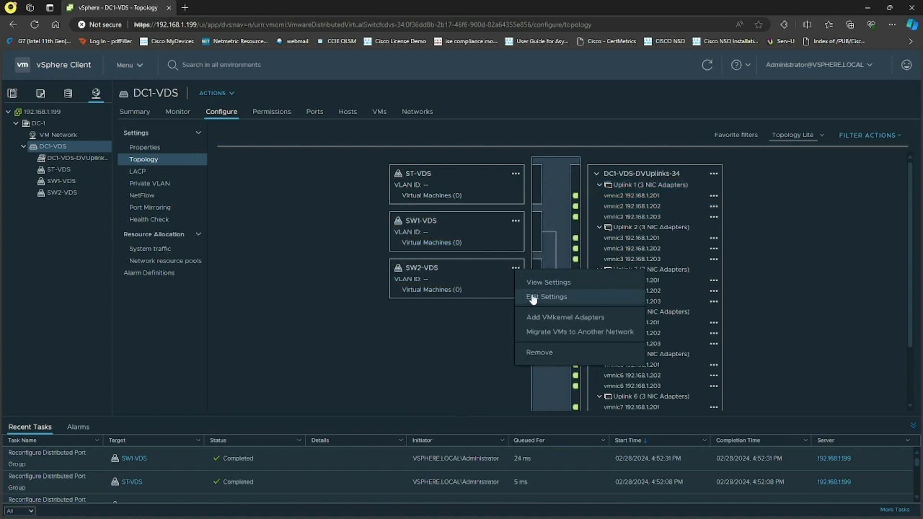
pyautogui.click(539, 295)
pyautogui.click(288, 221)
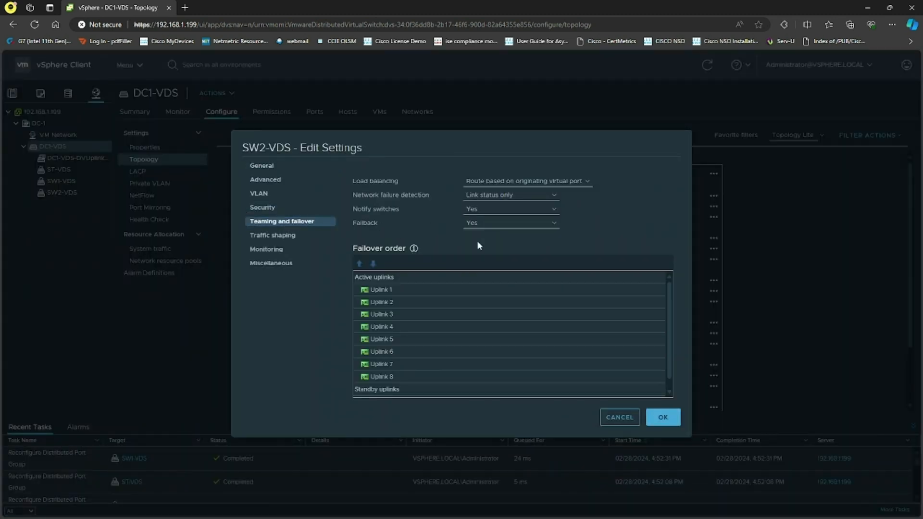
pyautogui.click(394, 375)
pyautogui.click(373, 264)
pyautogui.click(373, 263)
pyautogui.click(396, 365)
pyautogui.click(373, 264)
pyautogui.click(373, 264)
pyautogui.click(389, 352)
pyautogui.click(373, 263)
pyautogui.click(373, 263)
pyautogui.click(397, 336)
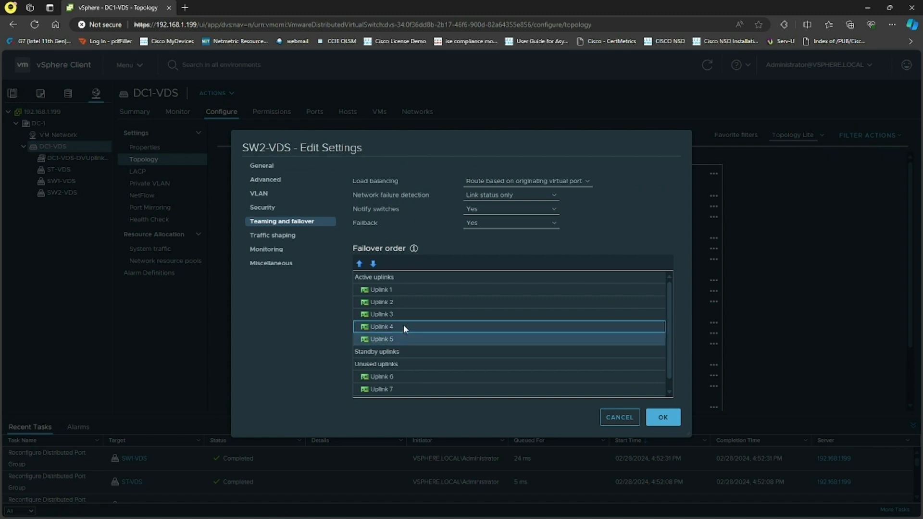
pyautogui.keyDown('ctrl'); pyautogui.click(402, 325); pyautogui.keyUp('ctrl')
pyautogui.keyDown('ctrl'); pyautogui.click(402, 314); pyautogui.keyUp('ctrl')
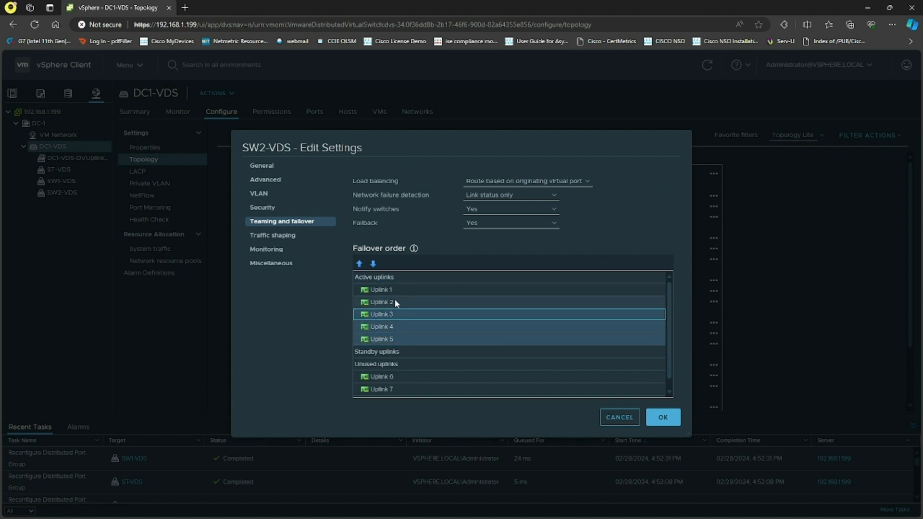
pyautogui.click(397, 340)
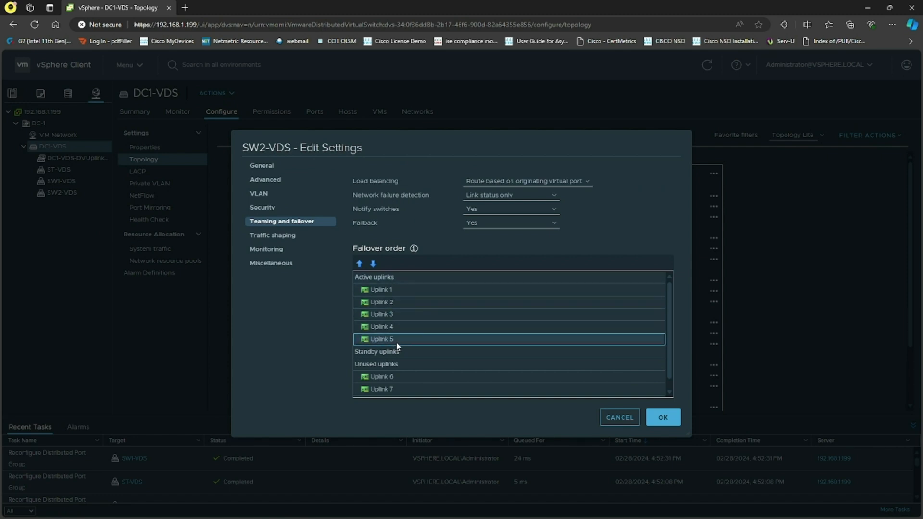
pyautogui.keyDown('ctrl'); pyautogui.click(399, 302); pyautogui.keyUp('ctrl')
pyautogui.keyDown('ctrl'); pyautogui.click(397, 289); pyautogui.keyUp('ctrl')
pyautogui.click(373, 264)
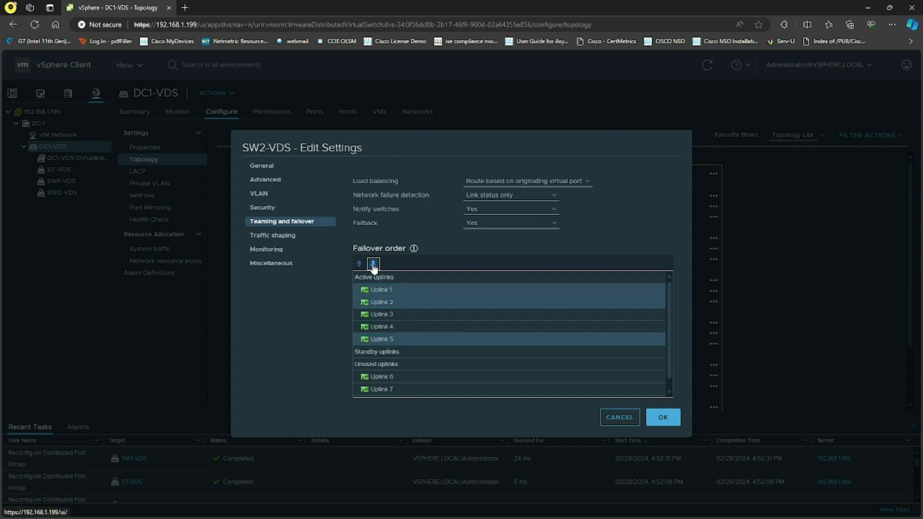
pyautogui.click(373, 263)
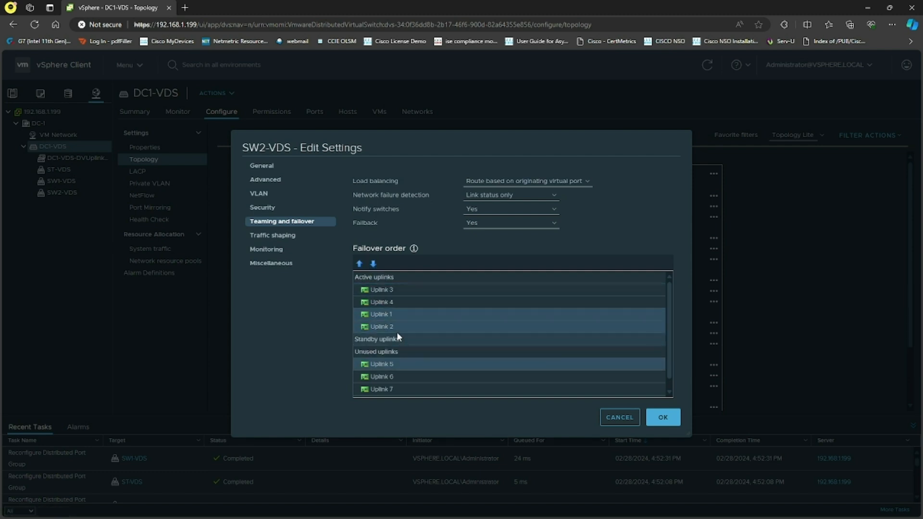
pyautogui.click(373, 264)
pyautogui.click(373, 264)
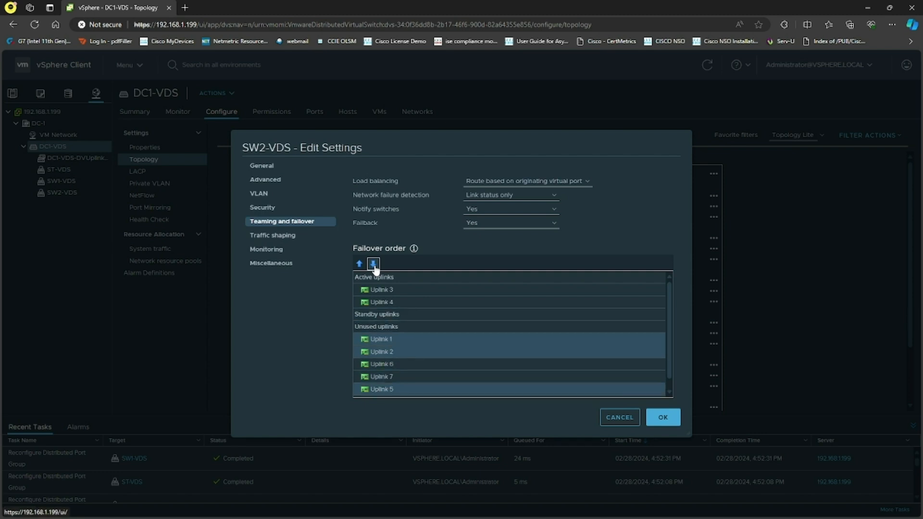
pyautogui.click(408, 391)
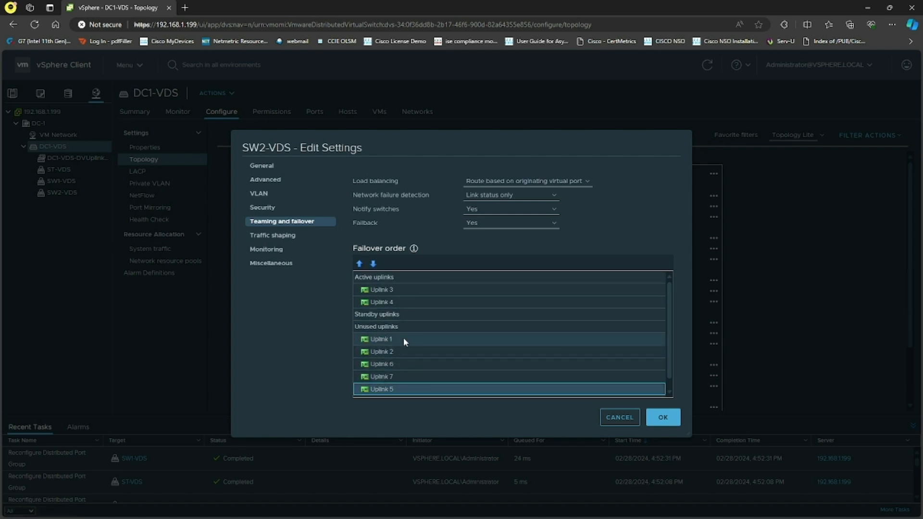
pyautogui.click(385, 300)
pyautogui.click(374, 264)
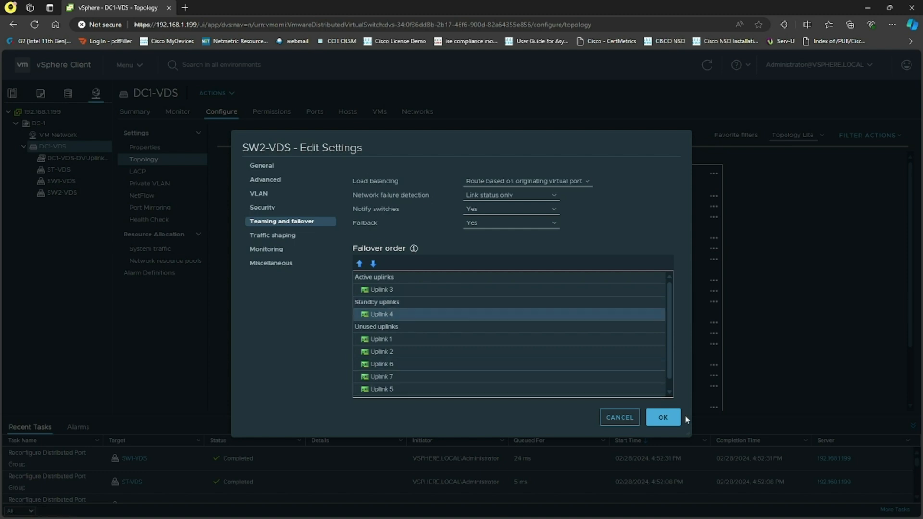
pyautogui.click(669, 417)
# Set the ST-VDS failover order to Uplink 5 active, Uplink 6 standby, and the rest unused, then save
pyautogui.click(516, 173)
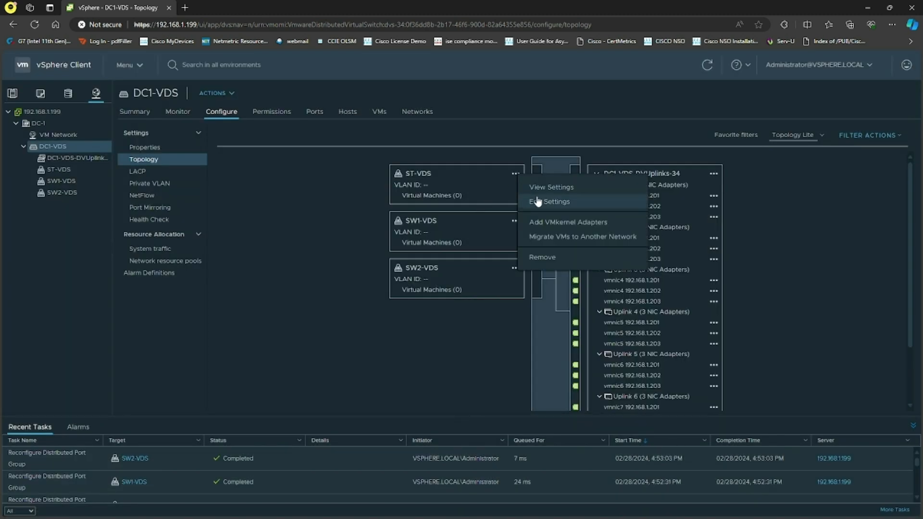
pyautogui.click(553, 187)
pyautogui.click(295, 222)
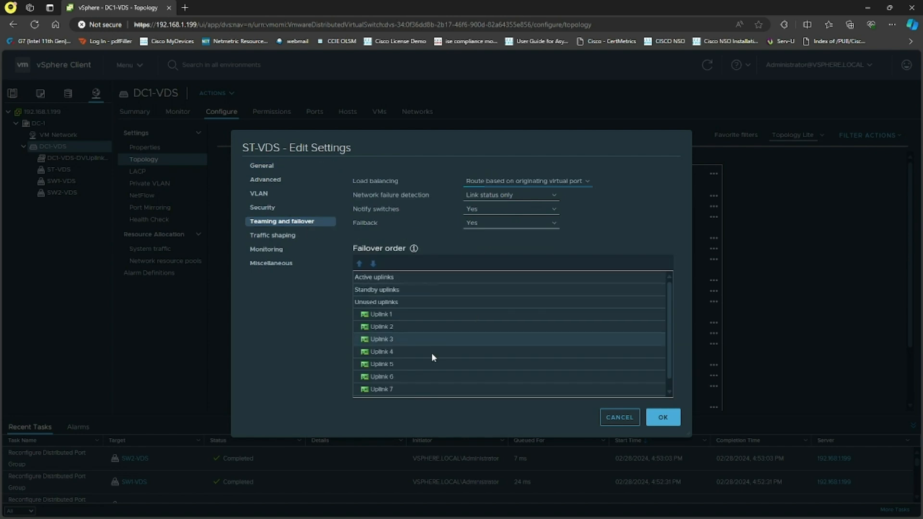
pyautogui.click(401, 364)
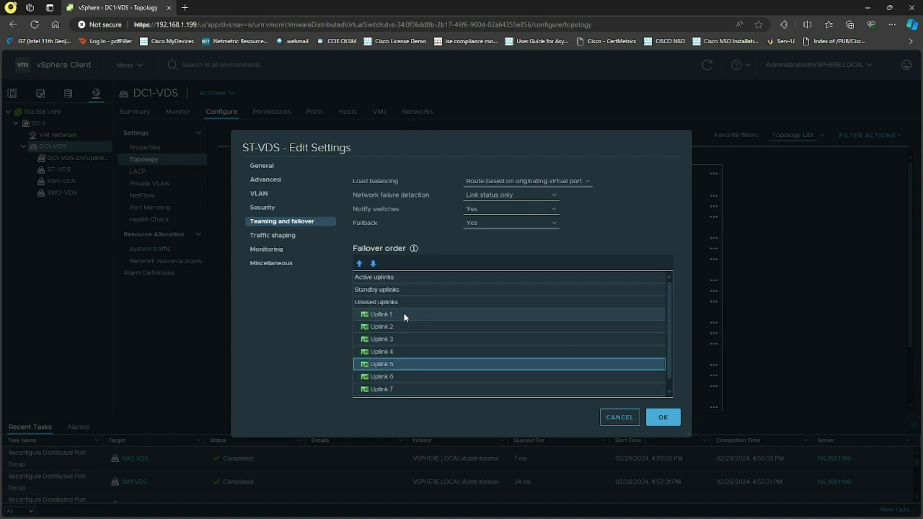
pyautogui.click(397, 350)
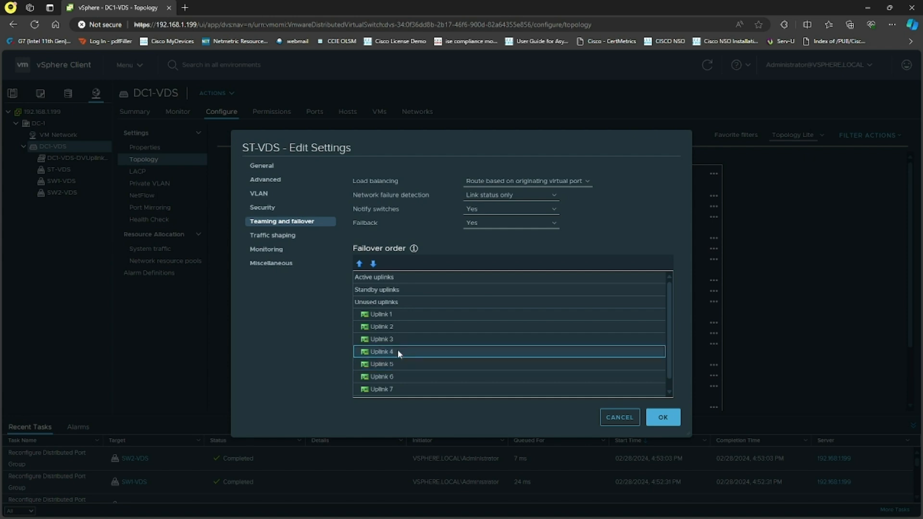
pyautogui.keyDown('shift'); pyautogui.click(406, 315); pyautogui.keyUp('shift')
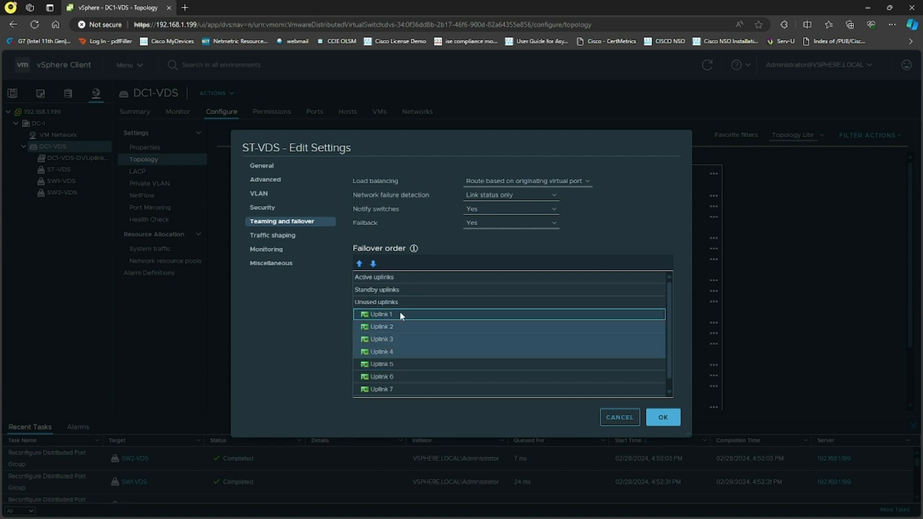
pyautogui.click(373, 263)
pyautogui.click(373, 264)
pyautogui.click(372, 263)
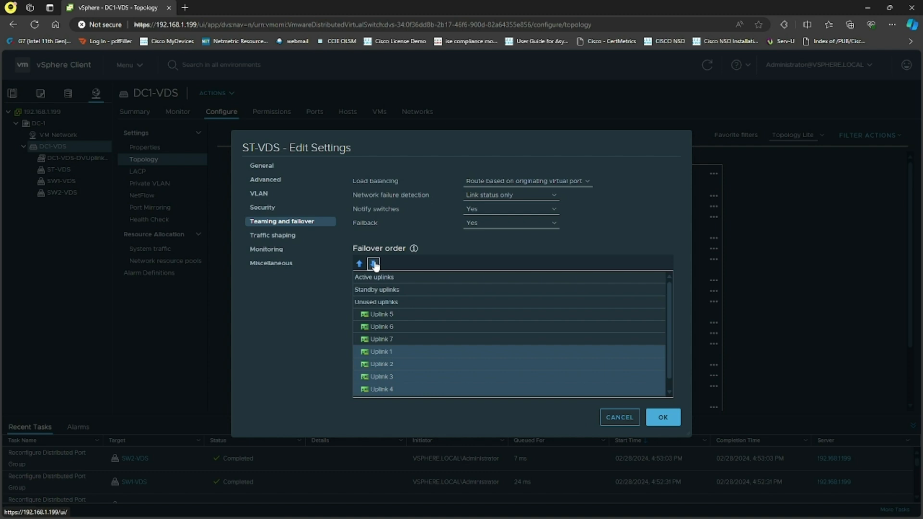
pyautogui.click(373, 263)
pyautogui.scroll(1, 422, 353)
pyautogui.click(406, 351)
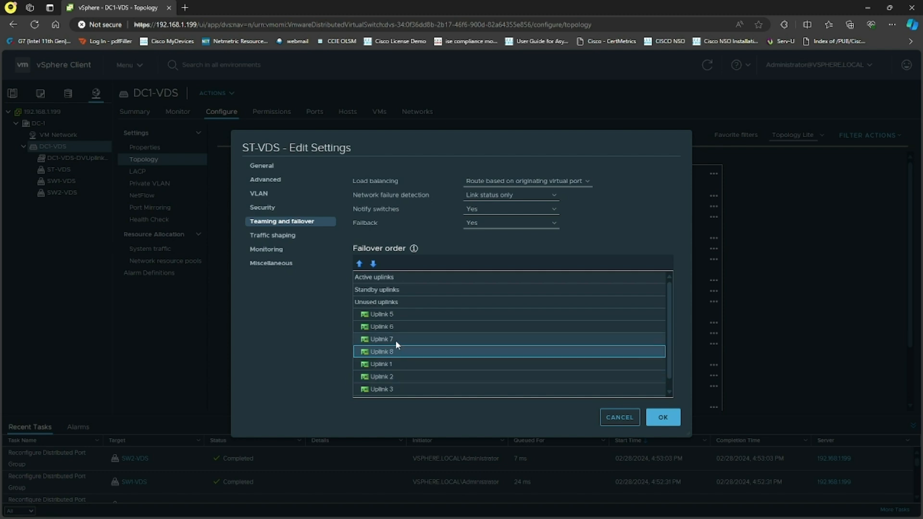
pyautogui.click(401, 315)
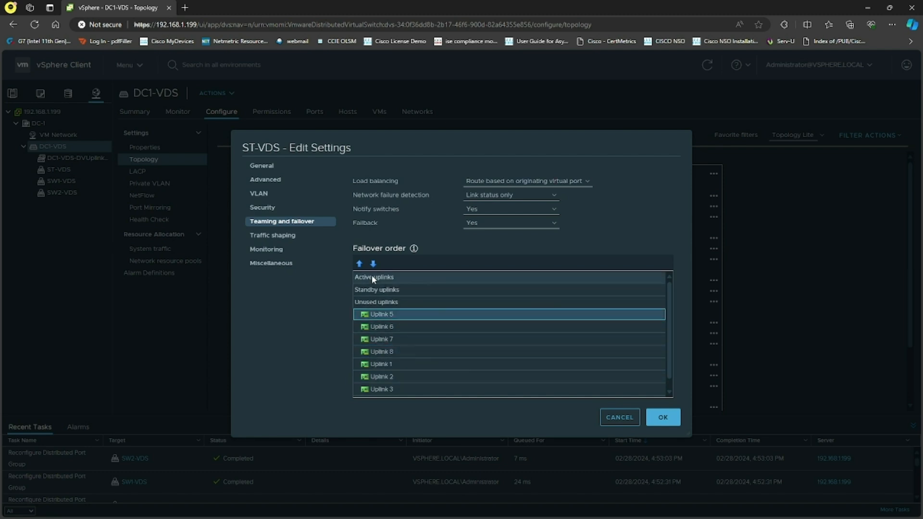
pyautogui.click(359, 264)
pyautogui.click(359, 264)
pyautogui.click(389, 326)
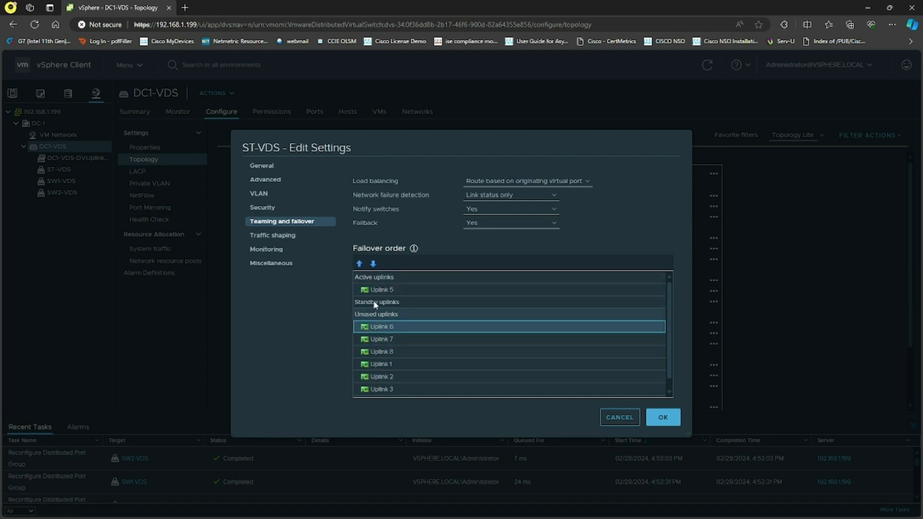
pyautogui.click(359, 264)
pyautogui.click(663, 418)
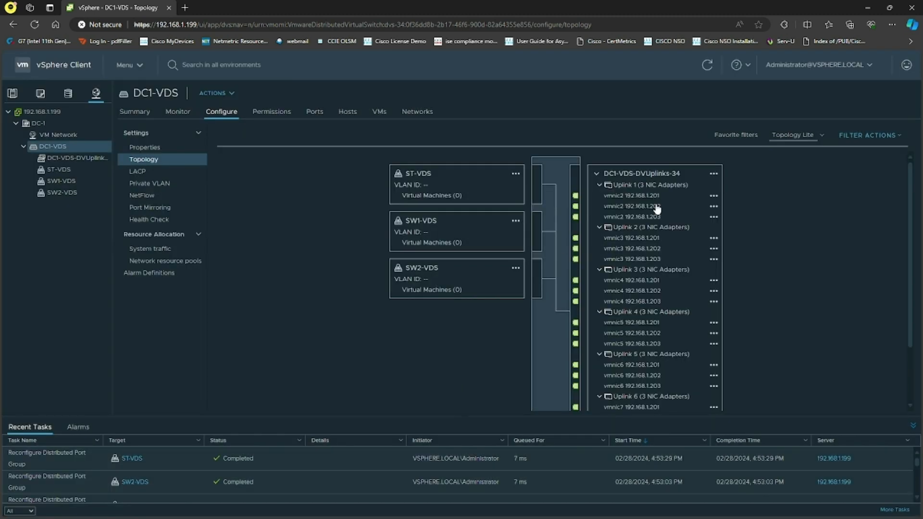
# Highlight Uplinks 1, 2, 3 and 5 in the topology to check which port group each serves
pyautogui.click(640, 187)
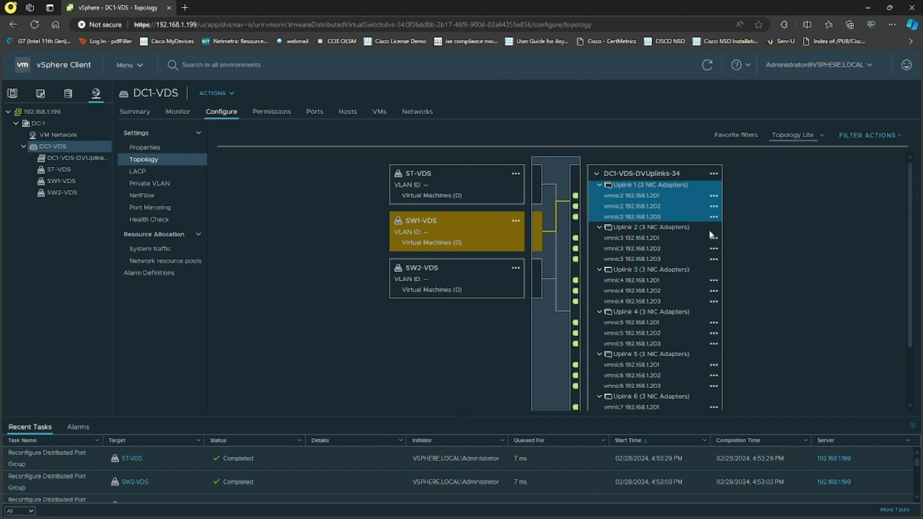
pyautogui.click(645, 230)
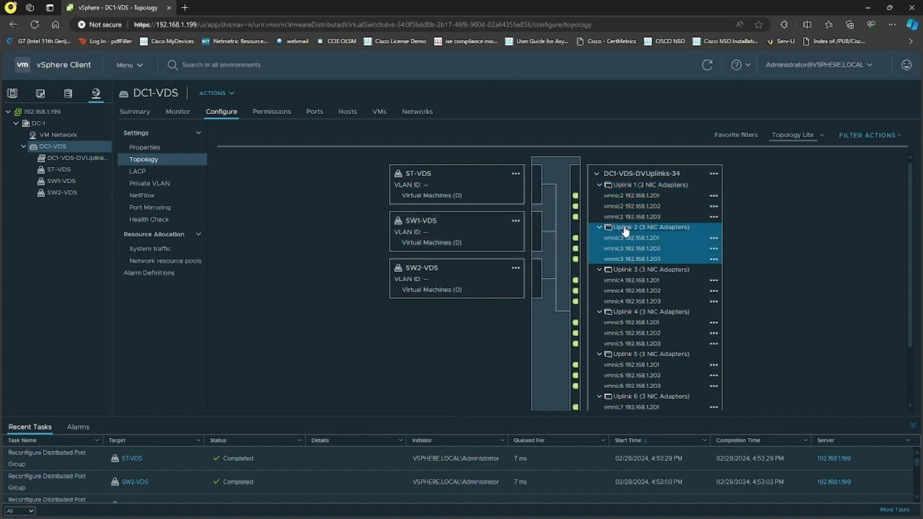
pyautogui.click(636, 271)
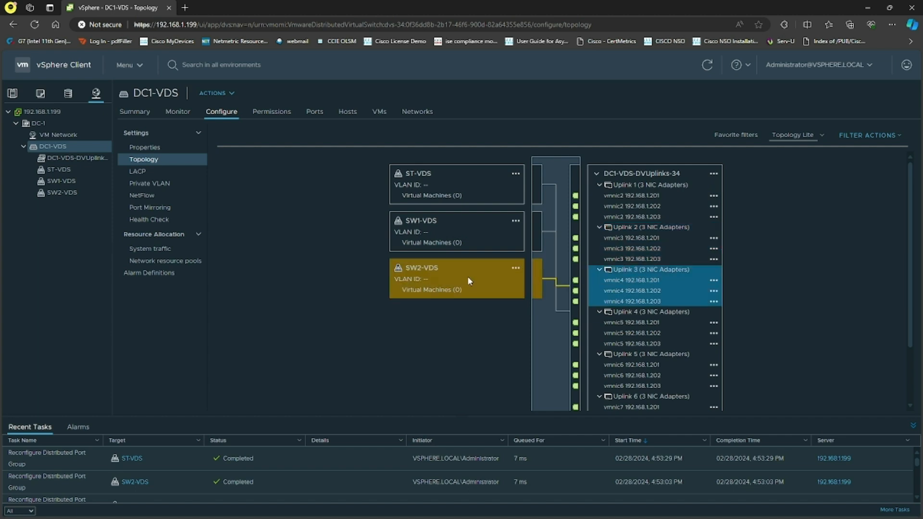
pyautogui.click(631, 358)
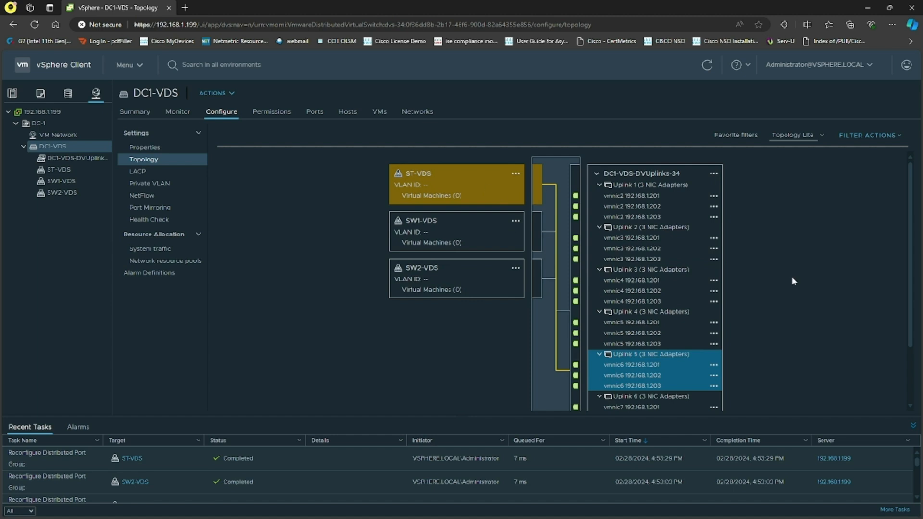
pyautogui.click(865, 282)
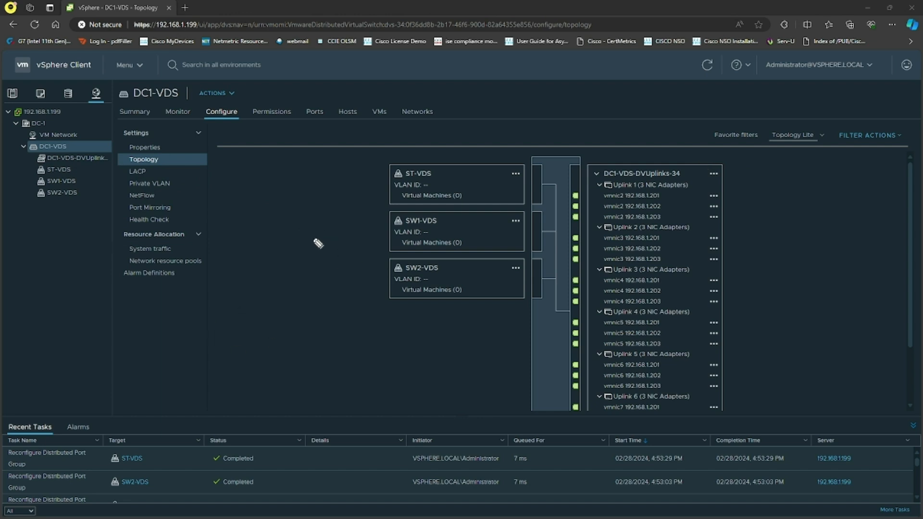
pyautogui.moveTo(309, 248)
pyautogui.mouseDown()
pyautogui.moveTo(346, 233)
pyautogui.moveTo(387, 236)
pyautogui.mouseUp()
pyautogui.moveTo(315, 300); pyautogui.dragTo(383, 291)
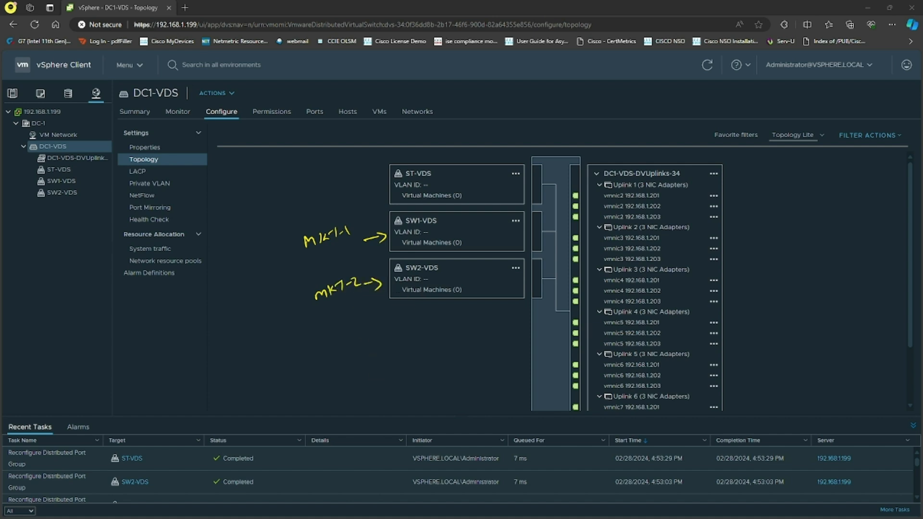
pyautogui.moveTo(284, 274); pyautogui.dragTo(399, 243)
pyautogui.moveTo(296, 219); pyautogui.dragTo(301, 216)
pyautogui.moveTo(308, 210)
pyautogui.mouseDown()
pyautogui.moveTo(311, 217)
pyautogui.moveTo(333, 212)
pyautogui.mouseUp()
pyautogui.click(315, 216)
pyautogui.click(326, 212)
pyautogui.moveTo(328, 316); pyautogui.dragTo(332, 331)
pyautogui.moveTo(343, 318); pyautogui.dragTo(339, 322)
pyautogui.click(347, 322)
pyautogui.click(358, 320)
pyautogui.moveTo(351, 313); pyautogui.dragTo(364, 320)
pyautogui.click(367, 317)
pyautogui.moveTo(372, 311); pyautogui.dragTo(387, 312)
pyautogui.moveTo(277, 264)
pyautogui.mouseDown()
pyautogui.moveTo(288, 303)
pyautogui.moveTo(296, 293)
pyautogui.mouseUp()
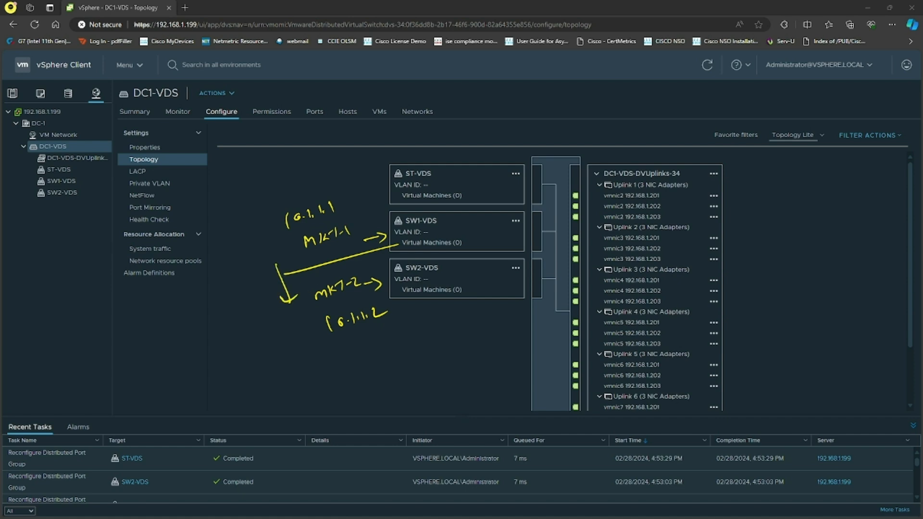
pyautogui.press('Escape')
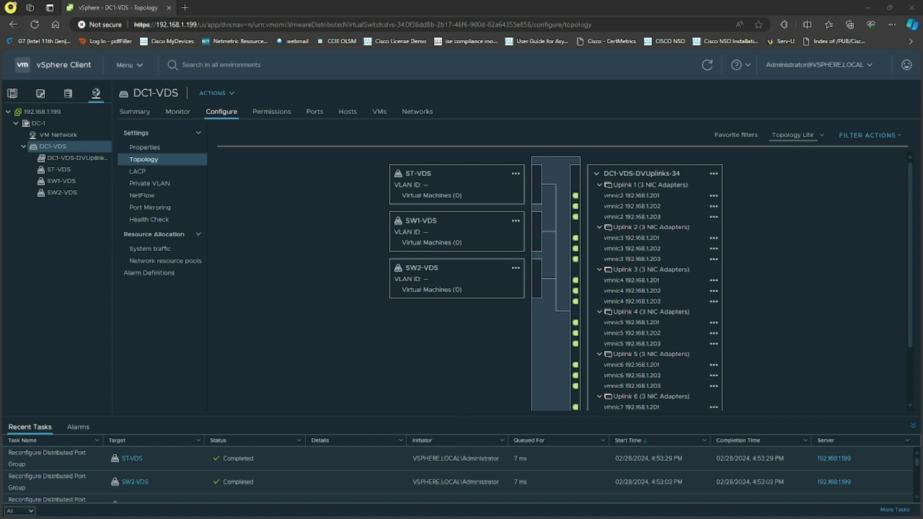
# Connect network adapter 1 of the MKT-1 virtual machine to the SW1-VDS port group
pyautogui.click(13, 94)
pyautogui.click(65, 183)
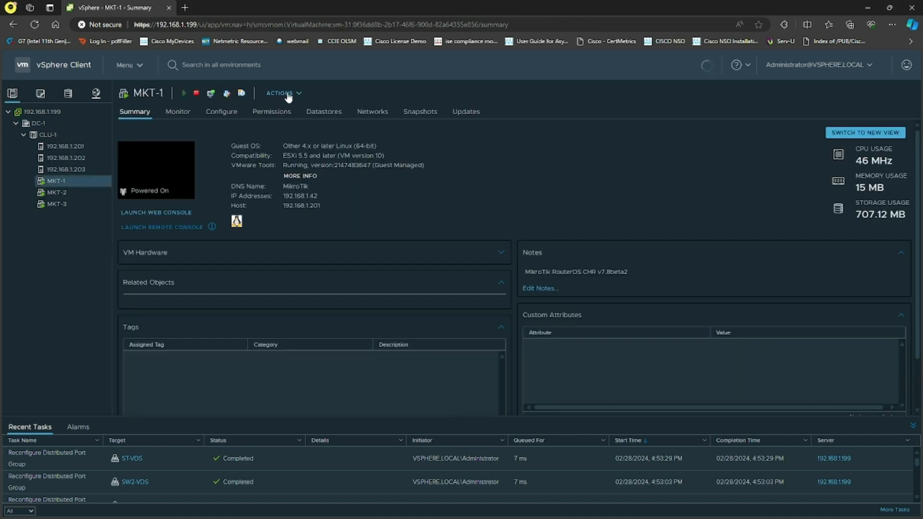
pyautogui.click(283, 92)
pyautogui.click(313, 306)
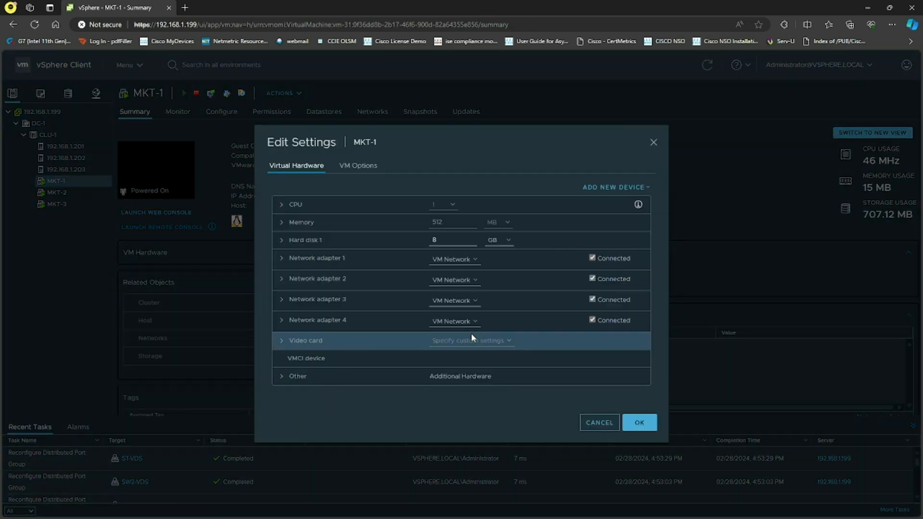
pyautogui.click(467, 262)
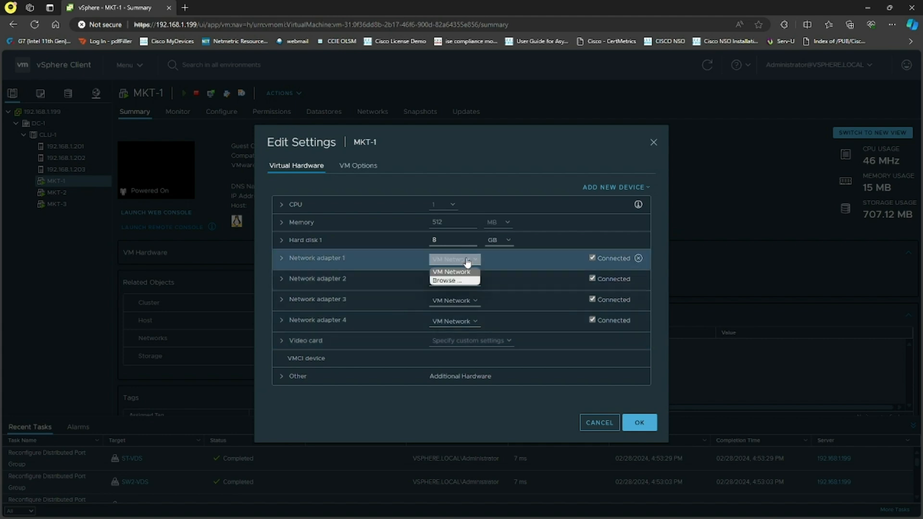
pyautogui.click(451, 279)
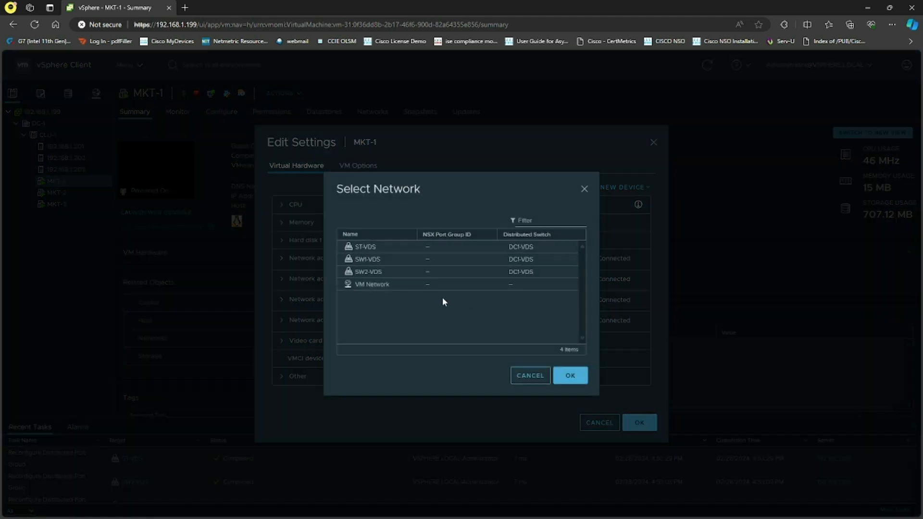
pyautogui.click(384, 259)
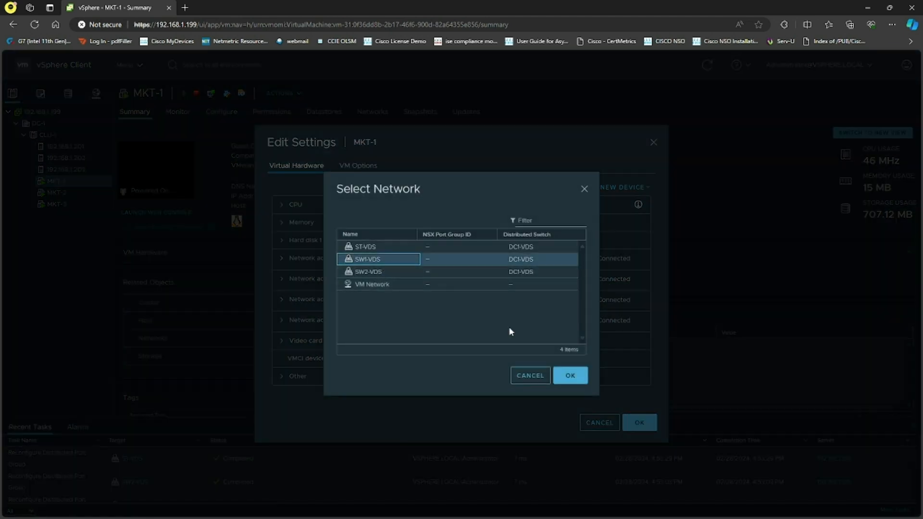
pyautogui.click(577, 381)
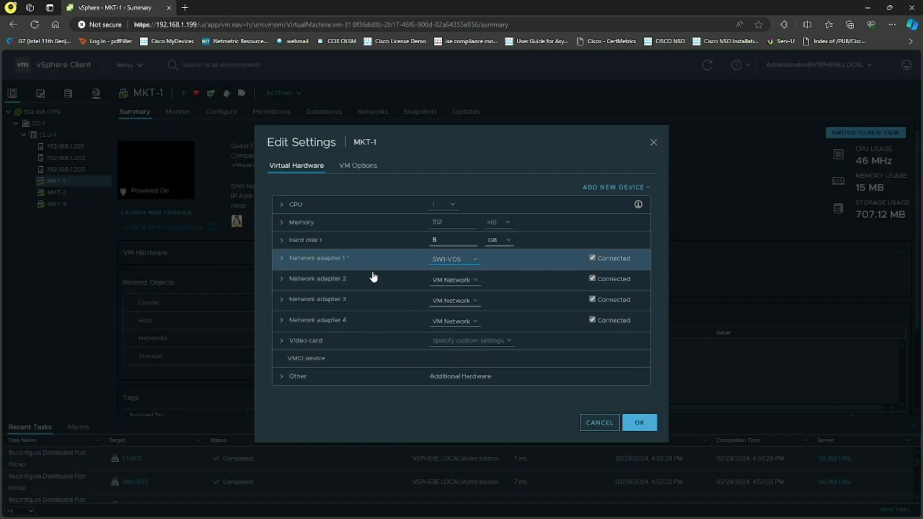
pyautogui.click(639, 422)
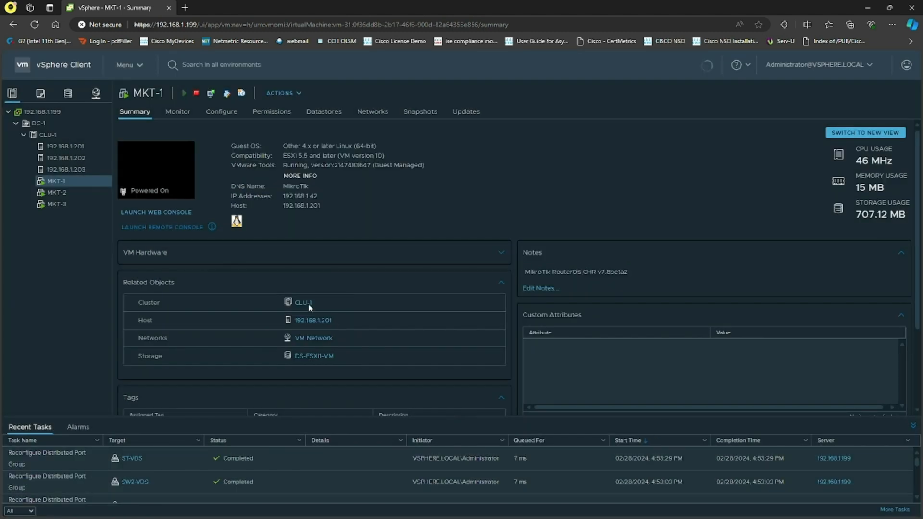
# Connect network adapter 1 of the MKT-2 virtual machine to the SW2-VDS port group
pyautogui.click(78, 192)
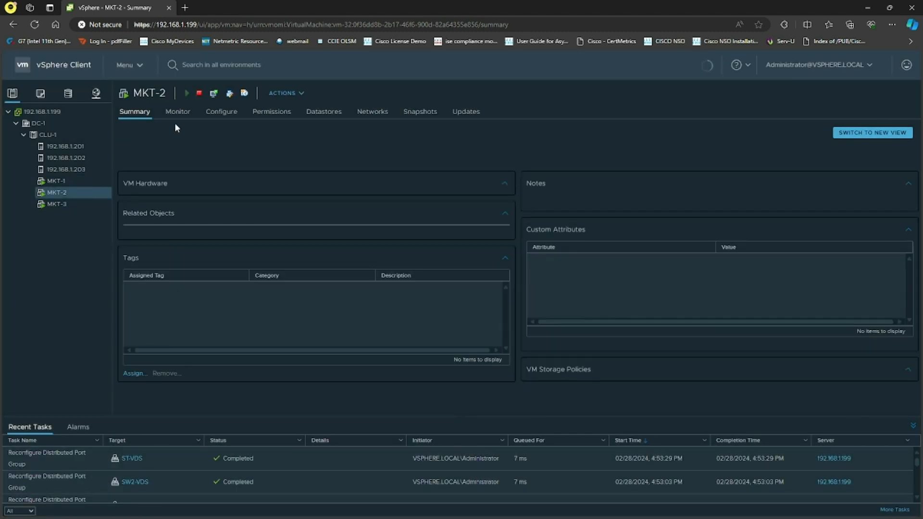
pyautogui.click(292, 93)
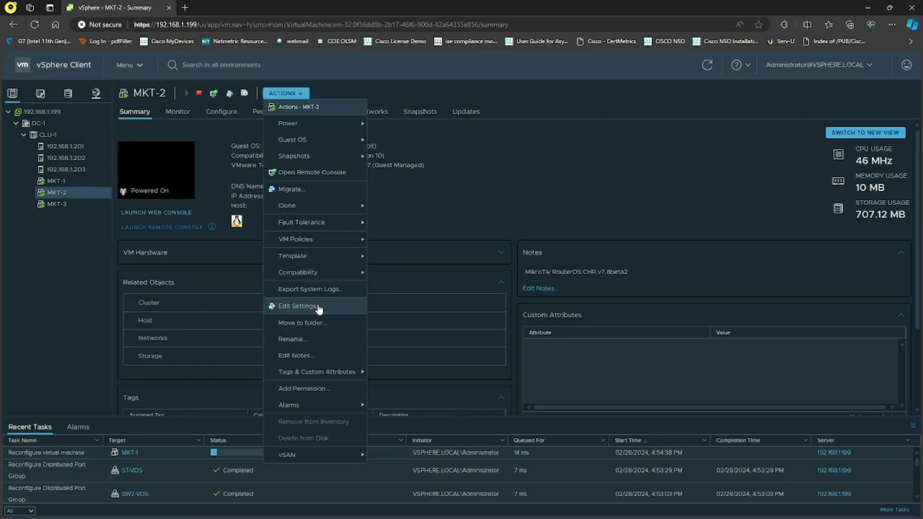
pyautogui.click(317, 308)
pyautogui.click(474, 259)
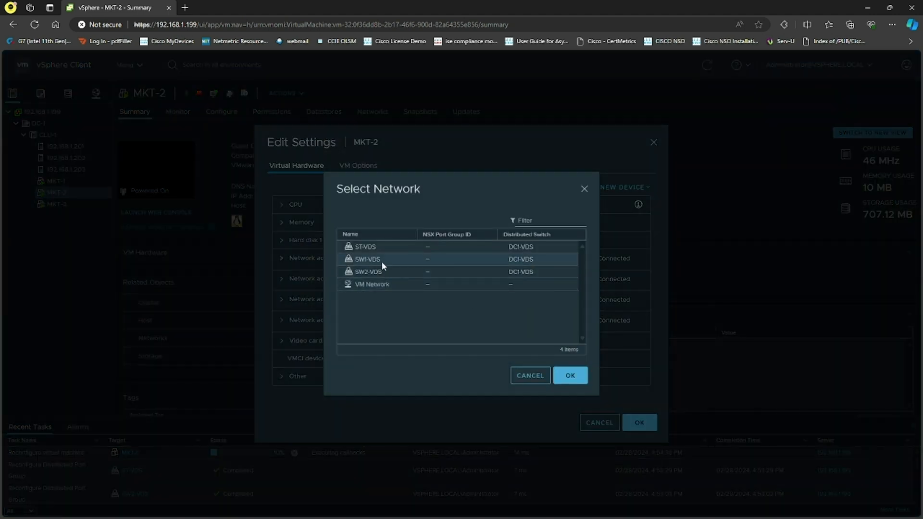
pyautogui.click(382, 271)
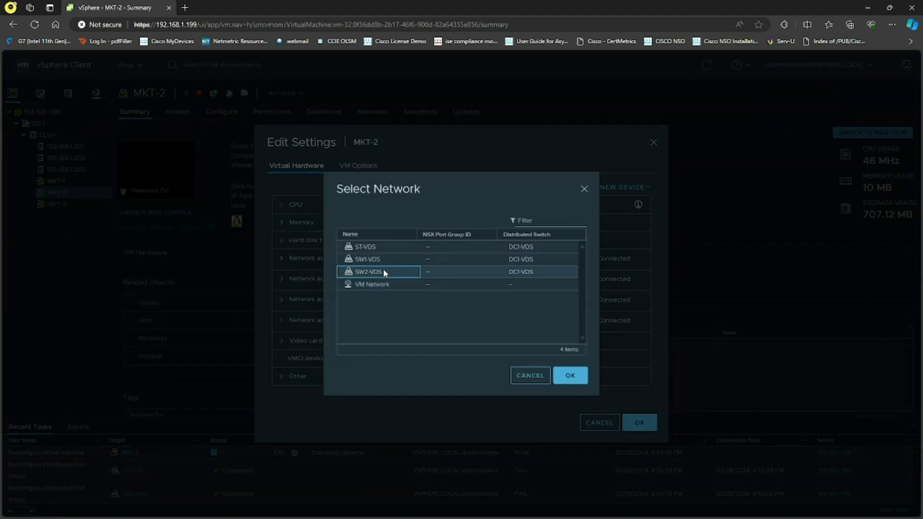
pyautogui.click(566, 375)
pyautogui.click(634, 422)
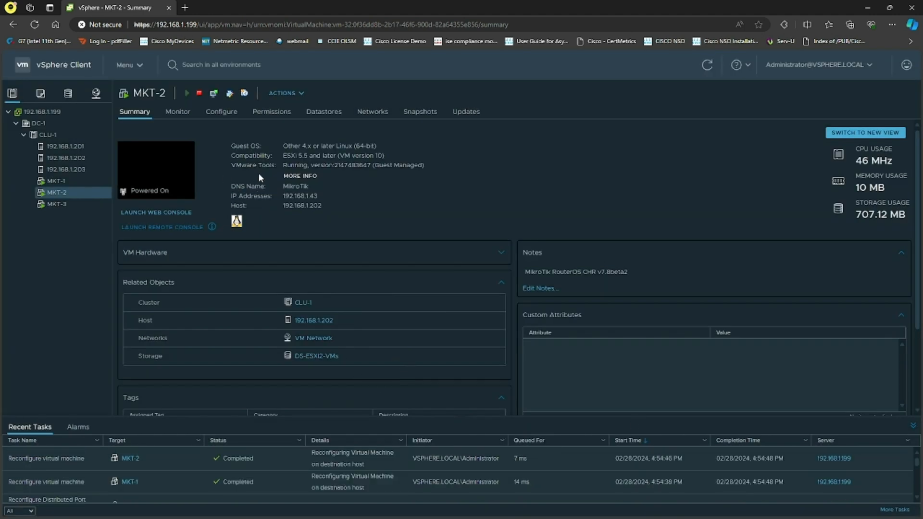
# Open MKT-1's web console and add IP address 10.1.1.1/24 on interface ether1 with ip addr add
pyautogui.scroll(-3, 374, 343)
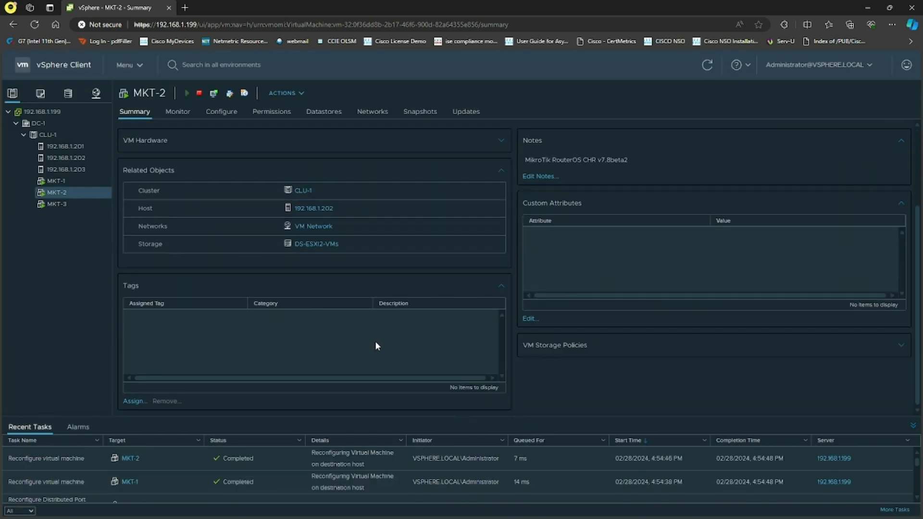
pyautogui.scroll(3, 375, 341)
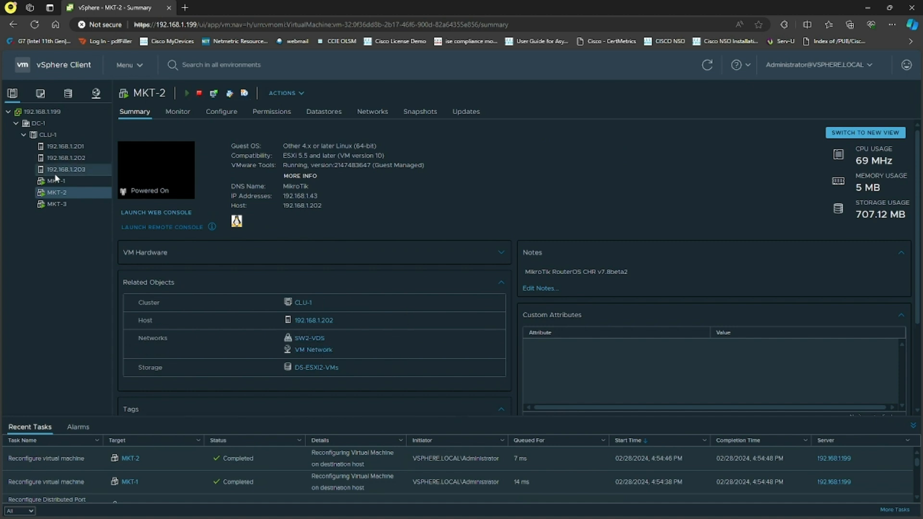
pyautogui.click(69, 183)
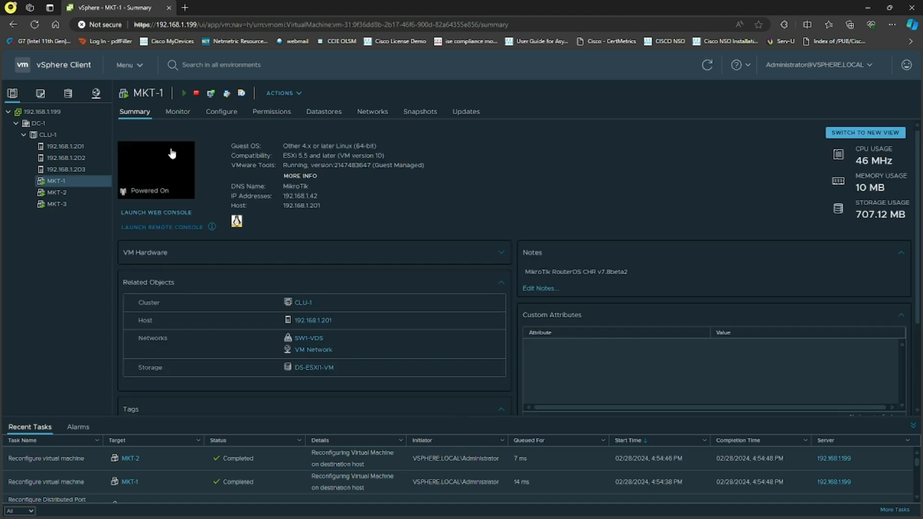
pyautogui.click(210, 93)
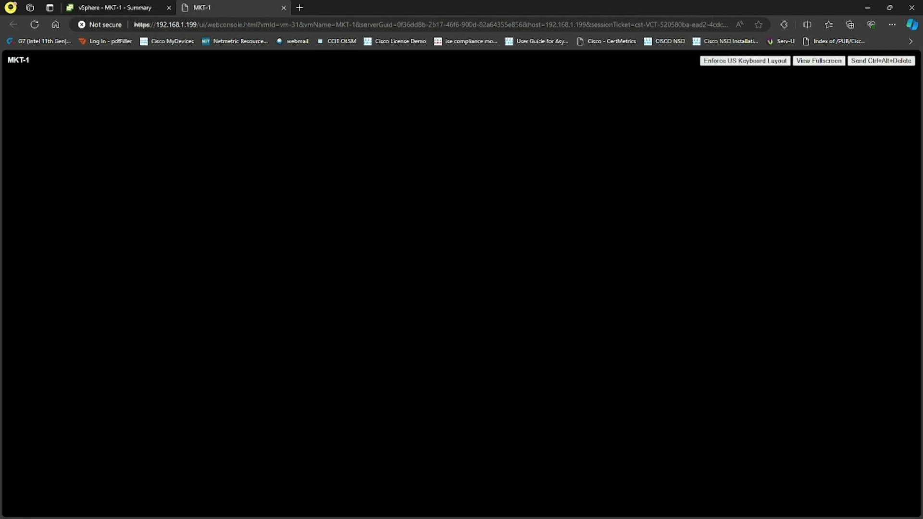
pyautogui.write('p a')
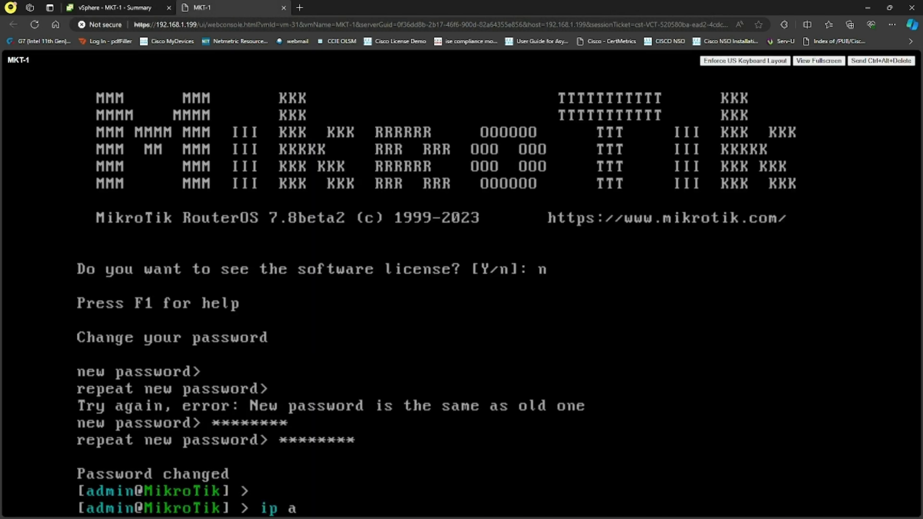
pyautogui.write('ddr add ad')
pyautogui.press('Tab')
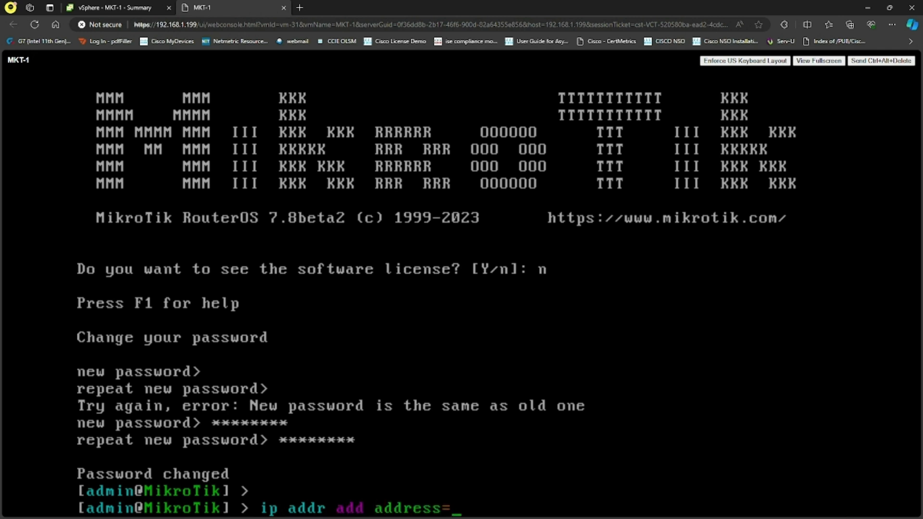
pyautogui.write('10.1.1.1/24 d')
pyautogui.press('BackSpace')
pyautogui.write('i')
pyautogui.press('Tab')
pyautogui.write('ether1')
pyautogui.press('Return')
pyautogui.press('Return')
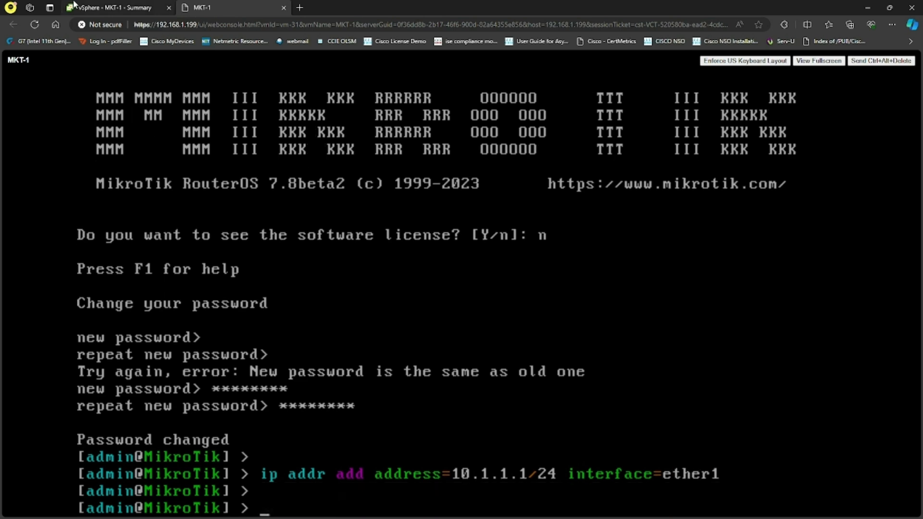
# Open MKT-2's web console and add IP address 10.1.1.2/24 on interface ether1
pyautogui.click(74, 6)
pyautogui.click(61, 192)
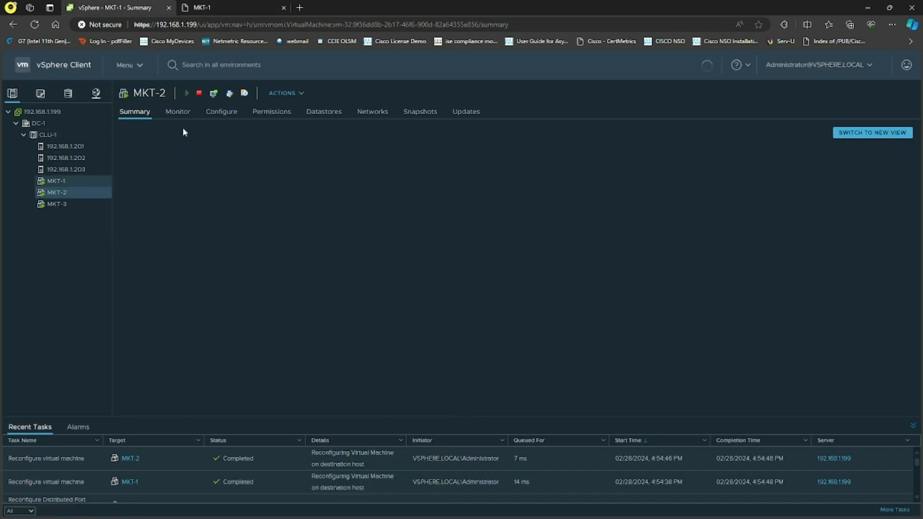
pyautogui.click(214, 93)
pyautogui.moveTo(242, 3); pyautogui.dragTo(313, 6)
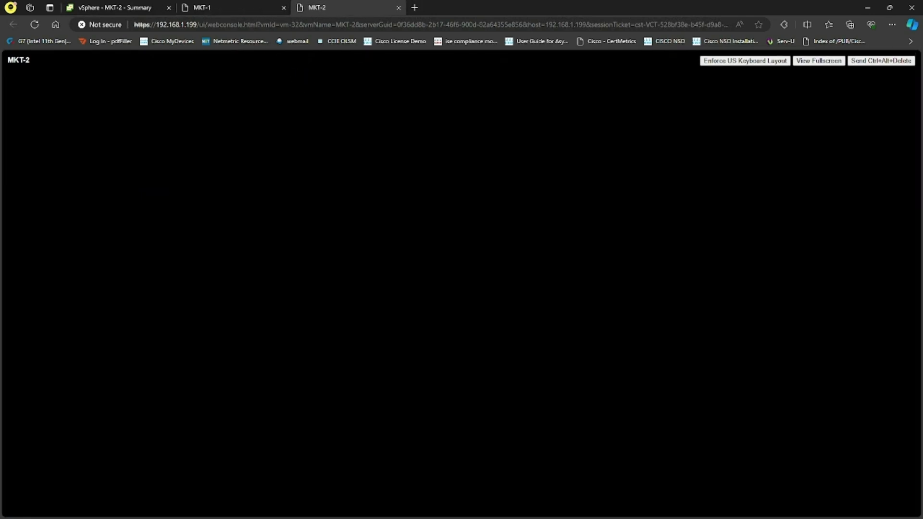
pyautogui.write('p addr add ad')
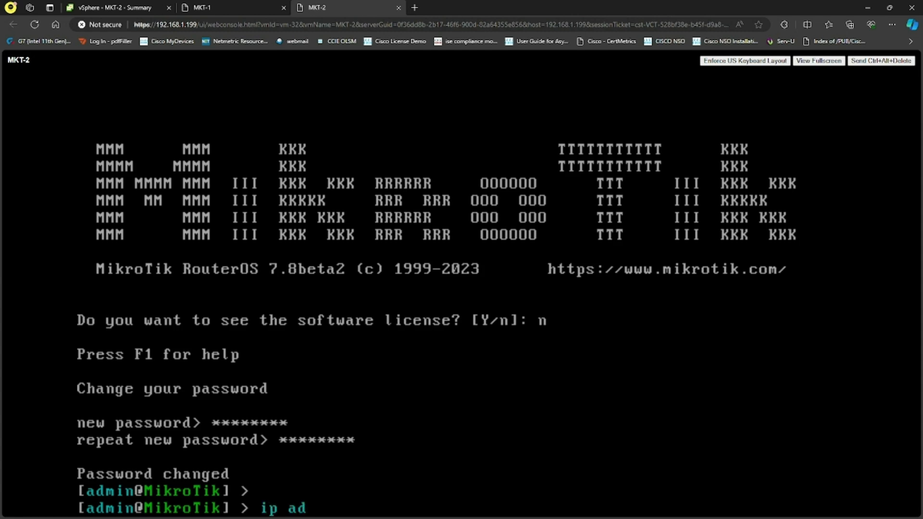
pyautogui.press('Tab')
pyautogui.write('10.1.1.2/24 in')
pyautogui.press('Tab')
pyautogui.write('ether1')
pyautogui.press('Return')
pyautogui.press('Return')
# Ping 10.1.1.1 from MKT-2 to test connectivity between the two routers
pyautogui.write('pin')
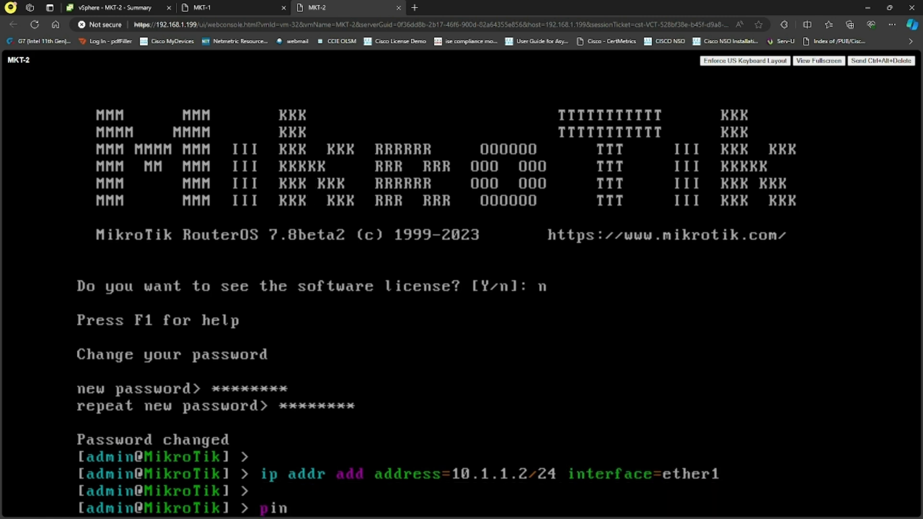
pyautogui.write('g 10.1.1.1')
pyautogui.press('Return')
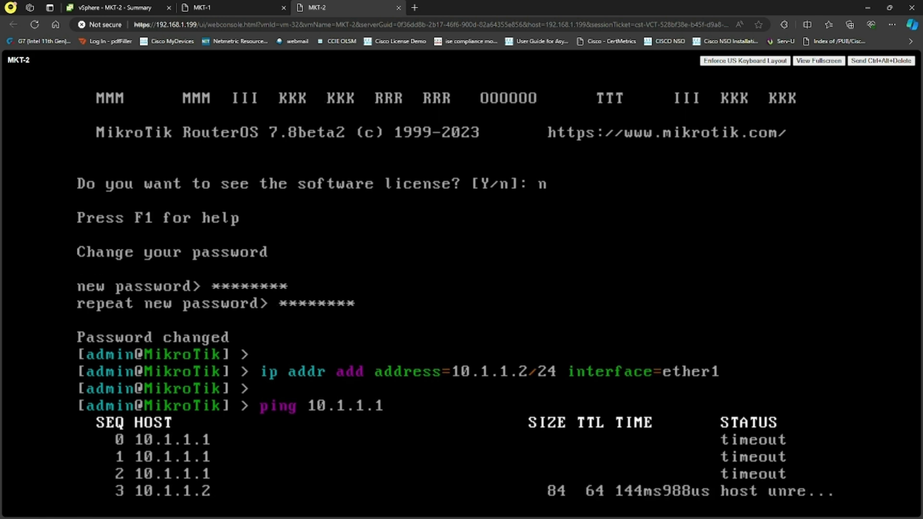
pyautogui.click(155, 6)
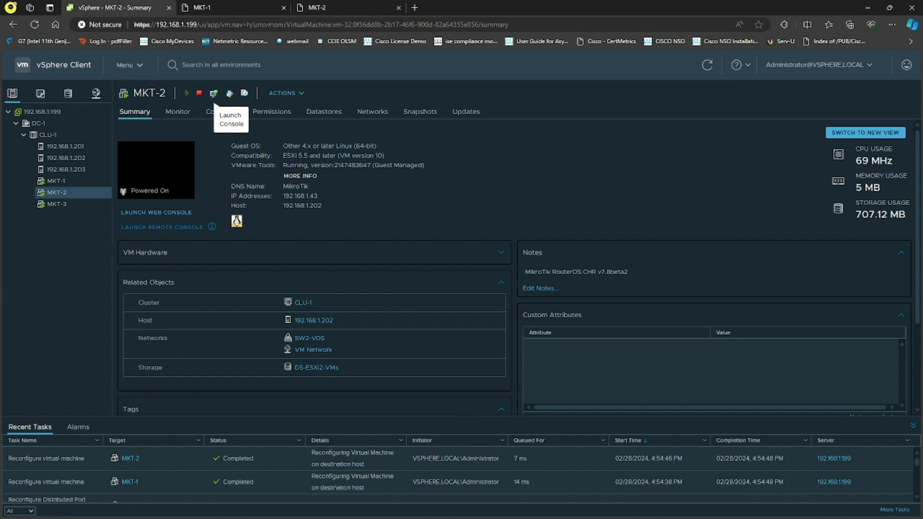
pyautogui.click(214, 93)
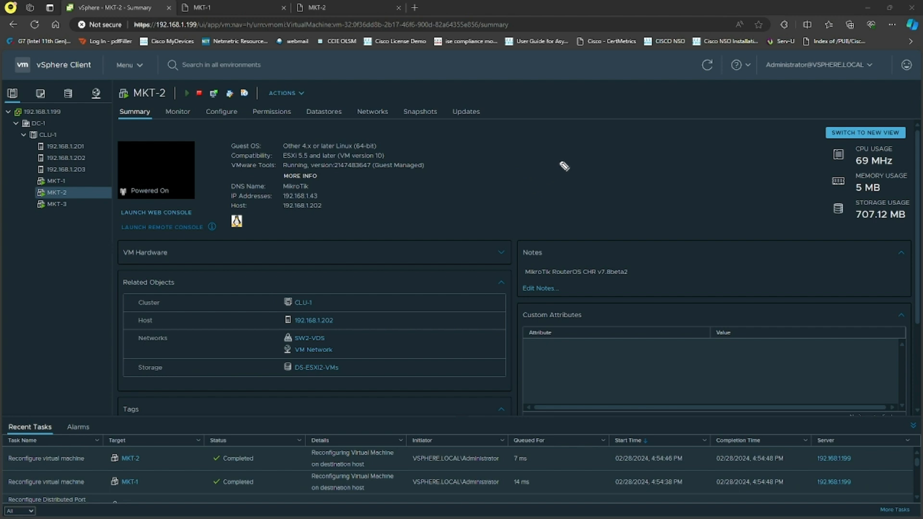
pyautogui.moveTo(567, 171)
pyautogui.mouseDown()
pyautogui.moveTo(580, 155)
pyautogui.moveTo(568, 172)
pyautogui.moveTo(650, 156)
pyautogui.moveTo(611, 157)
pyautogui.mouseUp()
pyautogui.moveTo(604, 154); pyautogui.dragTo(623, 153)
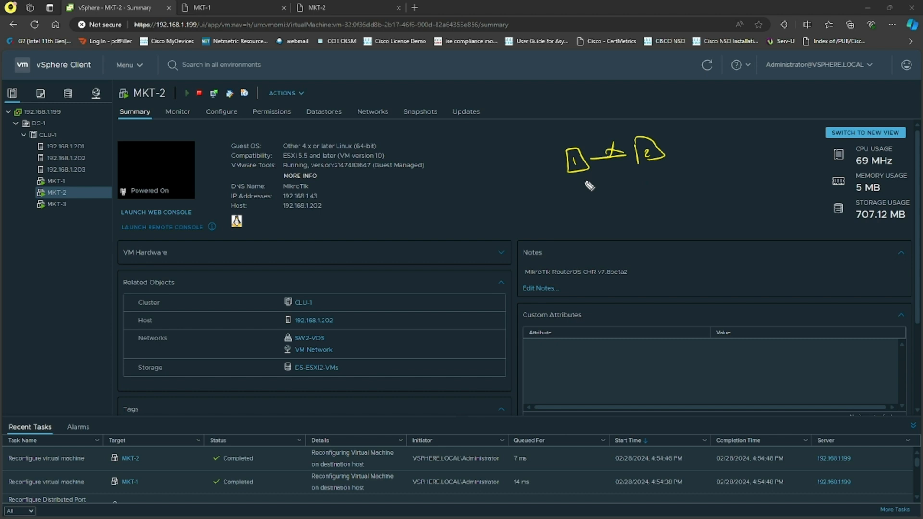
pyautogui.moveTo(577, 172)
pyautogui.mouseDown()
pyautogui.moveTo(605, 226)
pyautogui.moveTo(596, 243)
pyautogui.mouseUp()
pyautogui.moveTo(662, 165); pyautogui.dragTo(671, 196)
pyautogui.moveTo(667, 192)
pyautogui.mouseDown()
pyautogui.moveTo(678, 192)
pyautogui.moveTo(675, 220)
pyautogui.moveTo(714, 213)
pyautogui.moveTo(674, 237)
pyautogui.moveTo(685, 245)
pyautogui.mouseUp()
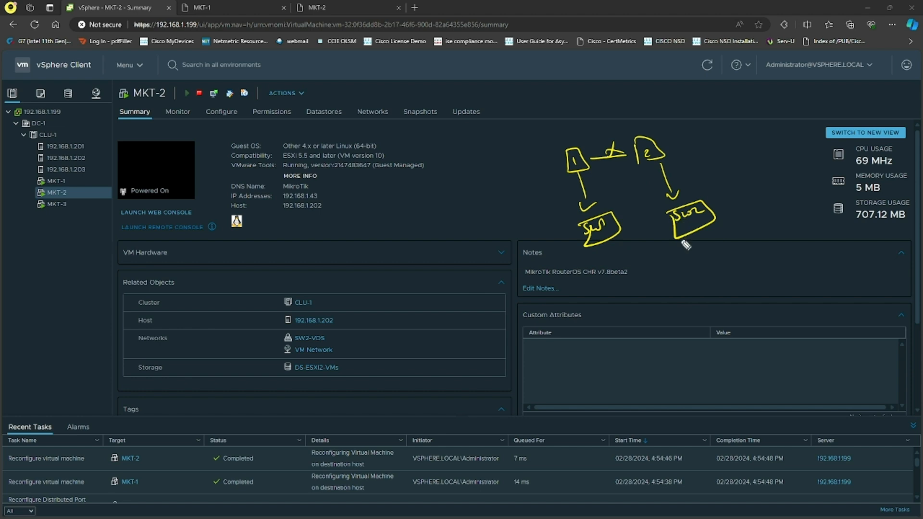
pyautogui.moveTo(605, 131); pyautogui.dragTo(658, 242)
pyautogui.moveTo(493, 187)
pyautogui.mouseDown()
pyautogui.moveTo(516, 154)
pyautogui.moveTo(495, 188)
pyautogui.moveTo(529, 179)
pyautogui.moveTo(516, 186)
pyautogui.moveTo(523, 219)
pyautogui.moveTo(577, 225)
pyautogui.moveTo(561, 236)
pyautogui.mouseUp()
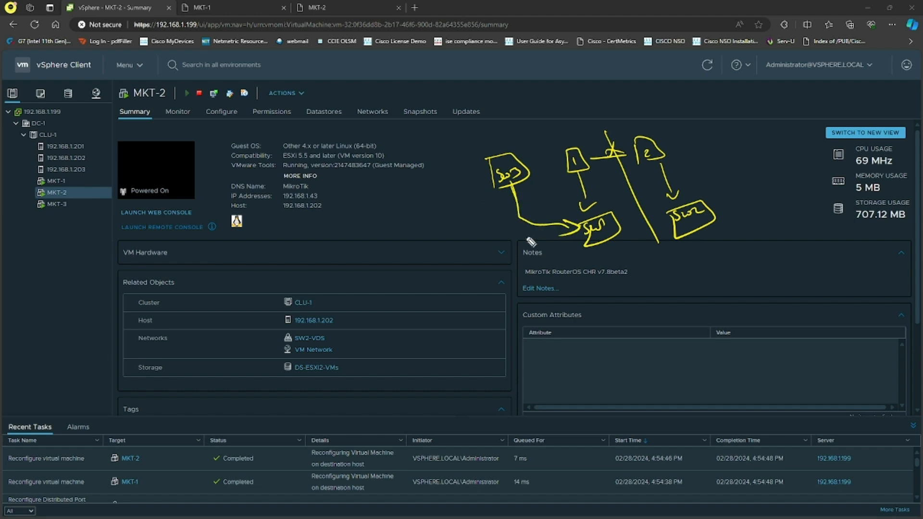
pyautogui.moveTo(654, 145)
pyautogui.mouseDown()
pyautogui.moveTo(624, 109)
pyautogui.moveTo(528, 150)
pyautogui.moveTo(537, 147)
pyautogui.mouseUp()
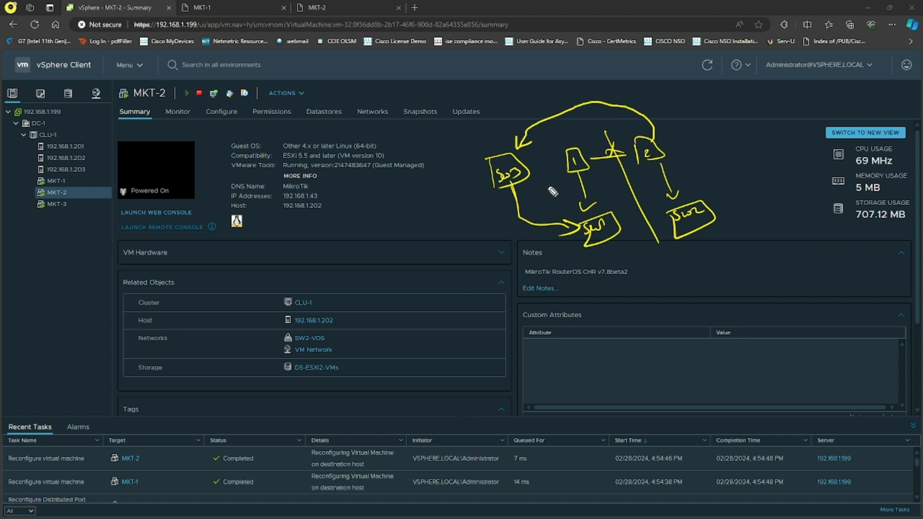
pyautogui.moveTo(531, 176); pyautogui.dragTo(563, 168)
pyautogui.moveTo(538, 168)
pyautogui.mouseDown()
pyautogui.moveTo(531, 174)
pyautogui.moveTo(583, 214)
pyautogui.mouseUp()
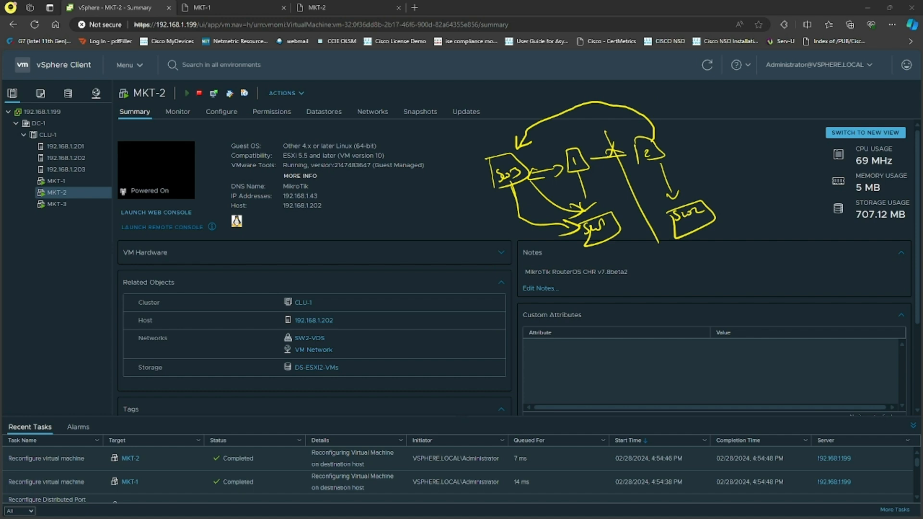
pyautogui.press('Escape')
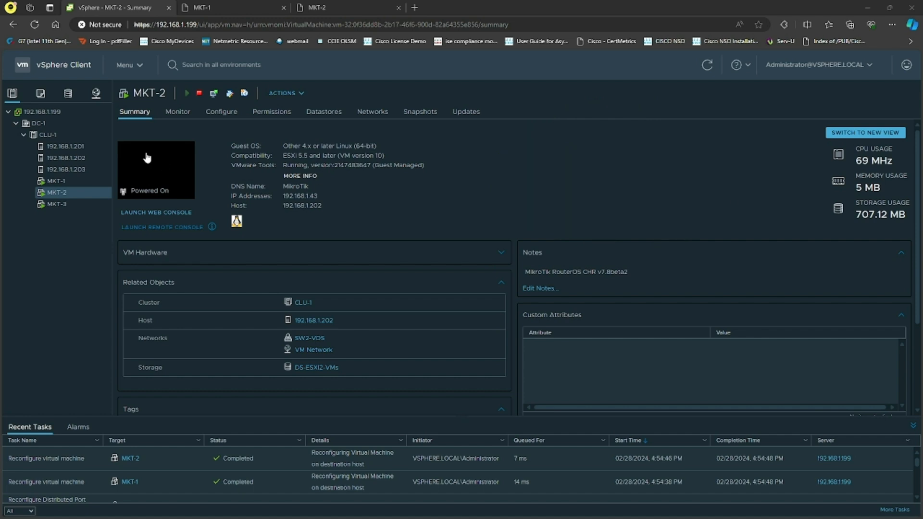
# Create a new distributed port group named SW3-VDS on DC1-VDS with static port binding and default settings
pyautogui.click(96, 93)
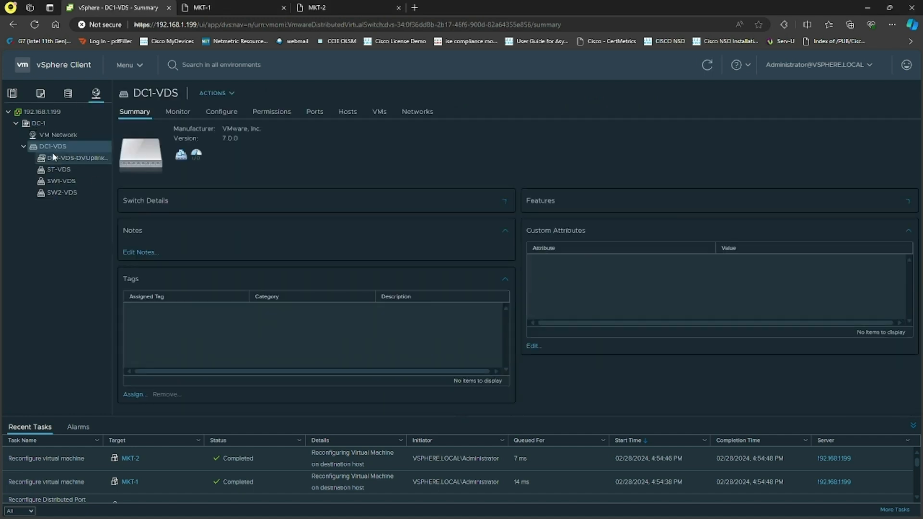
pyautogui.rightClick(56, 145)
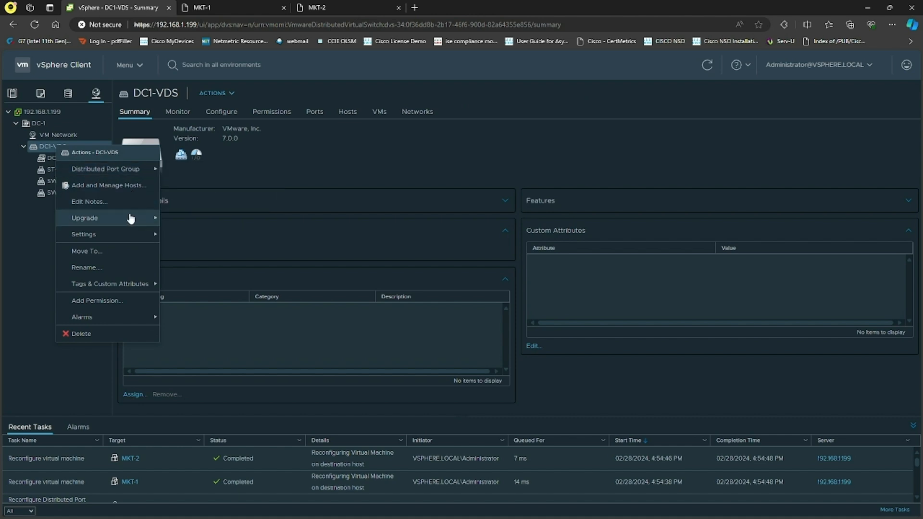
pyautogui.moveTo(154, 174)
pyautogui.click(211, 169)
pyautogui.hotkey('ctrl', 'a')
pyautogui.write('SW3-VDS')
pyautogui.click(709, 439)
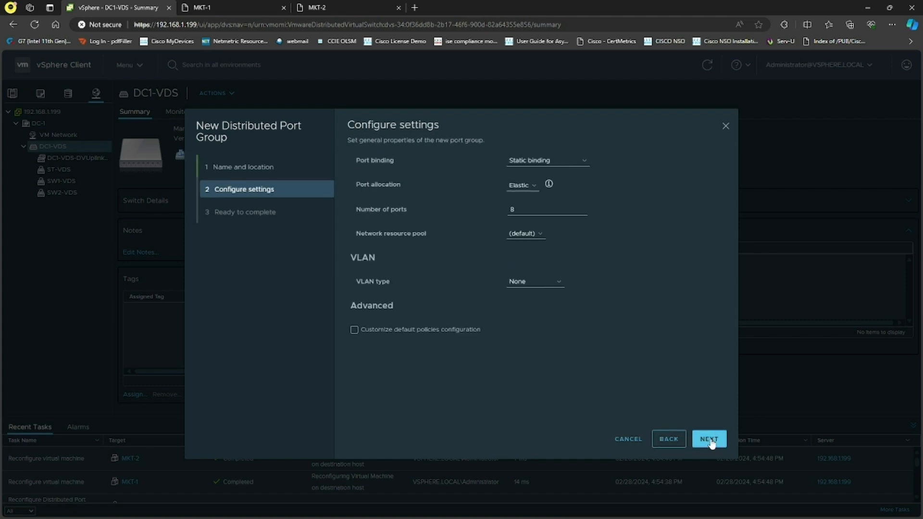
pyautogui.click(567, 167)
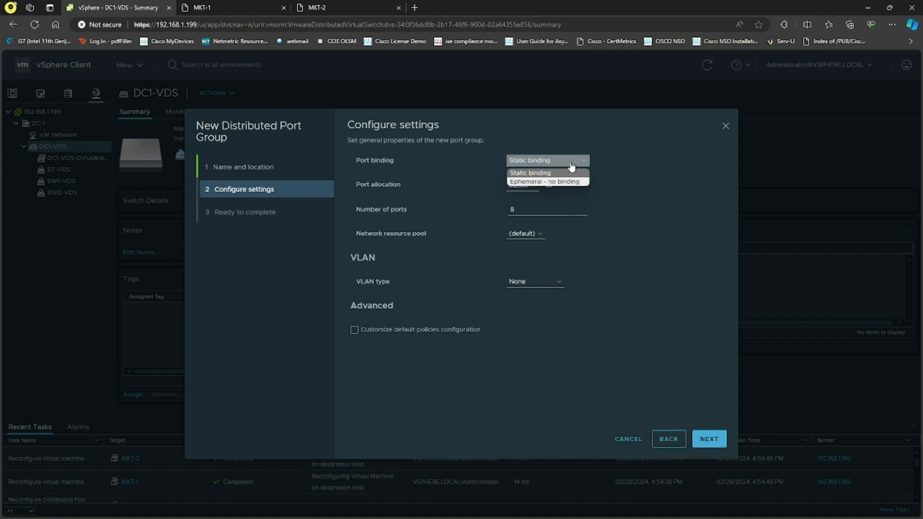
pyautogui.click(572, 173)
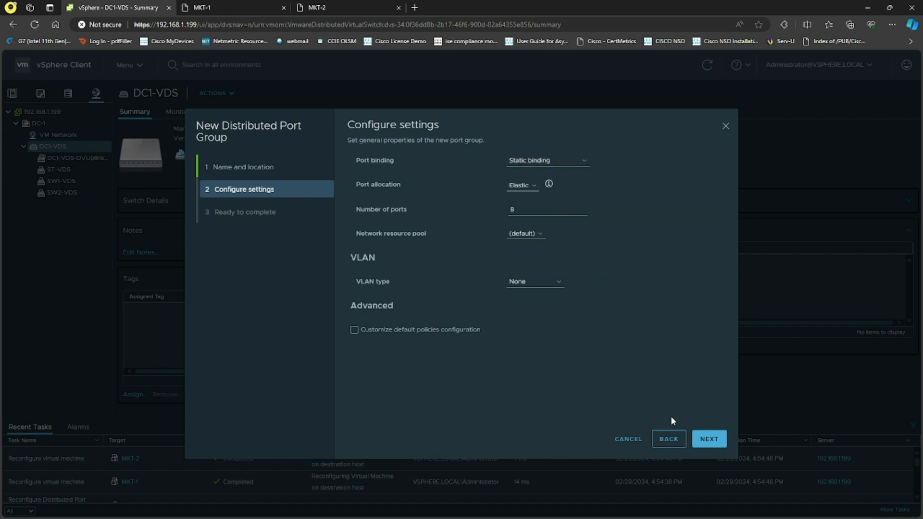
pyautogui.click(709, 437)
pyautogui.click(709, 438)
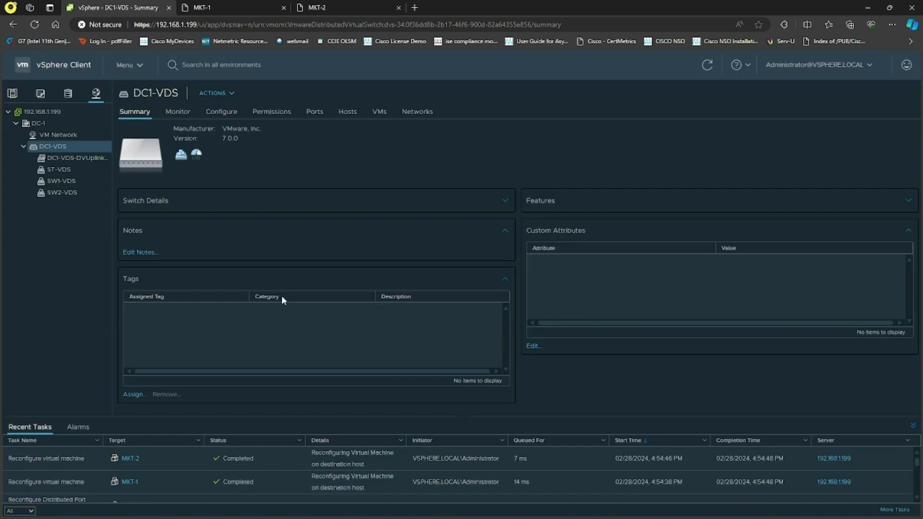
# Edit SW3-VDS teaming and failover so only Uplink 1 stays active and Uplinks 2 through 8 are unused
pyautogui.click(221, 112)
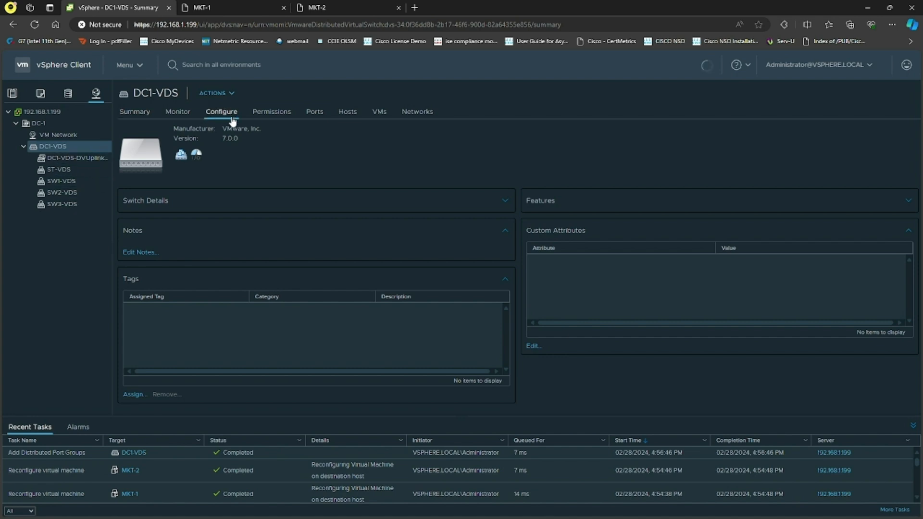
pyautogui.click(178, 160)
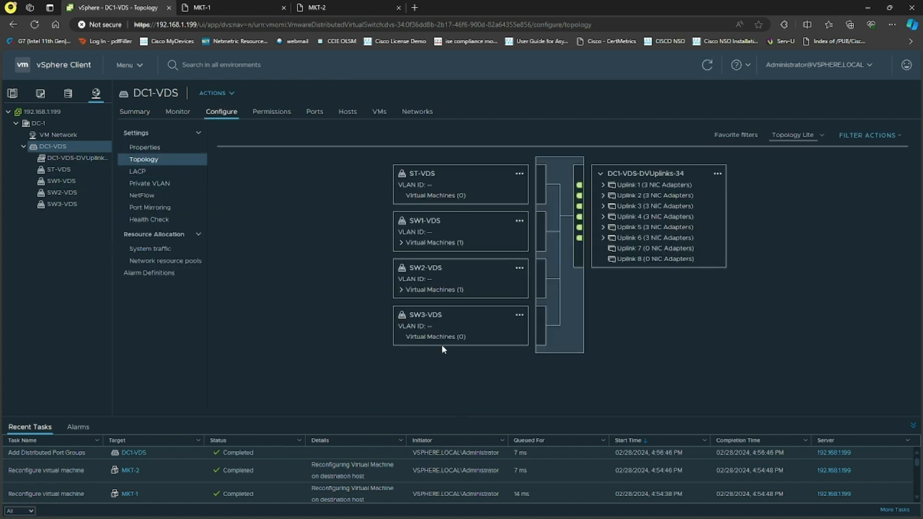
pyautogui.click(522, 316)
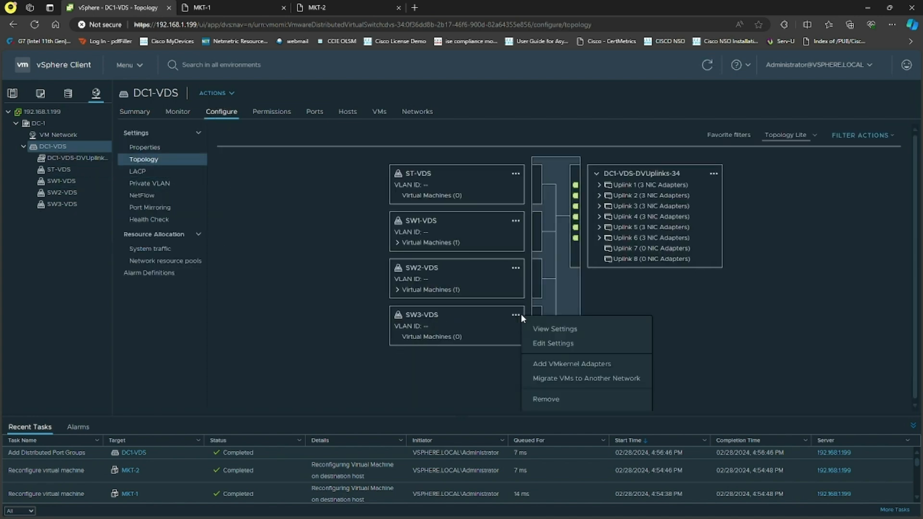
pyautogui.click(575, 350)
pyautogui.click(302, 222)
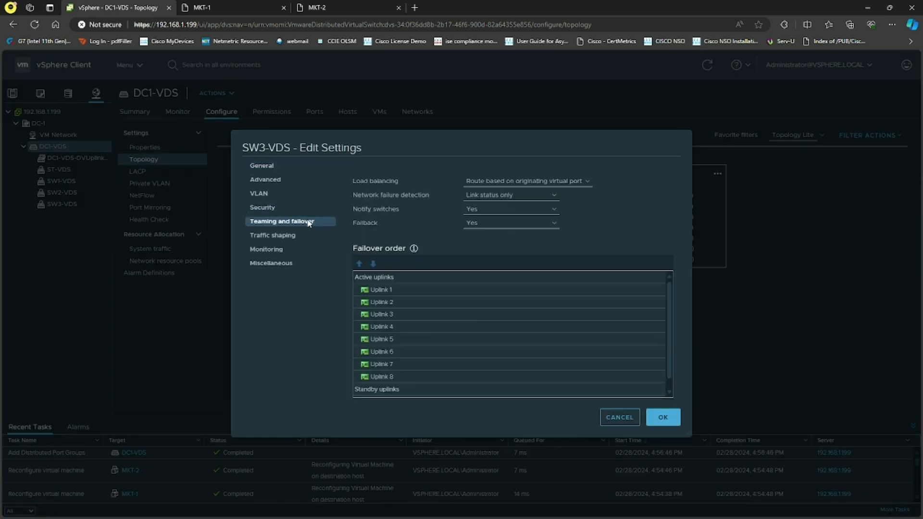
pyautogui.click(402, 303)
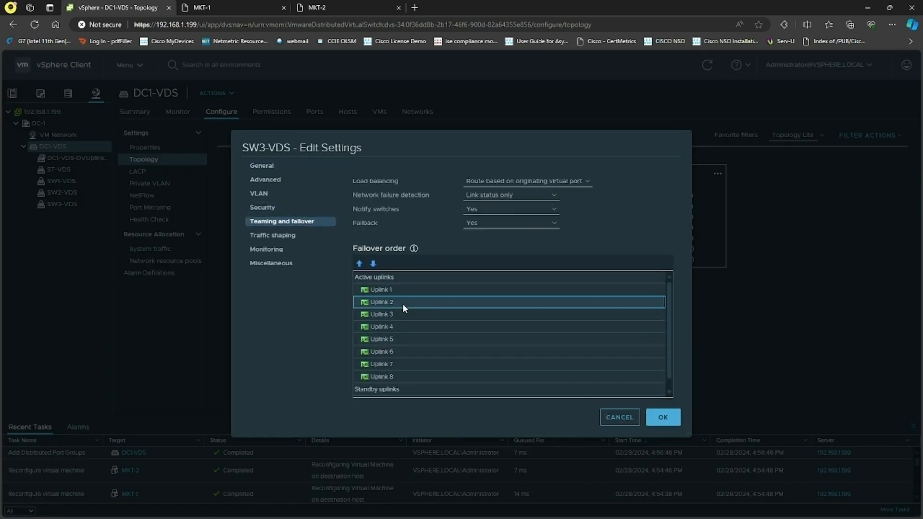
pyautogui.keyDown('shift'); pyautogui.click(406, 378); pyautogui.keyUp('shift')
pyautogui.click(373, 263)
pyautogui.click(373, 263)
pyautogui.click(395, 290)
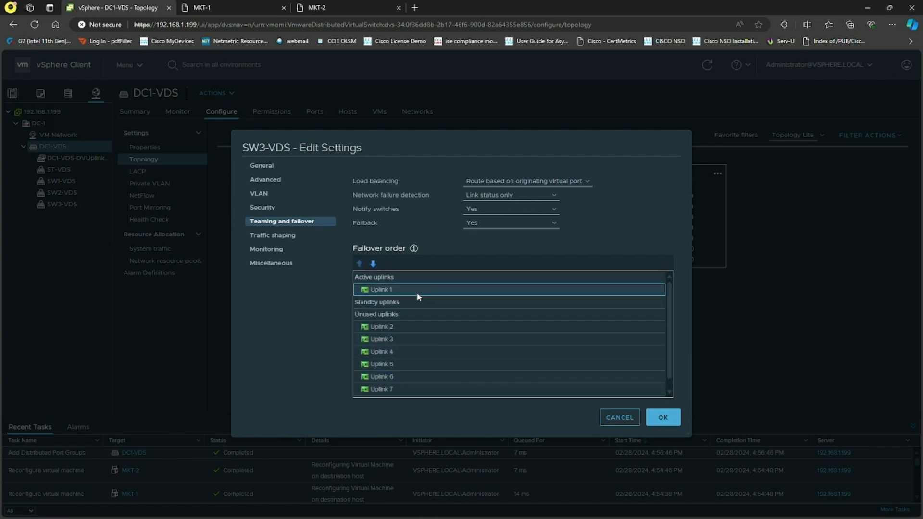
pyautogui.click(663, 419)
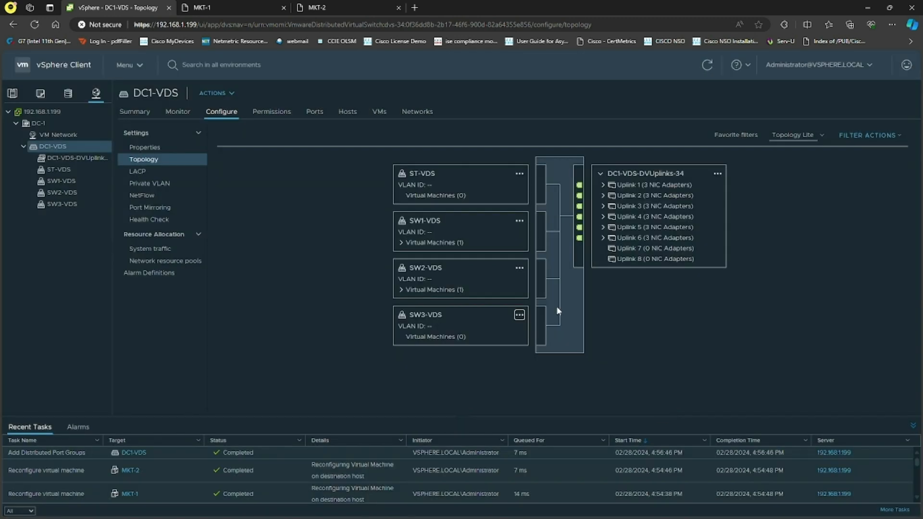
pyautogui.click(632, 186)
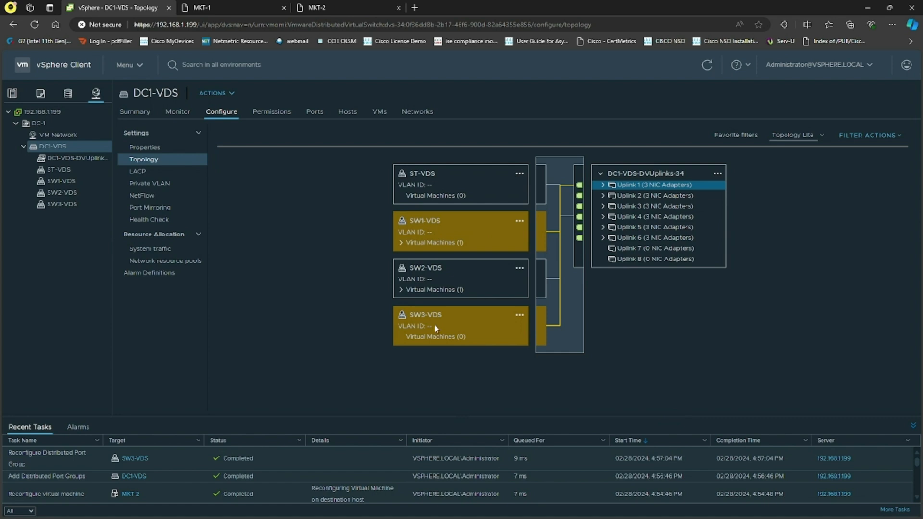
# Connect network adapter 1 of the MKT-2 virtual machine to the SW3-VDS port group
pyautogui.click(14, 94)
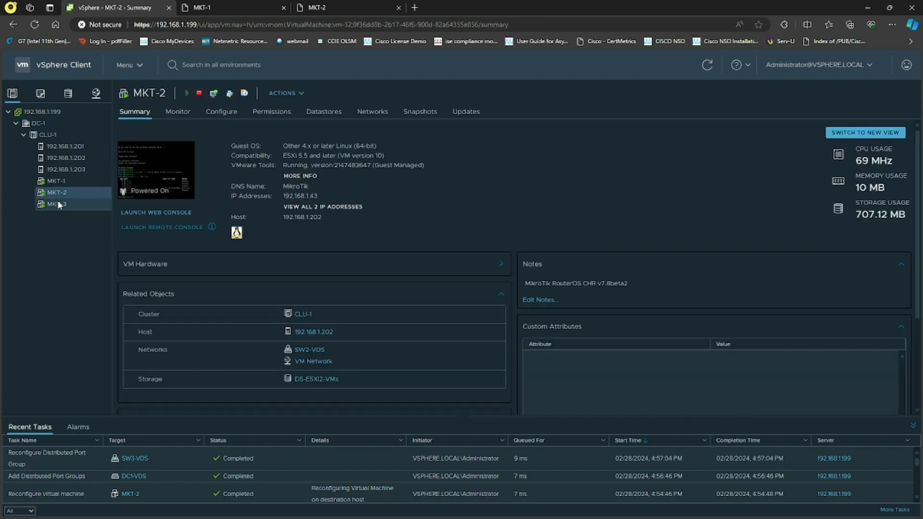
pyautogui.click(301, 93)
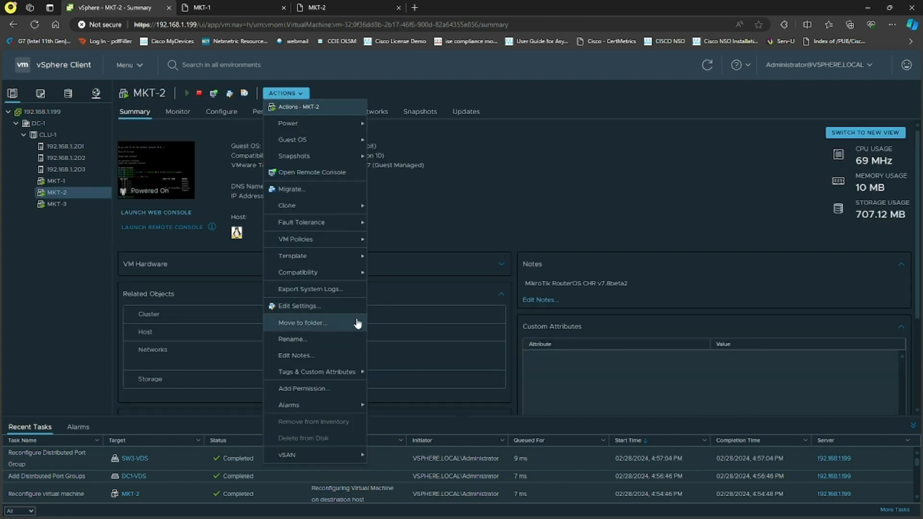
pyautogui.click(311, 306)
pyautogui.click(469, 259)
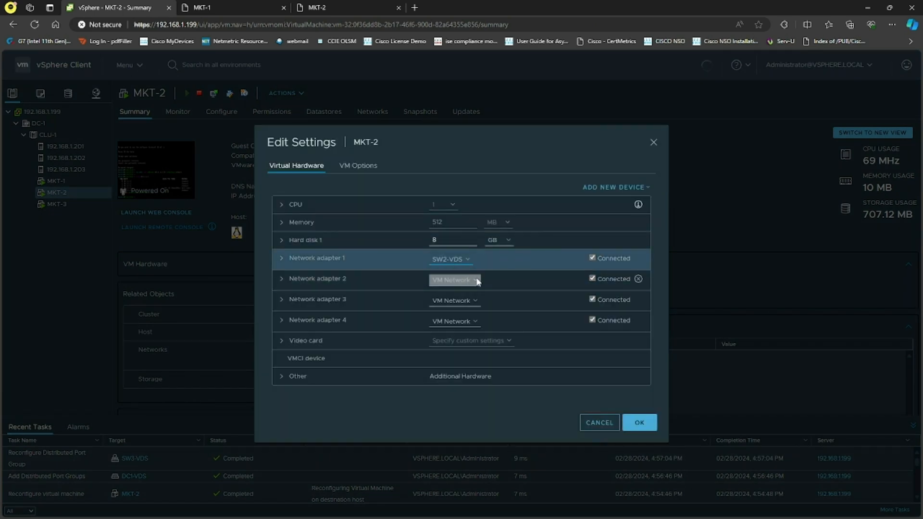
pyautogui.click(470, 281)
pyautogui.click(385, 283)
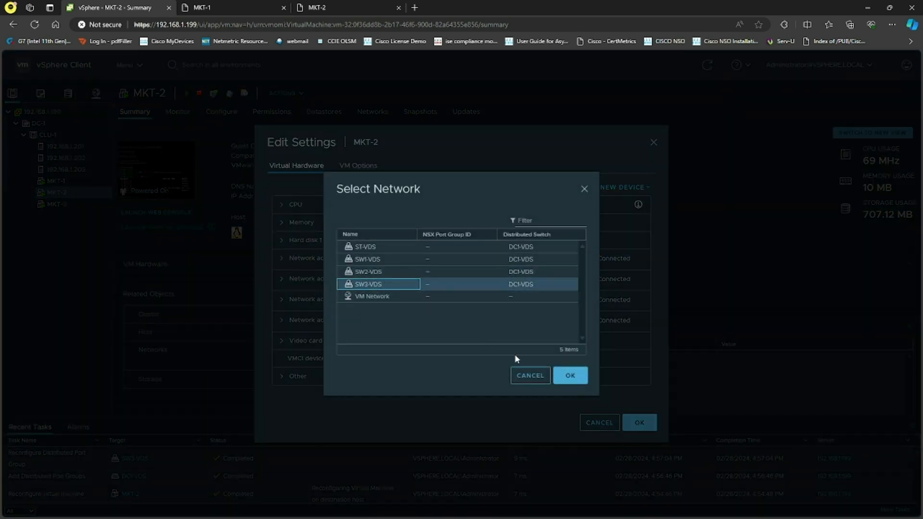
pyautogui.click(558, 375)
pyautogui.click(640, 423)
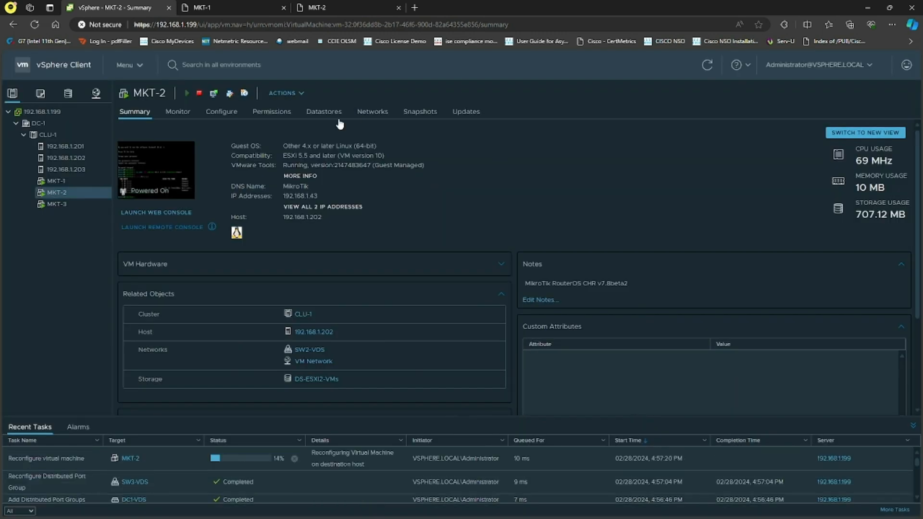
# Examine the DC1-VDS topology to see which port groups are carried by Uplink 1
pyautogui.click(96, 93)
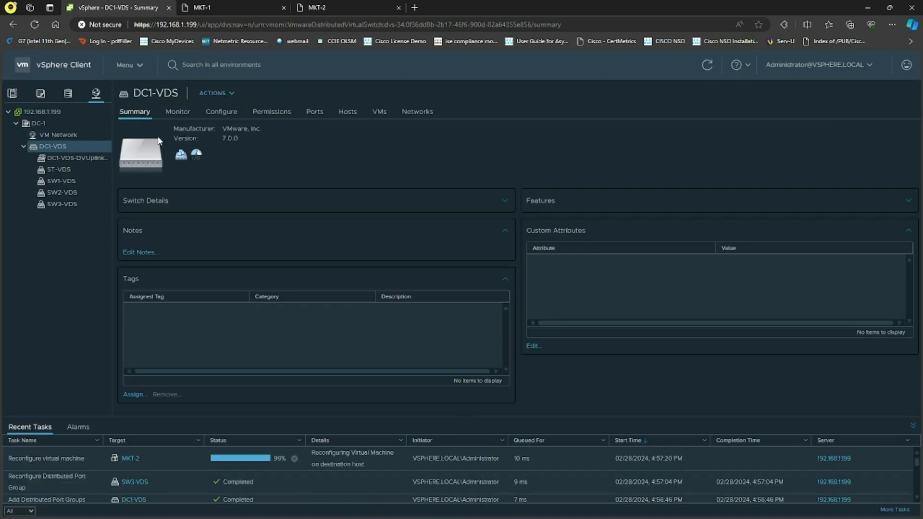
pyautogui.click(221, 113)
pyautogui.click(164, 159)
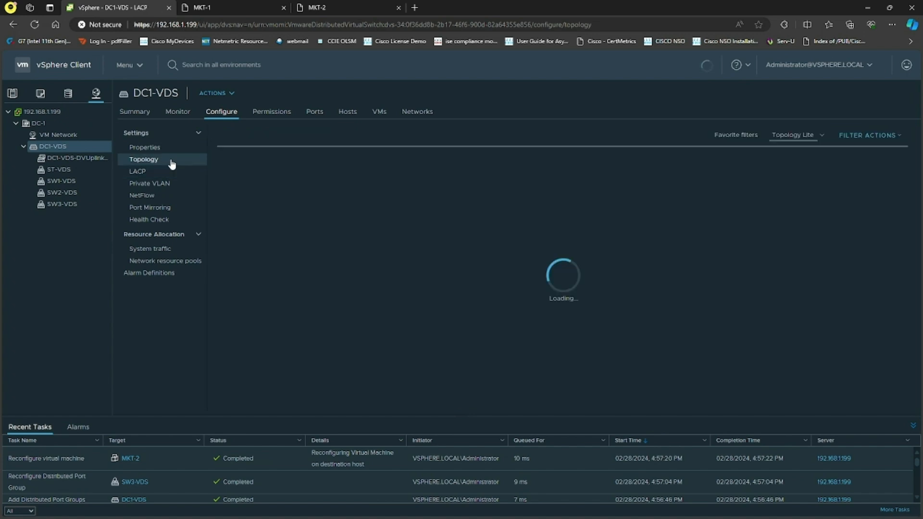
pyautogui.click(647, 185)
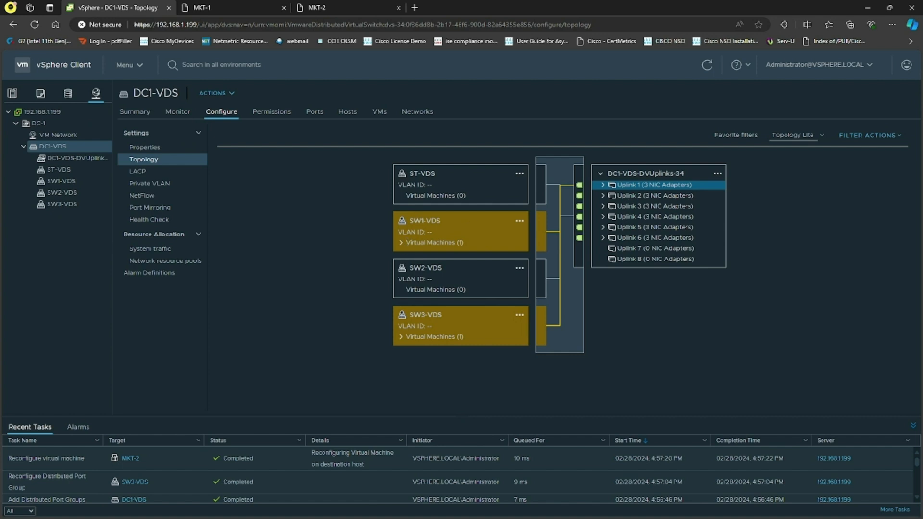
pyautogui.hotkey('alt', 'Tab')
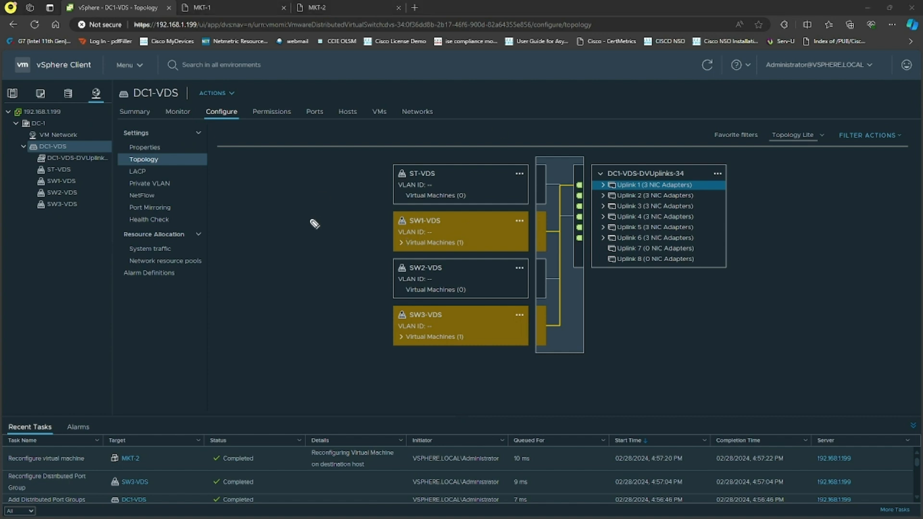
pyautogui.moveTo(353, 223)
pyautogui.mouseDown()
pyautogui.moveTo(362, 244)
pyautogui.moveTo(378, 235)
pyautogui.mouseUp()
pyautogui.moveTo(364, 324); pyautogui.dragTo(381, 329)
pyautogui.moveTo(596, 190); pyautogui.dragTo(621, 190)
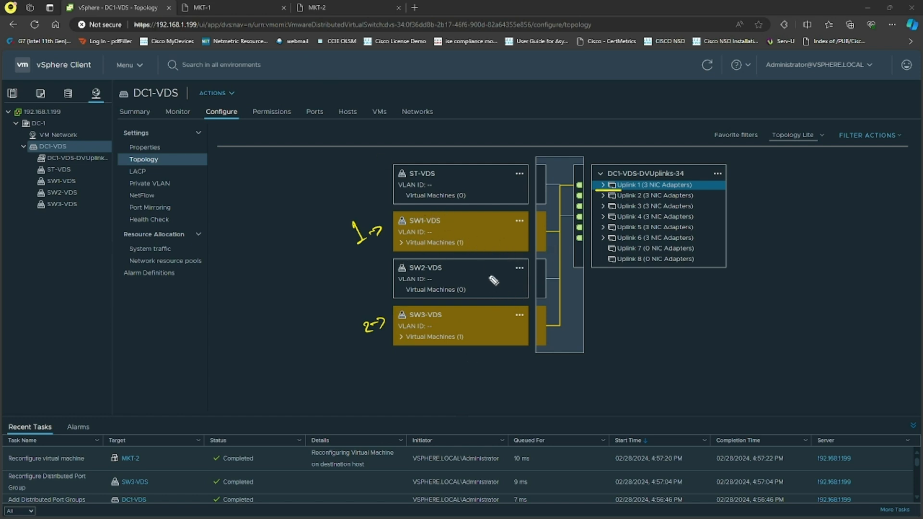
pyautogui.press('Escape')
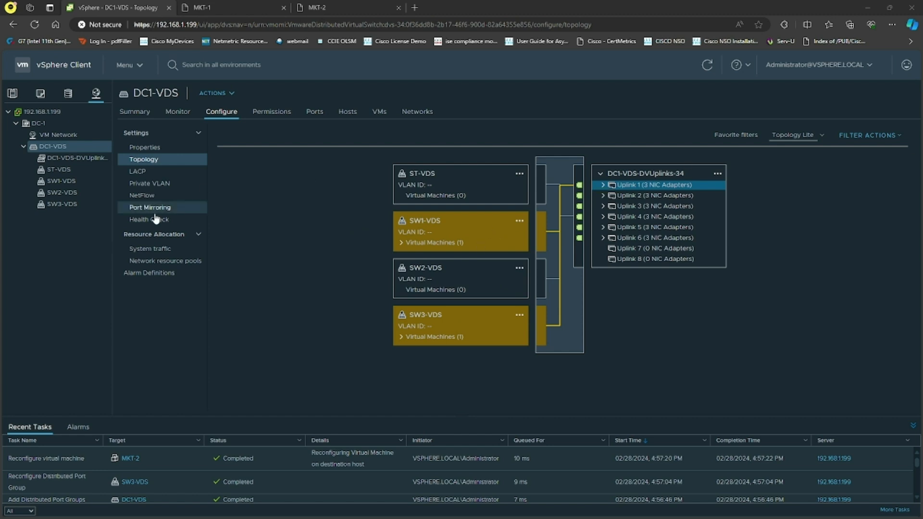
# Ping 10.1.1.1 from MKT-2's web console to retest connectivity between the two routers
pyautogui.click(13, 95)
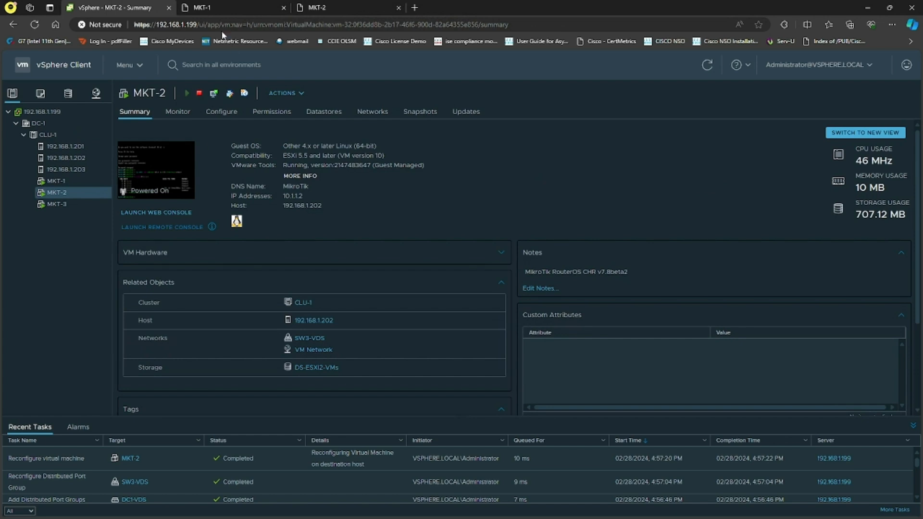
pyautogui.click(336, 7)
pyautogui.write('ping 10.1.1.1')
pyautogui.press('Return')
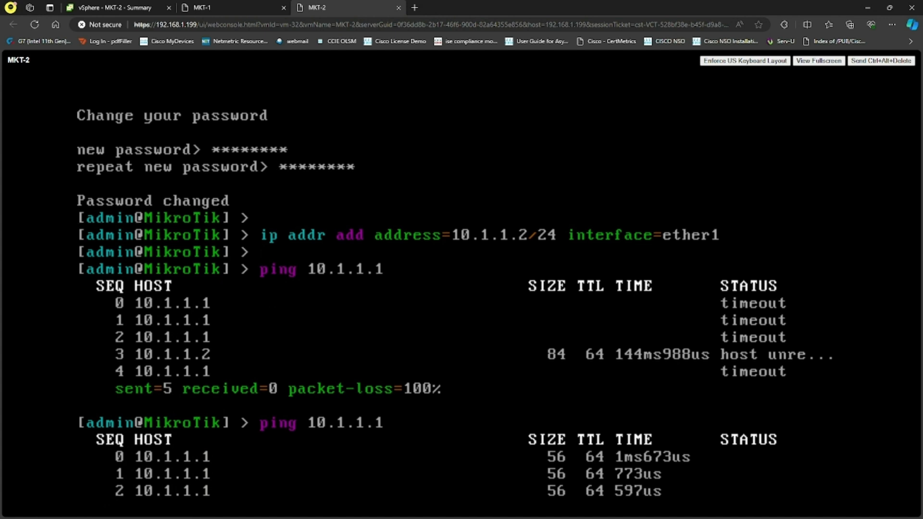
pyautogui.hotkey('ctrl', 'c')
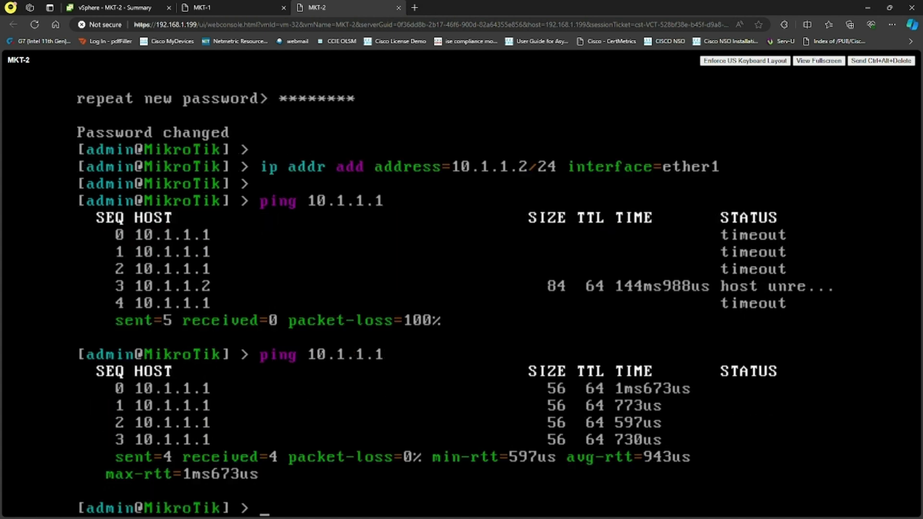
# Review the DC1-VDS topology again, tracing the paths of SW1-VDS and SW3-VDS through Uplink 1
pyautogui.click(87, 8)
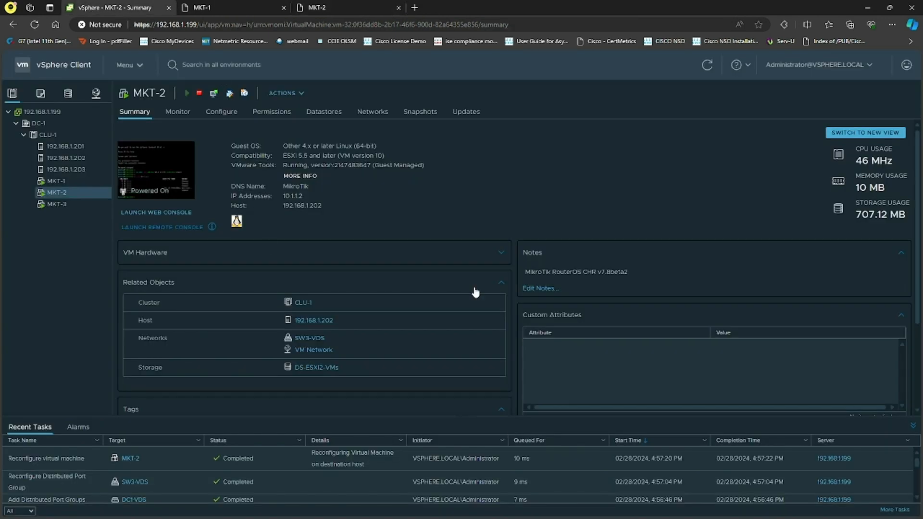
pyautogui.click(95, 93)
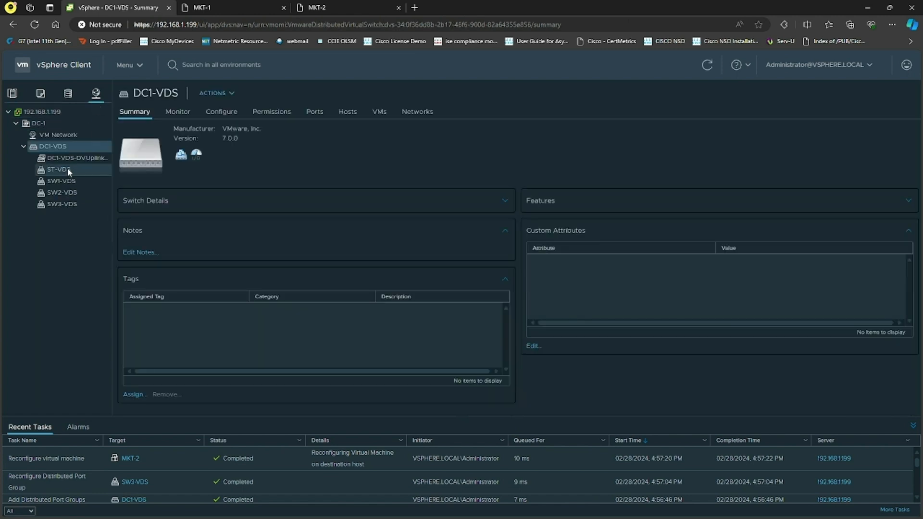
pyautogui.click(222, 112)
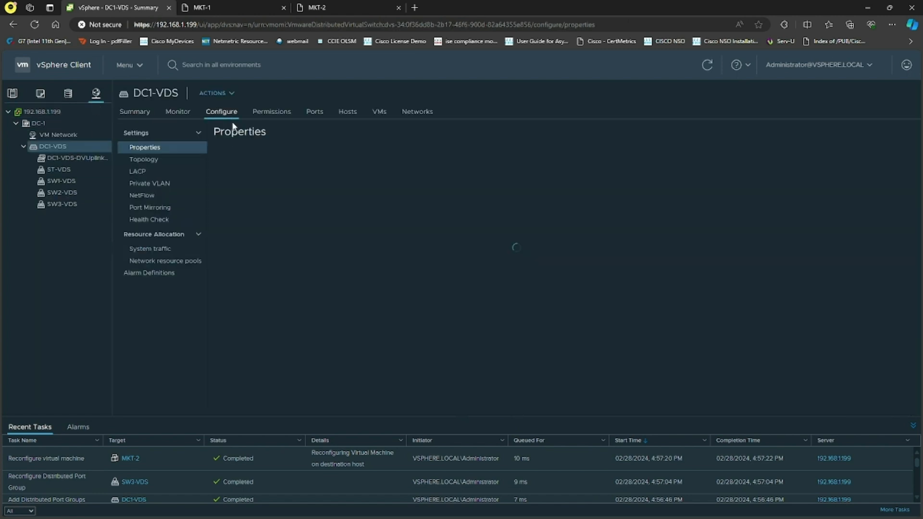
pyautogui.click(159, 161)
pyautogui.click(643, 188)
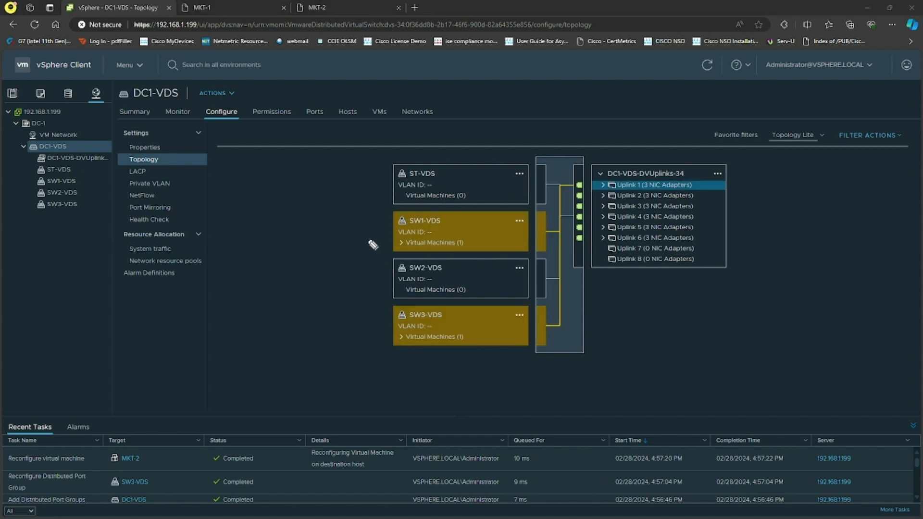
pyautogui.moveTo(350, 233); pyautogui.dragTo(351, 245)
pyautogui.moveTo(361, 237); pyautogui.dragTo(375, 241)
pyautogui.moveTo(364, 333)
pyautogui.mouseDown()
pyautogui.moveTo(378, 344)
pyautogui.moveTo(553, 323)
pyautogui.moveTo(555, 245)
pyautogui.moveTo(574, 195)
pyautogui.moveTo(605, 188)
pyautogui.mouseUp()
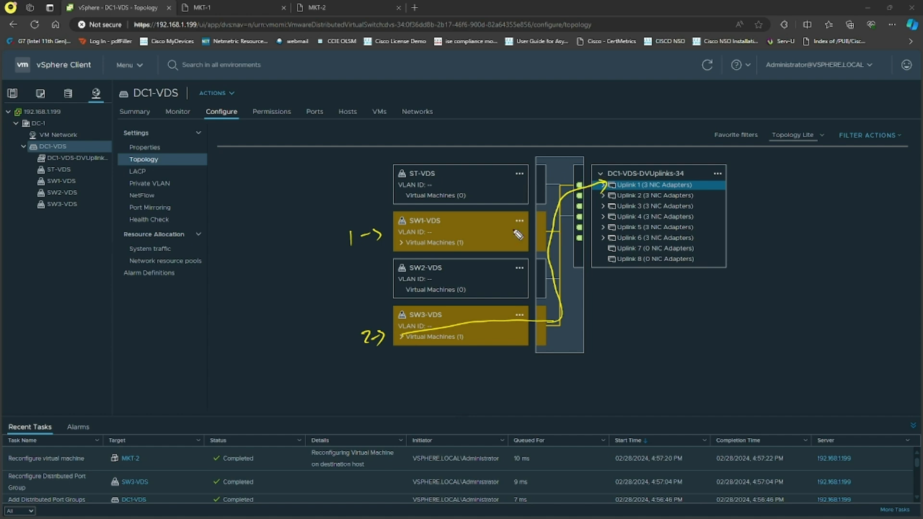
pyautogui.moveTo(505, 224); pyautogui.dragTo(505, 230)
pyautogui.moveTo(608, 185); pyautogui.dragTo(818, 176)
pyautogui.moveTo(790, 164)
pyautogui.mouseDown()
pyautogui.moveTo(817, 198)
pyautogui.moveTo(830, 153)
pyautogui.moveTo(861, 144)
pyautogui.moveTo(865, 166)
pyautogui.moveTo(900, 158)
pyautogui.mouseUp()
pyautogui.moveTo(817, 178)
pyautogui.mouseDown()
pyautogui.moveTo(812, 192)
pyautogui.moveTo(673, 202)
pyautogui.moveTo(616, 193)
pyautogui.moveTo(620, 185)
pyautogui.mouseUp()
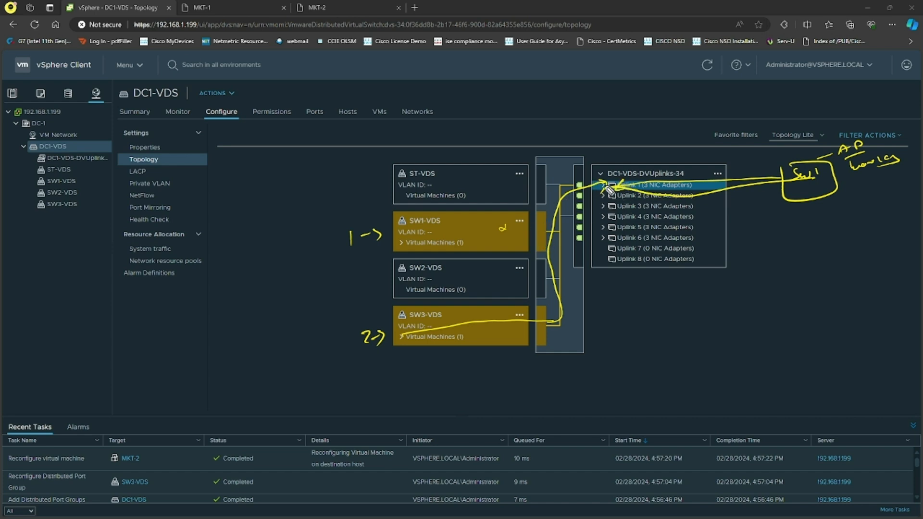
pyautogui.moveTo(567, 208)
pyautogui.mouseDown()
pyautogui.moveTo(473, 242)
pyautogui.moveTo(497, 245)
pyautogui.mouseUp()
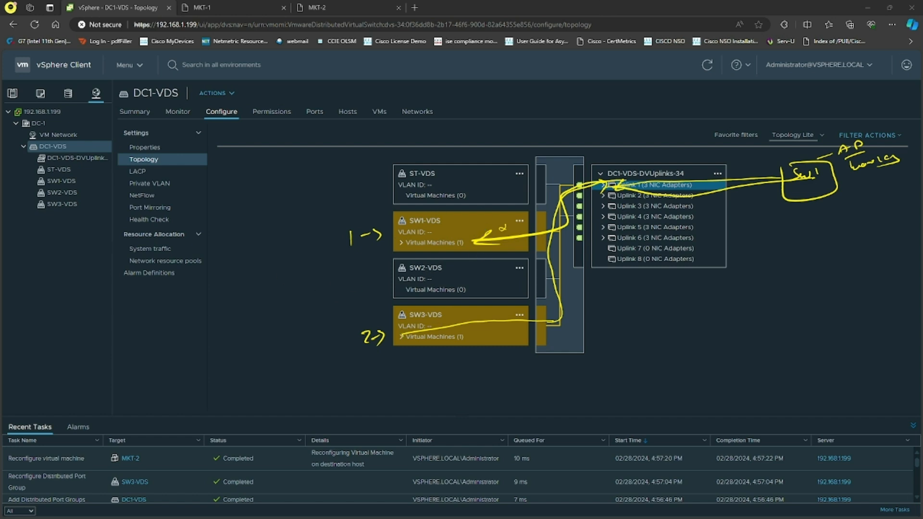
# Reconnect network adapter 1 of the MKT-2 virtual machine to the SW2-VDS port group
pyautogui.press('Escape')
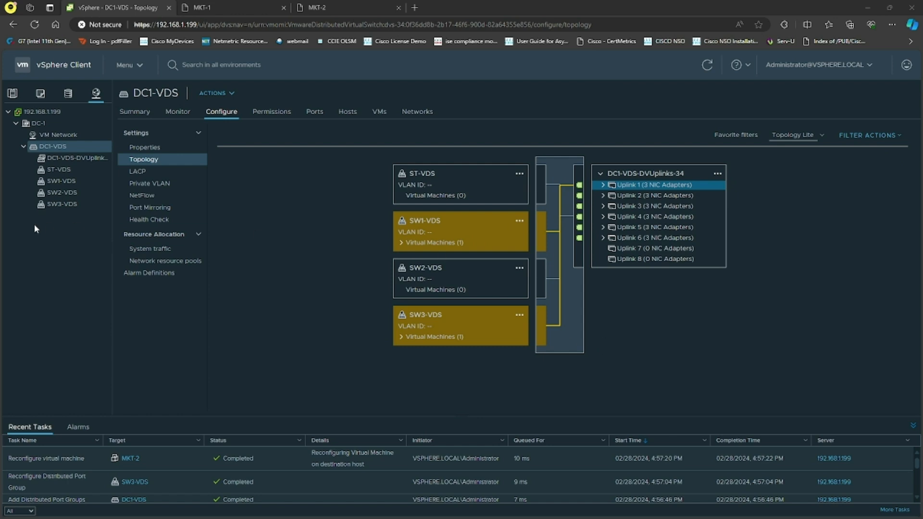
pyautogui.click(13, 94)
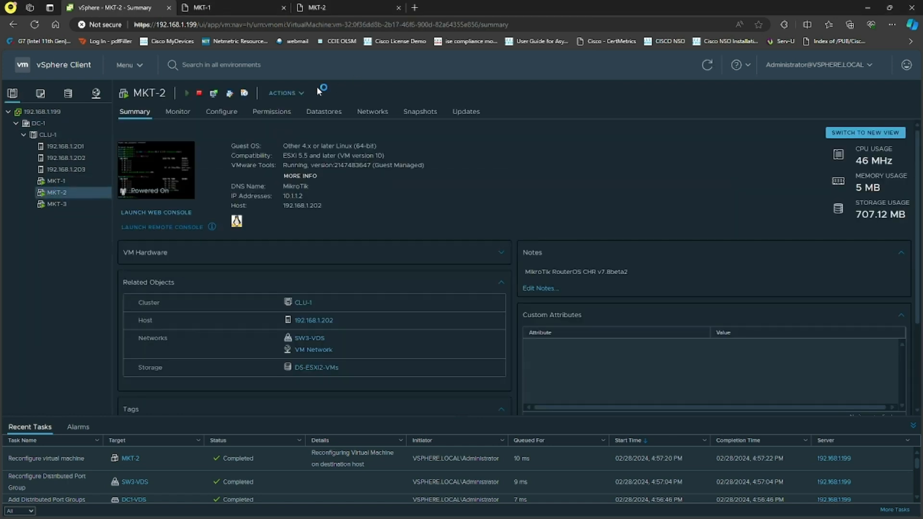
pyautogui.click(284, 93)
pyautogui.click(313, 305)
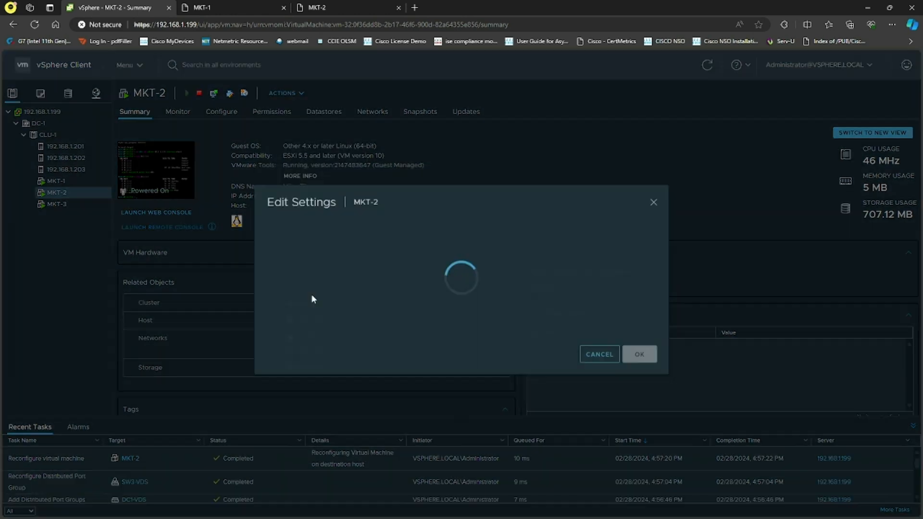
pyautogui.click(463, 280)
pyautogui.click(443, 280)
pyautogui.click(383, 271)
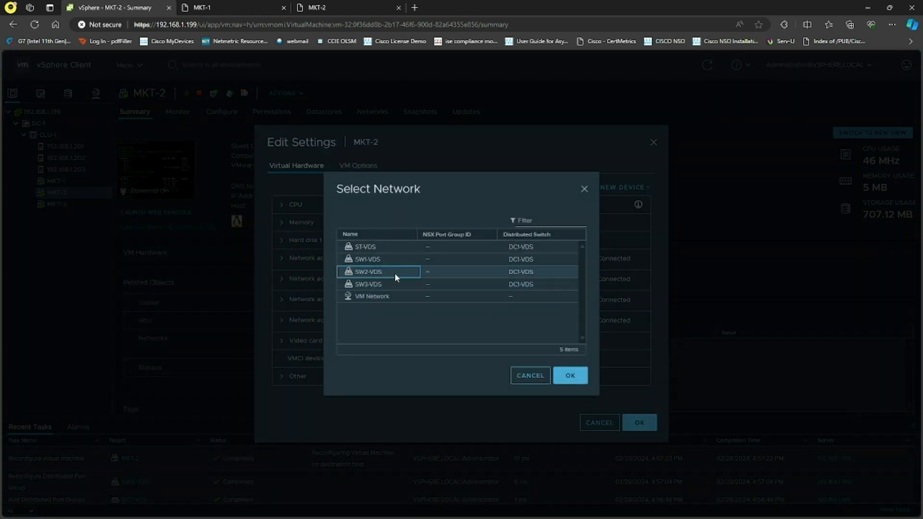
pyautogui.click(570, 376)
pyautogui.click(640, 422)
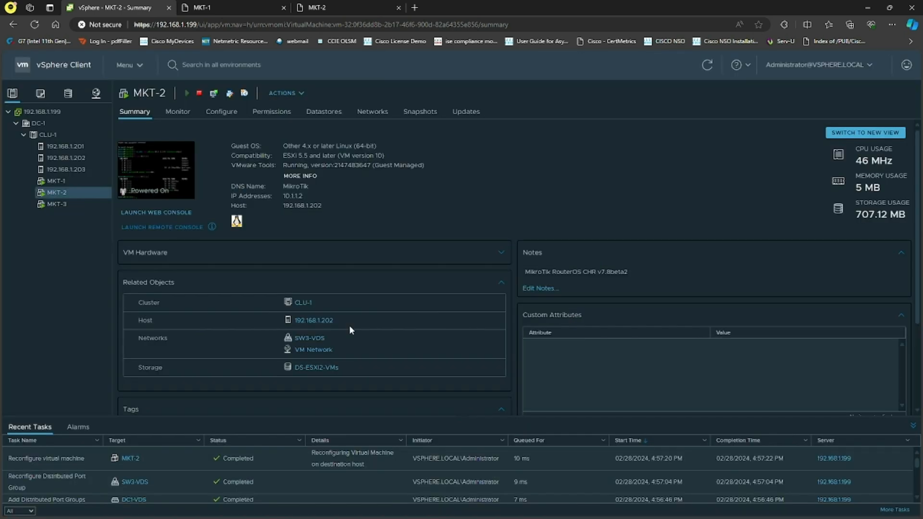
# Delete the SW3-VDS distributed port group from DC1-VDS
pyautogui.click(95, 93)
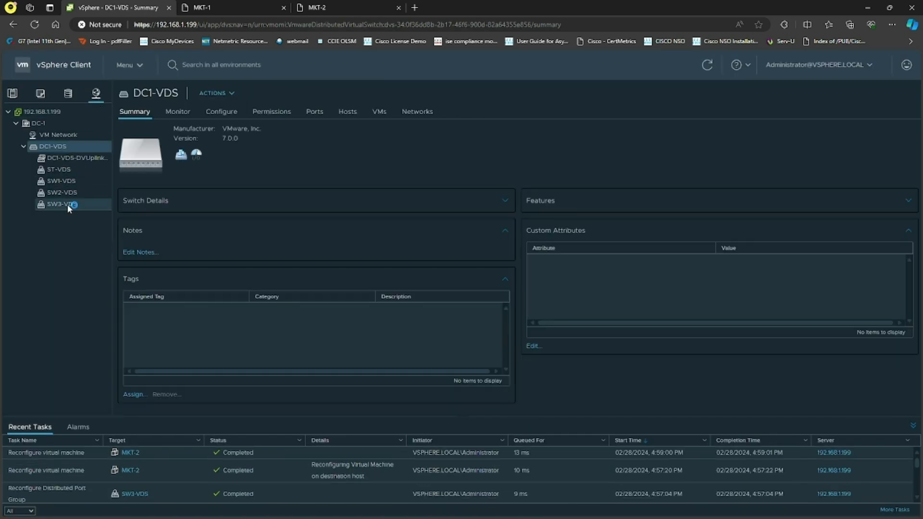
pyautogui.rightClick(67, 203)
pyautogui.click(92, 362)
pyautogui.press('Return')
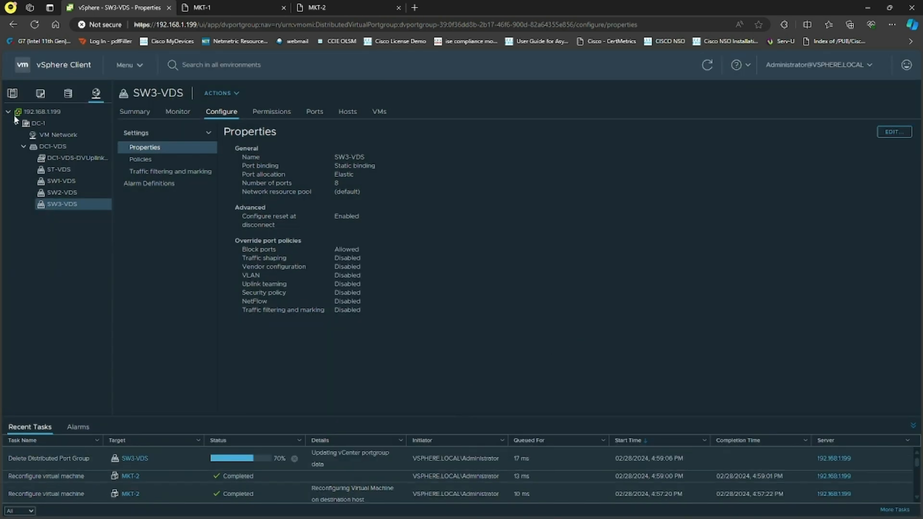
pyautogui.click(28, 113)
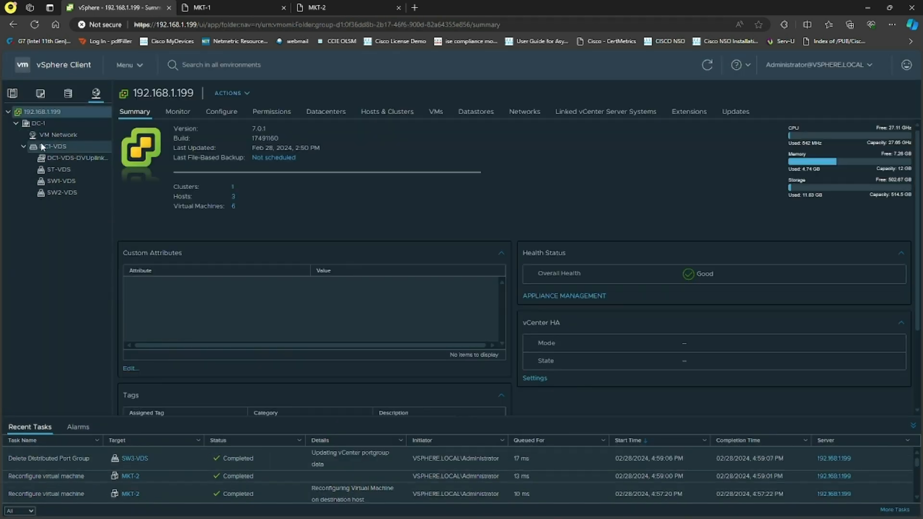
pyautogui.click(12, 94)
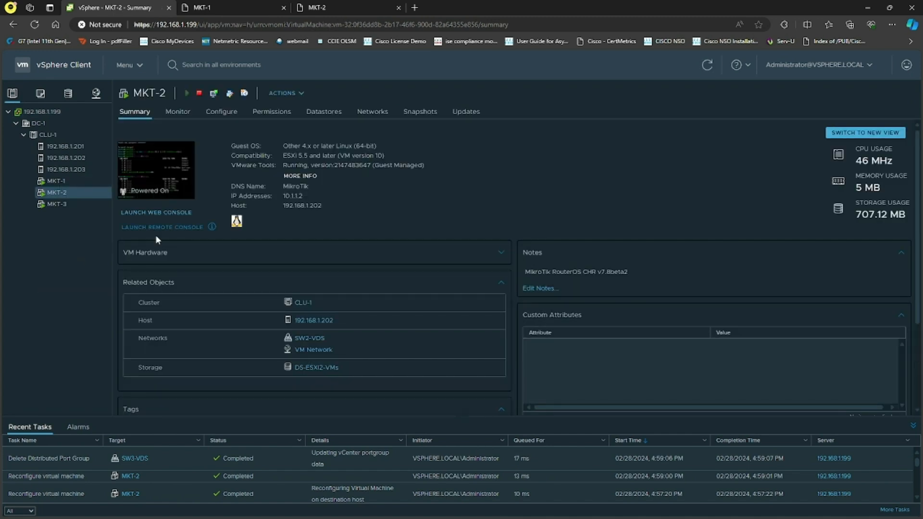
# Switch to Microsoft Whiteboard and erase the three 'uplinks' labels beside the VDS diagram
pyautogui.hotkey('alt', 'Tab')
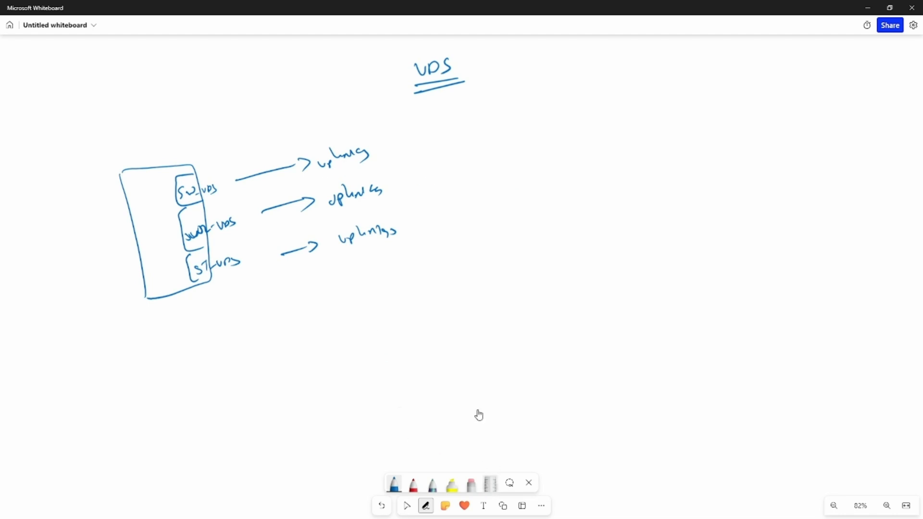
pyautogui.click(489, 484)
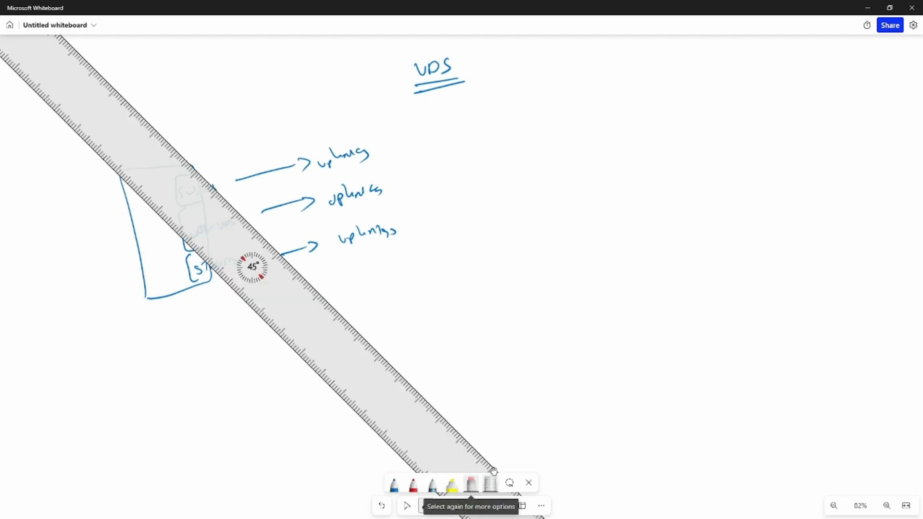
pyautogui.click(489, 484)
pyautogui.moveTo(358, 164)
pyautogui.mouseDown()
pyautogui.moveTo(323, 163)
pyautogui.moveTo(360, 149)
pyautogui.moveTo(361, 200)
pyautogui.moveTo(351, 208)
pyautogui.moveTo(365, 245)
pyautogui.moveTo(394, 199)
pyautogui.mouseUp()
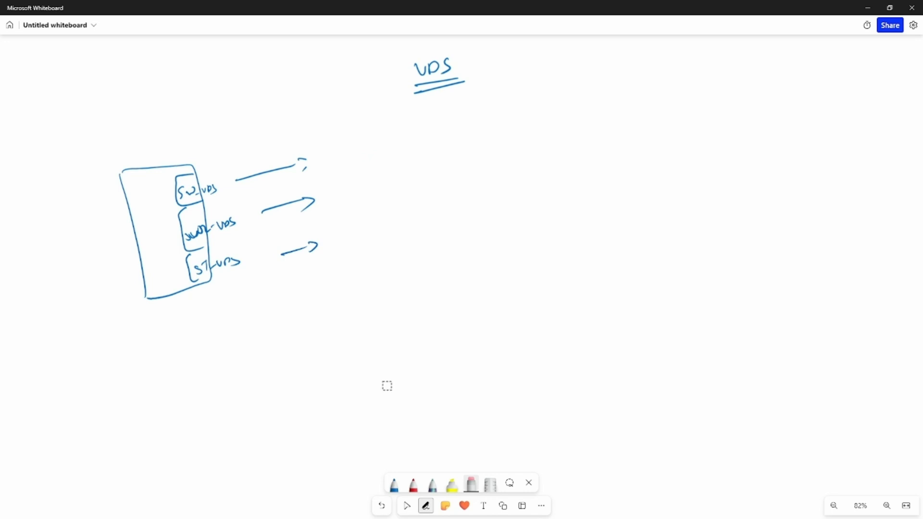
# Draw boxes labelled SW1, SW2 and ST-SW at the ends of the three port group arrows
pyautogui.click(394, 485)
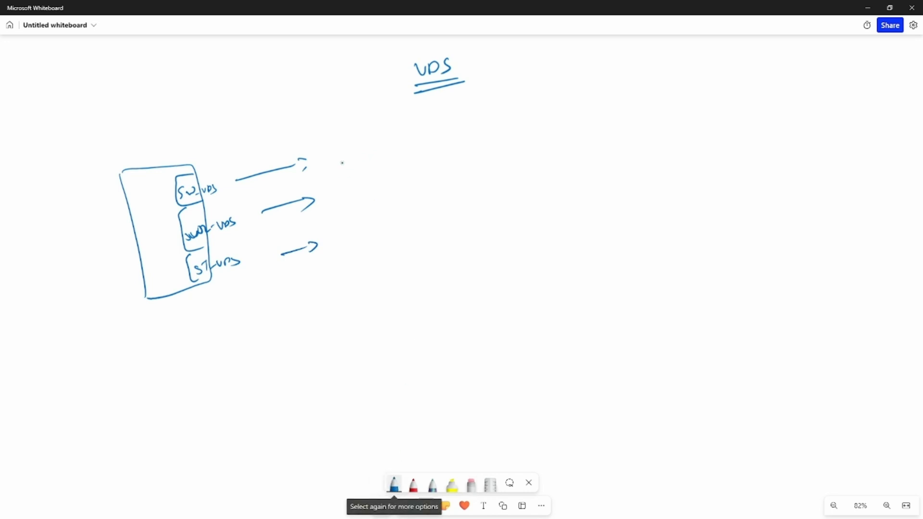
pyautogui.moveTo(335, 154)
pyautogui.mouseDown()
pyautogui.moveTo(329, 162)
pyautogui.moveTo(359, 161)
pyautogui.mouseUp()
pyautogui.moveTo(324, 143)
pyautogui.mouseDown()
pyautogui.moveTo(377, 140)
pyautogui.moveTo(319, 153)
pyautogui.mouseUp()
pyautogui.moveTo(361, 195); pyautogui.dragTo(374, 194)
pyautogui.moveTo(376, 191); pyautogui.dragTo(390, 199)
pyautogui.moveTo(332, 188)
pyautogui.mouseDown()
pyautogui.moveTo(406, 198)
pyautogui.moveTo(337, 189)
pyautogui.mouseUp()
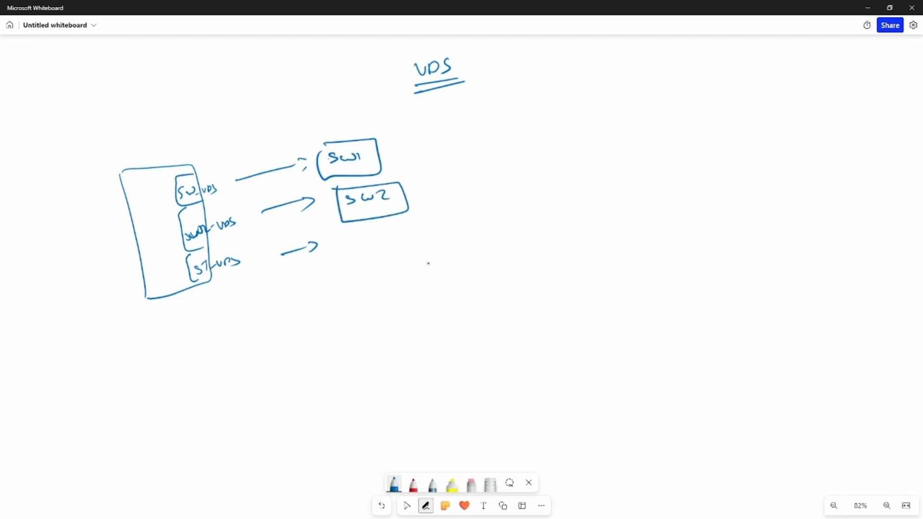
pyautogui.moveTo(367, 235); pyautogui.dragTo(351, 248)
pyautogui.moveTo(368, 235)
pyautogui.mouseDown()
pyautogui.moveTo(388, 245)
pyautogui.moveTo(431, 232)
pyautogui.moveTo(399, 227)
pyautogui.moveTo(378, 272)
pyautogui.moveTo(345, 230)
pyautogui.mouseUp()
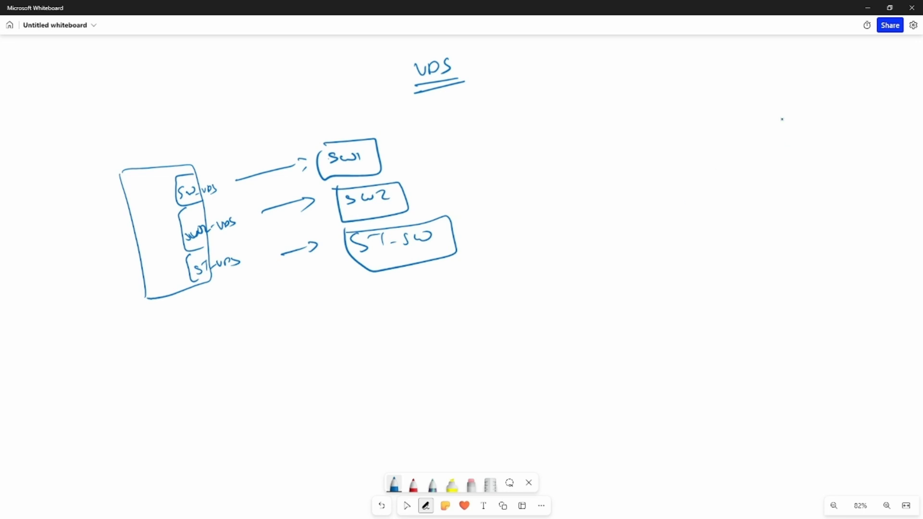
# Sketch a stack of physical switches SW1, SW2 and ST-SW on the right, linked to each other
pyautogui.moveTo(809, 84)
pyautogui.mouseDown()
pyautogui.moveTo(801, 101)
pyautogui.moveTo(831, 99)
pyautogui.mouseUp()
pyautogui.moveTo(836, 94)
pyautogui.mouseDown()
pyautogui.moveTo(852, 124)
pyautogui.moveTo(804, 82)
pyautogui.mouseUp()
pyautogui.moveTo(814, 150); pyautogui.dragTo(799, 170)
pyautogui.moveTo(813, 163); pyautogui.dragTo(840, 162)
pyautogui.moveTo(802, 145)
pyautogui.mouseDown()
pyautogui.moveTo(831, 143)
pyautogui.moveTo(798, 149)
pyautogui.mouseUp()
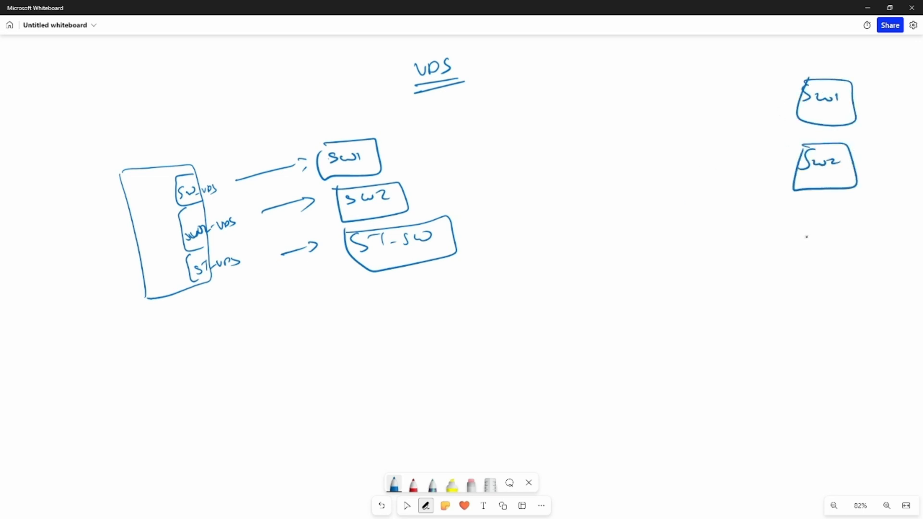
pyautogui.moveTo(849, 236); pyautogui.dragTo(861, 245)
pyautogui.moveTo(806, 222)
pyautogui.mouseDown()
pyautogui.moveTo(870, 260)
pyautogui.moveTo(793, 229)
pyautogui.mouseUp()
pyautogui.moveTo(831, 191); pyautogui.dragTo(830, 225)
pyautogui.moveTo(840, 199); pyautogui.dragTo(839, 226)
pyautogui.moveTo(838, 145); pyautogui.dragTo(838, 126)
pyautogui.moveTo(842, 138); pyautogui.dragTo(849, 140)
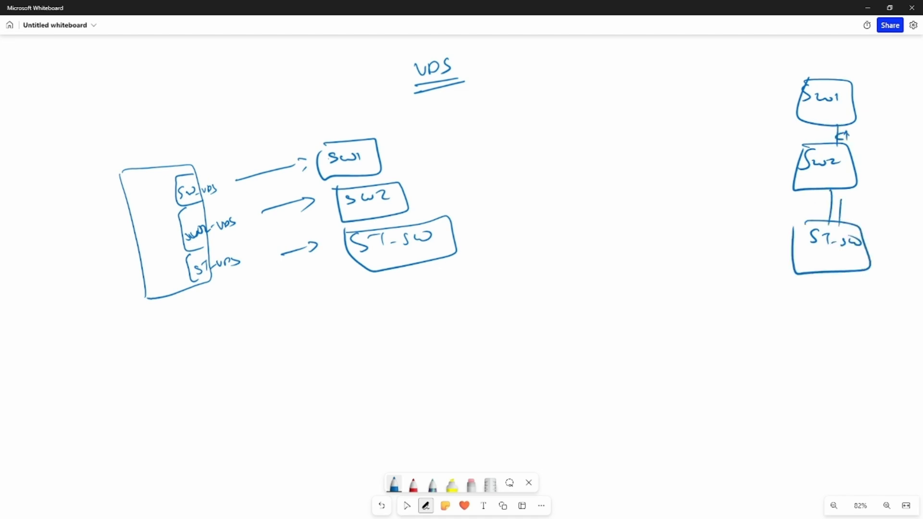
# Draw three host boxes to the left of the switch stack, each connected to its switch
pyautogui.moveTo(832, 203); pyautogui.dragTo(840, 207)
pyautogui.moveTo(795, 101)
pyautogui.mouseDown()
pyautogui.moveTo(738, 106)
pyautogui.moveTo(731, 130)
pyautogui.mouseUp()
pyautogui.moveTo(735, 89)
pyautogui.mouseDown()
pyautogui.moveTo(637, 149)
pyautogui.moveTo(728, 136)
pyautogui.mouseUp()
pyautogui.moveTo(779, 171); pyautogui.dragTo(758, 174)
pyautogui.moveTo(793, 180)
pyautogui.mouseDown()
pyautogui.moveTo(744, 183)
pyautogui.moveTo(742, 204)
pyautogui.mouseUp()
pyautogui.moveTo(740, 161); pyautogui.dragTo(685, 219)
pyautogui.moveTo(791, 246); pyautogui.dragTo(772, 248)
pyautogui.moveTo(782, 250); pyautogui.dragTo(762, 269)
pyautogui.moveTo(764, 237)
pyautogui.mouseDown()
pyautogui.moveTo(625, 246)
pyautogui.moveTo(747, 273)
pyautogui.mouseUp()
pyautogui.moveTo(667, 128); pyautogui.dragTo(681, 135)
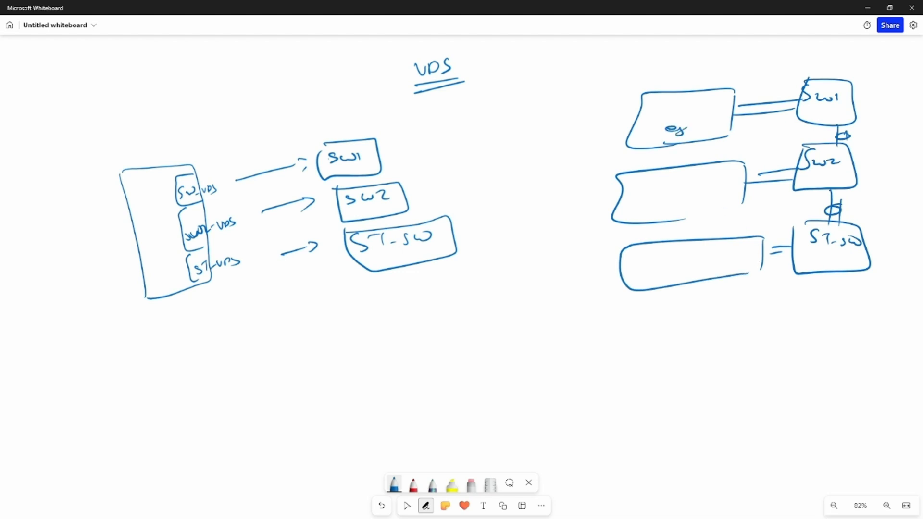
# Label the hosts esxi, esxi2 and esxi, circle the link bundles and write LACP above them
pyautogui.moveTo(698, 183); pyautogui.dragTo(710, 191)
pyautogui.moveTo(678, 270); pyautogui.dragTo(670, 280)
pyautogui.moveTo(687, 269); pyautogui.dragTo(680, 278)
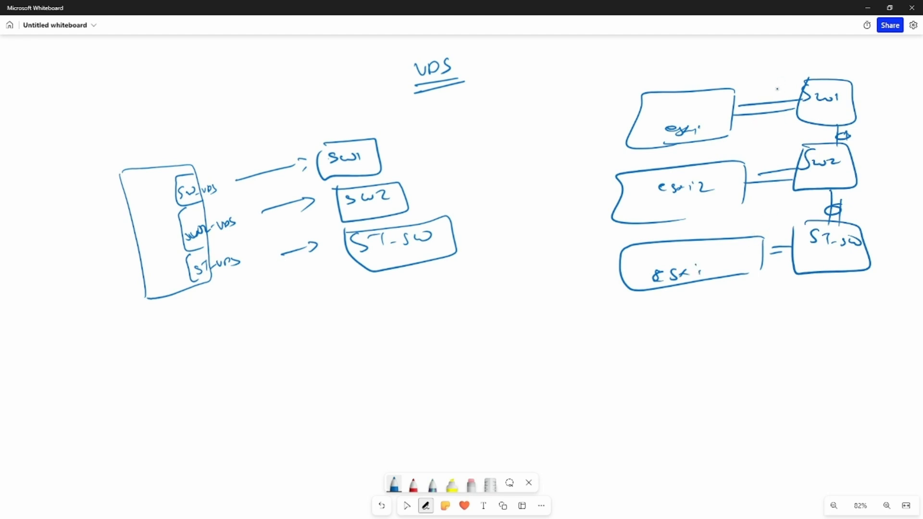
pyautogui.moveTo(762, 94)
pyautogui.mouseDown()
pyautogui.moveTo(758, 124)
pyautogui.moveTo(764, 96)
pyautogui.mouseUp()
pyautogui.moveTo(770, 167); pyautogui.dragTo(768, 169)
pyautogui.moveTo(779, 237)
pyautogui.mouseDown()
pyautogui.moveTo(770, 260)
pyautogui.moveTo(779, 239)
pyautogui.mouseUp()
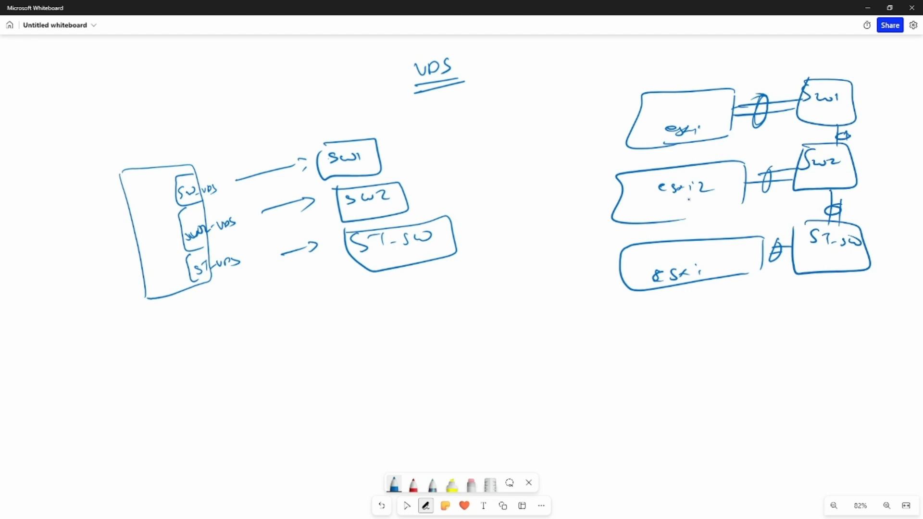
pyautogui.moveTo(738, 70); pyautogui.dragTo(746, 80)
pyautogui.moveTo(755, 73); pyautogui.dragTo(759, 79)
pyautogui.click(769, 76)
# Draw cross-connection lines from each host to the other physical switches
pyautogui.moveTo(720, 123); pyautogui.dragTo(794, 171)
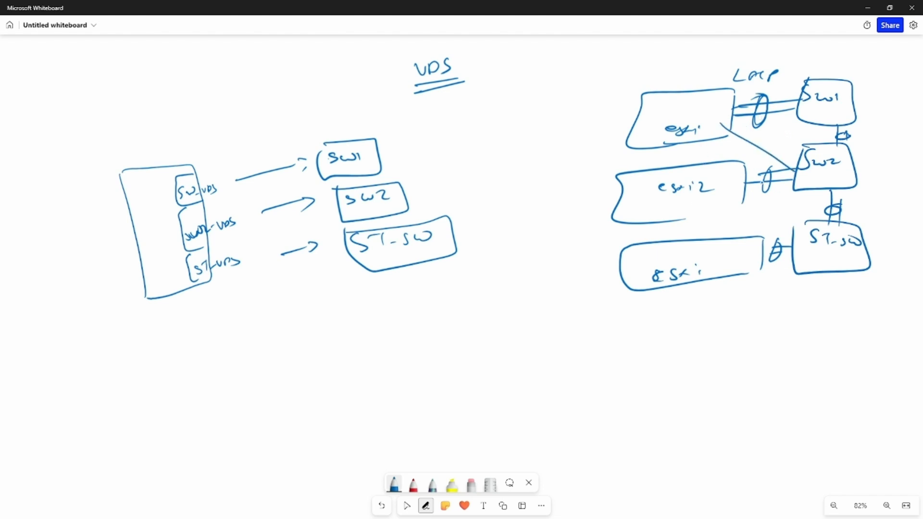
pyautogui.moveTo(730, 139); pyautogui.dragTo(793, 235)
pyautogui.moveTo(736, 181); pyautogui.dragTo(805, 116)
pyautogui.moveTo(731, 191); pyautogui.dragTo(804, 177)
pyautogui.moveTo(739, 189)
pyautogui.mouseDown()
pyautogui.moveTo(791, 247)
pyautogui.moveTo(798, 136)
pyautogui.mouseUp()
pyautogui.moveTo(738, 251)
pyautogui.mouseDown()
pyautogui.moveTo(796, 167)
pyautogui.moveTo(809, 250)
pyautogui.mouseUp()
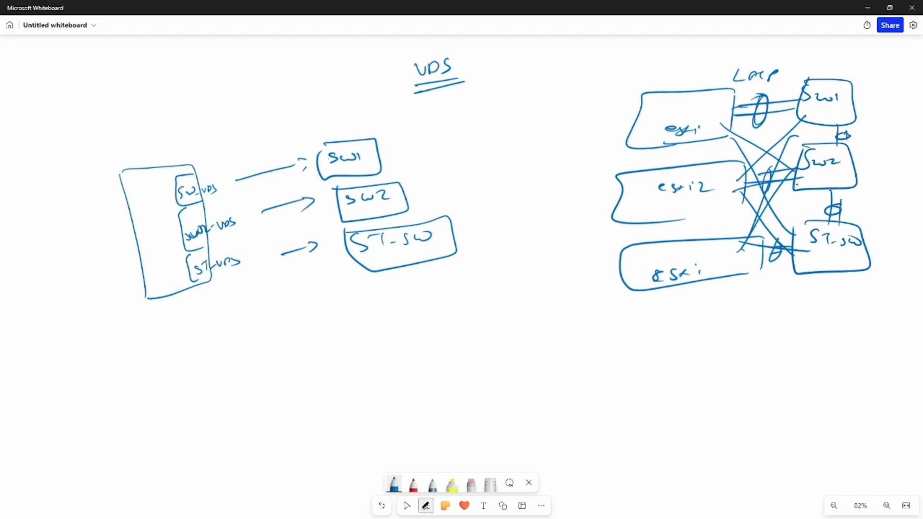
# Add a separate SW1 box with a curved link to the physical SW1 and enclose the switch stack in a rectangle
pyautogui.moveTo(834, 123)
pyautogui.mouseDown()
pyautogui.moveTo(834, 146)
pyautogui.moveTo(843, 130)
pyautogui.mouseUp()
pyautogui.moveTo(525, 107); pyautogui.dragTo(514, 121)
pyautogui.moveTo(524, 108); pyautogui.dragTo(551, 120)
pyautogui.moveTo(514, 102)
pyautogui.mouseDown()
pyautogui.moveTo(569, 137)
pyautogui.moveTo(488, 102)
pyautogui.mouseUp()
pyautogui.moveTo(558, 115)
pyautogui.mouseDown()
pyautogui.moveTo(677, 64)
pyautogui.moveTo(793, 88)
pyautogui.moveTo(807, 108)
pyautogui.moveTo(797, 156)
pyautogui.mouseUp()
pyautogui.moveTo(795, 146)
pyautogui.mouseDown()
pyautogui.moveTo(834, 146)
pyautogui.moveTo(839, 128)
pyautogui.mouseUp()
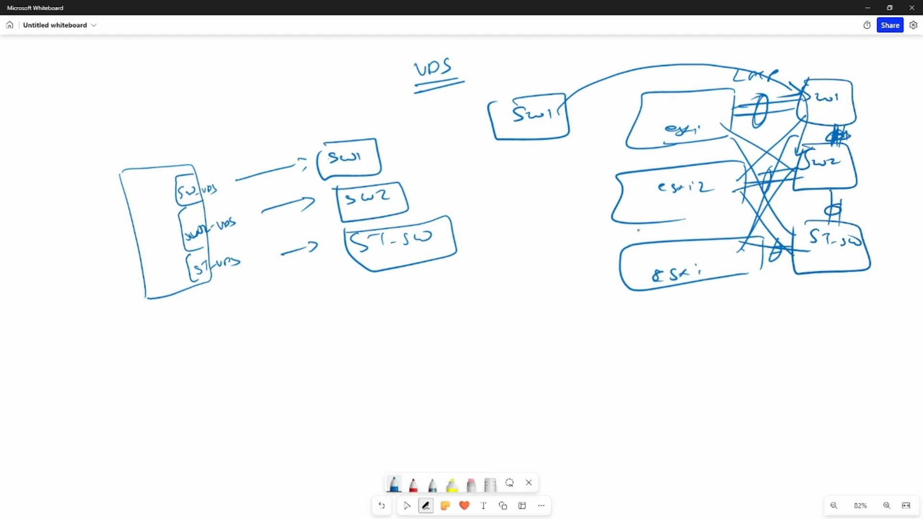
pyautogui.moveTo(860, 48)
pyautogui.mouseDown()
pyautogui.moveTo(742, 69)
pyautogui.moveTo(740, 238)
pyautogui.moveTo(818, 285)
pyautogui.mouseUp()
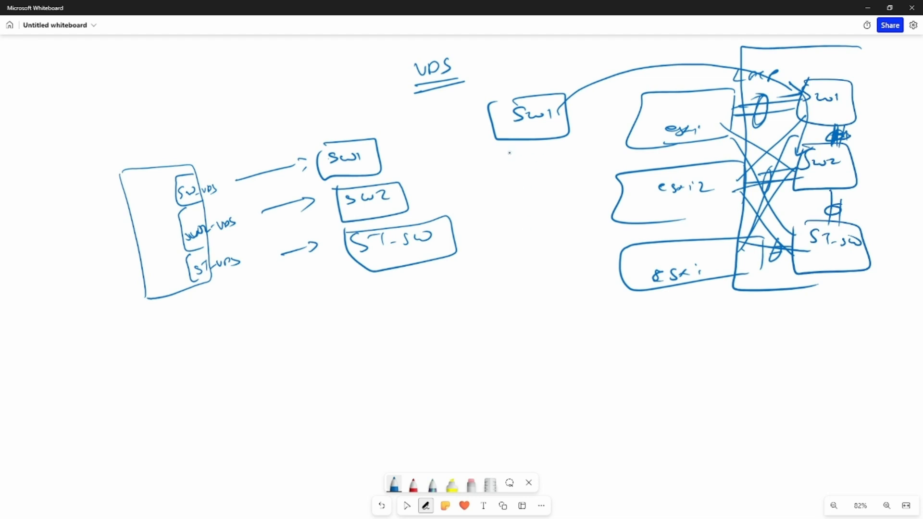
# Write the word Logical with a double underline below the middle of the whiteboard
pyautogui.moveTo(470, 193)
pyautogui.mouseDown()
pyautogui.moveTo(465, 210)
pyautogui.moveTo(481, 209)
pyautogui.mouseUp()
pyautogui.moveTo(491, 202)
pyautogui.mouseDown()
pyautogui.moveTo(495, 218)
pyautogui.moveTo(508, 210)
pyautogui.mouseUp()
pyautogui.moveTo(522, 202); pyautogui.dragTo(535, 209)
pyautogui.moveTo(537, 196); pyautogui.dragTo(539, 208)
pyautogui.moveTo(470, 235); pyautogui.dragTo(568, 220)
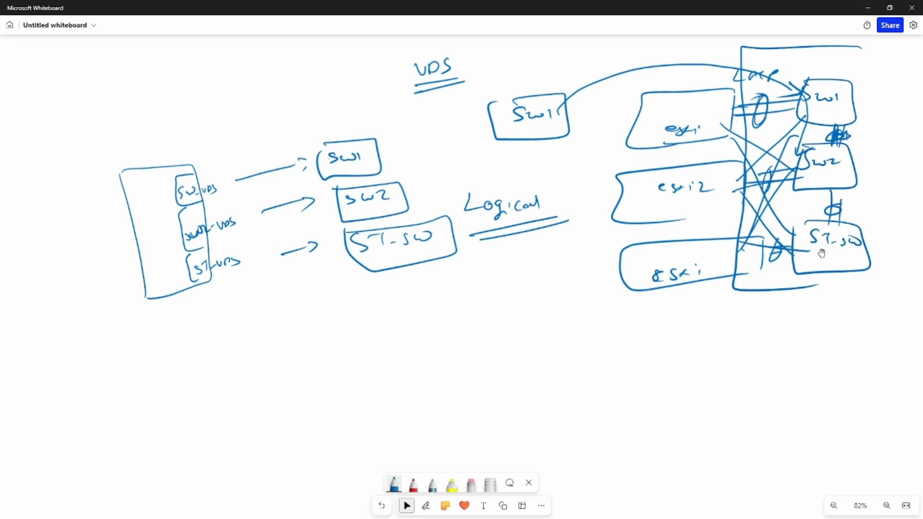
# Switch to the vSphere Client and open the topology of the DC1-VDS distributed switch
pyautogui.hotkey('alt', 'Tab')
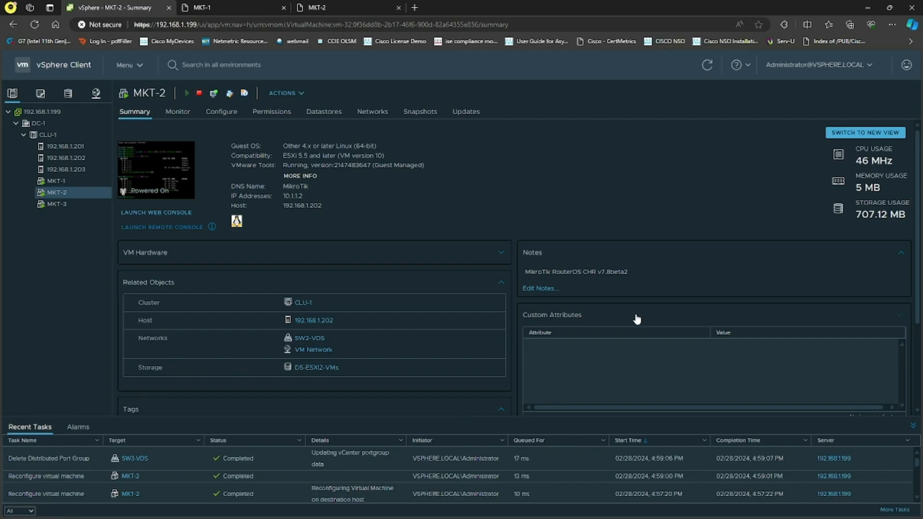
pyautogui.click(95, 94)
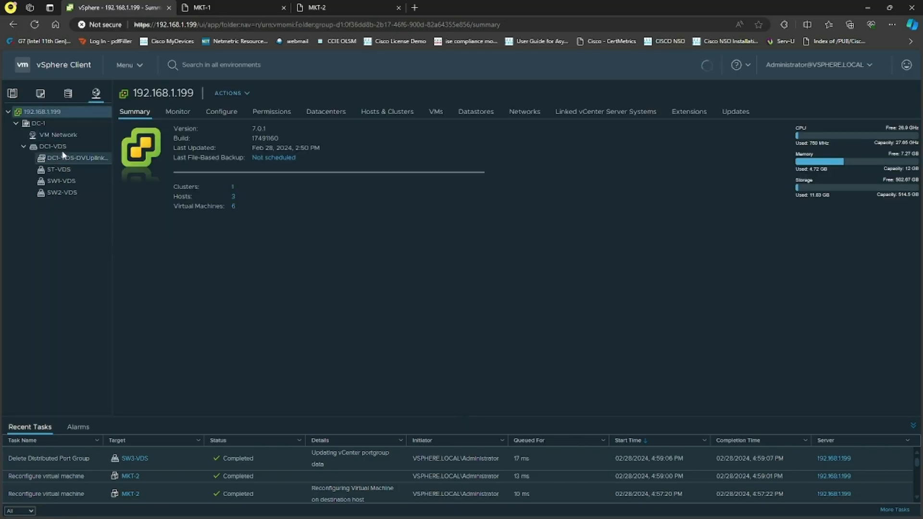
pyautogui.click(54, 146)
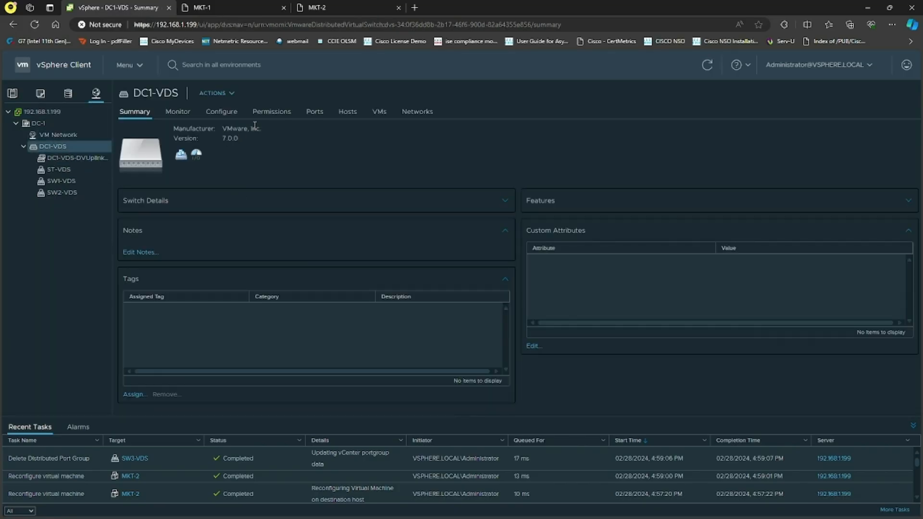
pyautogui.click(224, 115)
pyautogui.click(153, 159)
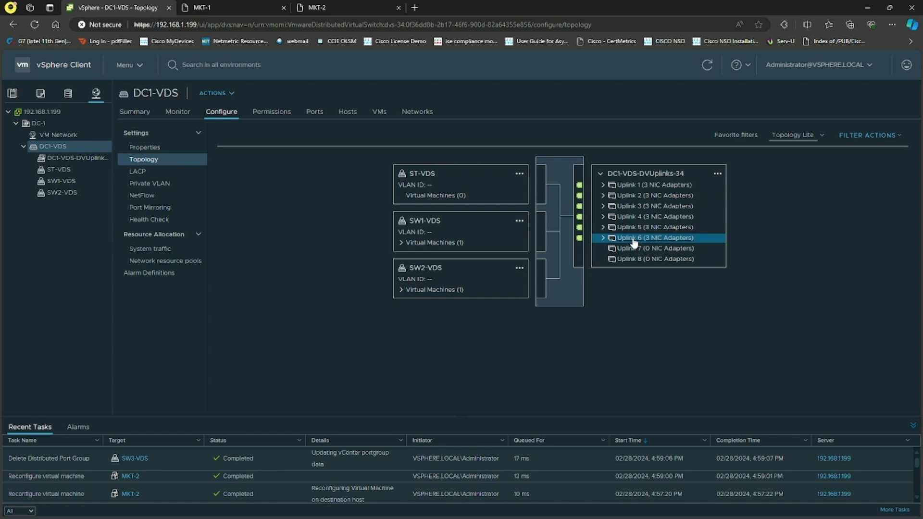
# Open the ST-VDS port group's teaming and failover settings and make Uplink 1, 3 and 5 active in that order
pyautogui.click(519, 173)
pyautogui.click(549, 206)
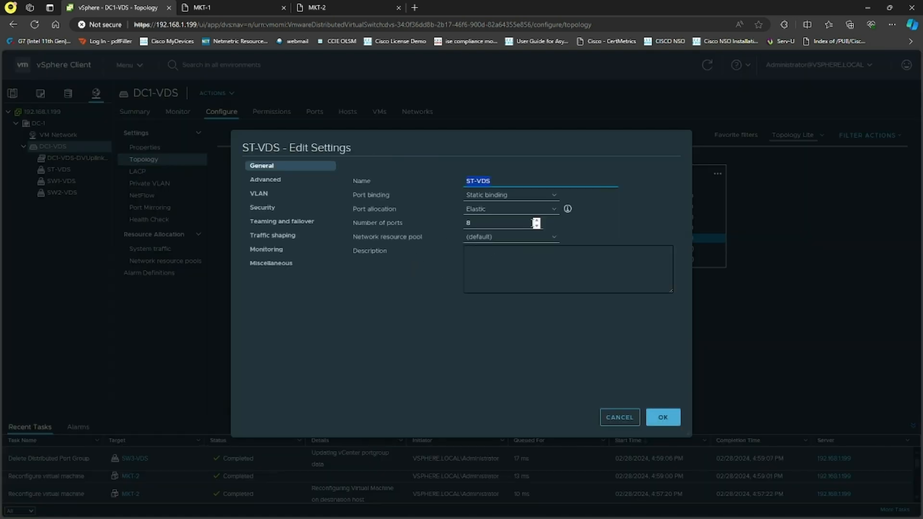
pyautogui.click(284, 221)
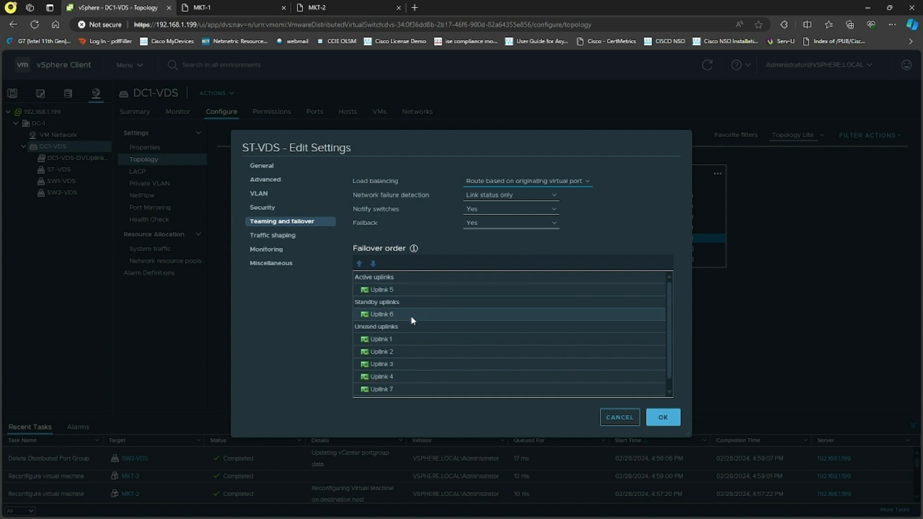
pyautogui.click(404, 340)
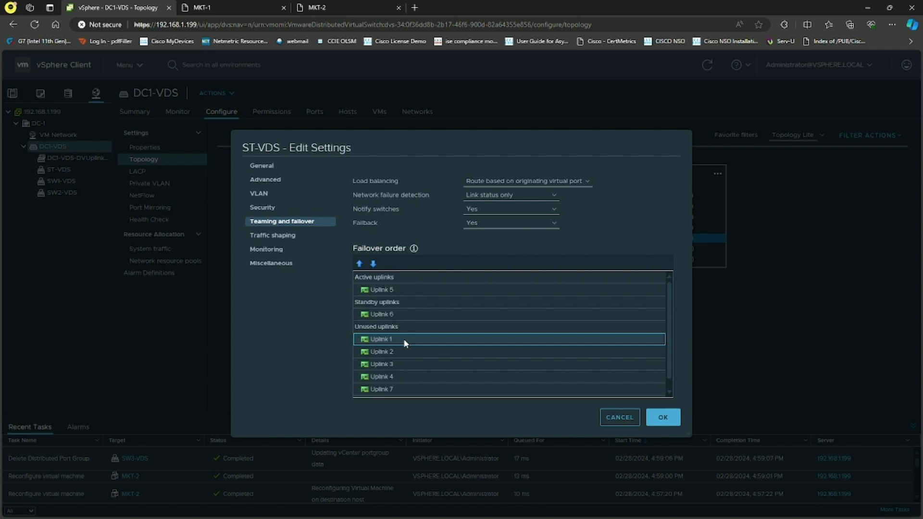
pyautogui.keyDown('ctrl'); pyautogui.click(403, 366); pyautogui.keyUp('ctrl')
pyautogui.click(363, 267)
pyautogui.click(363, 267)
pyautogui.click(359, 264)
pyautogui.click(359, 264)
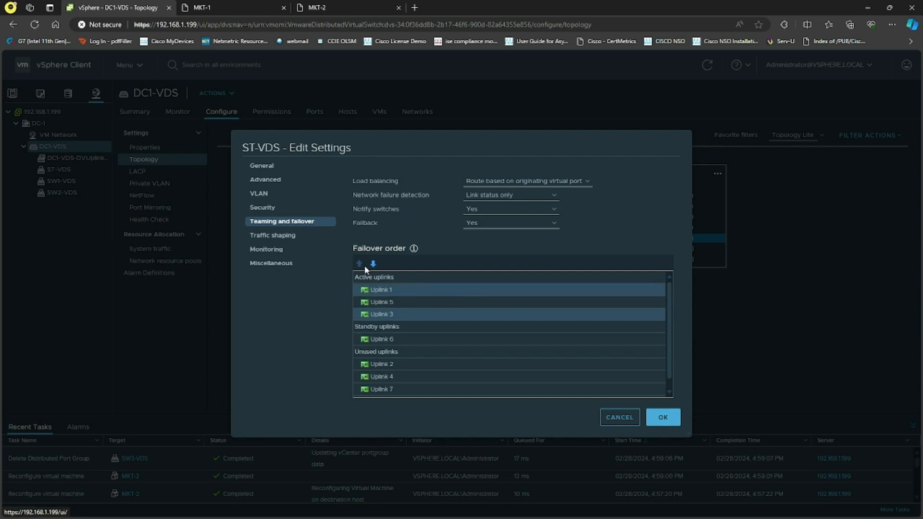
pyautogui.click(407, 314)
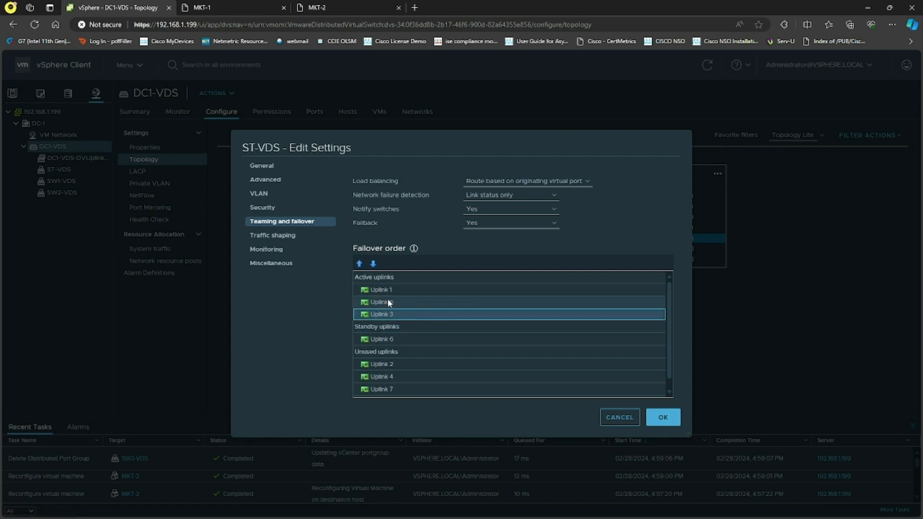
pyautogui.click(359, 264)
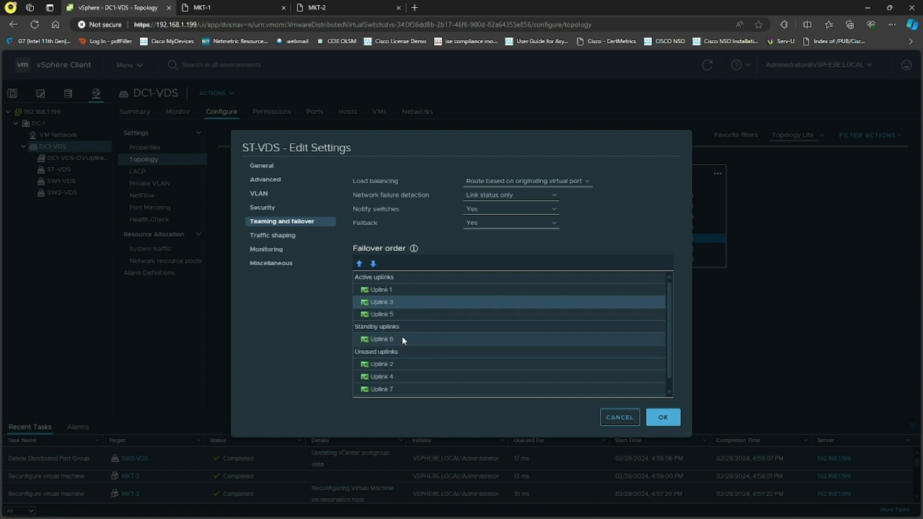
# Move Uplink 2 and 4 into ST-VDS standby uplinks ahead of Uplink 6 and save the port group
pyautogui.click(400, 375)
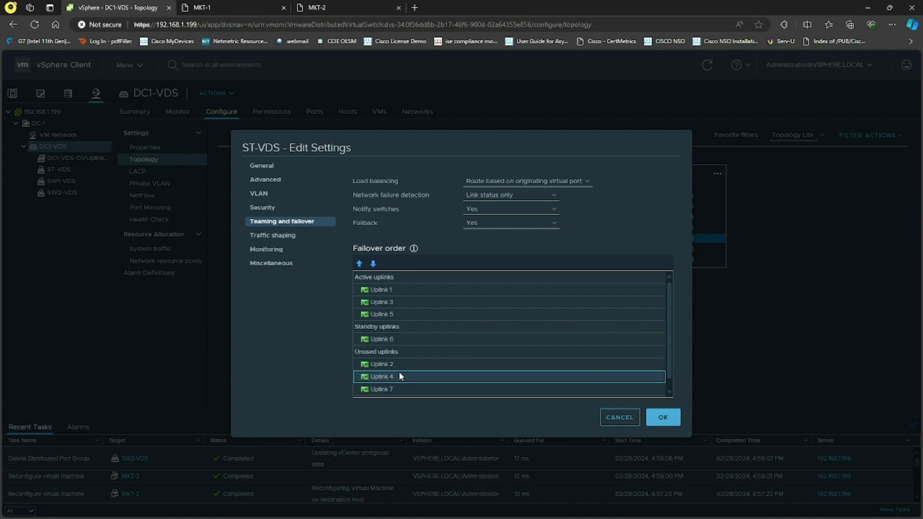
pyautogui.scroll(-1, 417, 370)
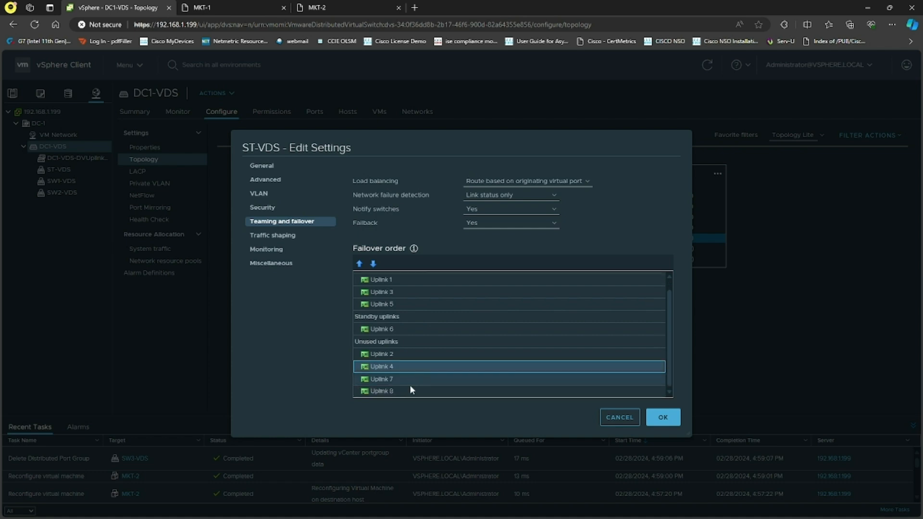
pyautogui.scroll(1, 397, 365)
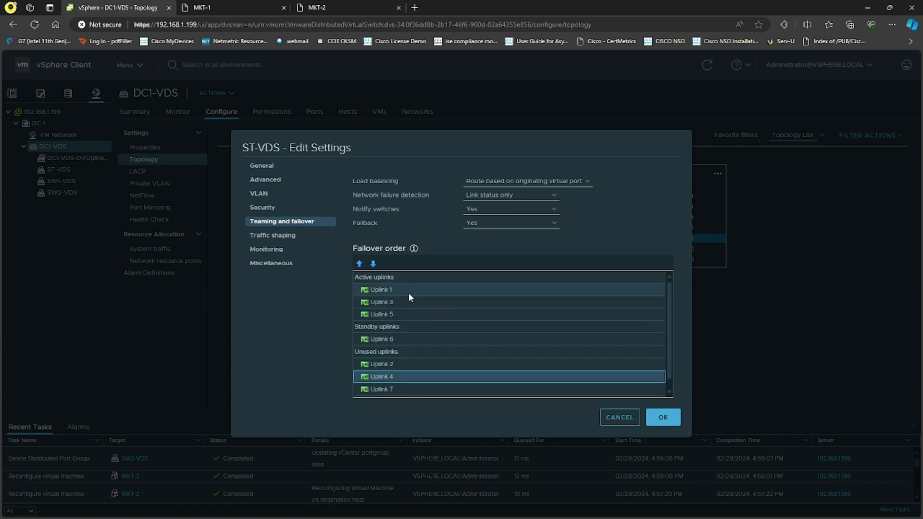
pyautogui.click(400, 363)
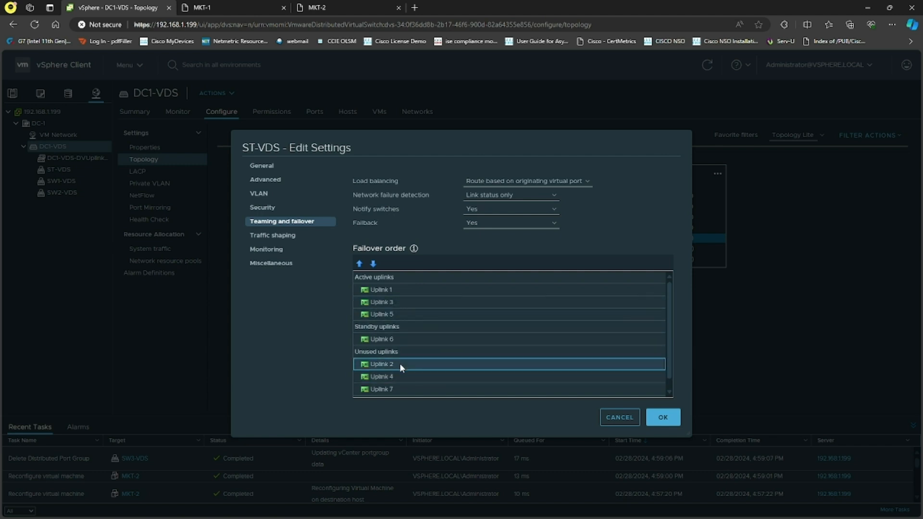
pyautogui.keyDown('shift'); pyautogui.click(395, 377); pyautogui.keyUp('shift')
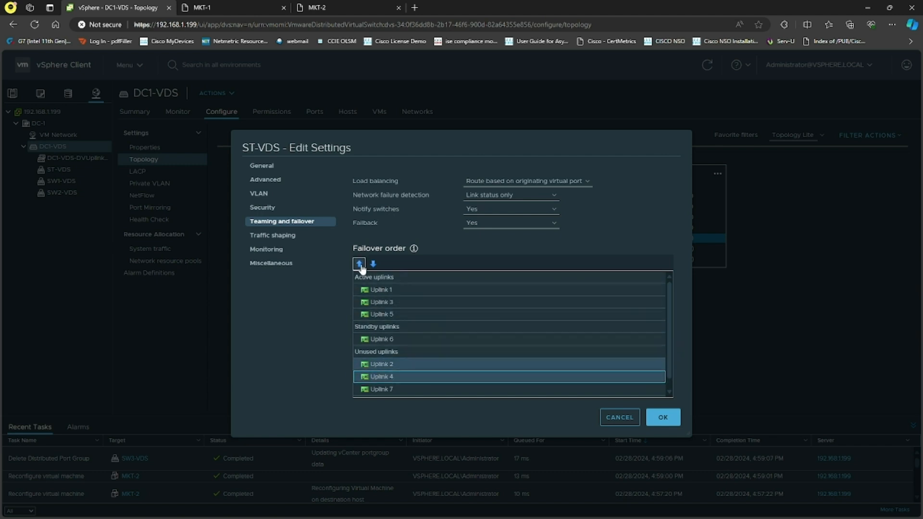
pyautogui.click(359, 264)
pyautogui.click(397, 351)
pyautogui.keyDown('shift'); pyautogui.click(388, 364); pyautogui.keyUp('shift')
pyautogui.click(361, 266)
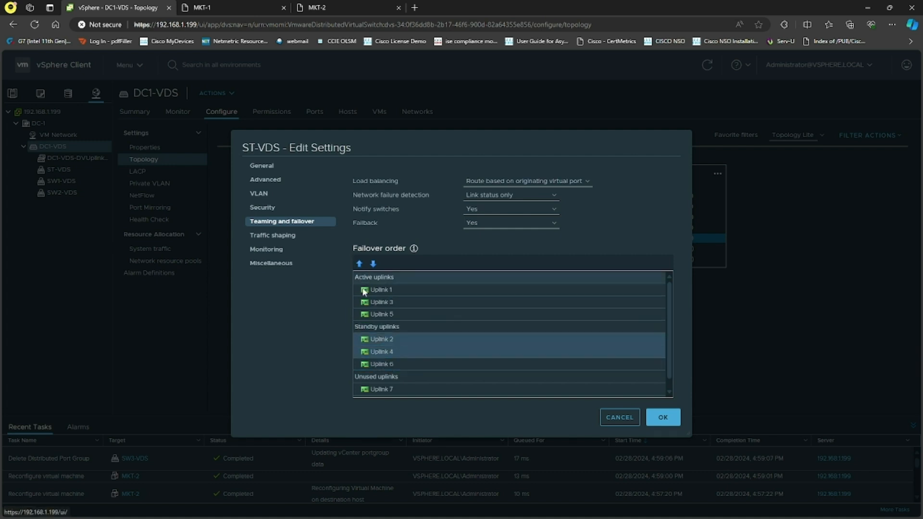
pyautogui.click(423, 351)
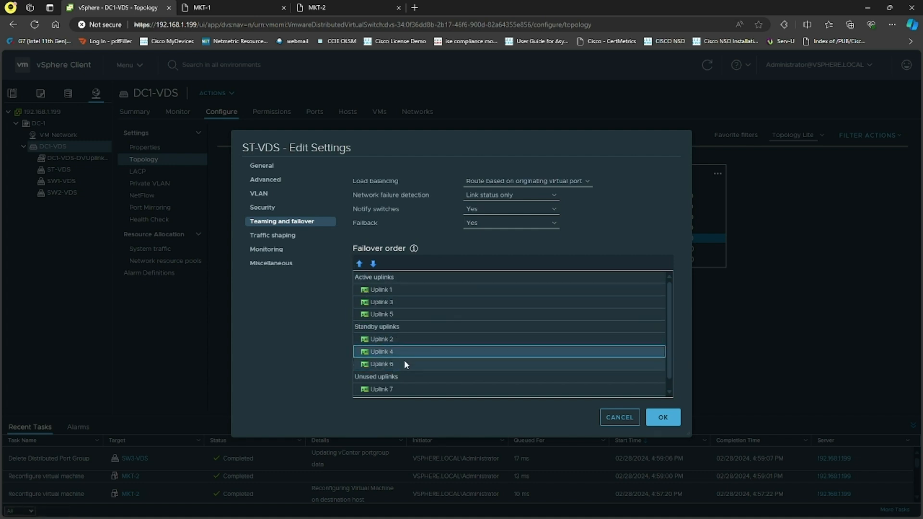
pyautogui.click(663, 417)
# Edit SW1-VDS teaming and failover so Uplink 1, 3 and 5 are the active uplinks in that order
pyautogui.click(519, 221)
pyautogui.click(545, 246)
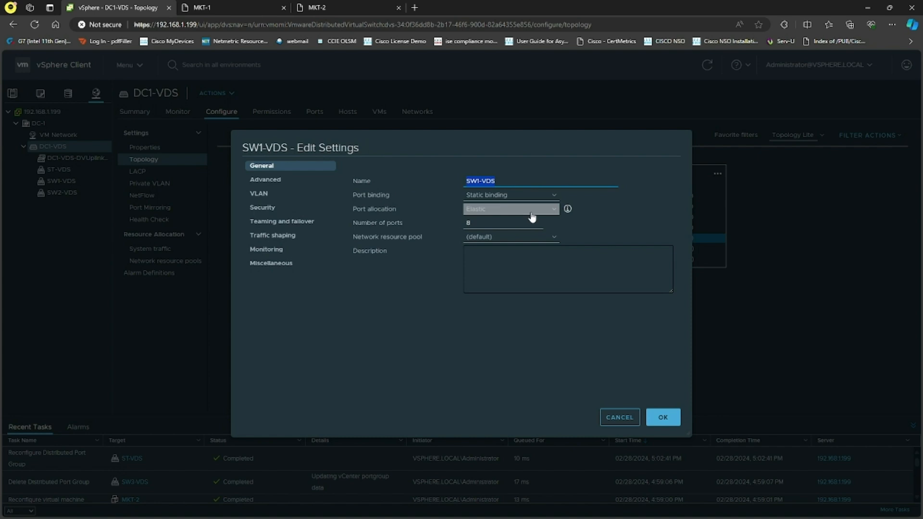
pyautogui.click(279, 221)
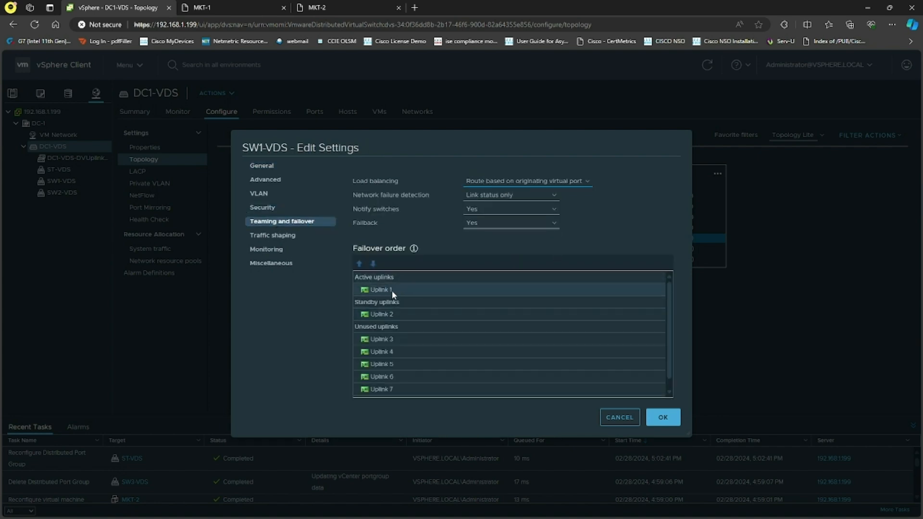
pyautogui.click(399, 342)
pyautogui.keyDown('ctrl'); pyautogui.click(396, 364); pyautogui.keyUp('ctrl')
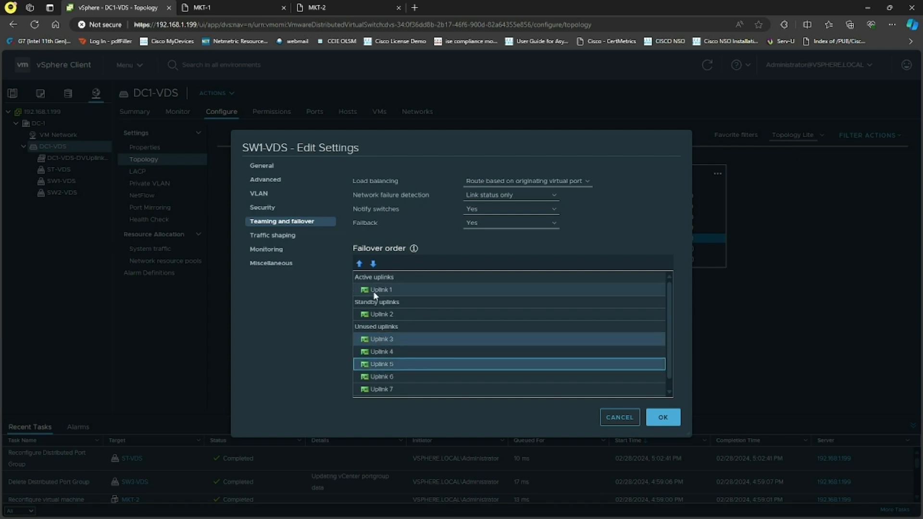
pyautogui.click(359, 264)
pyautogui.click(359, 264)
pyautogui.click(359, 264)
pyautogui.click(359, 264)
pyautogui.click(416, 302)
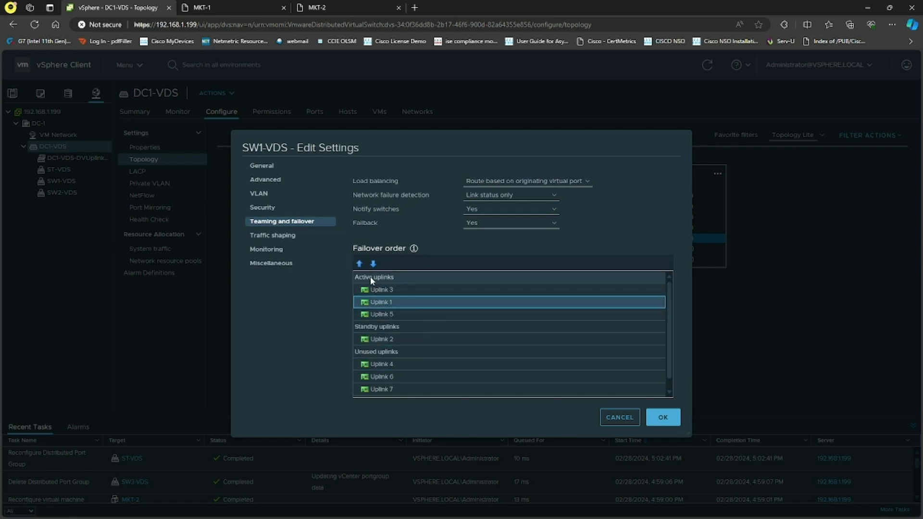
pyautogui.click(359, 264)
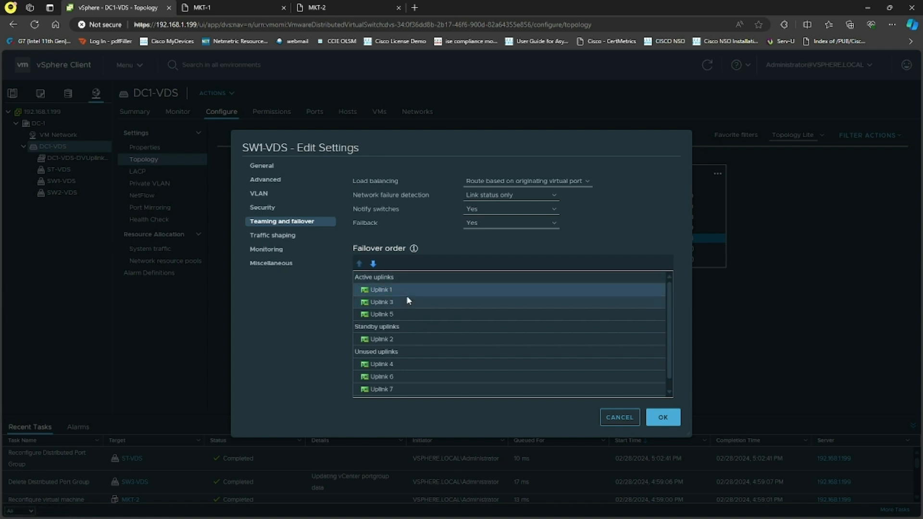
# Move Uplink 4 and 6 into SW1-VDS standby uplinks after Uplink 2 and save the port group
pyautogui.click(402, 364)
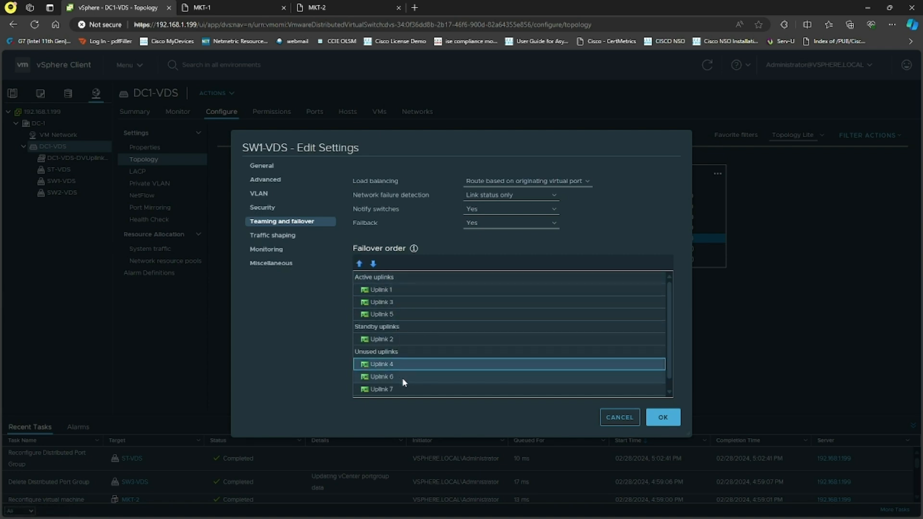
pyautogui.keyDown('ctrl'); pyautogui.click(403, 377); pyautogui.keyUp('ctrl')
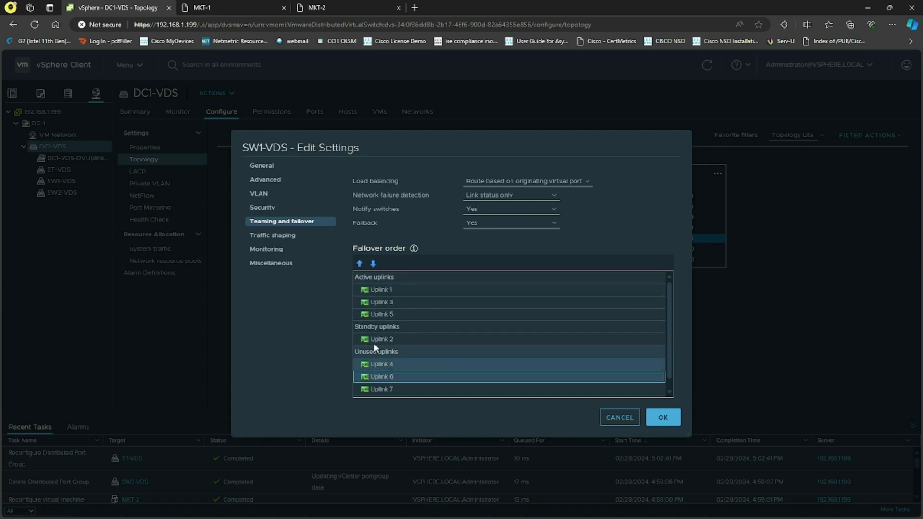
pyautogui.click(359, 264)
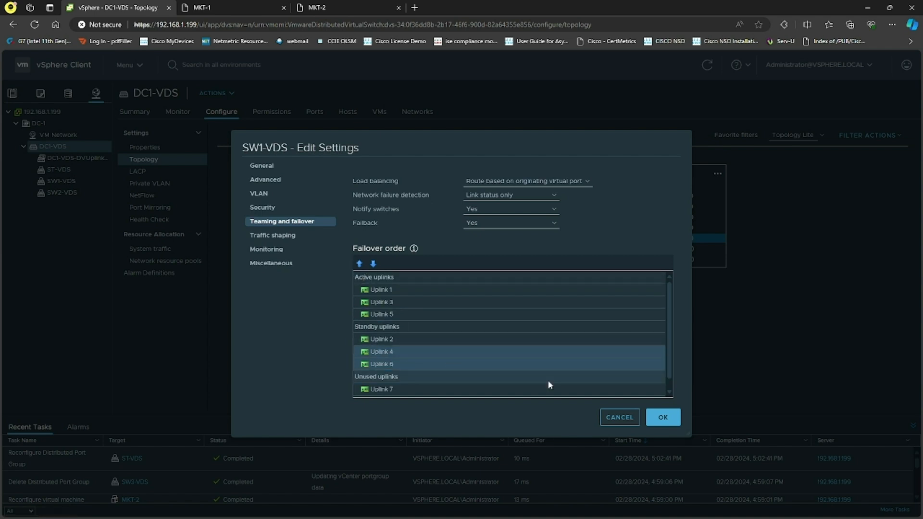
pyautogui.click(663, 419)
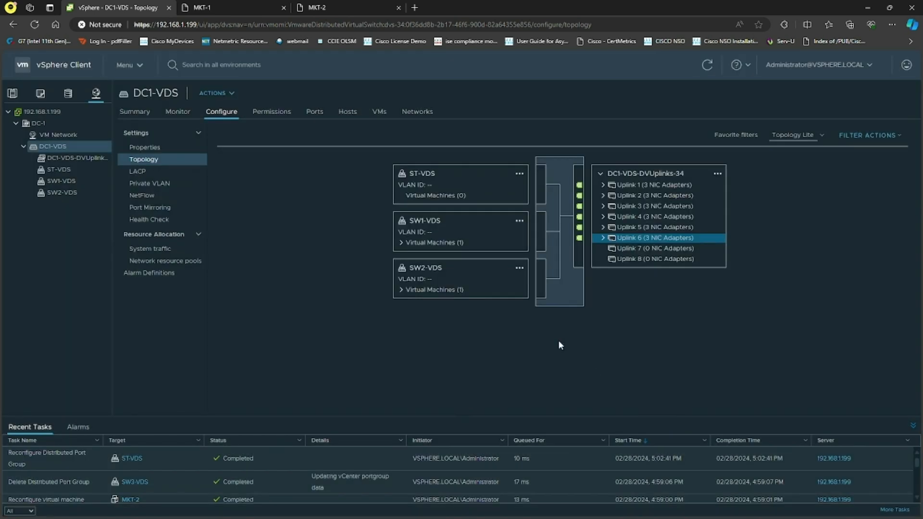
# Edit SW2-VDS teaming and failover so Uplink 1, 3 and 5 are the active uplinks in that order
pyautogui.click(519, 269)
pyautogui.click(538, 292)
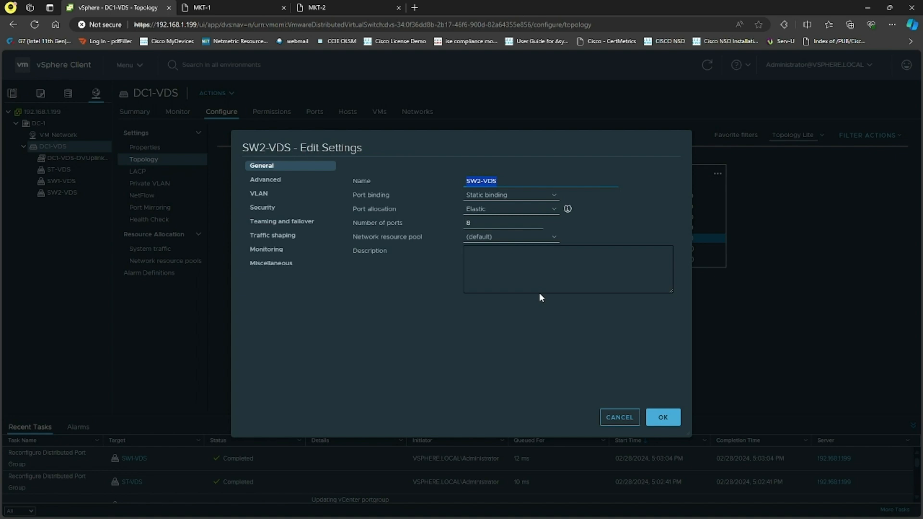
pyautogui.click(315, 225)
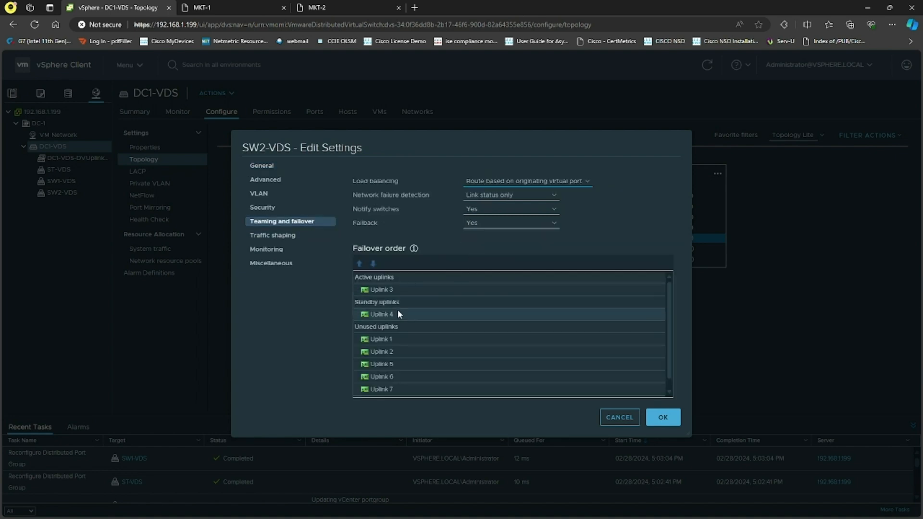
pyautogui.click(397, 339)
pyautogui.keyDown('ctrl'); pyautogui.click(397, 364); pyautogui.keyUp('ctrl')
pyautogui.click(360, 264)
pyautogui.click(360, 264)
pyautogui.click(360, 264)
pyautogui.click(360, 264)
pyautogui.click(426, 315)
# Set SW2-VDS standby uplinks to Uplink 2, 4 and 6 in that order and save the port group
pyautogui.click(393, 367)
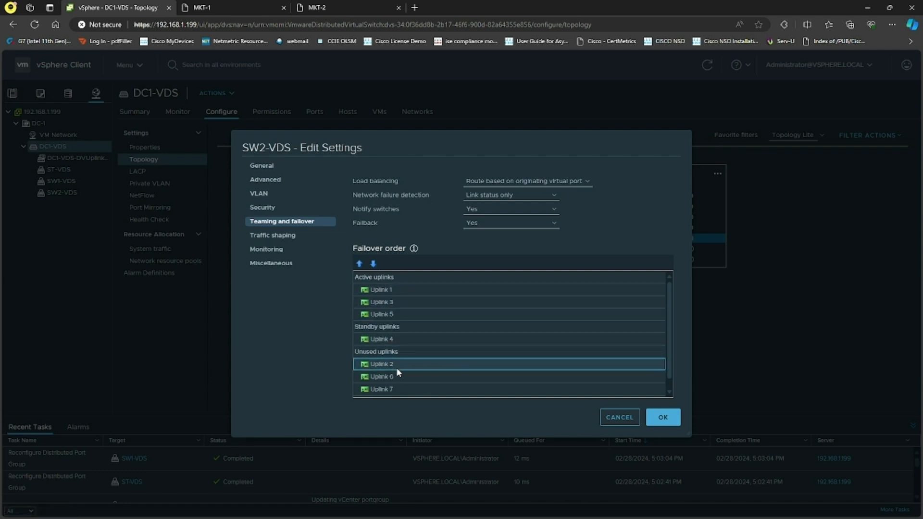
pyautogui.keyDown('ctrl'); pyautogui.click(398, 377); pyautogui.keyUp('ctrl')
pyautogui.click(360, 264)
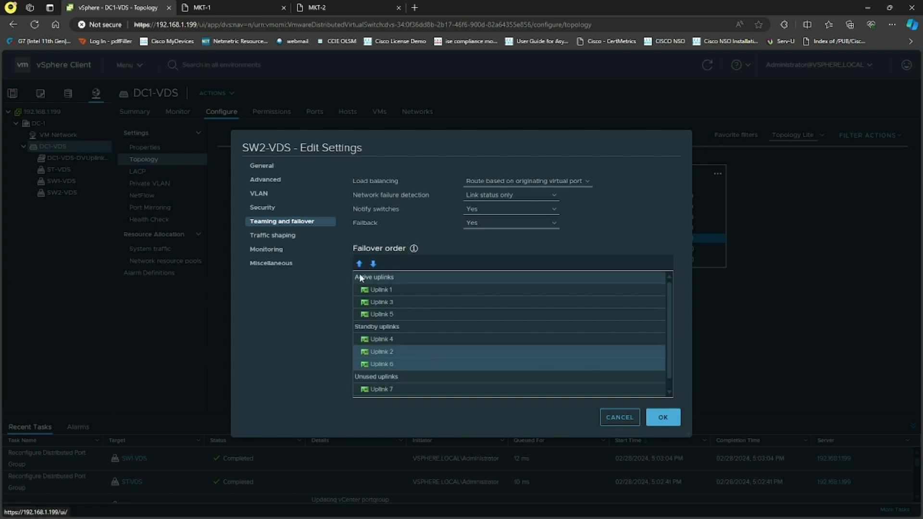
pyautogui.click(394, 347)
pyautogui.click(359, 264)
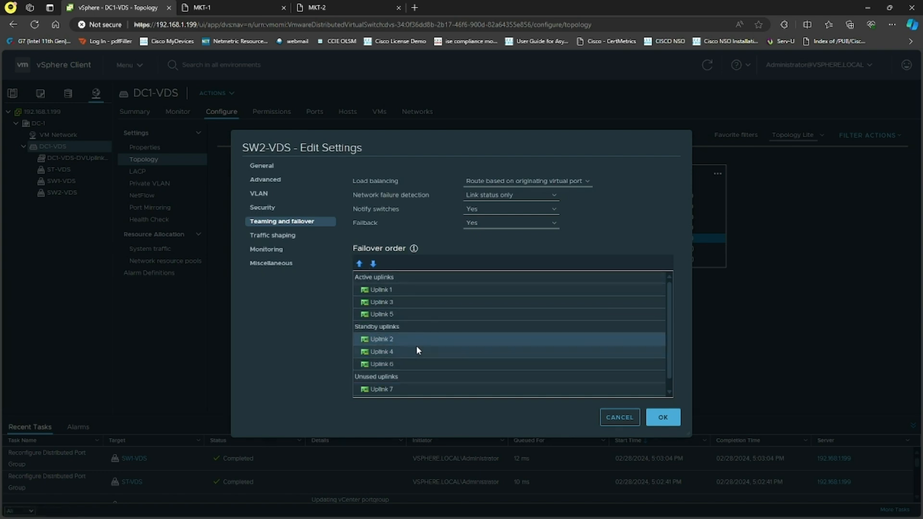
pyautogui.click(662, 417)
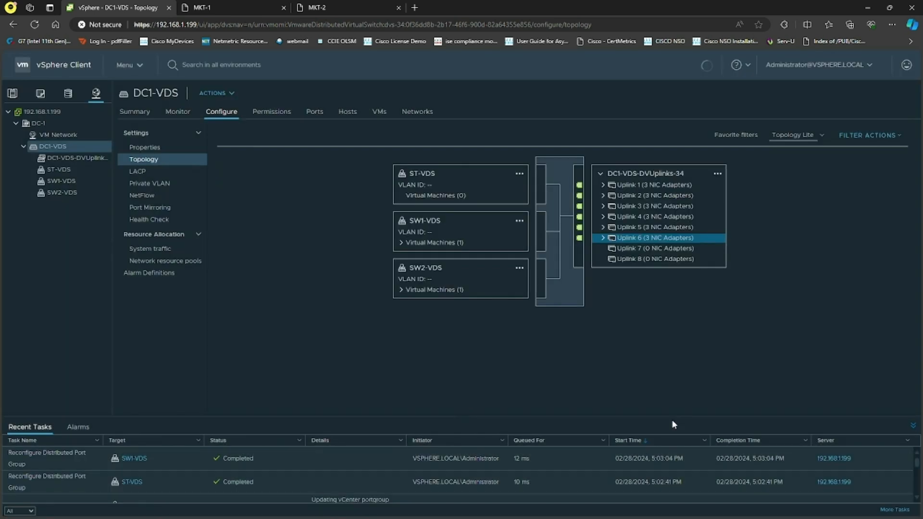
# Highlight Uplink 1, 3 and 5 in the topology to examine which port groups use them
pyautogui.click(643, 186)
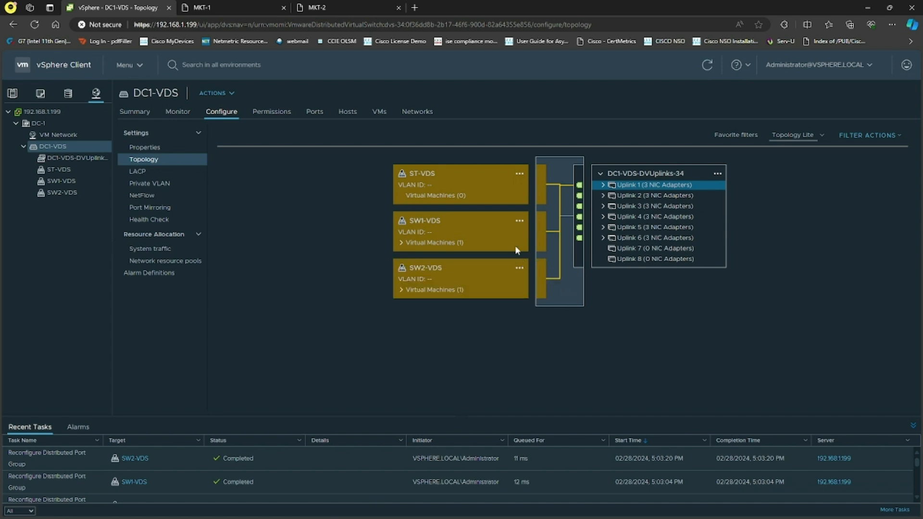
pyautogui.click(636, 208)
pyautogui.click(637, 229)
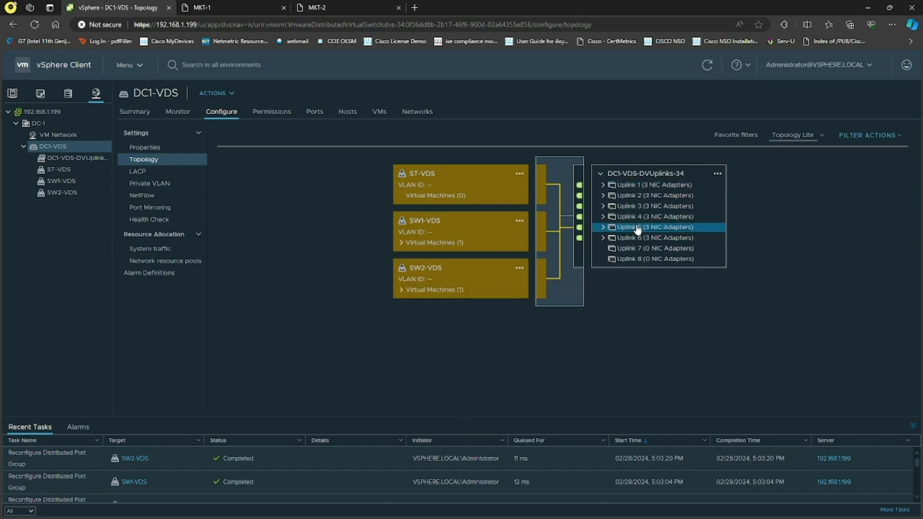
pyautogui.click(317, 241)
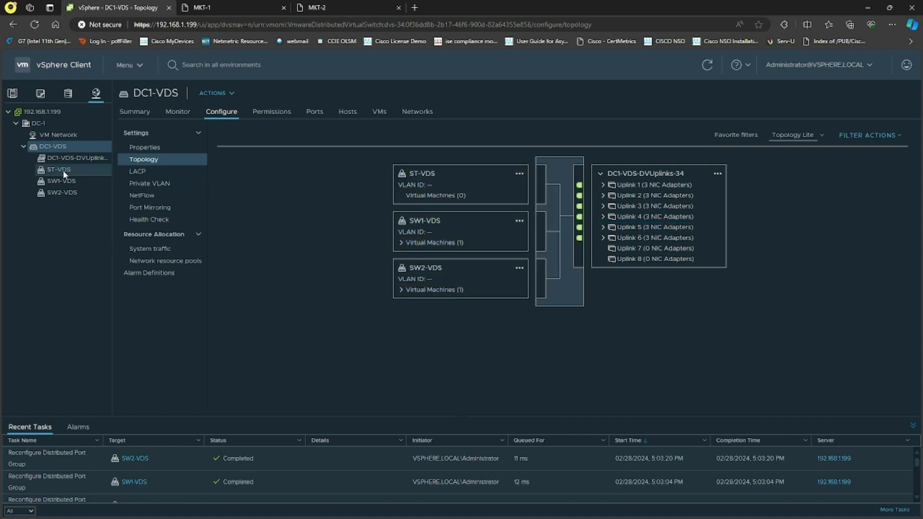
# Check which networks MKT-1 and MKT-2 use, then ping 10.1.1.2 from the MKT-1 console
pyautogui.click(13, 93)
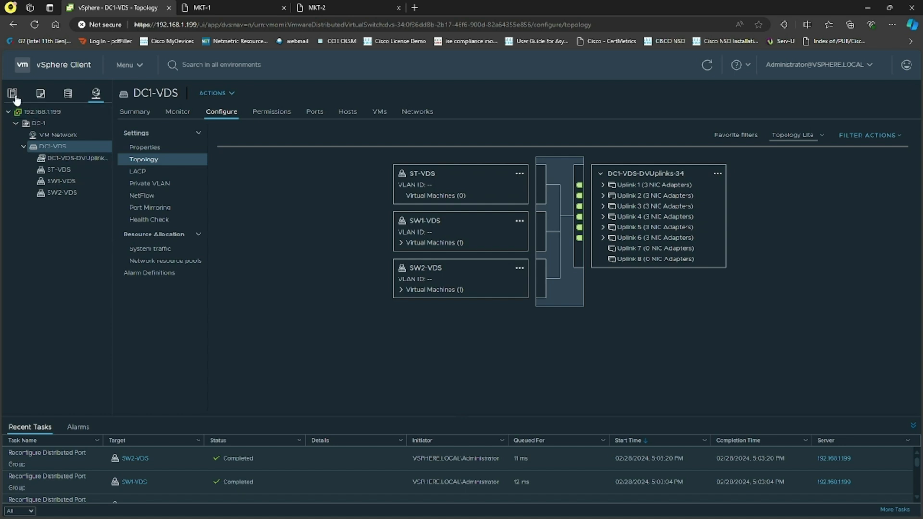
pyautogui.click(65, 180)
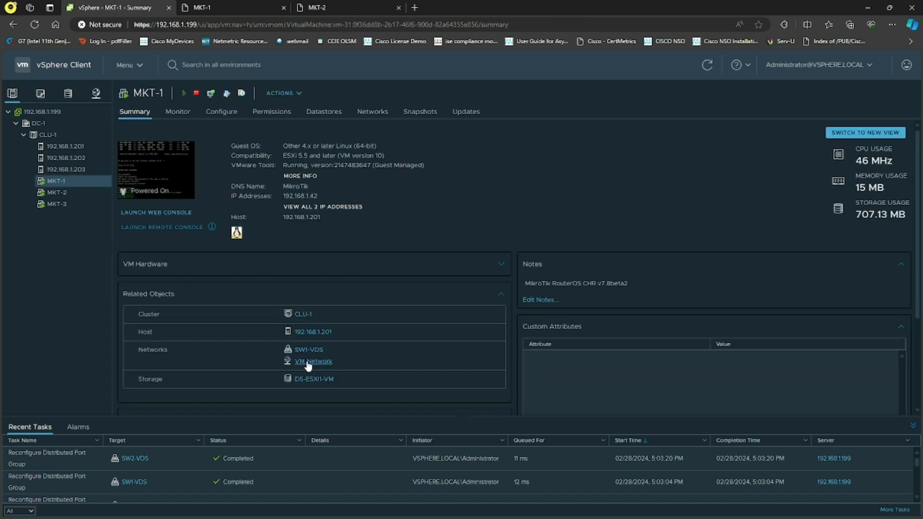
pyautogui.click(76, 193)
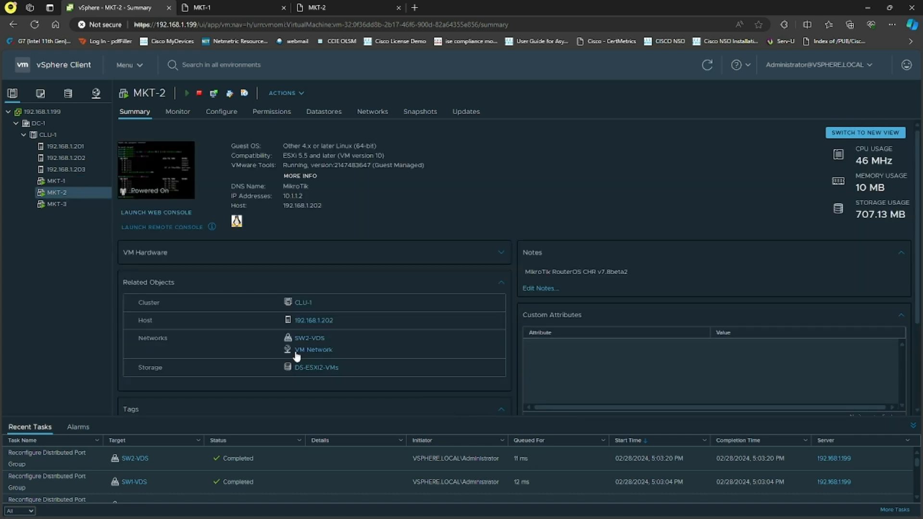
pyautogui.click(256, 5)
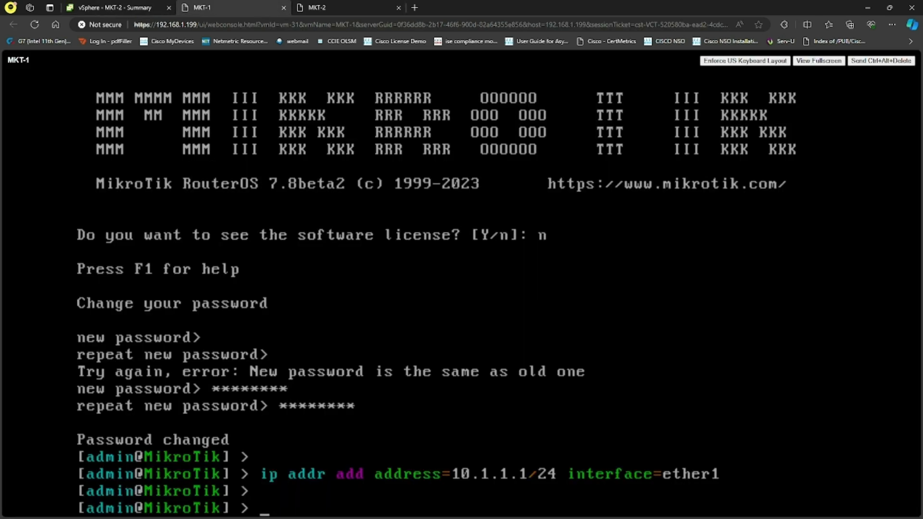
pyautogui.write('ping 10.1.1.2')
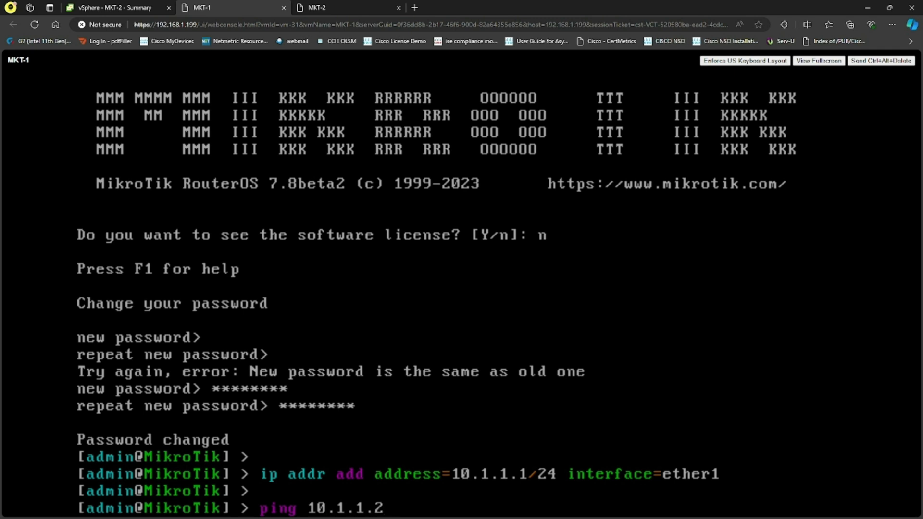
pyautogui.press('Return')
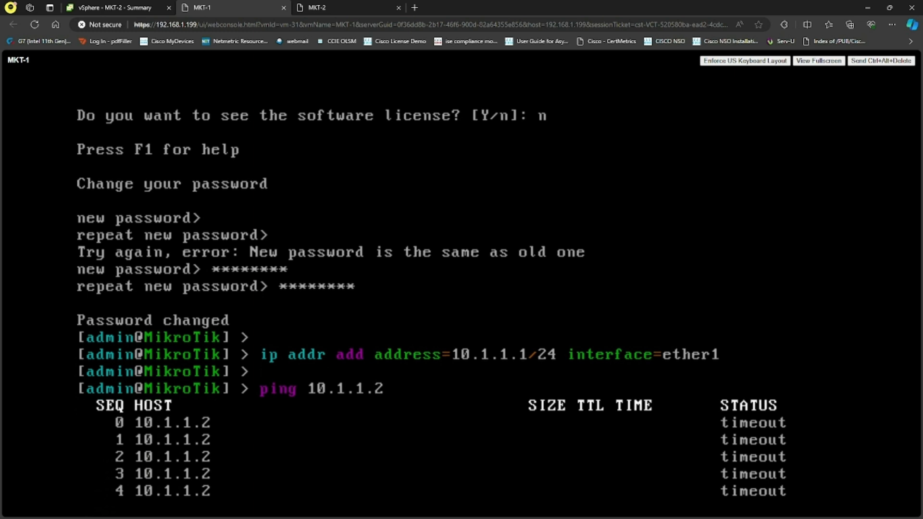
pyautogui.hotkey('ctrl', 'c')
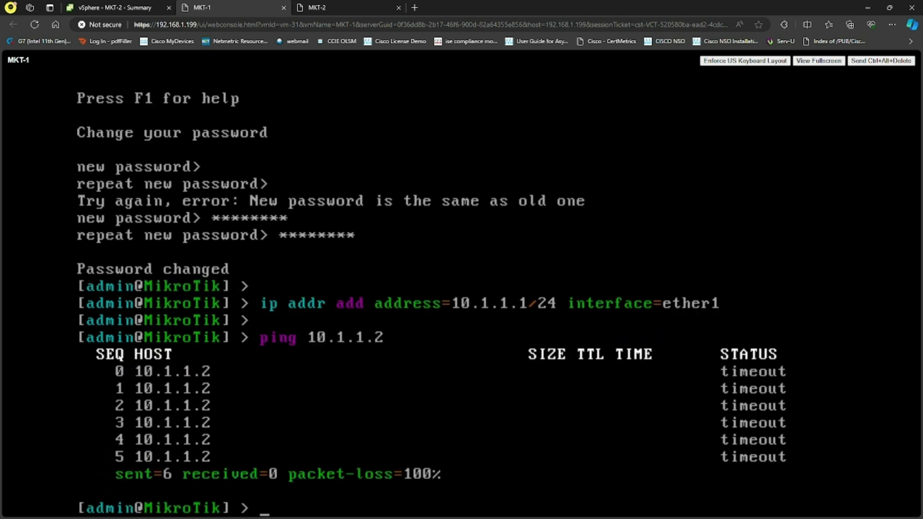
# Switch to the whiteboard and sketch lines and a box linking SW1 to the physical switches in the diagram
pyautogui.hotkey('alt', 'Tab')
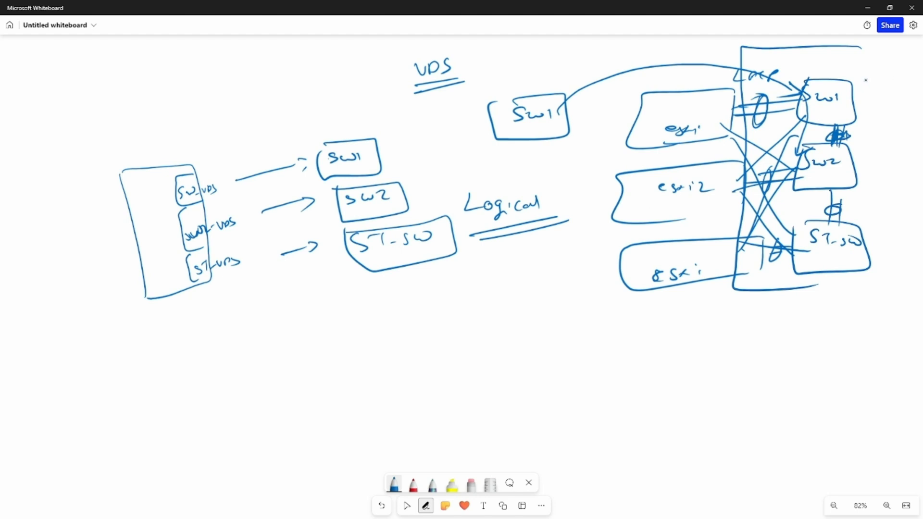
pyautogui.moveTo(847, 96)
pyautogui.mouseDown()
pyautogui.moveTo(817, 120)
pyautogui.moveTo(879, 72)
pyautogui.moveTo(906, 69)
pyautogui.moveTo(911, 85)
pyautogui.mouseUp()
pyautogui.moveTo(910, 48)
pyautogui.mouseDown()
pyautogui.moveTo(872, 72)
pyautogui.moveTo(898, 246)
pyautogui.mouseUp()
pyautogui.moveTo(889, 95)
pyautogui.mouseDown()
pyautogui.moveTo(914, 93)
pyautogui.moveTo(911, 108)
pyautogui.mouseUp()
pyautogui.moveTo(558, 106)
pyautogui.mouseDown()
pyautogui.moveTo(684, 66)
pyautogui.moveTo(809, 99)
pyautogui.moveTo(814, 116)
pyautogui.moveTo(821, 96)
pyautogui.mouseUp()
pyautogui.moveTo(805, 162); pyautogui.dragTo(821, 151)
pyautogui.moveTo(911, 48)
pyautogui.mouseDown()
pyautogui.moveTo(869, 57)
pyautogui.moveTo(867, 190)
pyautogui.moveTo(902, 208)
pyautogui.mouseUp()
pyautogui.moveTo(827, 109)
pyautogui.mouseDown()
pyautogui.moveTo(864, 144)
pyautogui.moveTo(851, 151)
pyautogui.mouseUp()
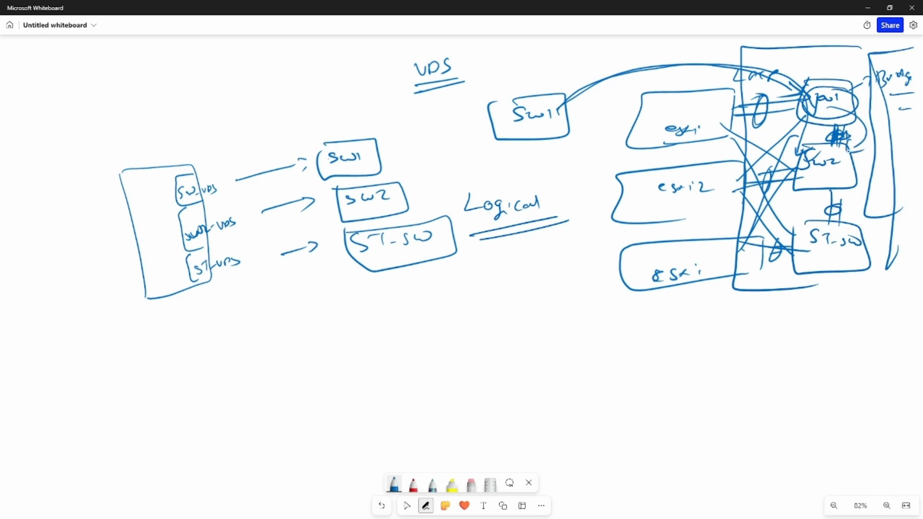
pyautogui.moveTo(775, 131); pyautogui.dragTo(902, 123)
pyautogui.moveTo(771, 208); pyautogui.dragTo(906, 192)
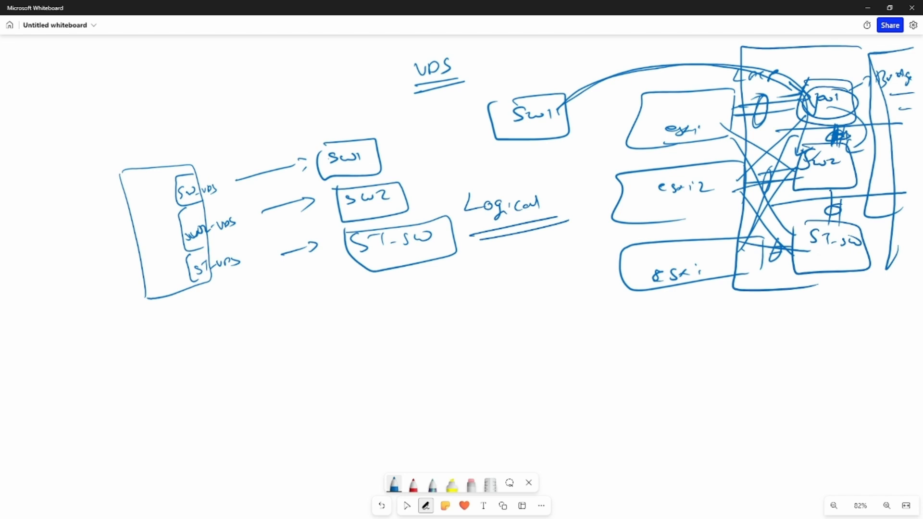
# Reconnect MKT-2's network adapter 1 to the SW1-VDS port group
pyautogui.hotkey('alt', 'Tab')
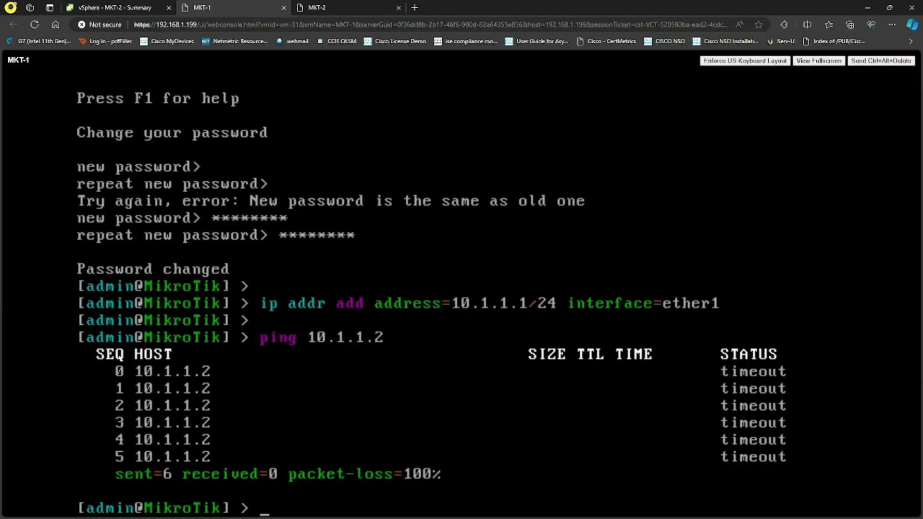
pyautogui.click(151, 8)
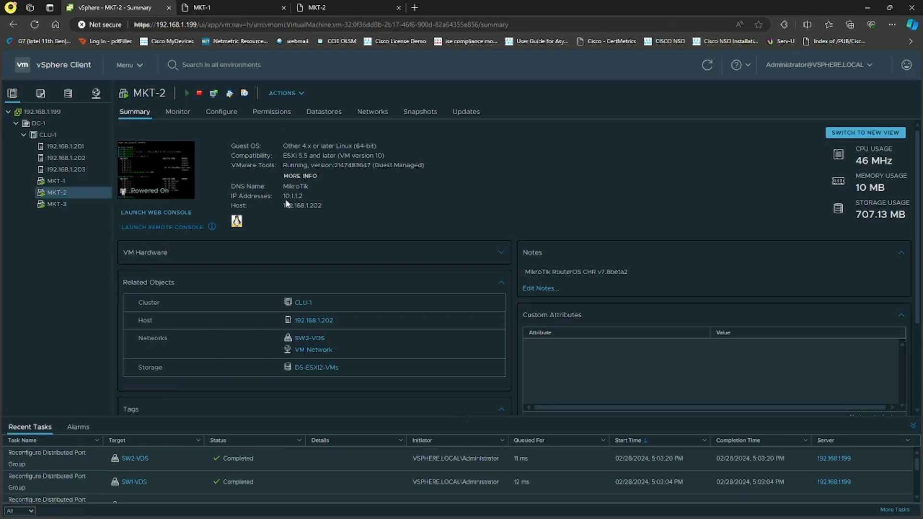
pyautogui.click(312, 339)
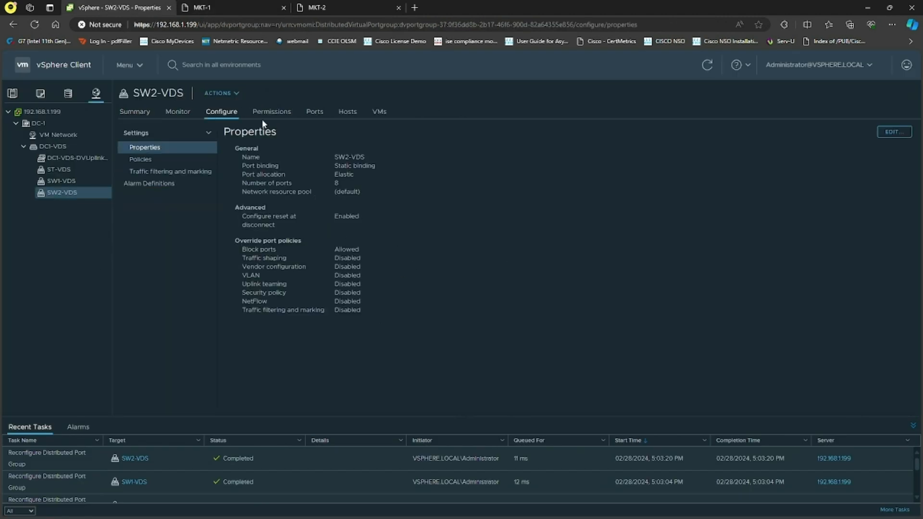
pyautogui.click(12, 93)
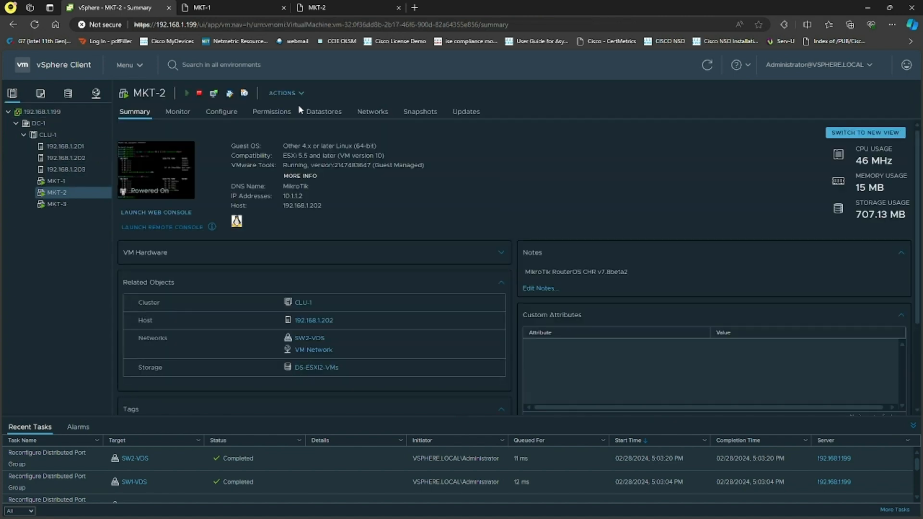
pyautogui.click(282, 93)
pyautogui.click(336, 306)
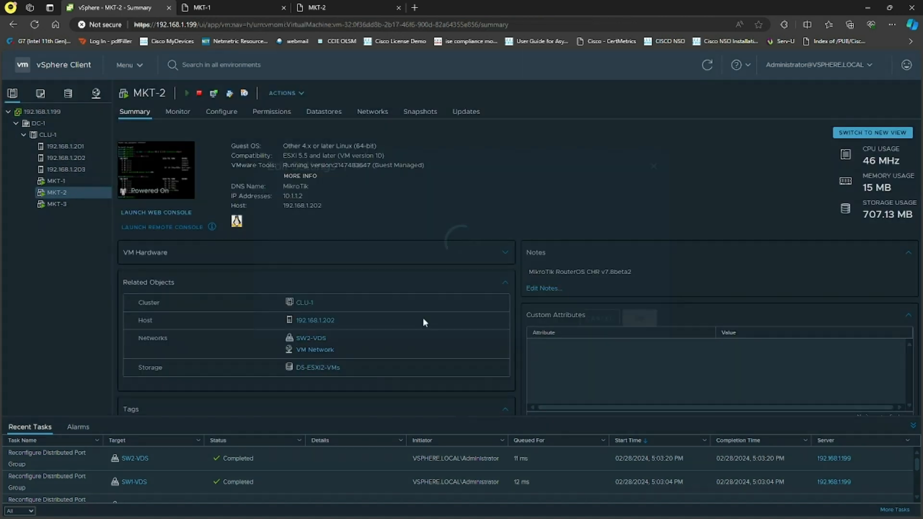
pyautogui.click(449, 259)
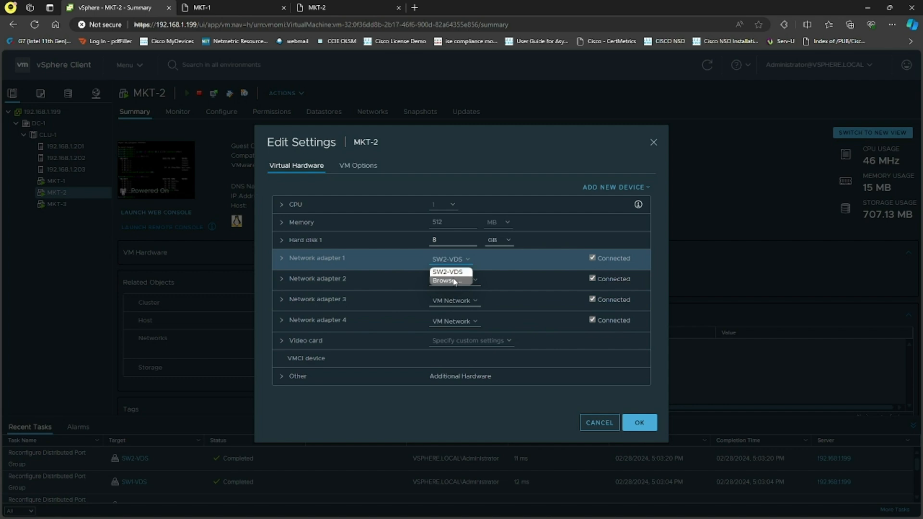
pyautogui.click(453, 281)
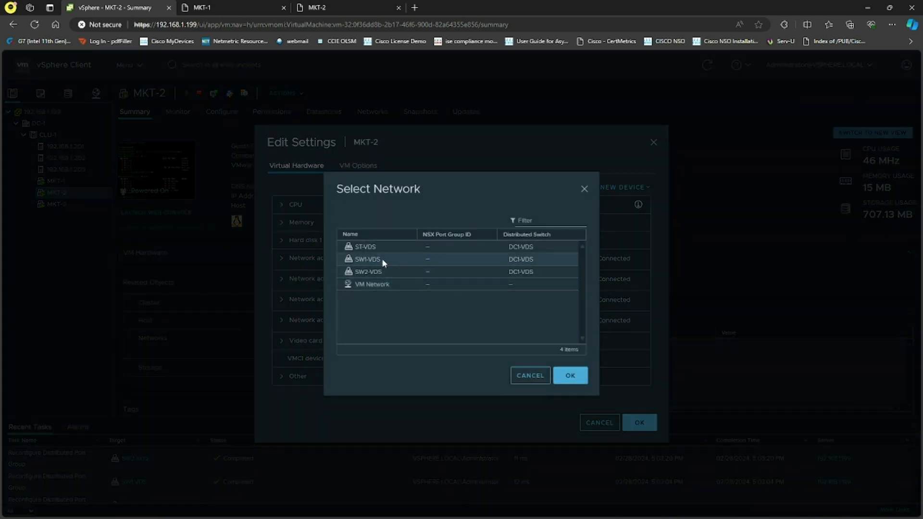
pyautogui.click(383, 261)
pyautogui.click(570, 375)
pyautogui.click(630, 421)
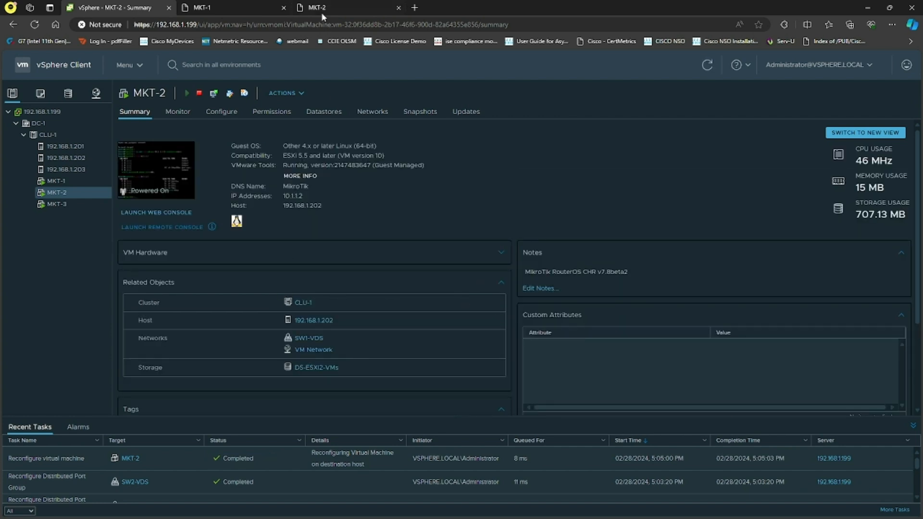
# Rerun the ping to 10.1.1.2 from the MKT-1 console
pyautogui.click(244, 7)
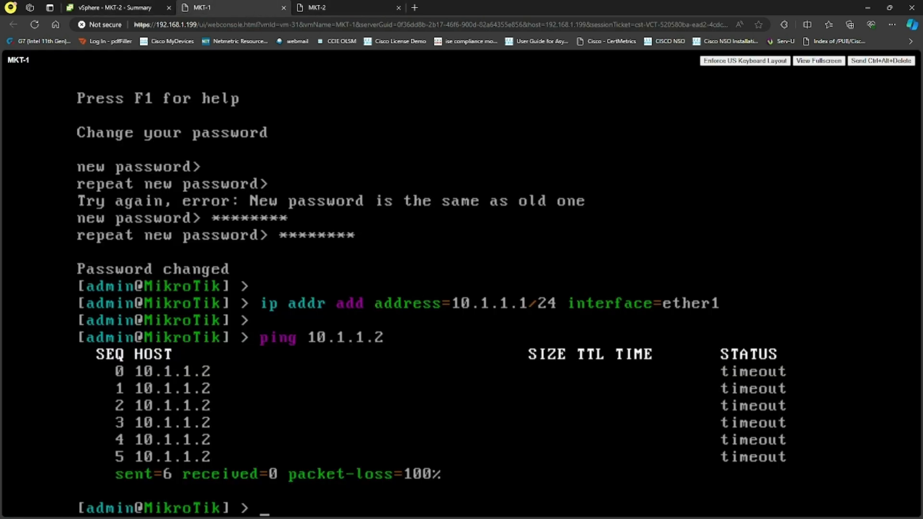
pyautogui.press('Up')
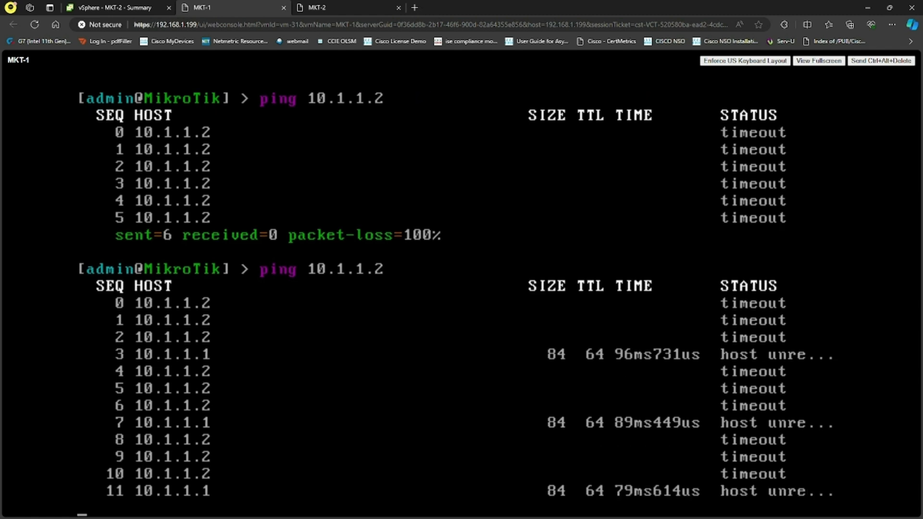
pyautogui.hotkey('ctrl', 'c')
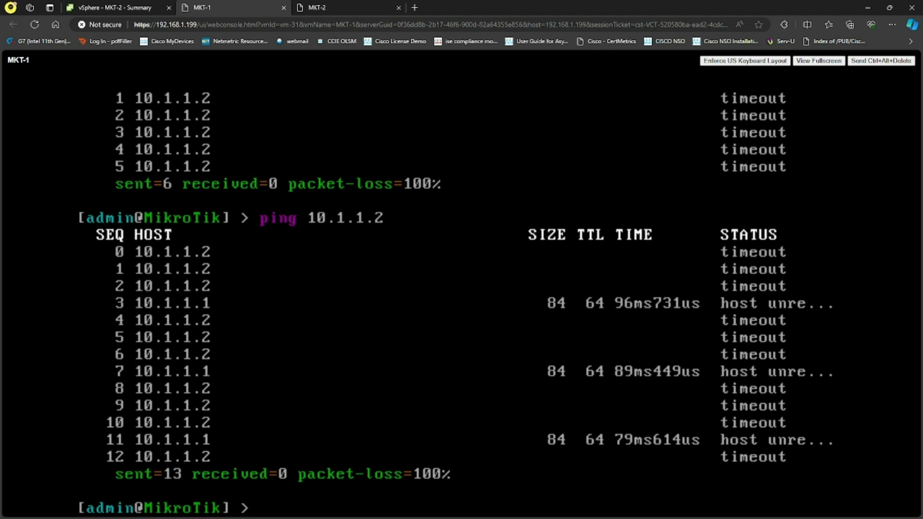
# Review the network adapter 1 settings of MKT-2 and MKT-1 without changing them
pyautogui.click(159, 7)
pyautogui.click(58, 180)
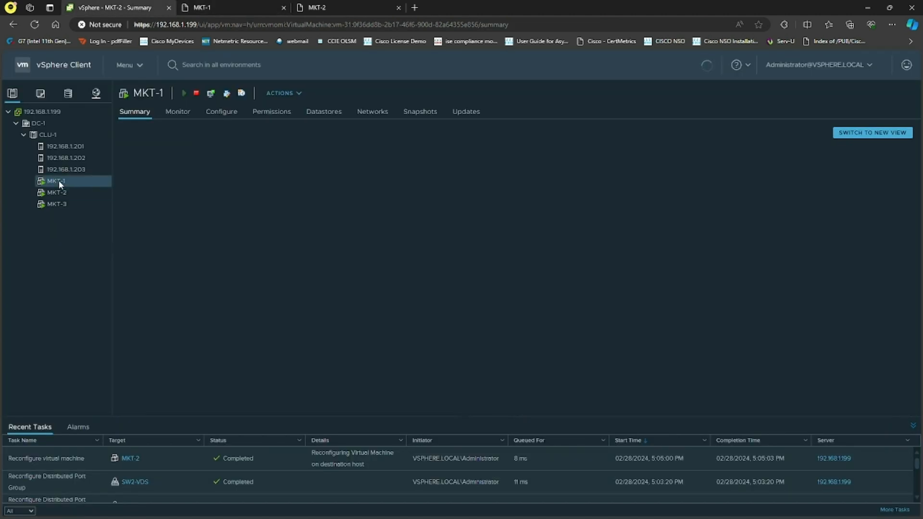
pyautogui.click(77, 194)
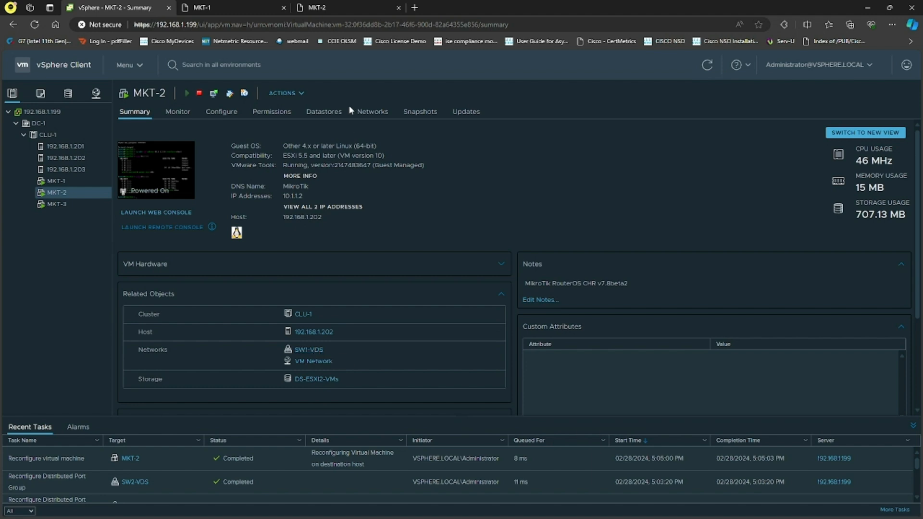
pyautogui.click(285, 93)
pyautogui.click(315, 306)
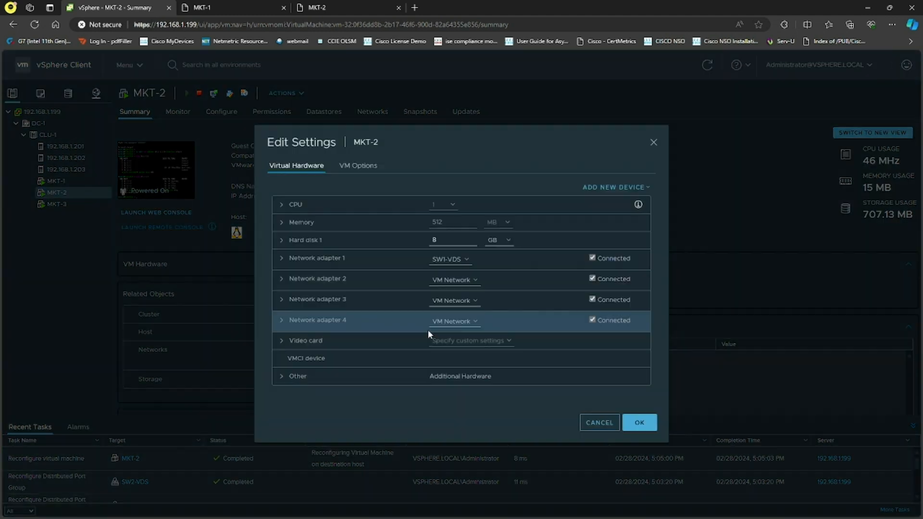
pyautogui.click(654, 423)
pyautogui.click(71, 181)
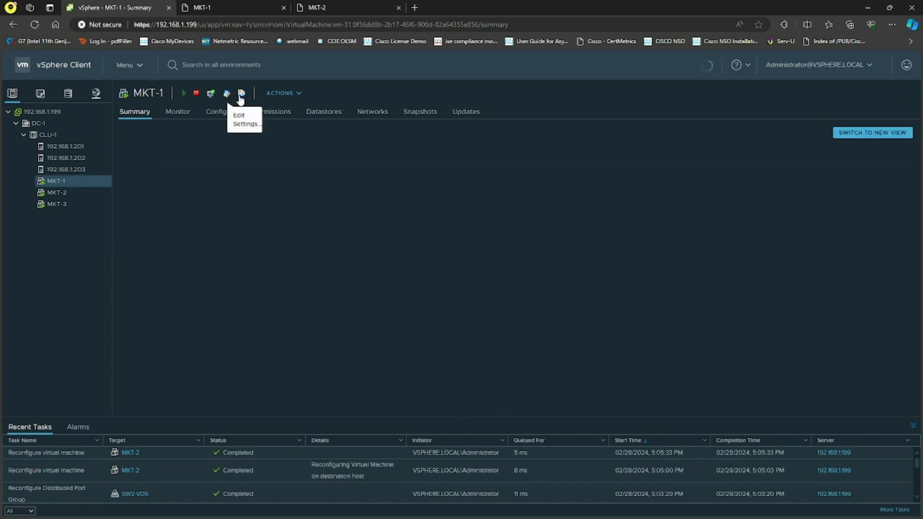
pyautogui.click(283, 95)
pyautogui.click(303, 303)
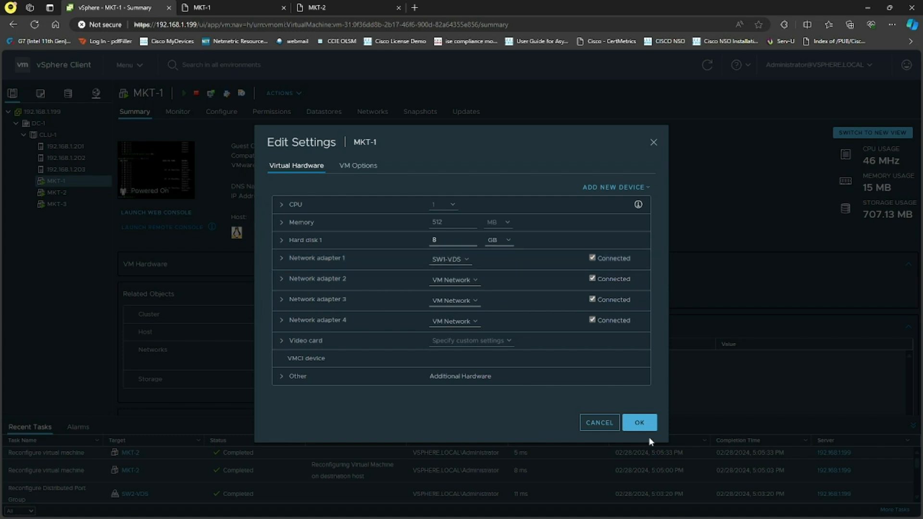
pyautogui.click(636, 423)
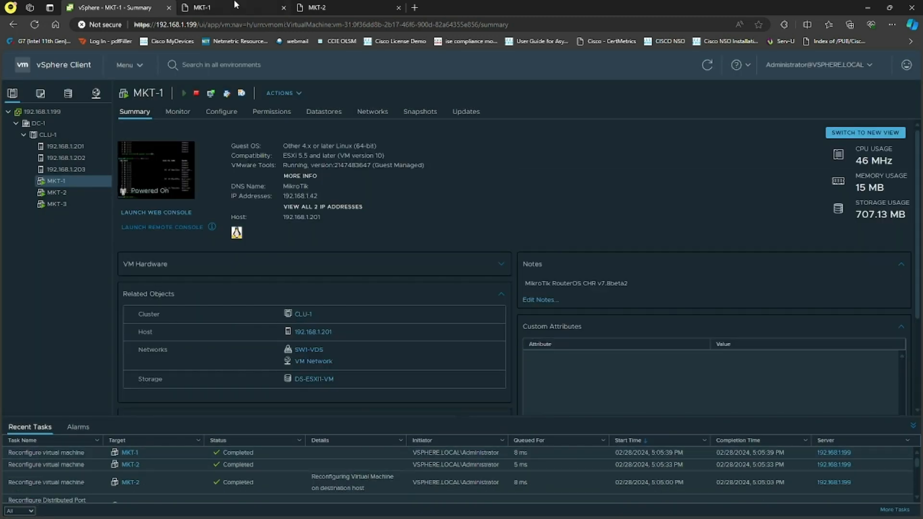
# From MKT-1, ping 10.1.1.2 again and then ping its own address 10.1.1.1
pyautogui.click(236, 8)
pyautogui.press('Up')
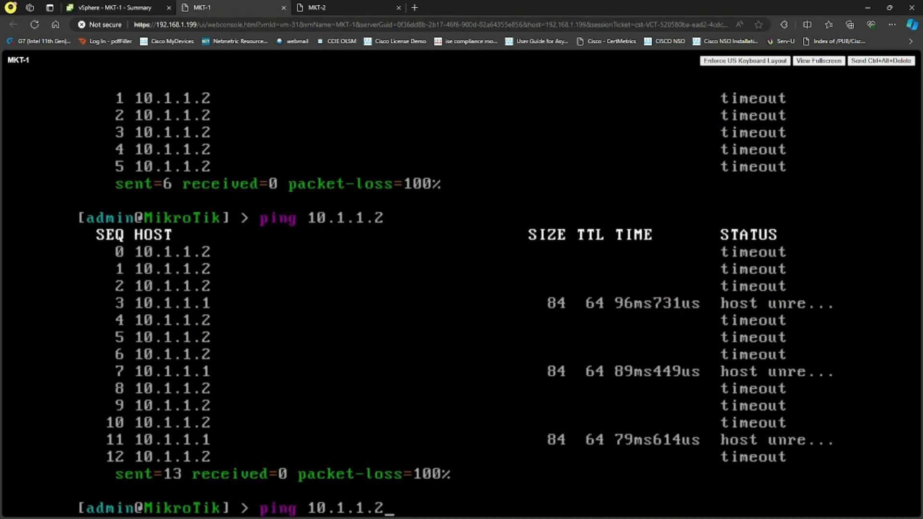
pyautogui.press('Return')
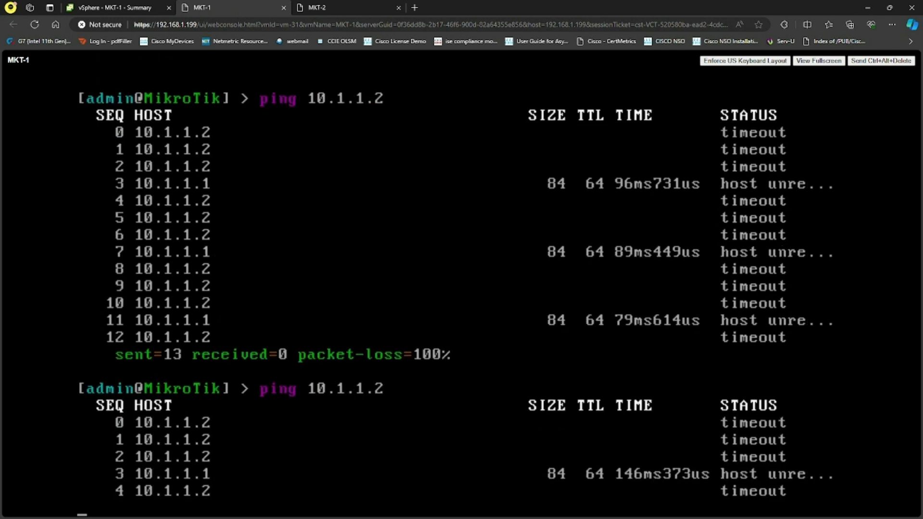
pyautogui.hotkey('ctrl', 'c')
pyautogui.write('ping 10.1.1.1')
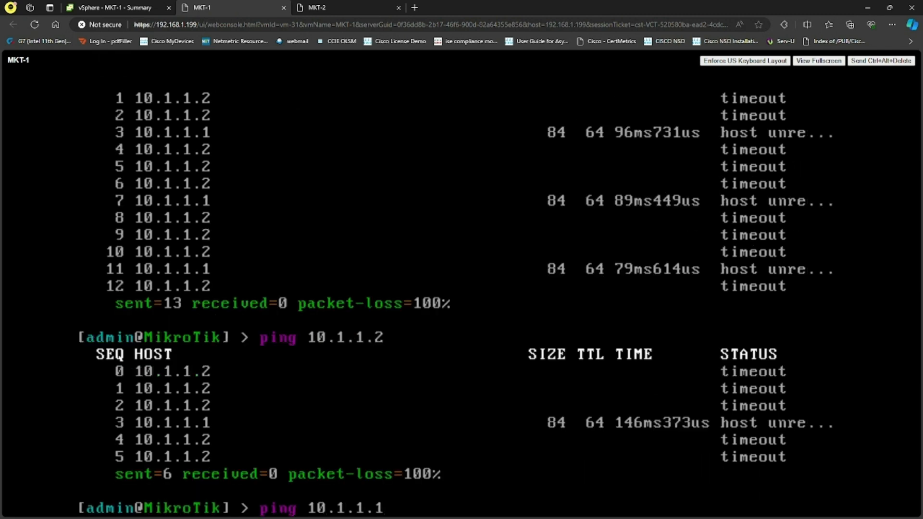
pyautogui.press('Return')
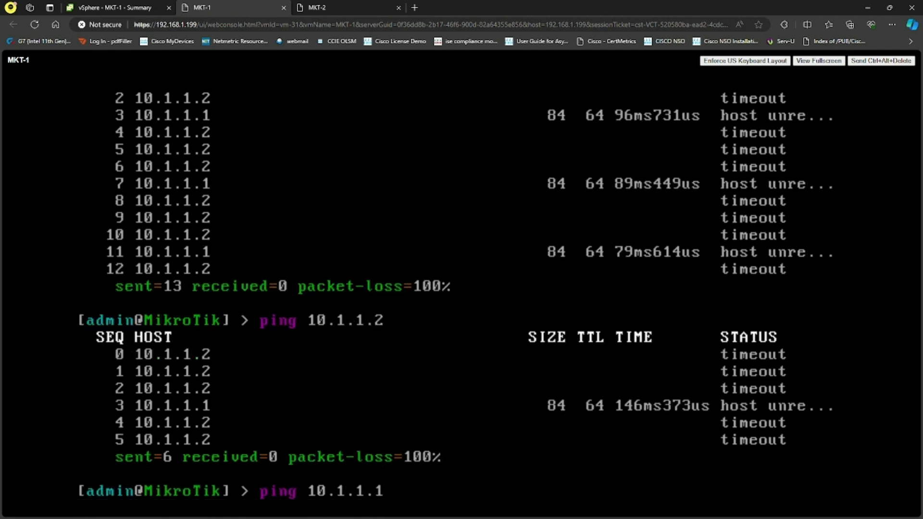
# Stop the ping and ping 10.1.1.2 from MKT-1 once more
pyautogui.hotkey('ctrl', 'c')
pyautogui.write('ping 10.1.1.2')
pyautogui.press('Return')
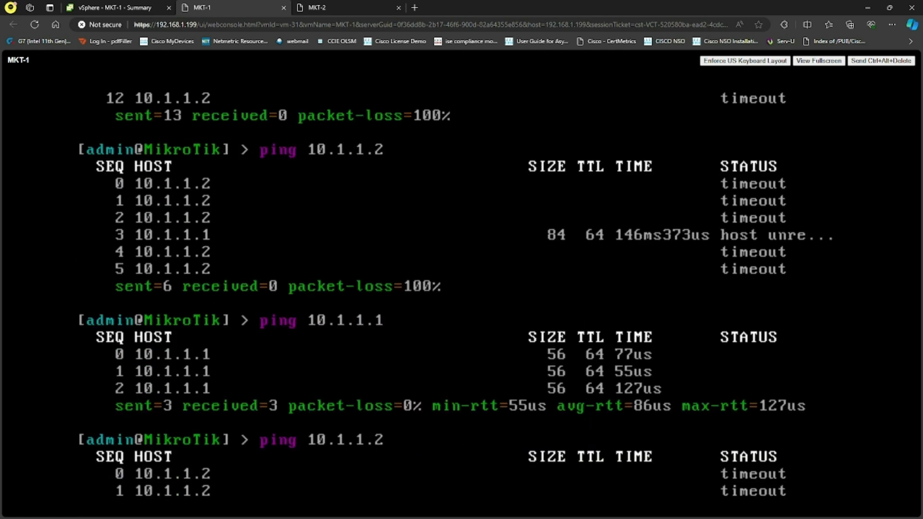
pyautogui.hotkey('ctrl', 'c')
# In the MKT-2 console, rerun the ping to 10.1.1.1
pyautogui.hotkey('ctrl', 'Tab')
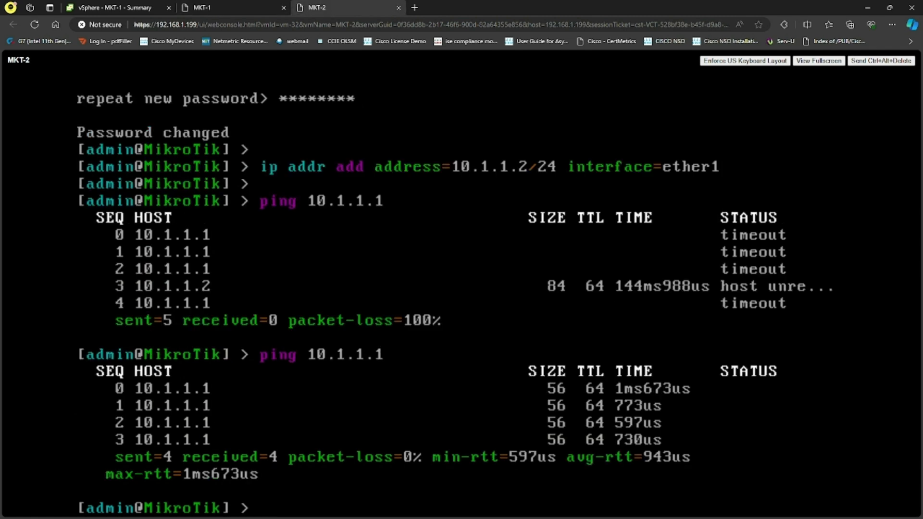
pyautogui.press('Up')
pyautogui.press('Return')
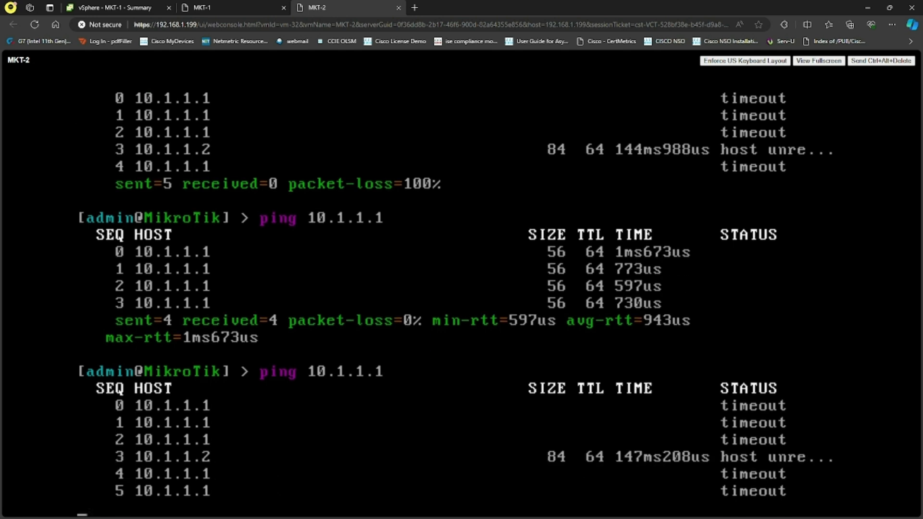
pyautogui.hotkey('ctrl', 'c')
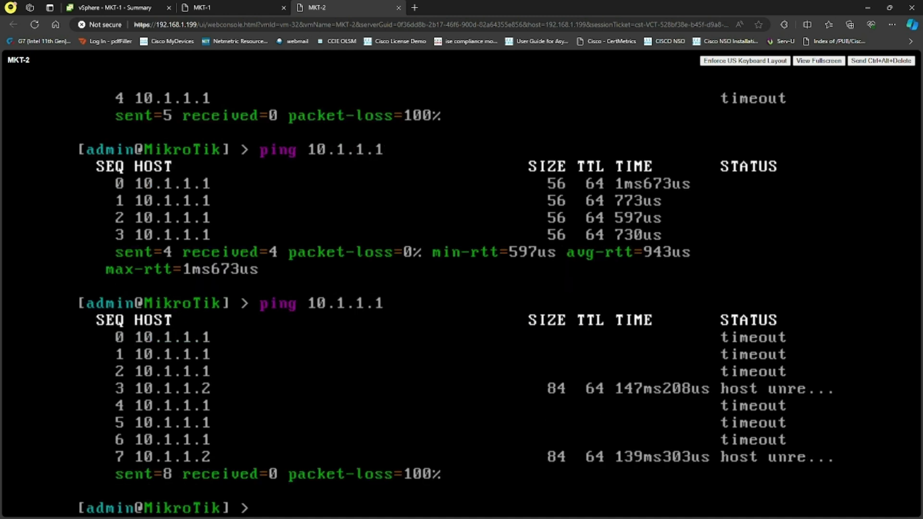
# Back in the vSphere Client, open DC1-VDS and review its topology and the virtual machines connected to it
pyautogui.click(115, 7)
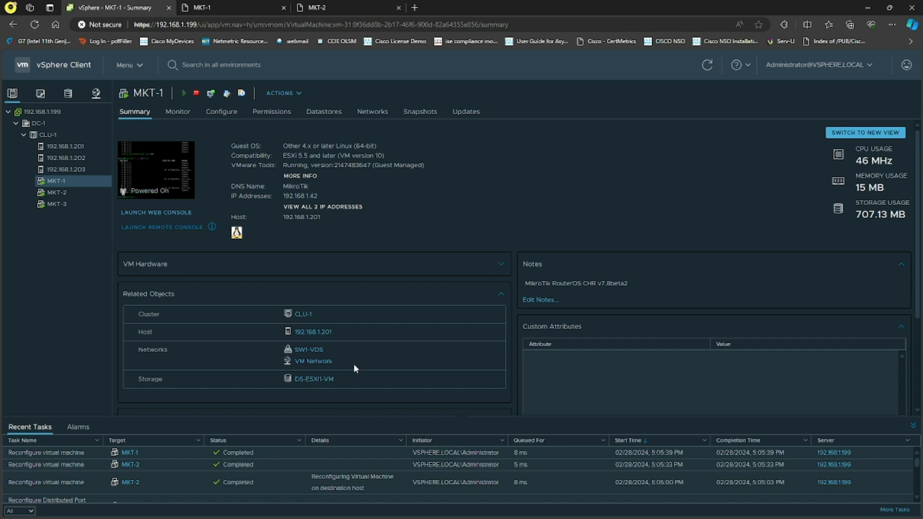
pyautogui.click(95, 94)
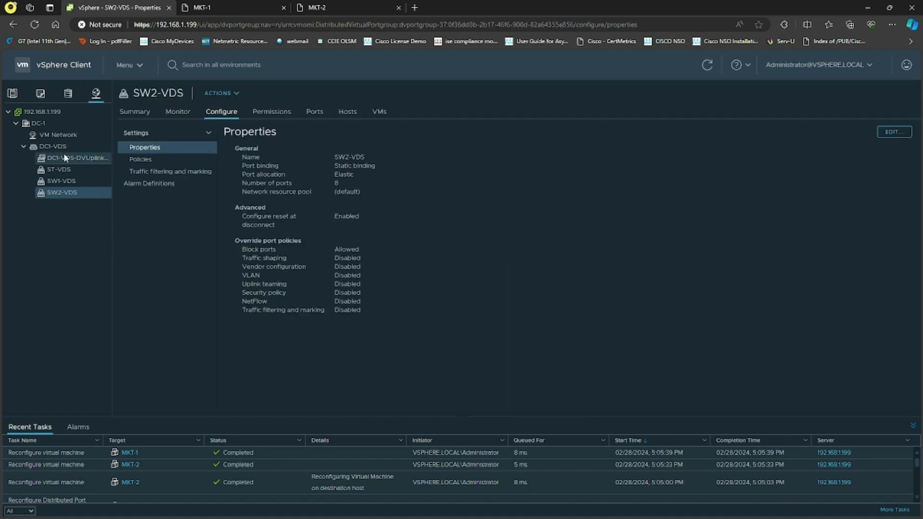
pyautogui.click(66, 148)
pyautogui.click(225, 114)
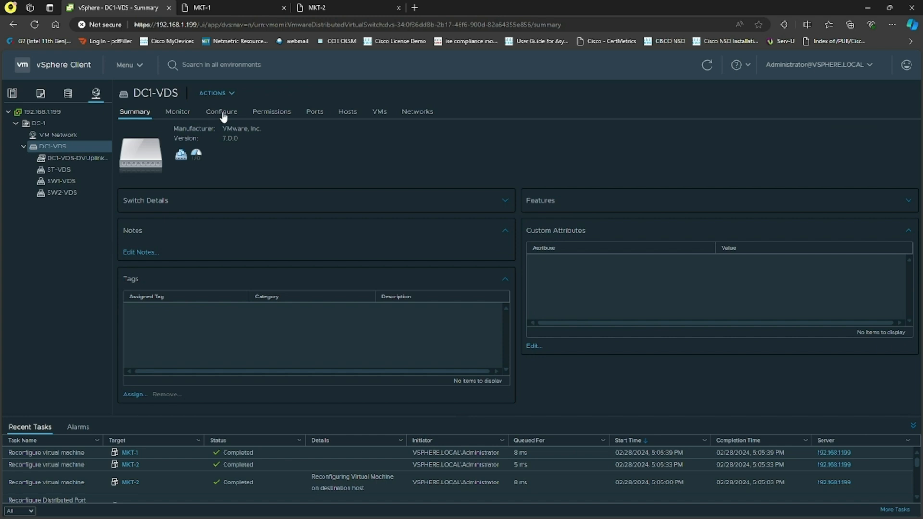
pyautogui.click(144, 160)
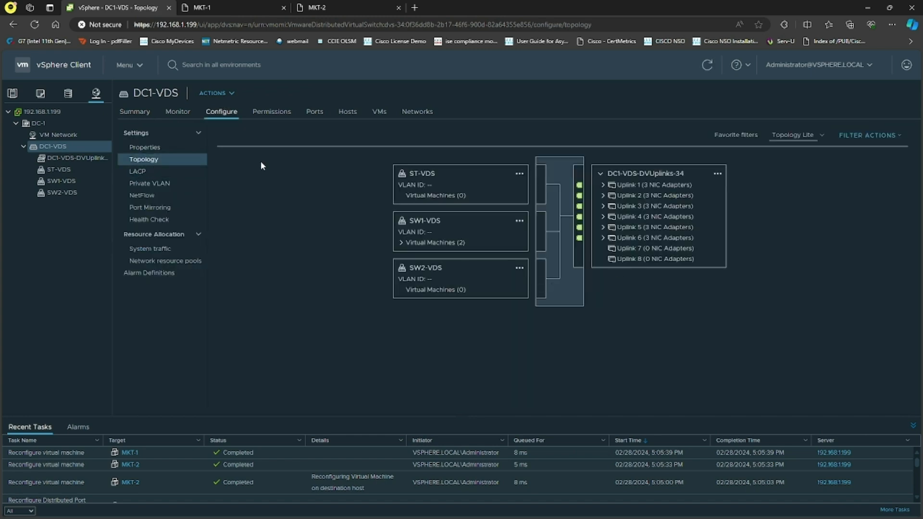
pyautogui.click(378, 113)
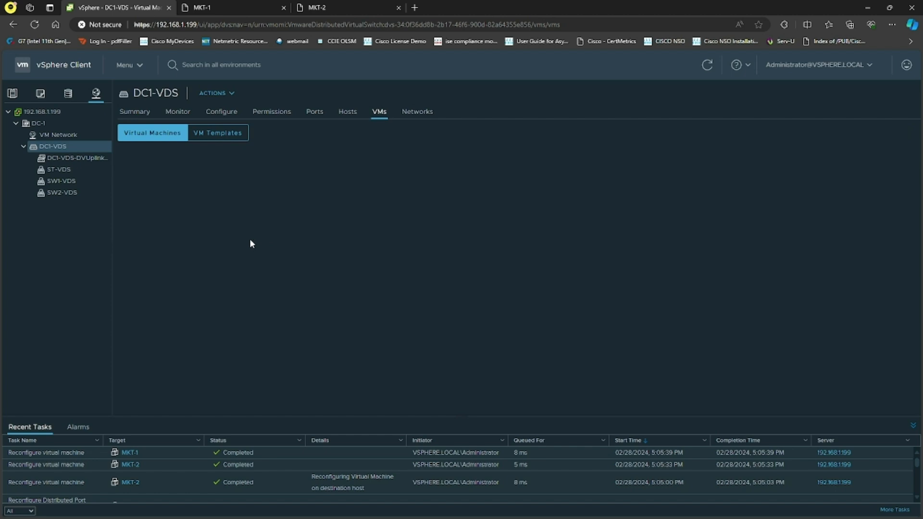
pyautogui.click(706, 65)
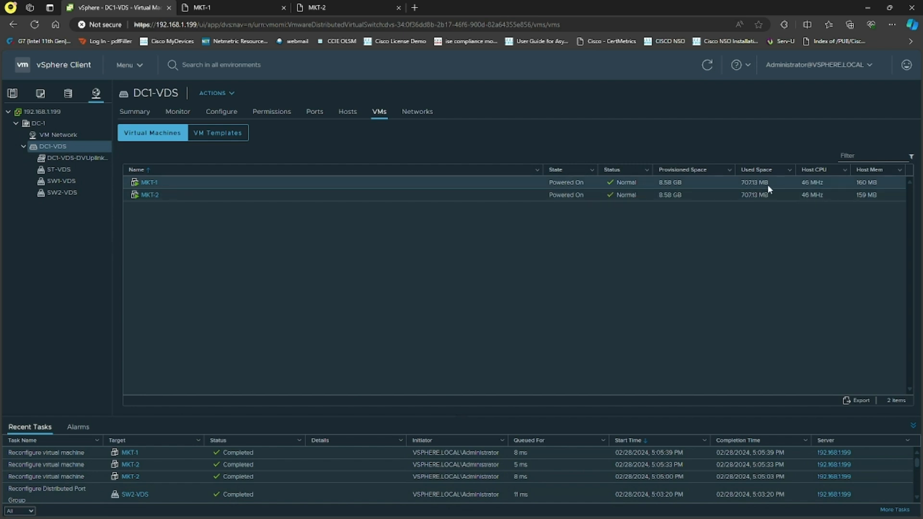
# Review the hosts and distributed port groups of DC1-VDS, then the virtual machines on the SW1-VDS port group
pyautogui.click(347, 114)
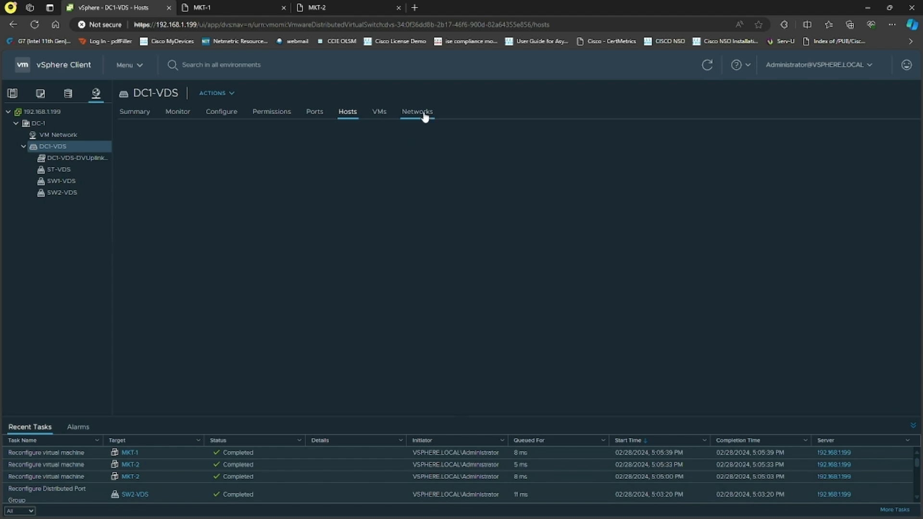
pyautogui.click(706, 65)
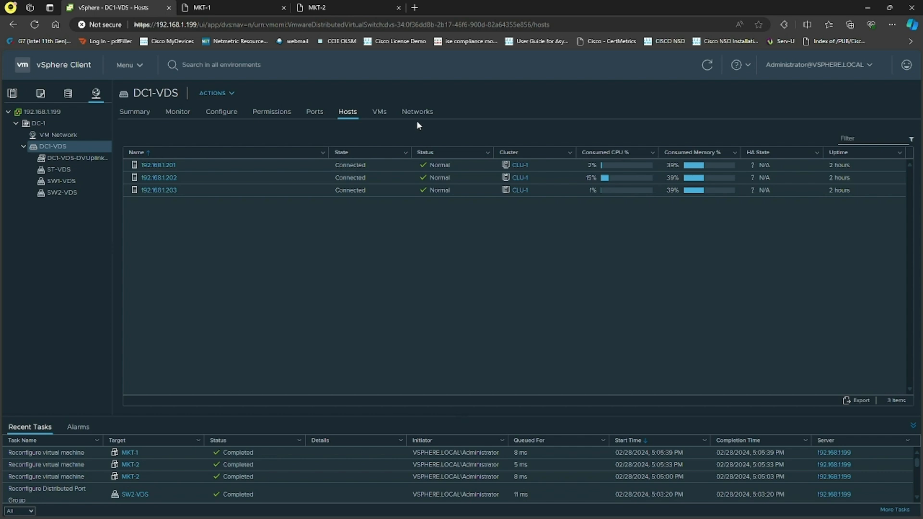
pyautogui.click(421, 118)
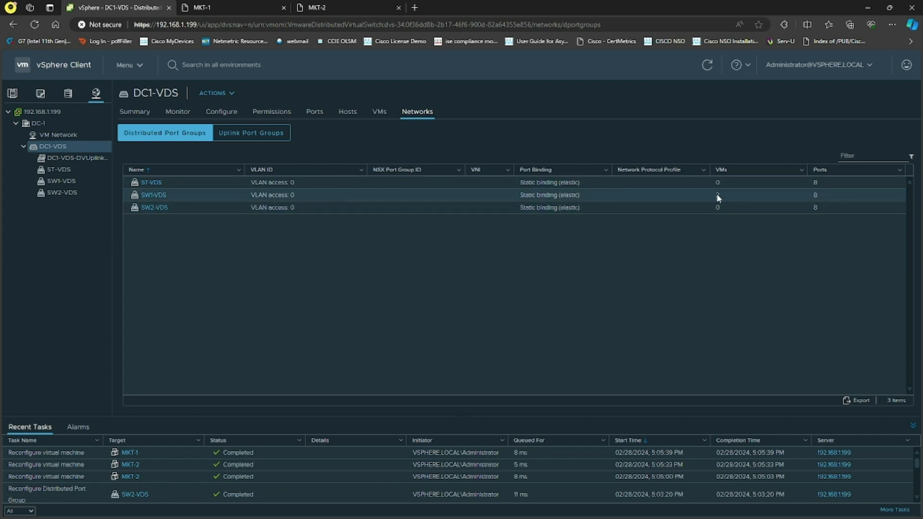
pyautogui.click(153, 195)
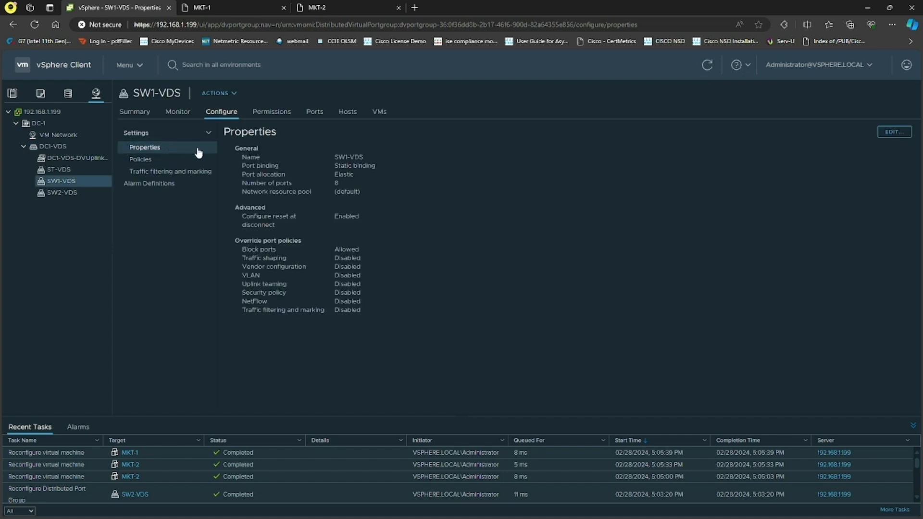
pyautogui.click(379, 114)
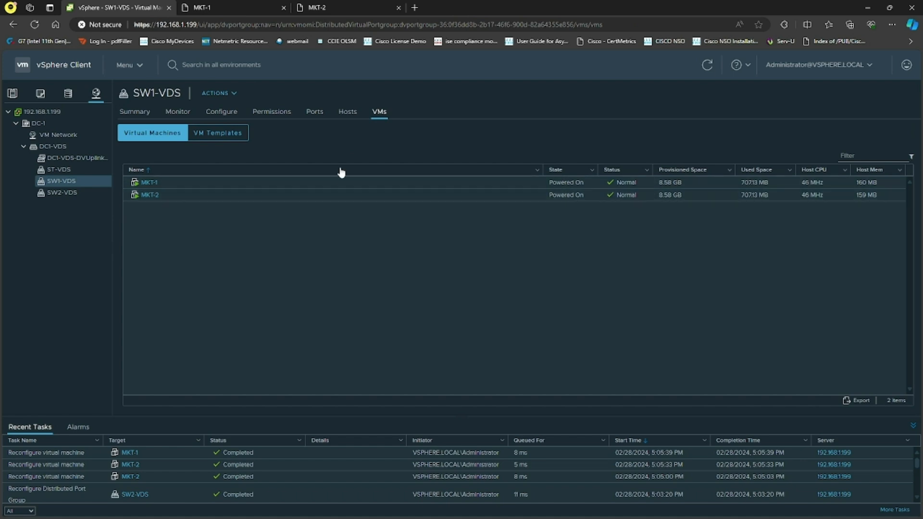
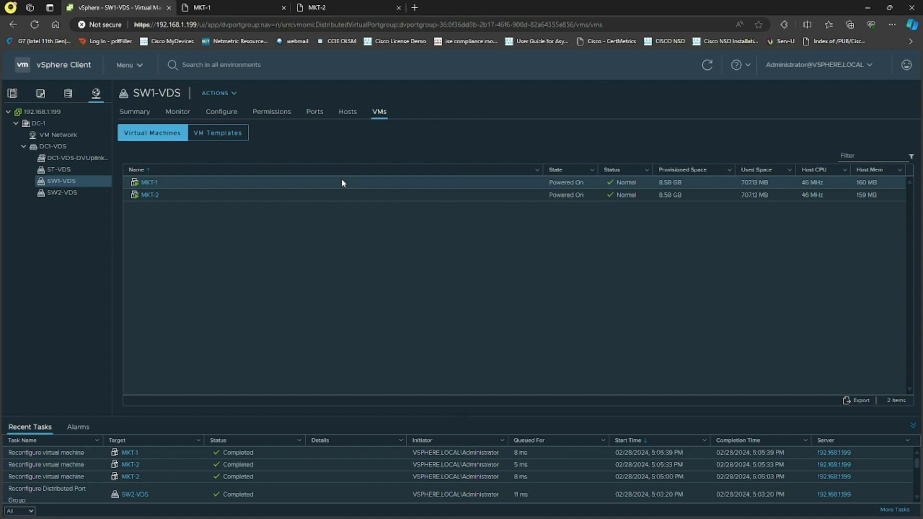
# Reconnect MKT-1's SW1-VDS network adapter to the SW2-VDS port group in its VM settings
pyautogui.click(13, 93)
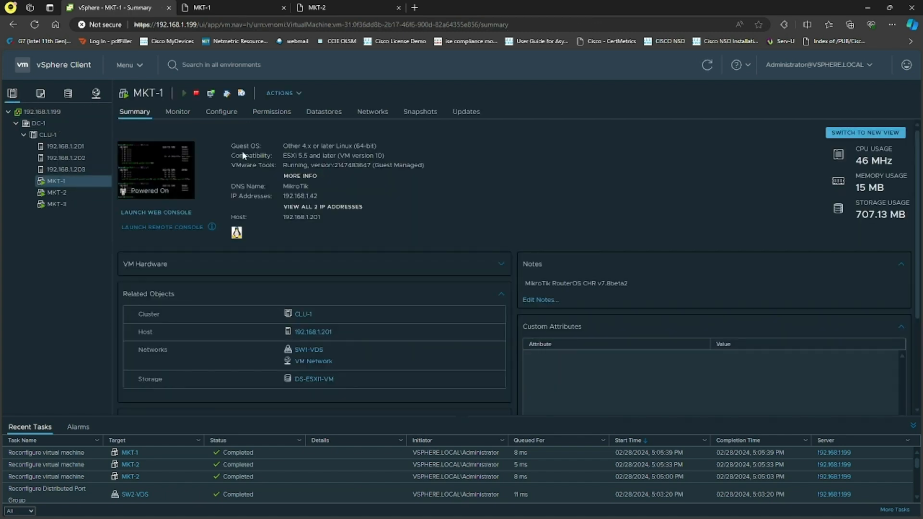
pyautogui.click(288, 92)
pyautogui.click(289, 305)
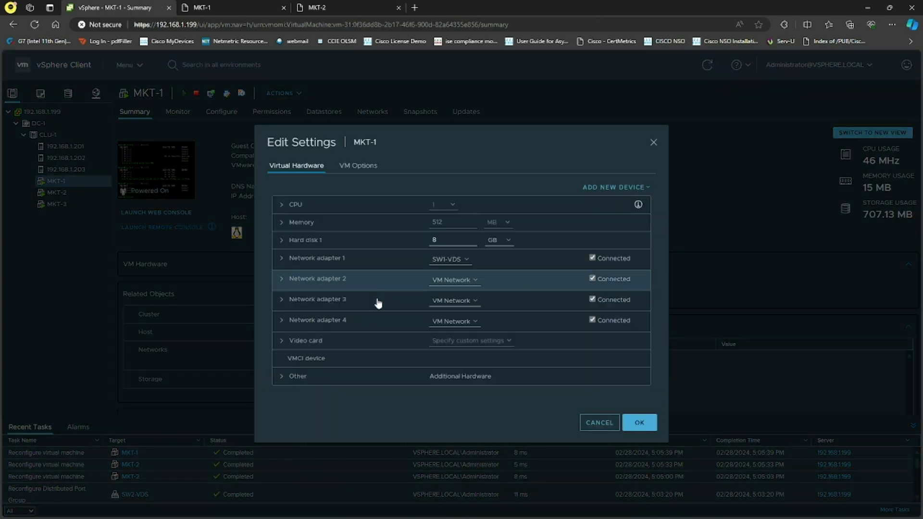
pyautogui.click(452, 279)
pyautogui.click(454, 280)
pyautogui.click(408, 271)
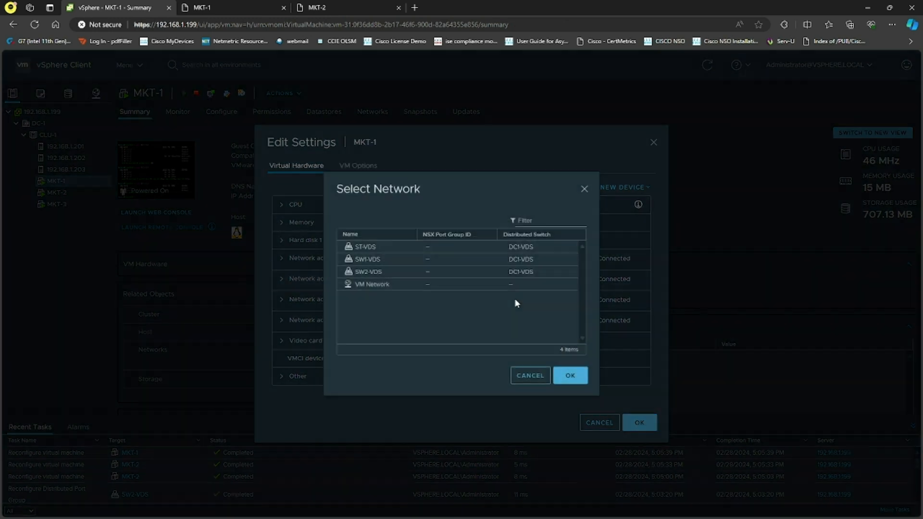
pyautogui.click(570, 375)
pyautogui.click(640, 423)
# Reconnect MKT-2's network adapter to the SW2-VDS port group as well
pyautogui.click(86, 195)
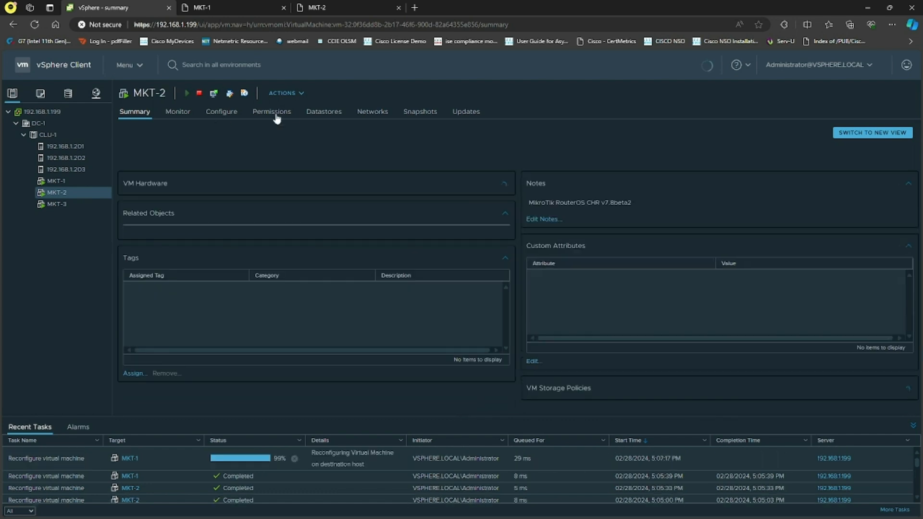
pyautogui.click(284, 93)
pyautogui.click(308, 306)
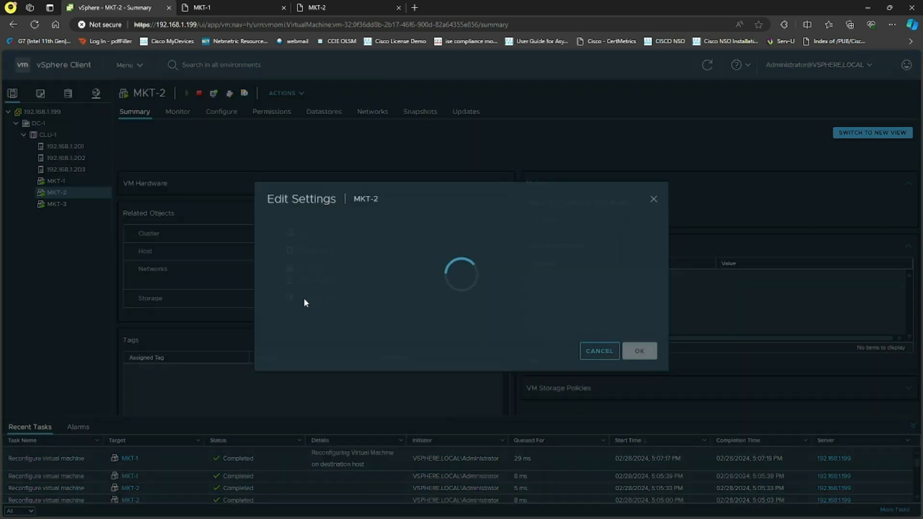
pyautogui.click(461, 262)
pyautogui.click(459, 281)
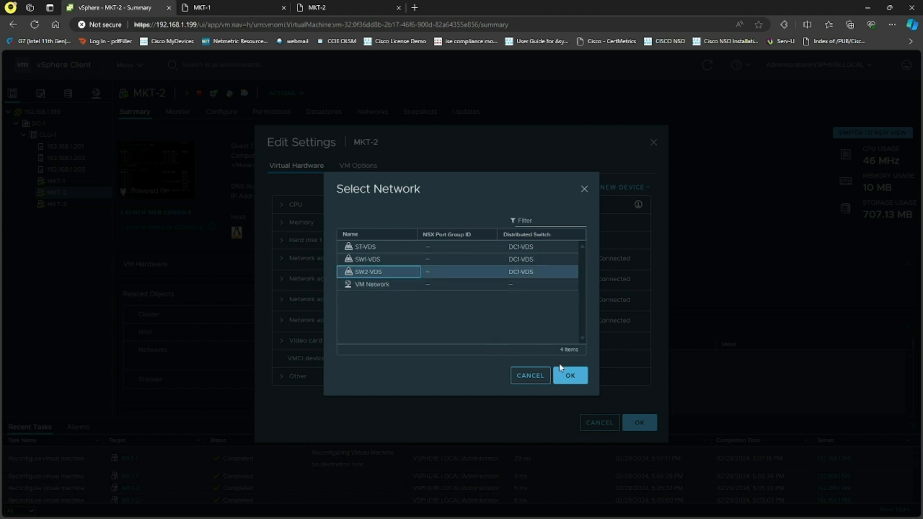
pyautogui.click(570, 375)
pyautogui.click(639, 423)
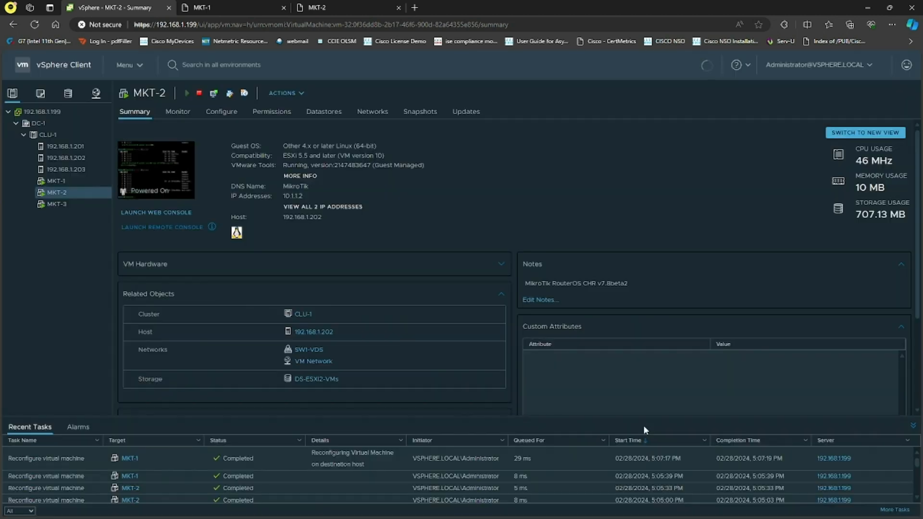
# Reload the MKT-1 and MKT-2 web console tabs
pyautogui.click(66, 180)
pyautogui.click(223, 6)
pyautogui.click(36, 26)
pyautogui.hotkey('ctrl', 'Tab')
pyautogui.click(36, 26)
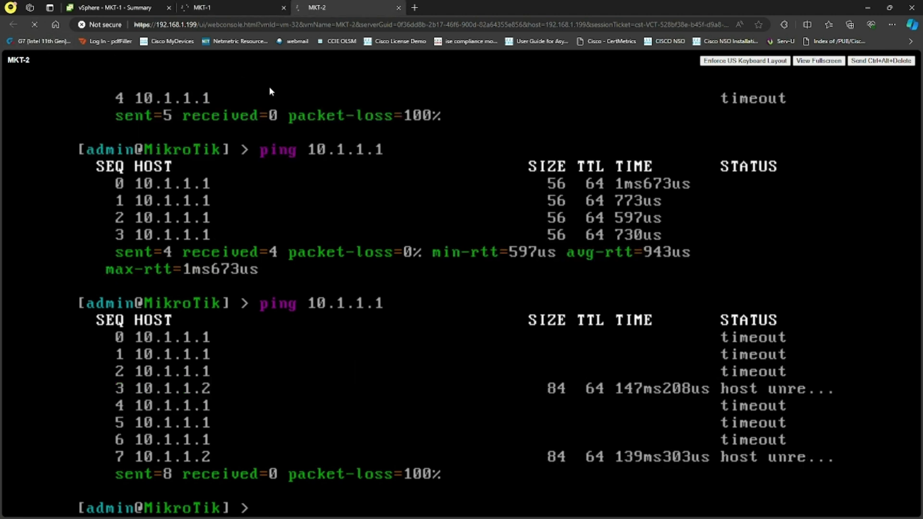
pyautogui.click(235, 4)
pyautogui.click(353, 7)
pyautogui.click(242, 12)
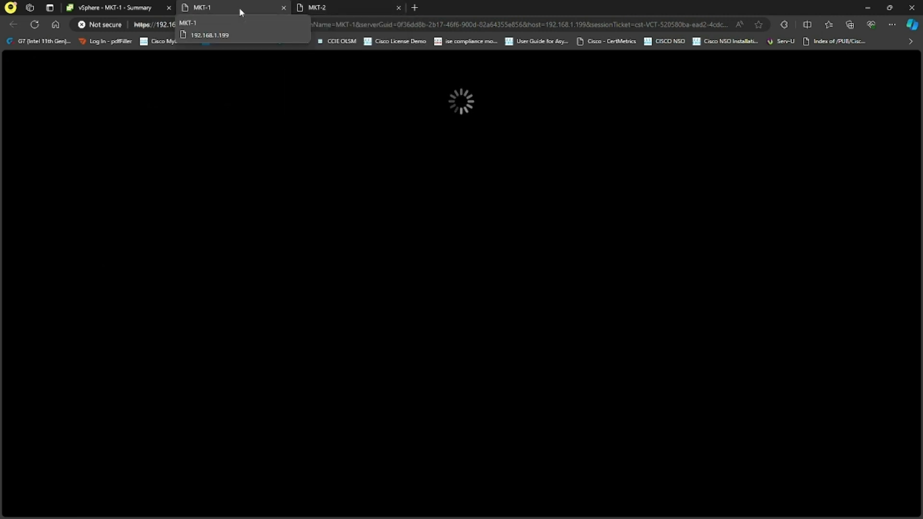
pyautogui.click(337, 10)
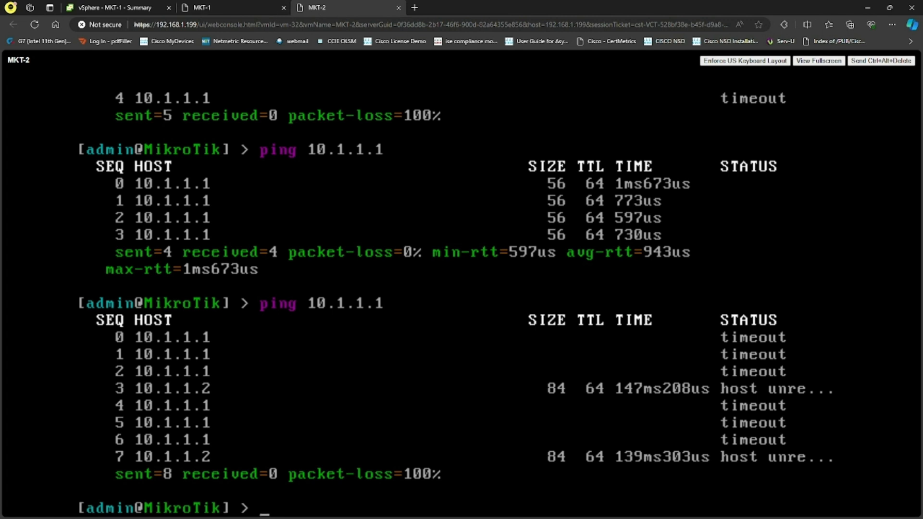
# In the MKT-2 console, rerun the ping to 10.1.1.1 and stop it
pyautogui.press('Return')
pyautogui.press('Return')
pyautogui.press('Return')
pyautogui.press('Up')
pyautogui.press('Return')
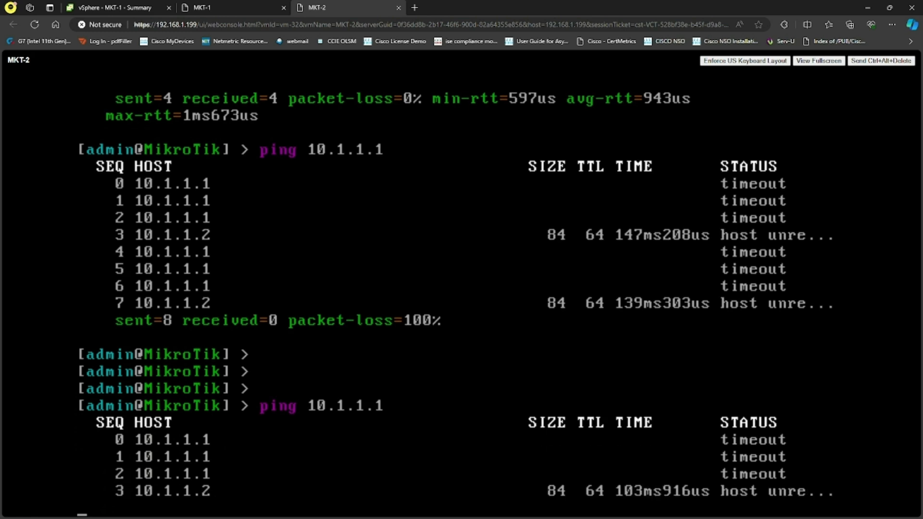
pyautogui.hotkey('ctrl', 'c')
# Try to add IP address 10.1.1.2/24 on interface ether1 in MKT-2
pyautogui.write('ip addr add')
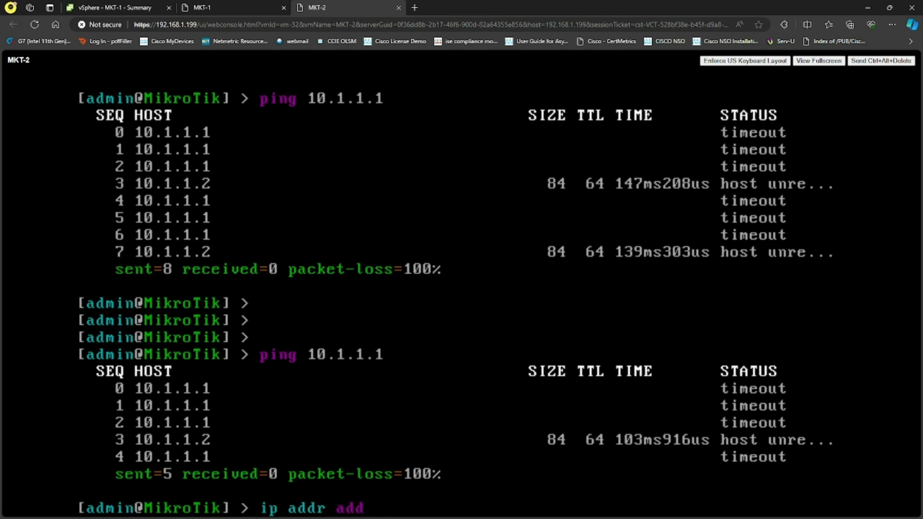
pyautogui.write(' address=10.1.1.2/24 dev')
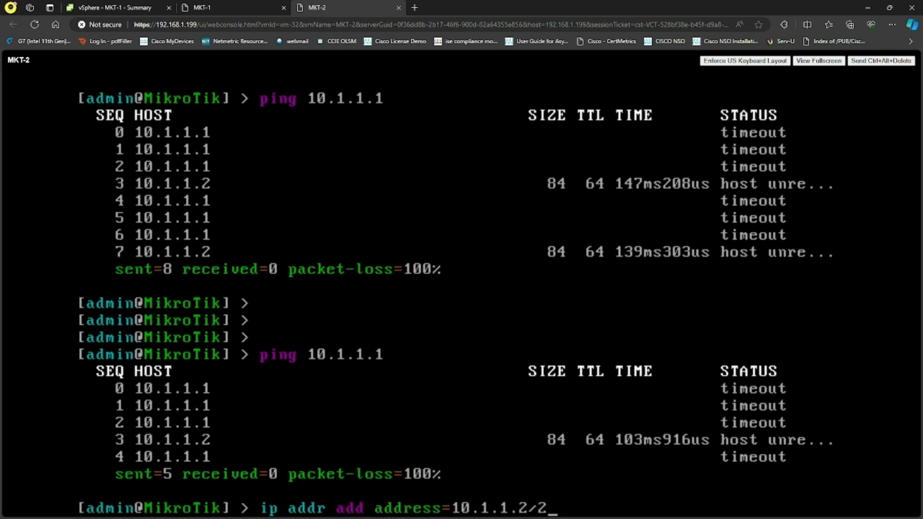
pyautogui.press('BackSpace')
pyautogui.press('BackSpace')
pyautogui.press('BackSpace')
pyautogui.write('interface=ether1')
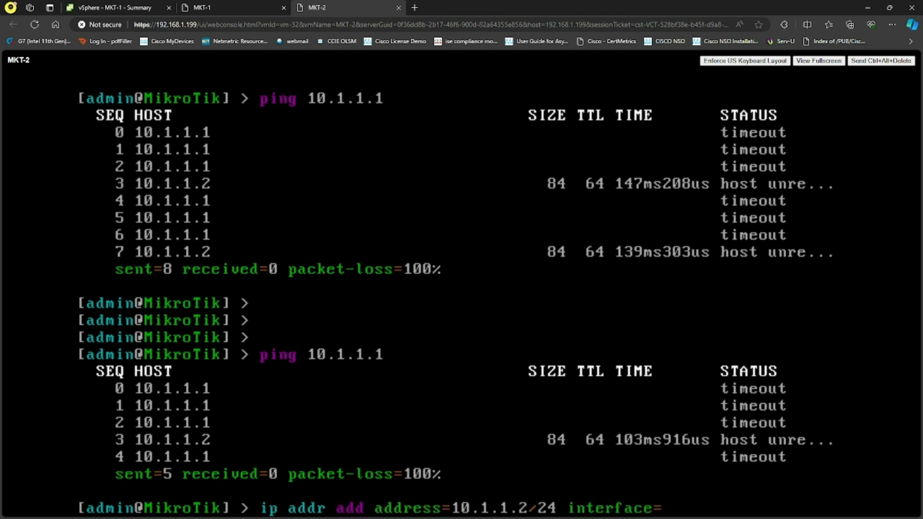
pyautogui.press('Return')
pyautogui.press('Return')
pyautogui.press('Return')
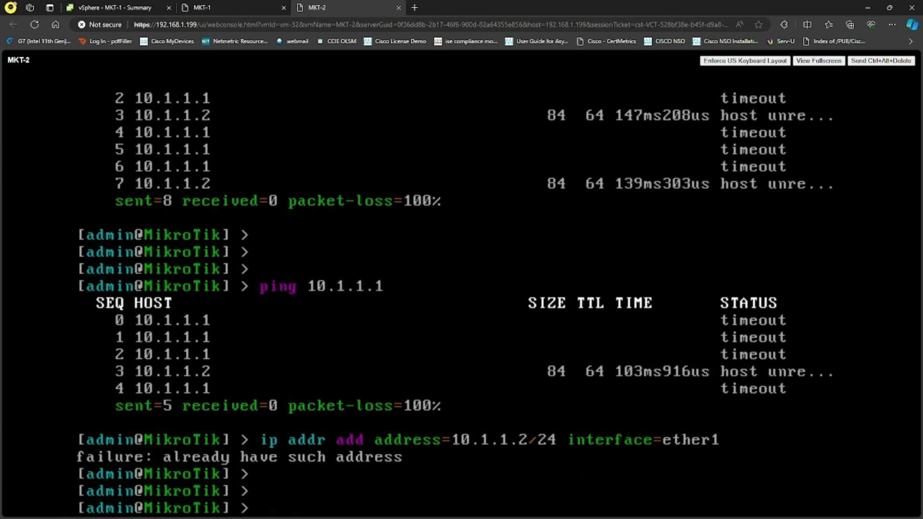
# Reconnect the MKT-1 console and try to add IP address 10.1.1.1/24 on interface ether1
pyautogui.click(207, 7)
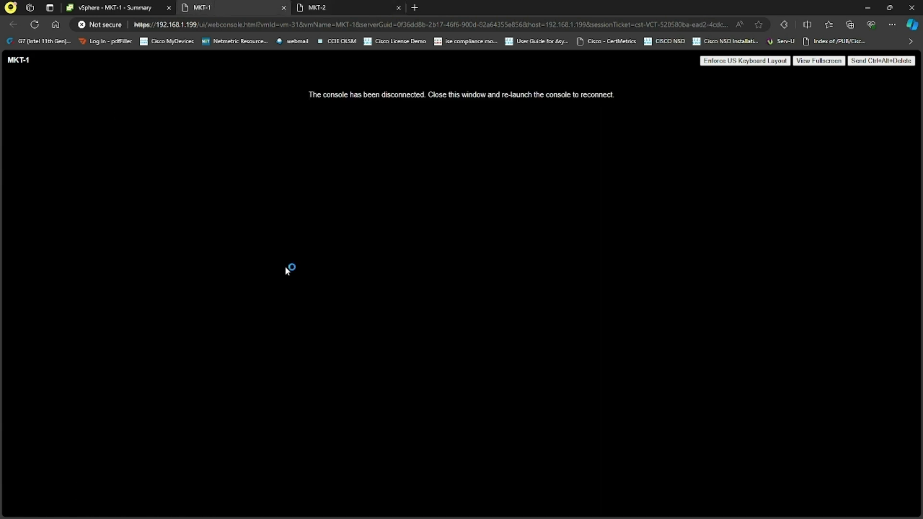
pyautogui.click(35, 25)
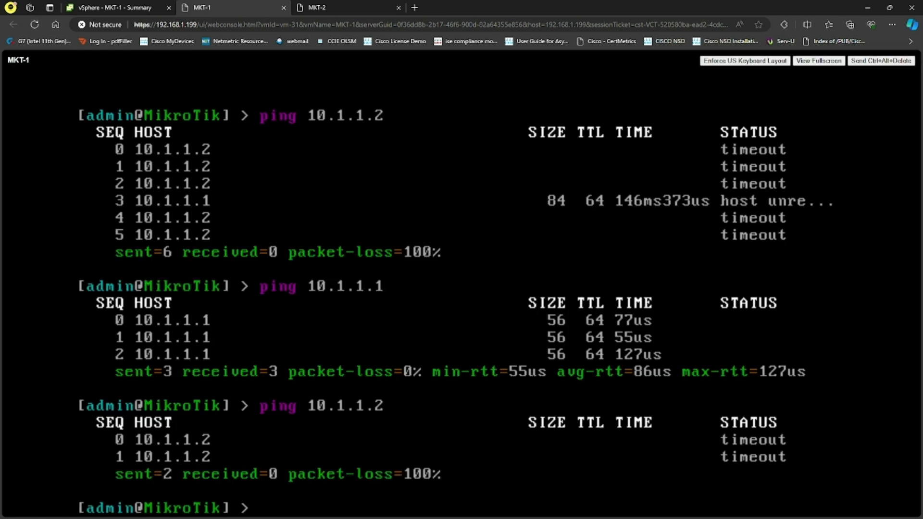
pyautogui.press('Return')
pyautogui.press('Return')
pyautogui.write('ip addr add address=10.')
pyautogui.press('BackSpace')
pyautogui.press('BackSpace')
pyautogui.press('BackSpace')
pyautogui.write('a')
pyautogui.press('Tab')
pyautogui.write('10.1.1.1/24 interface=ether1')
pyautogui.press('Return')
# Ping 10.1.1.1 from MKT-1 and stop the ping
pyautogui.press('Return')
pyautogui.press('Return')
pyautogui.press('Return')
pyautogui.write('ping 10.1.1.1')
pyautogui.press('Return')
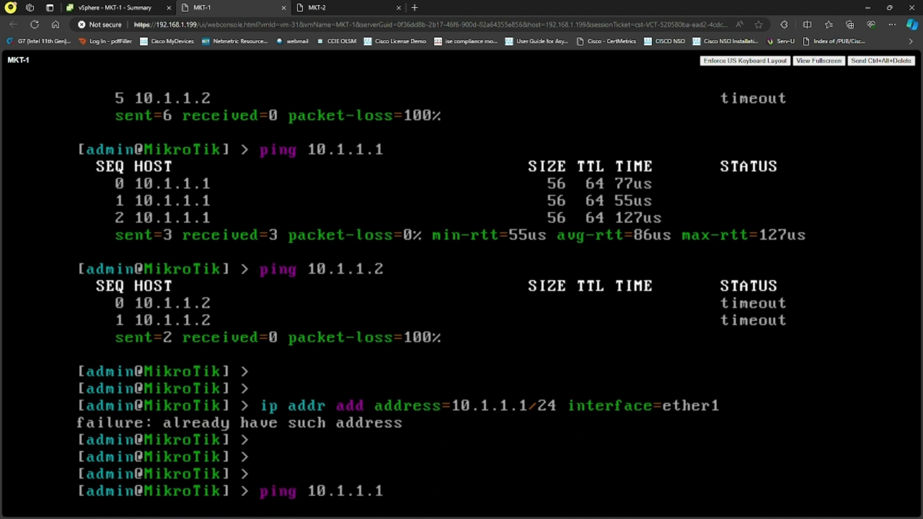
pyautogui.hotkey('ctrl', 'c')
# Ping 10.1.1.2 from MKT-1 and stop the ping
pyautogui.write('ping')
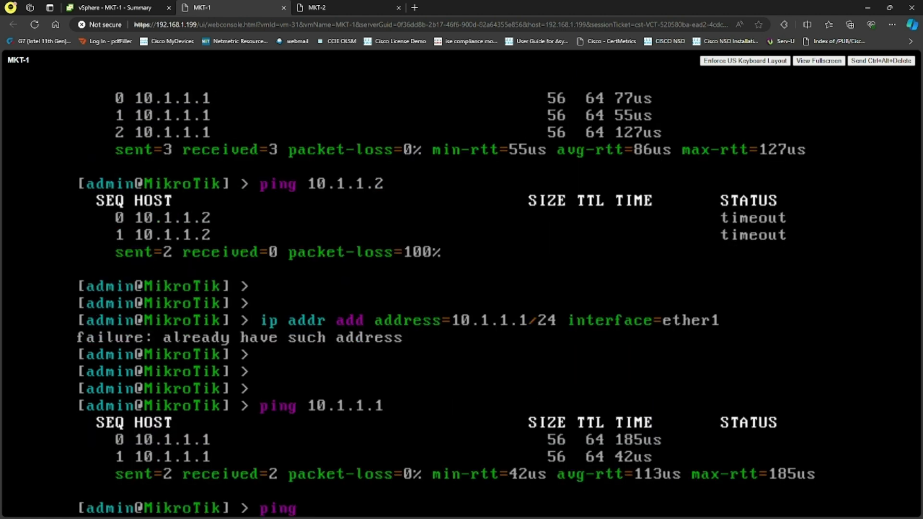
pyautogui.write(' 10.1.1.2')
pyautogui.press('Return')
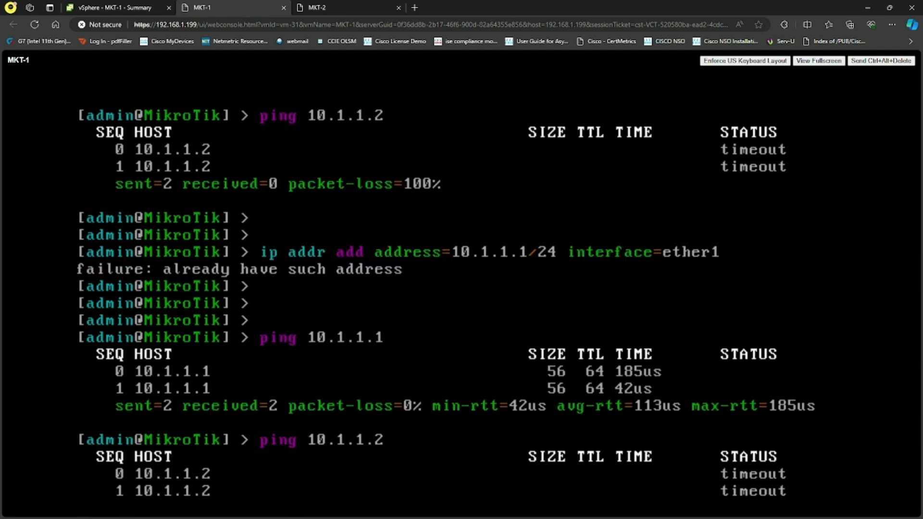
pyautogui.hotkey('ctrl', 'c')
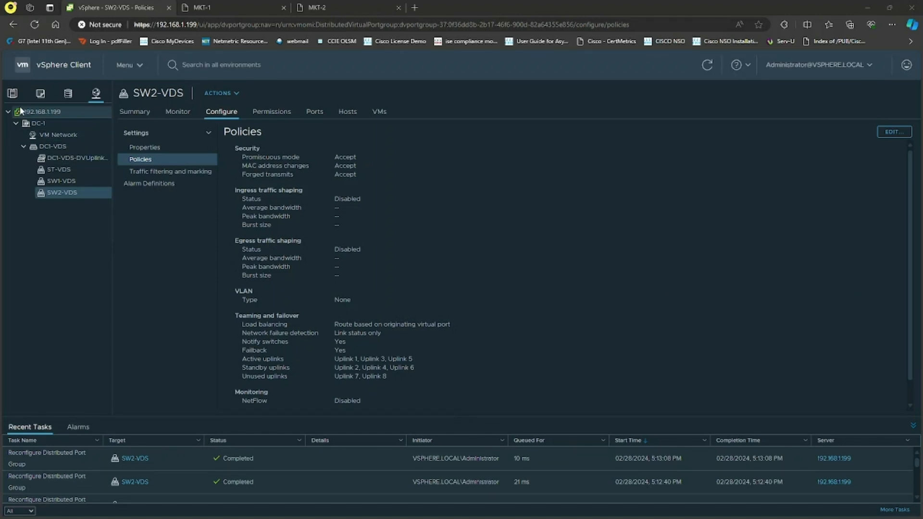
# In the MKT-2 console, ping 10.1.1.1 and stop the ping
pyautogui.click(12, 94)
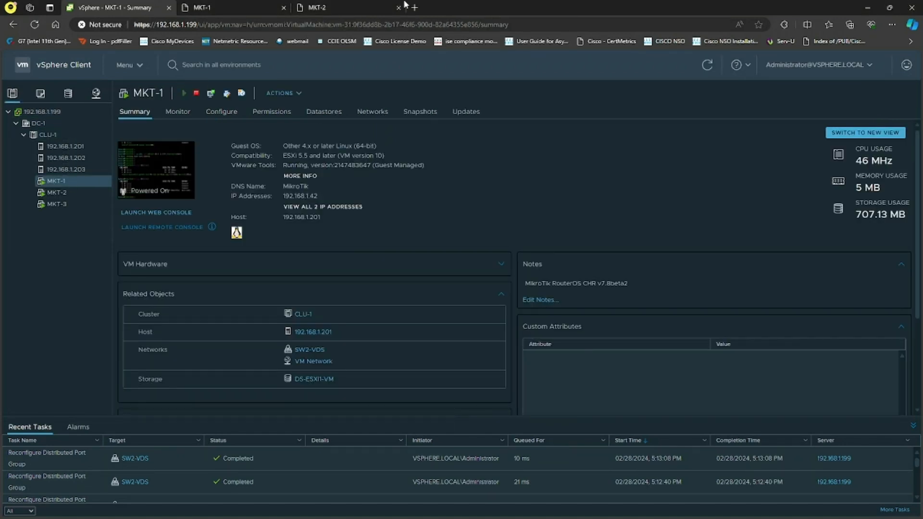
pyautogui.click(365, 7)
pyautogui.write('ping 10.1.1.1')
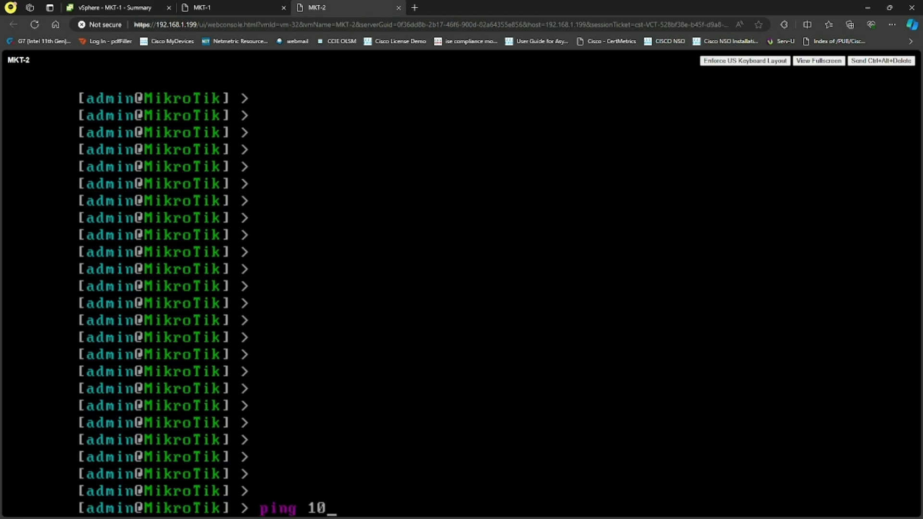
pyautogui.press('Return')
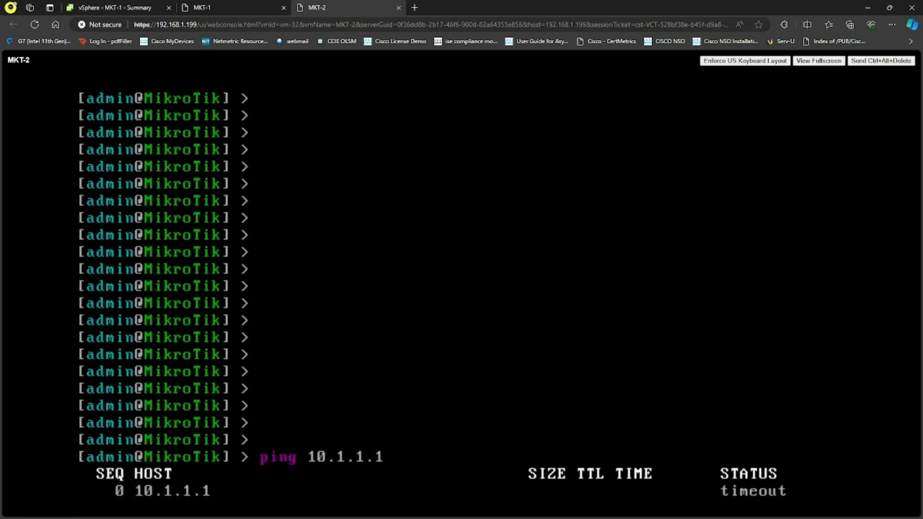
pyautogui.hotkey('ctrl', 'c')
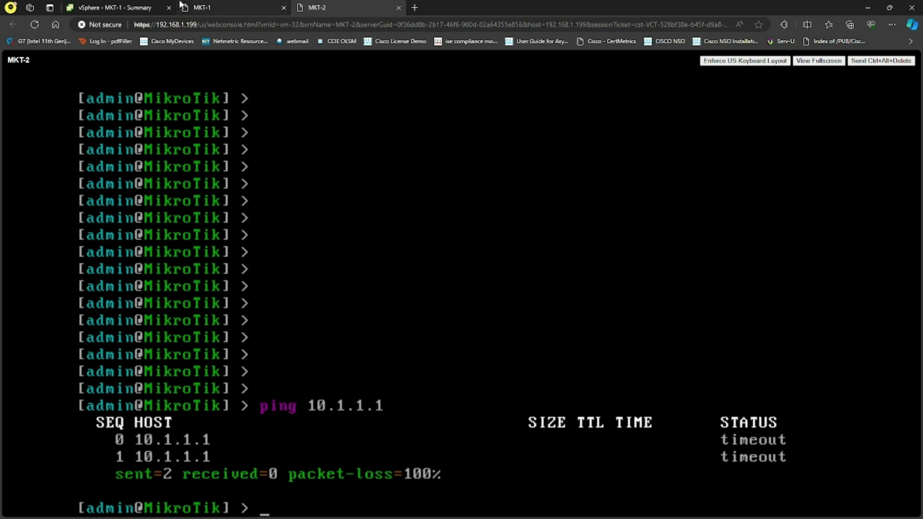
# Change the SW2-VDS port group's load balancing to Route based on IP hash, accepting the standby-uplink warning
pyautogui.click(149, 6)
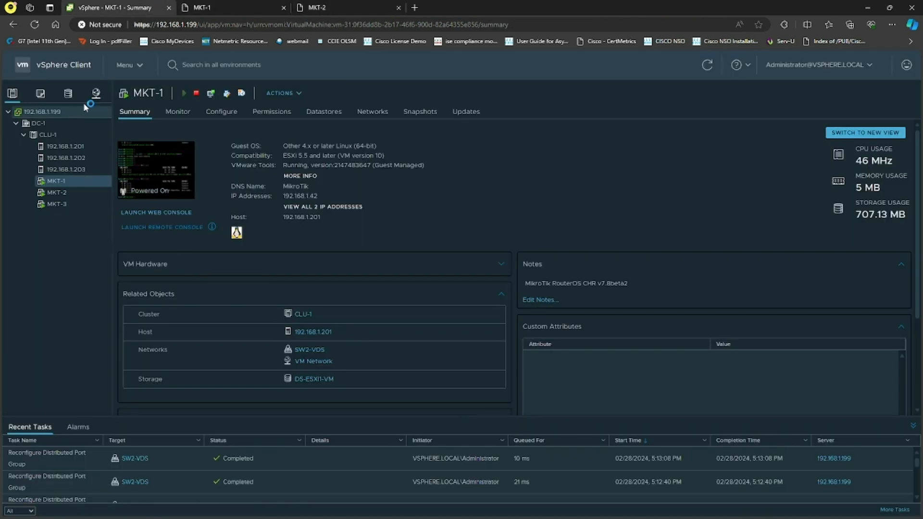
pyautogui.click(96, 93)
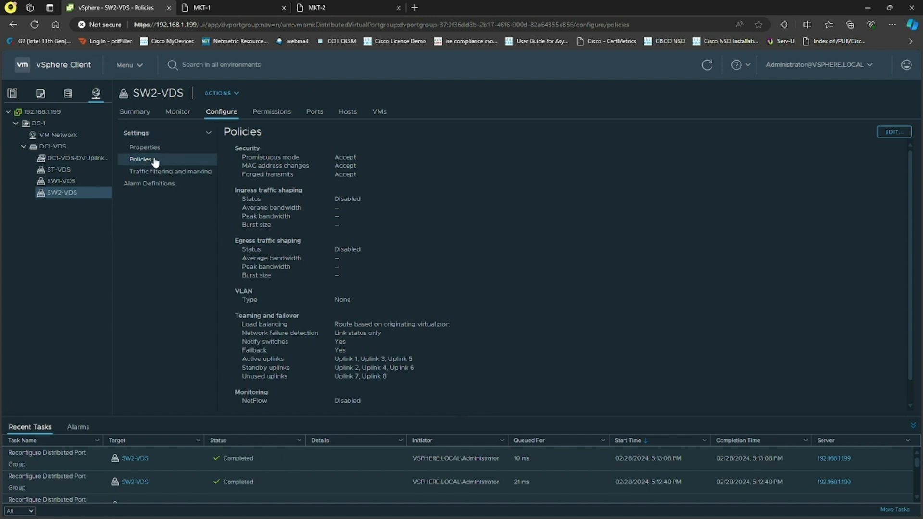
pyautogui.moveTo(452, 325); pyautogui.dragTo(336, 326)
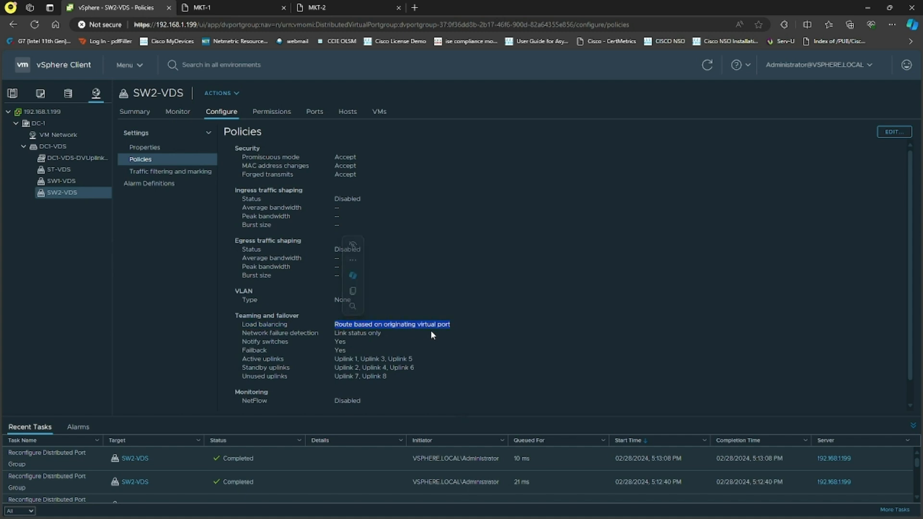
pyautogui.click(523, 334)
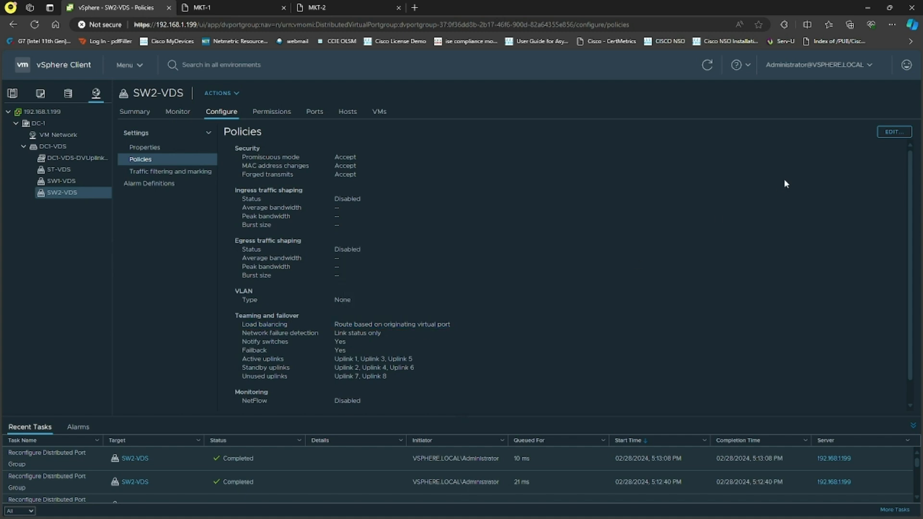
pyautogui.click(893, 132)
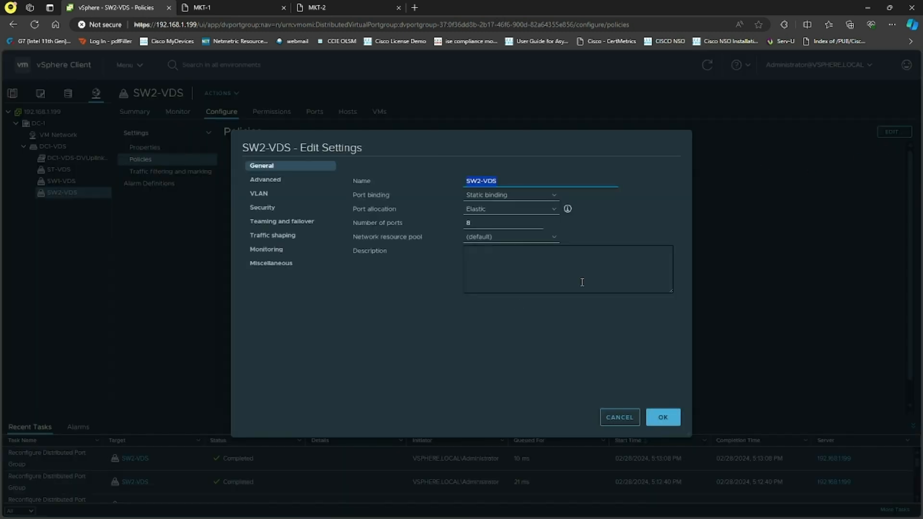
pyautogui.click(288, 221)
pyautogui.click(575, 182)
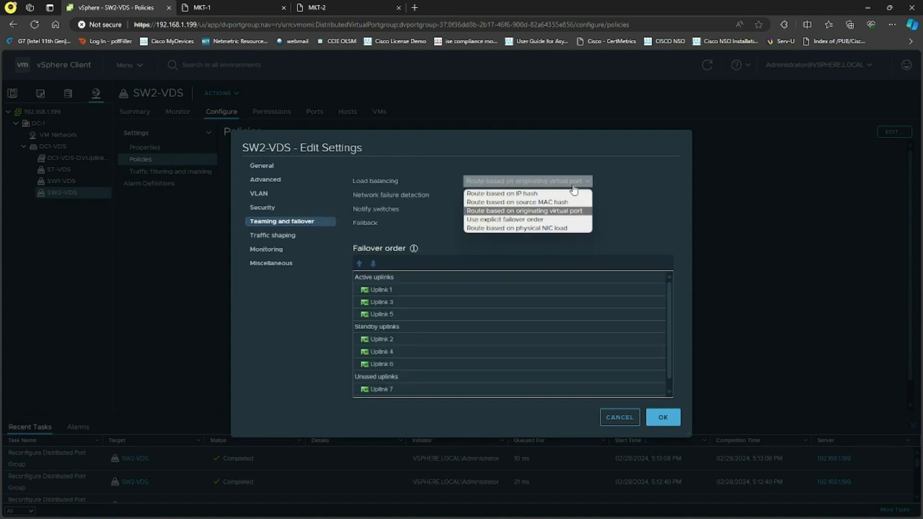
pyautogui.click(529, 194)
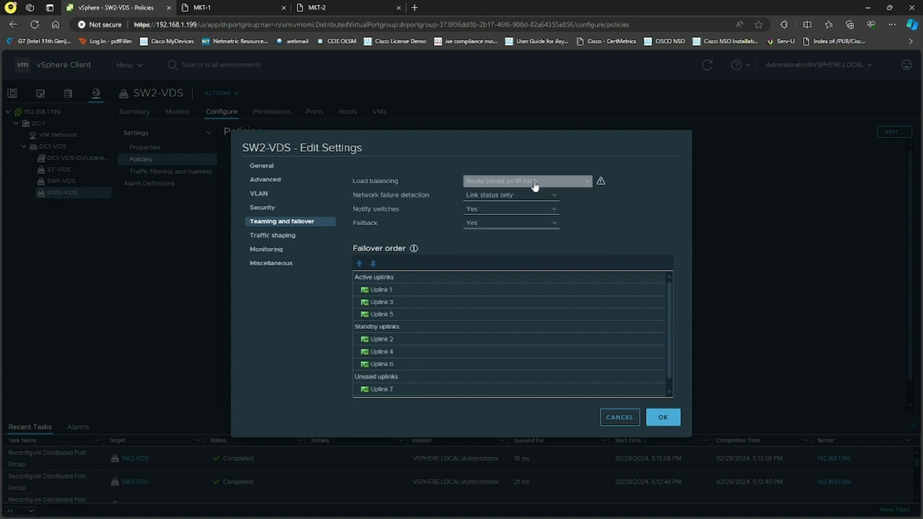
pyautogui.click(662, 415)
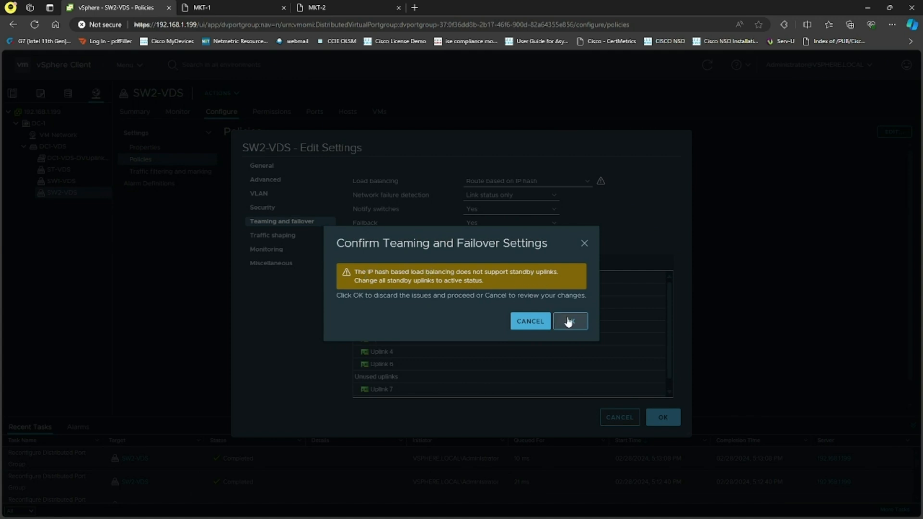
pyautogui.click(570, 321)
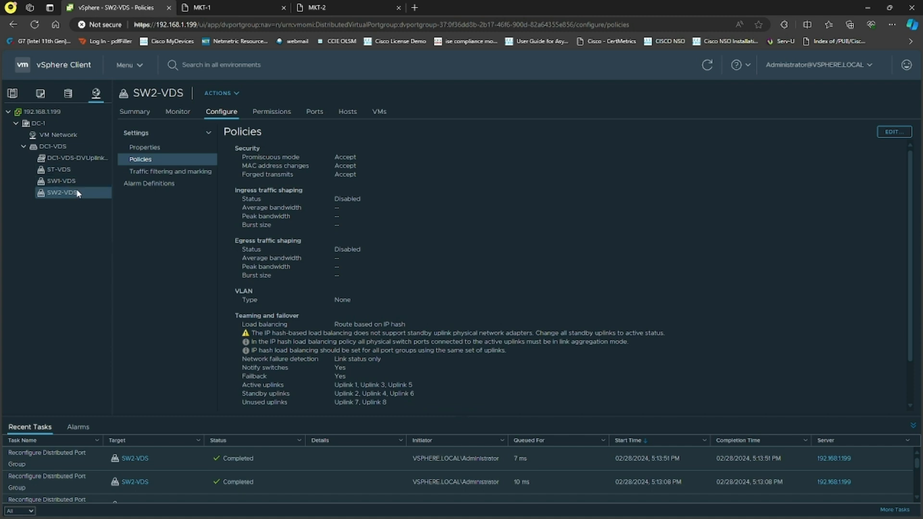
pyautogui.click(338, 6)
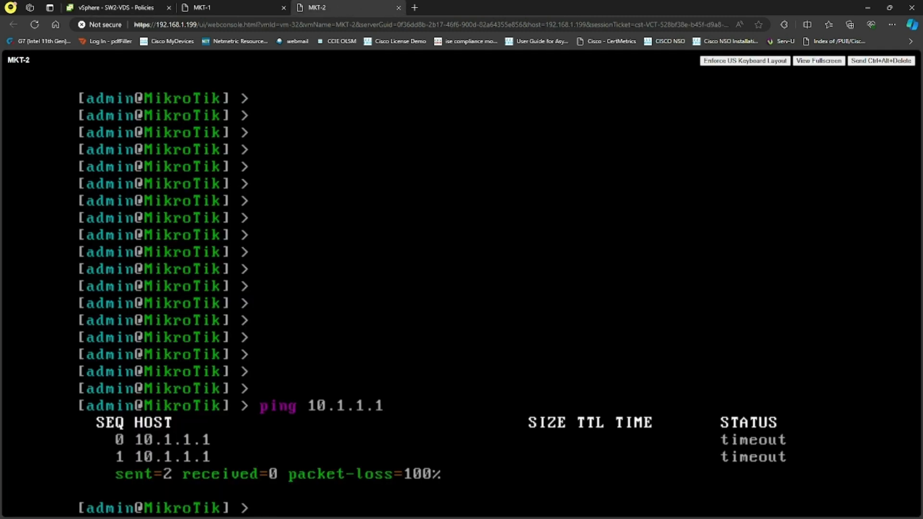
# In the MKT-2 console, rerun the ping to 10.1.1.1 and stop it, then glance at MKT-1
pyautogui.press('Up')
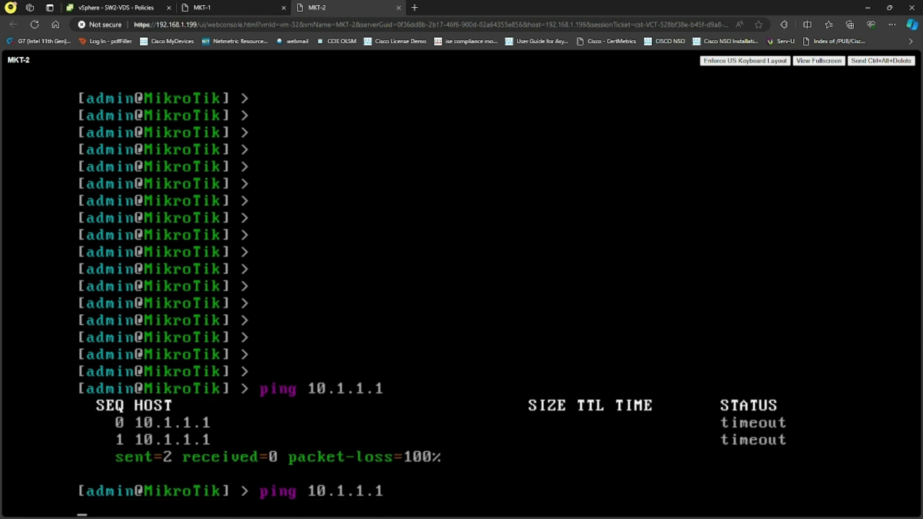
pyautogui.hotkey('ctrl', 'c')
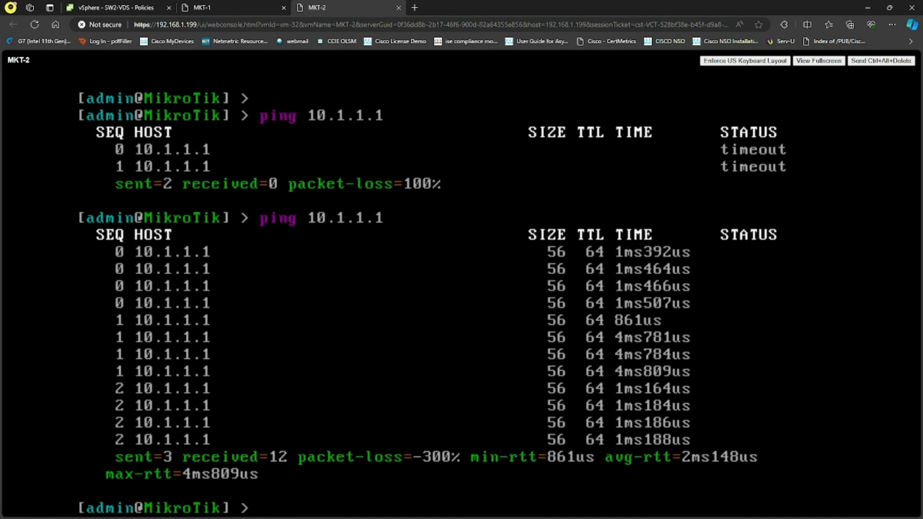
pyautogui.click(211, 7)
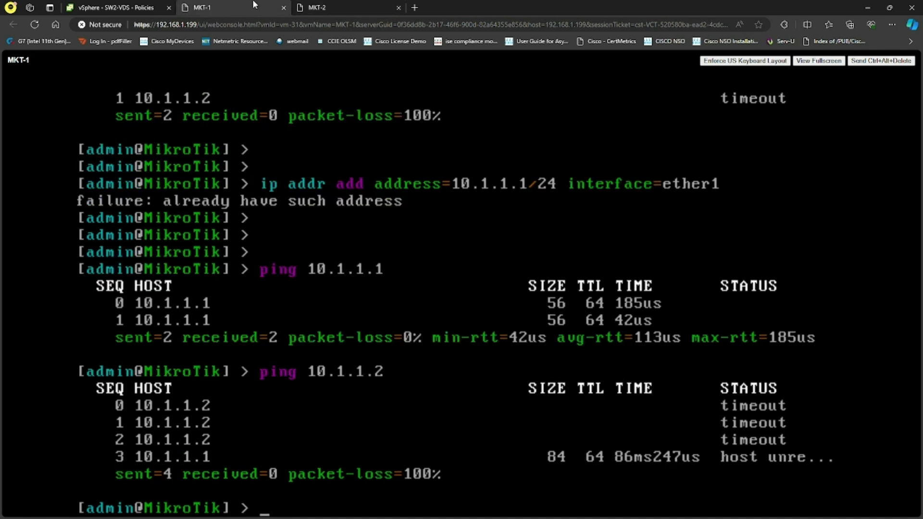
# In the DC1-VDS topology, move Uplinks 2, 4 and 6 to active uplinks in the ST-VDS port group's failover order
pyautogui.click(80, 5)
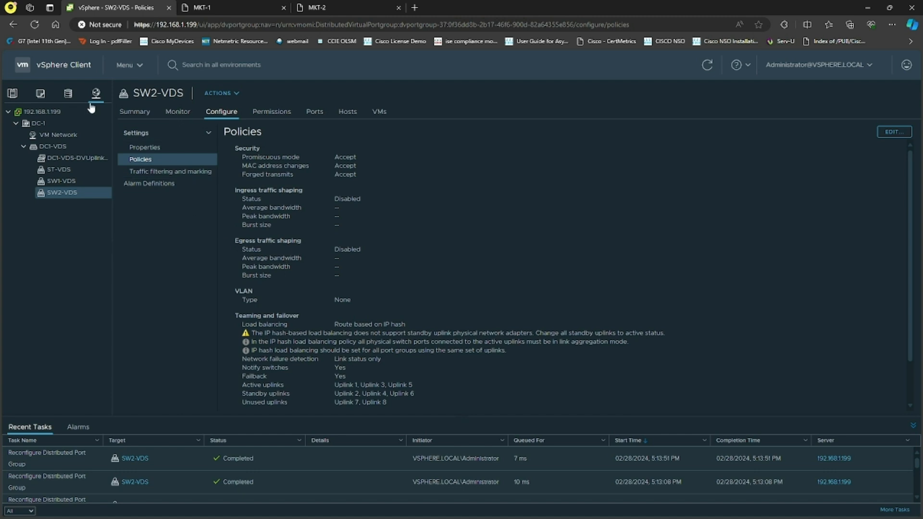
pyautogui.click(73, 145)
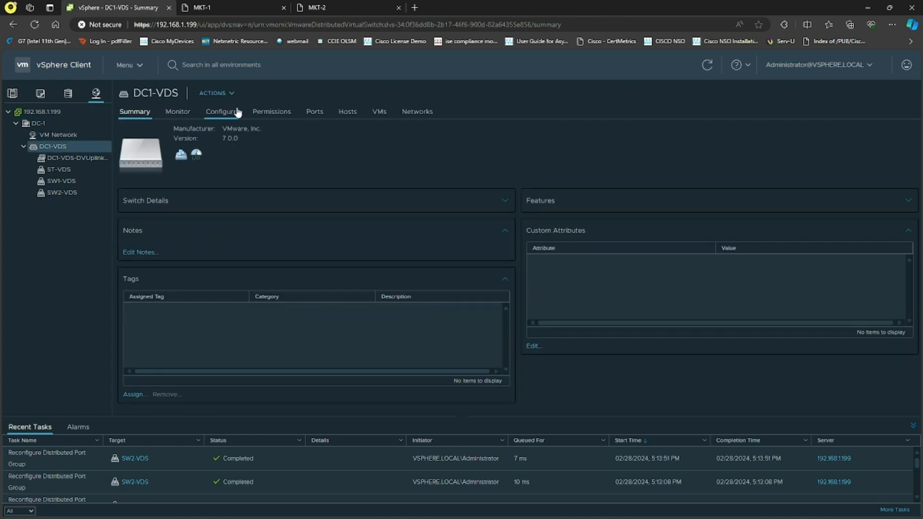
pyautogui.click(221, 112)
pyautogui.click(153, 161)
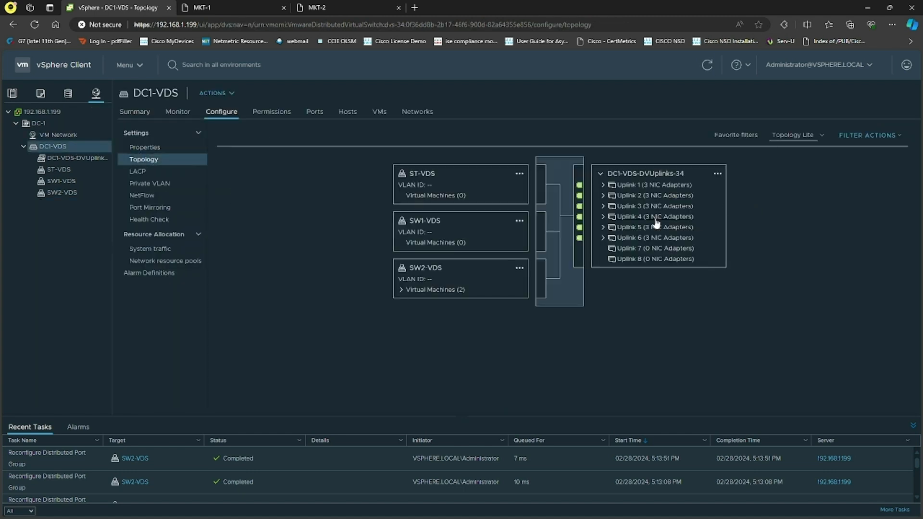
pyautogui.click(519, 176)
pyautogui.click(552, 201)
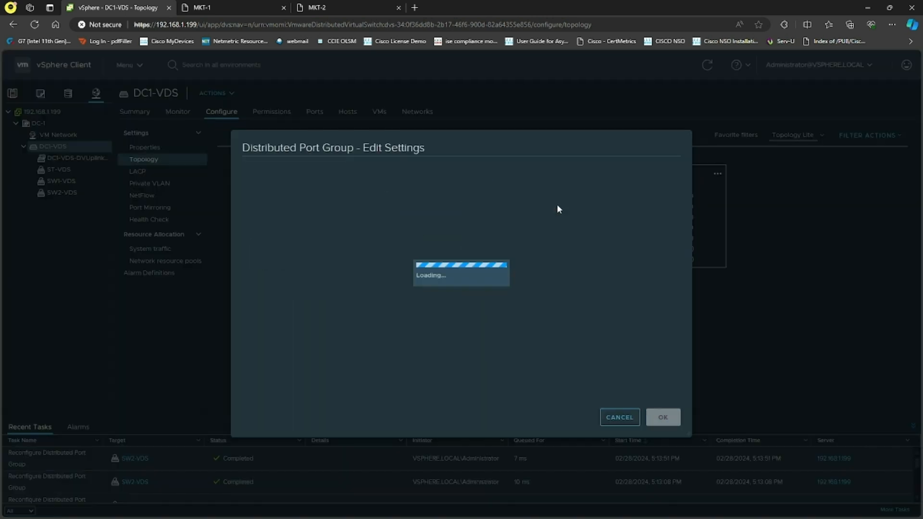
pyautogui.click(291, 222)
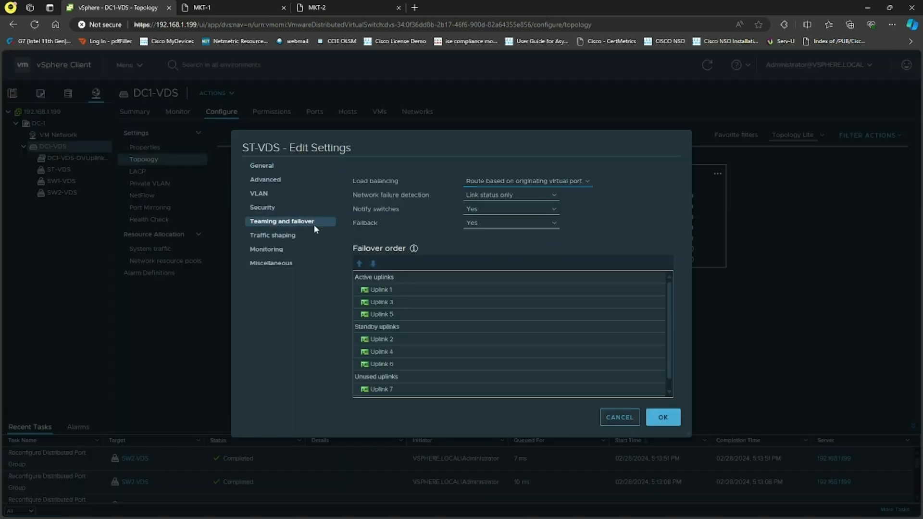
pyautogui.click(396, 339)
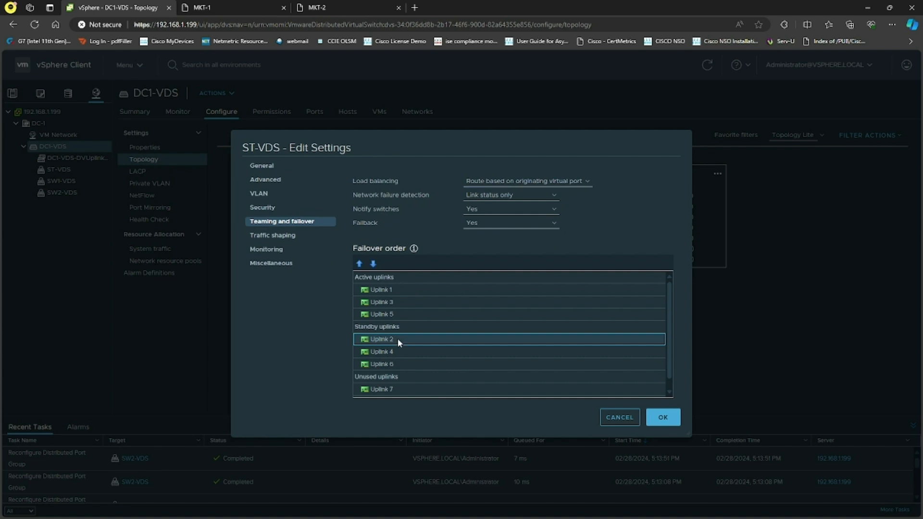
pyautogui.keyDown('shift'); pyautogui.click(396, 363); pyautogui.keyUp('shift')
pyautogui.click(359, 264)
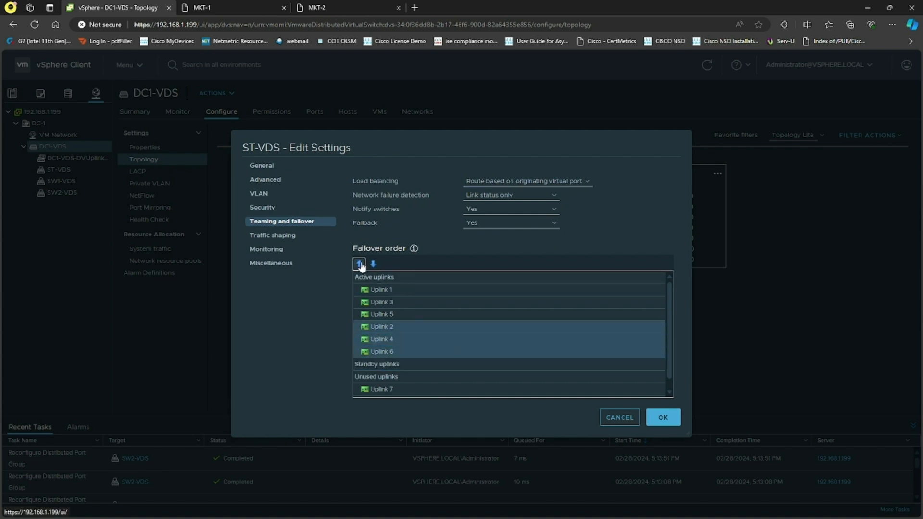
pyautogui.click(661, 417)
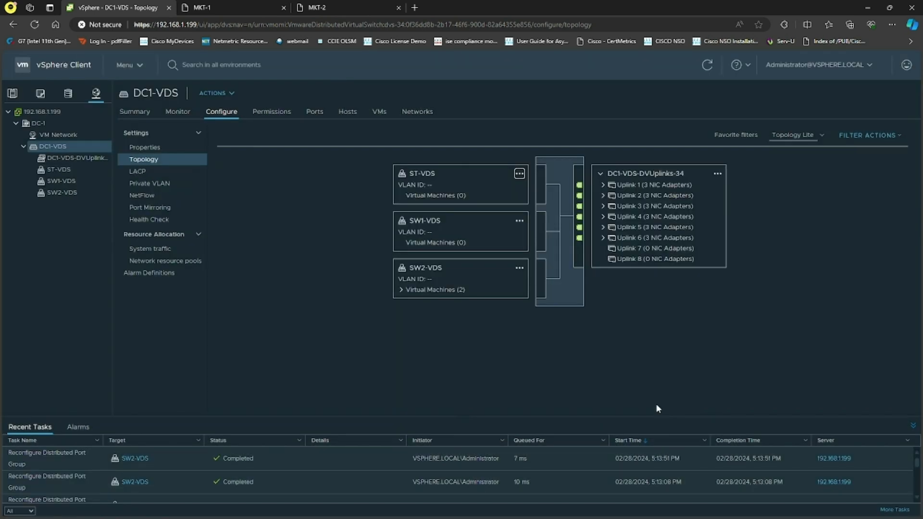
# Move Uplinks 2, 4 and 6 to active uplinks in the SW1-VDS port group's failover order
pyautogui.click(519, 221)
pyautogui.click(540, 249)
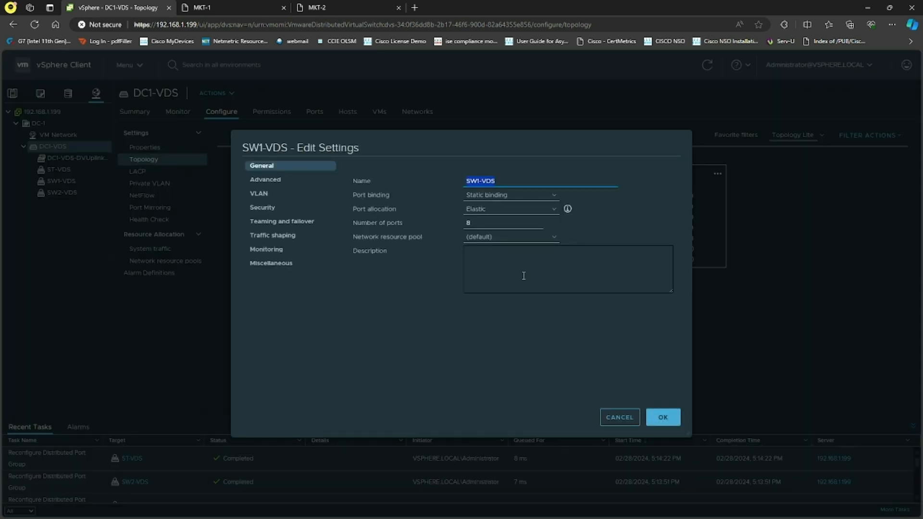
pyautogui.click(330, 220)
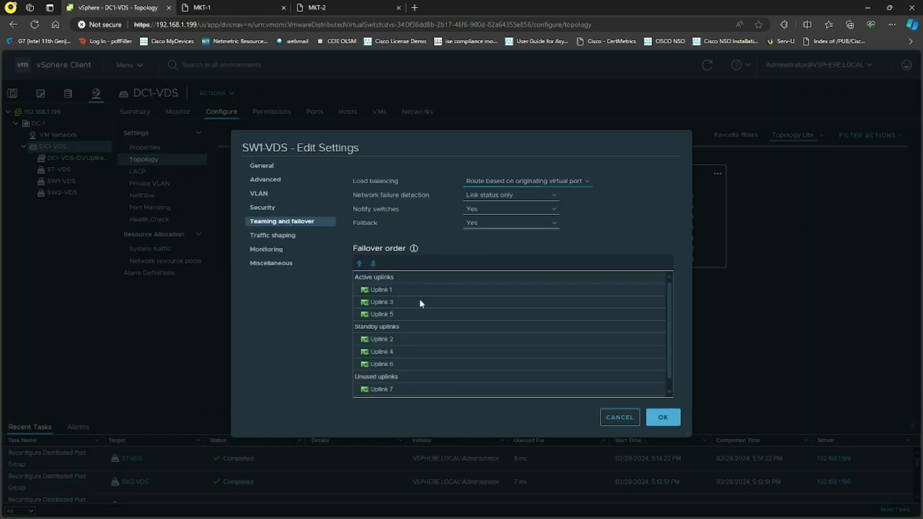
pyautogui.click(408, 342)
pyautogui.keyDown('ctrl'); pyautogui.click(400, 352); pyautogui.keyUp('ctrl')
pyautogui.keyDown('ctrl'); pyautogui.click(394, 361); pyautogui.keyUp('ctrl')
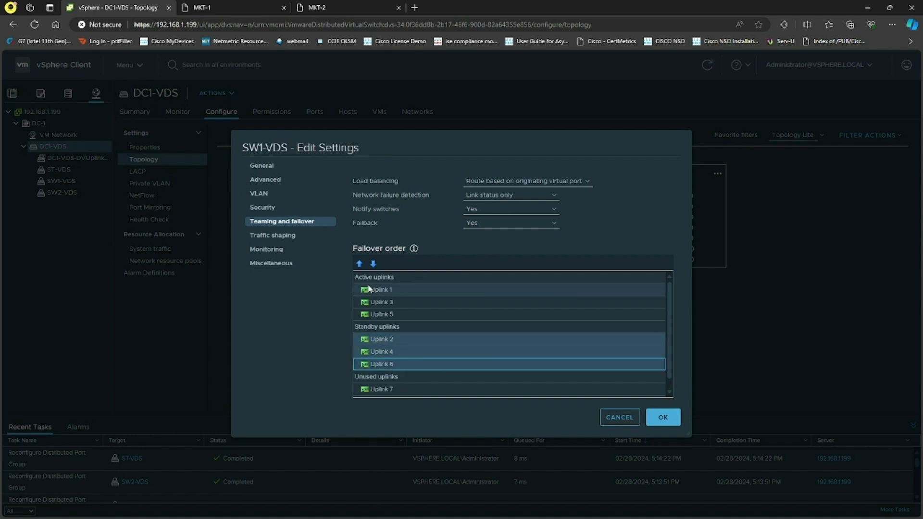
pyautogui.click(359, 264)
pyautogui.click(663, 417)
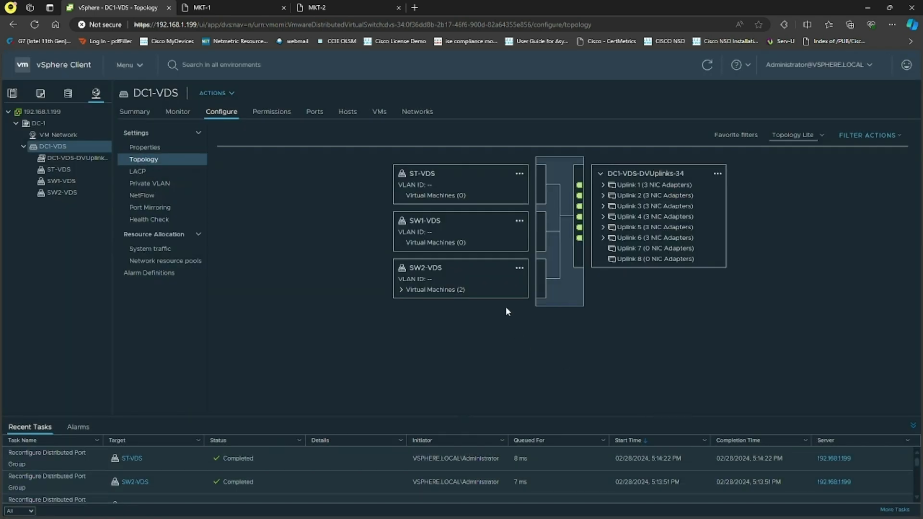
# Move Uplinks 2, 4 and 6 to active uplinks in the SW2-VDS port group's failover order
pyautogui.click(518, 268)
pyautogui.click(552, 294)
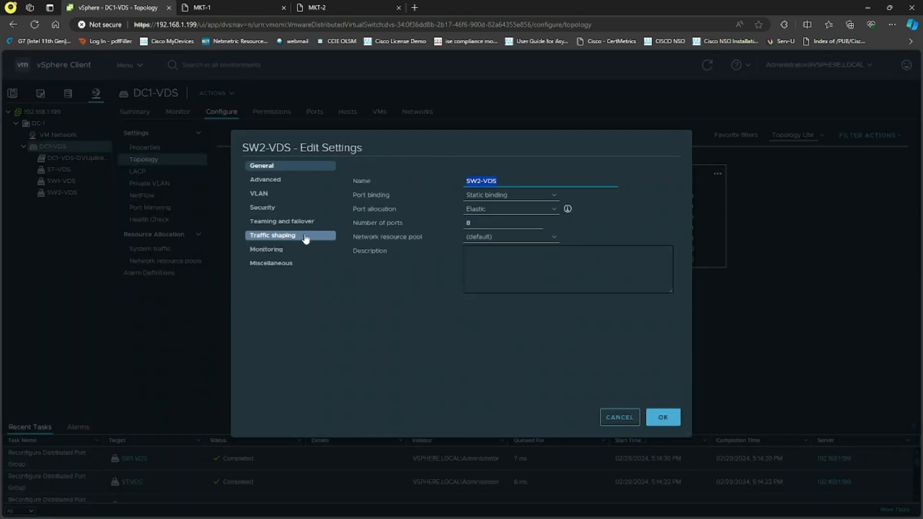
pyautogui.click(306, 222)
pyautogui.click(412, 339)
pyautogui.keyDown('ctrl'); pyautogui.click(402, 351); pyautogui.keyUp('ctrl')
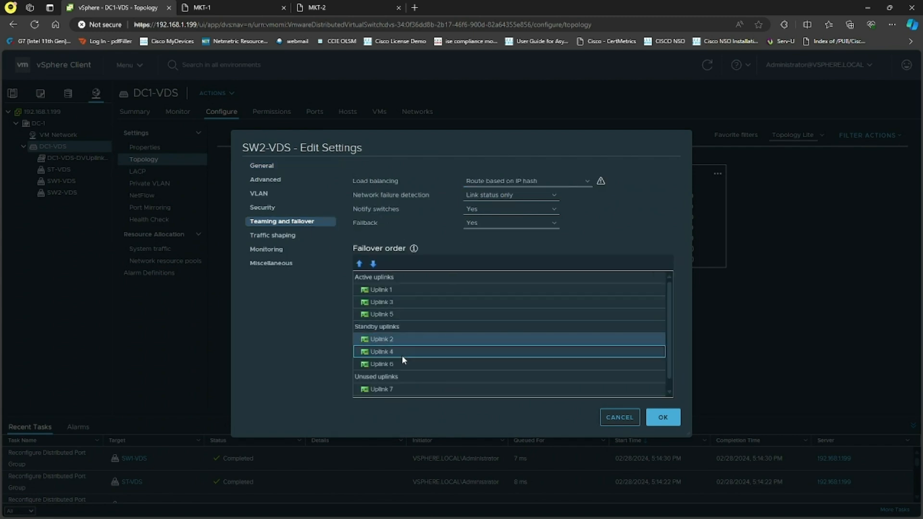
pyautogui.keyDown('ctrl'); pyautogui.click(395, 364); pyautogui.keyUp('ctrl')
pyautogui.click(359, 264)
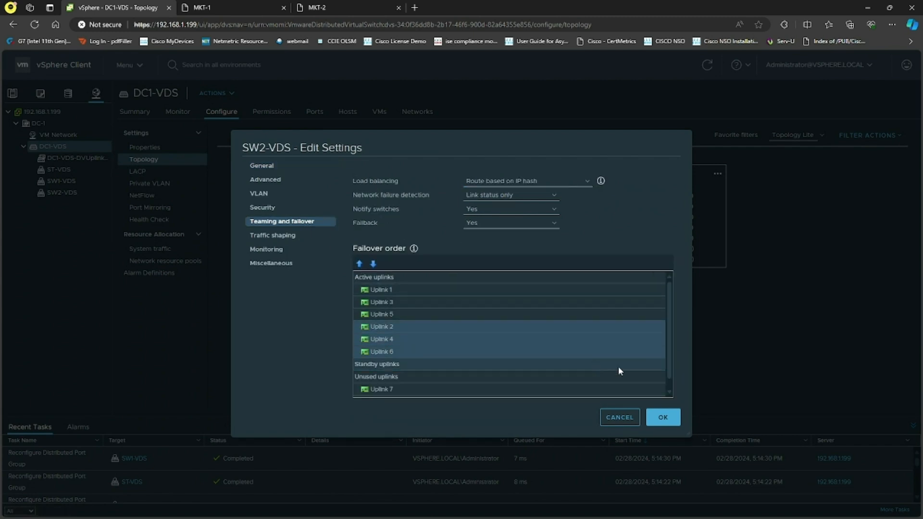
pyautogui.click(668, 414)
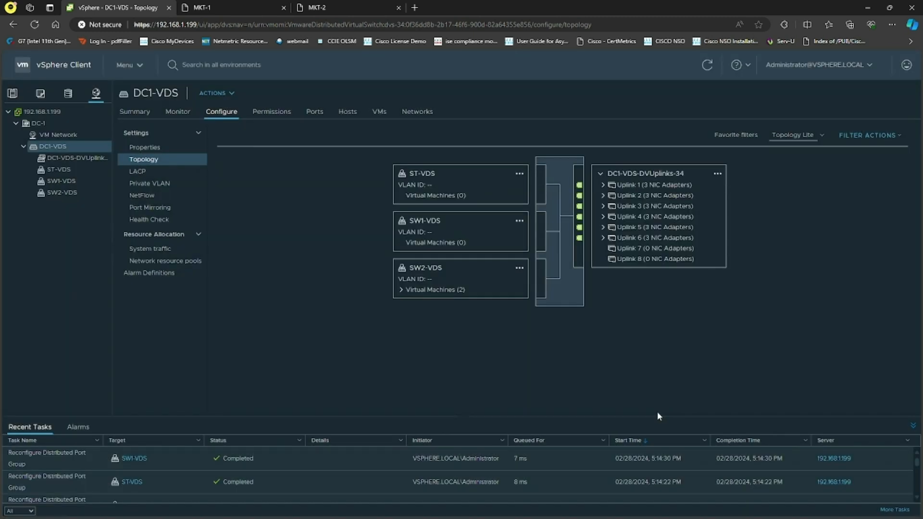
# Select each uplink in the DC1-VDS topology to examine which port groups use it
pyautogui.click(637, 187)
pyautogui.click(643, 196)
pyautogui.click(634, 206)
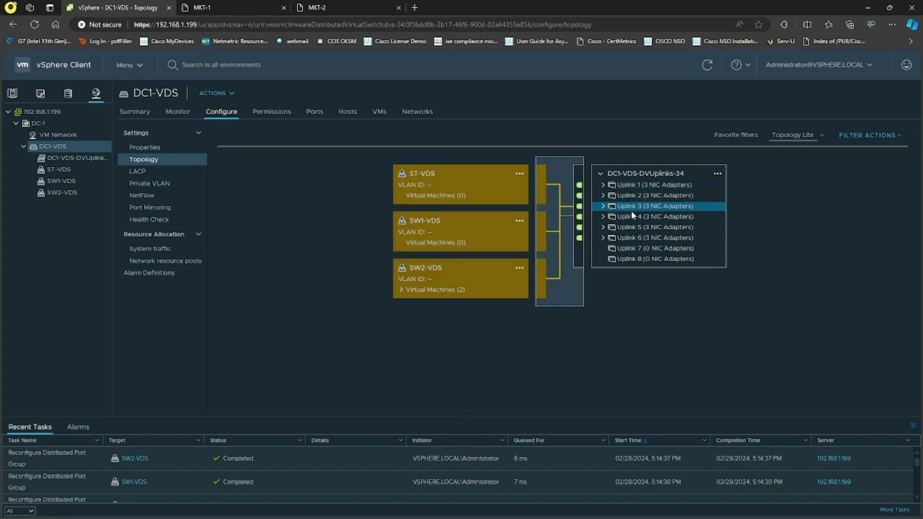
pyautogui.click(630, 218)
pyautogui.click(630, 227)
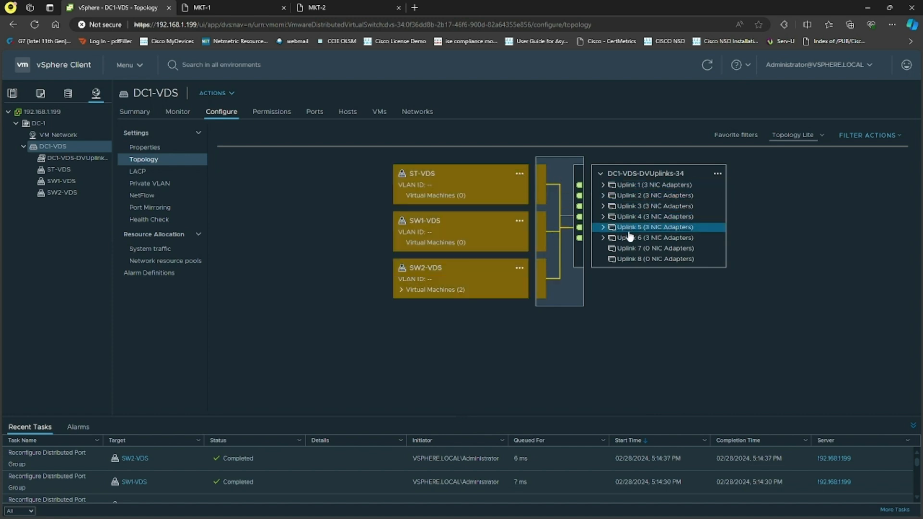
pyautogui.click(634, 196)
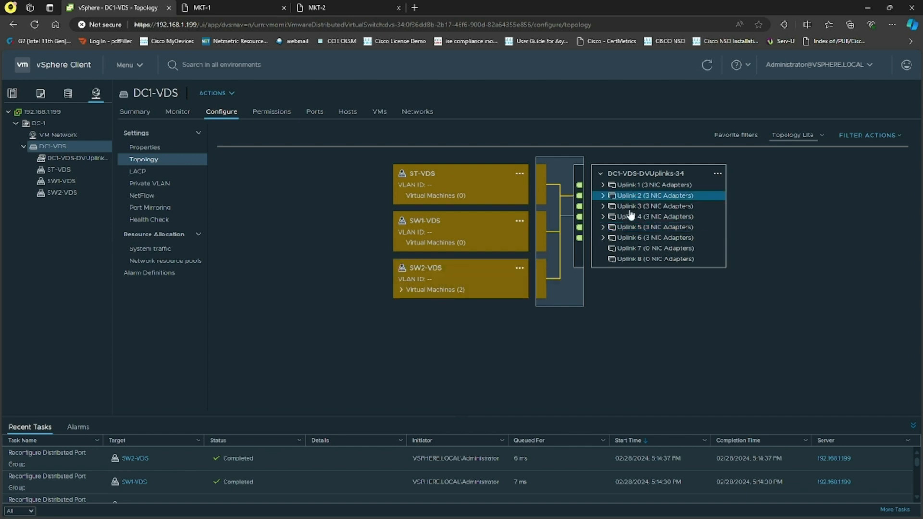
pyautogui.click(633, 207)
pyautogui.click(631, 217)
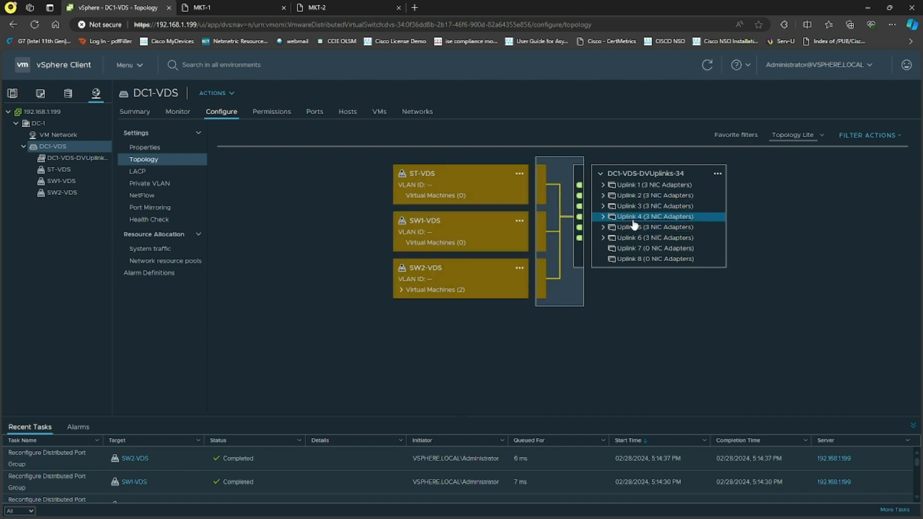
pyautogui.click(633, 230)
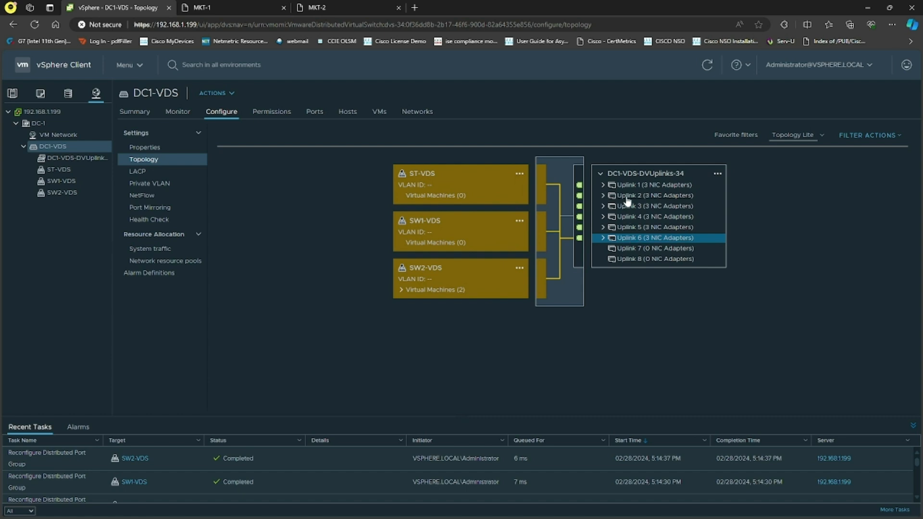
pyautogui.click(352, 203)
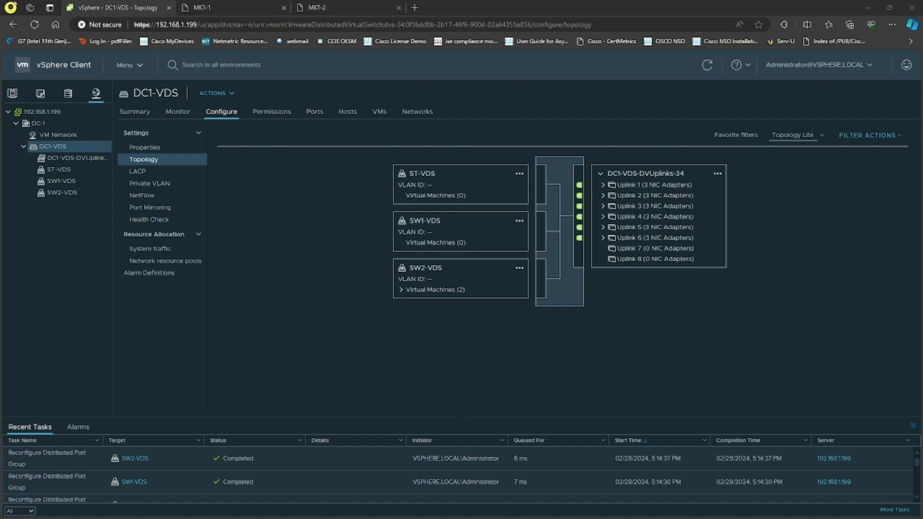
# Switch to VMware Workstation and set the ESXi-1 VM's Network Adapters 3 and 4 to Bridged
pyautogui.moveTo(922, 29); pyautogui.dragTo(583, 60)
pyautogui.click(835, 58)
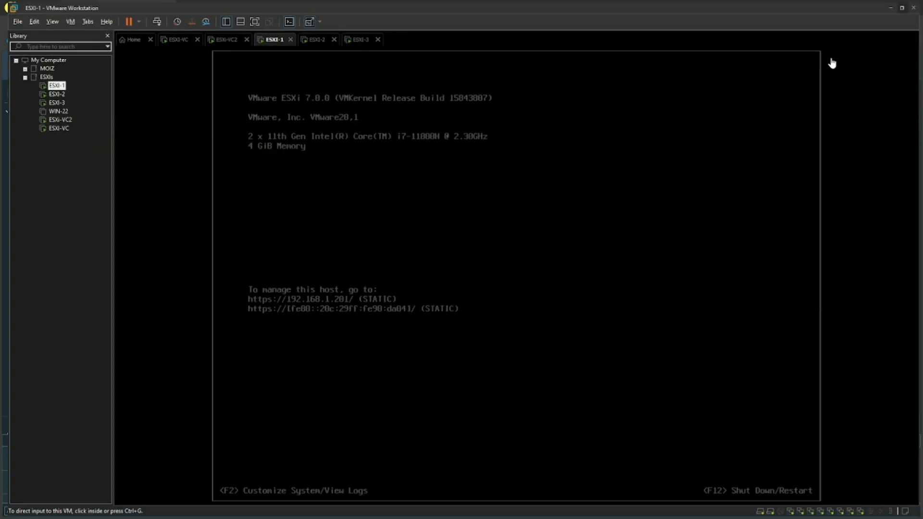
pyautogui.rightClick(265, 35)
pyautogui.click(54, 191)
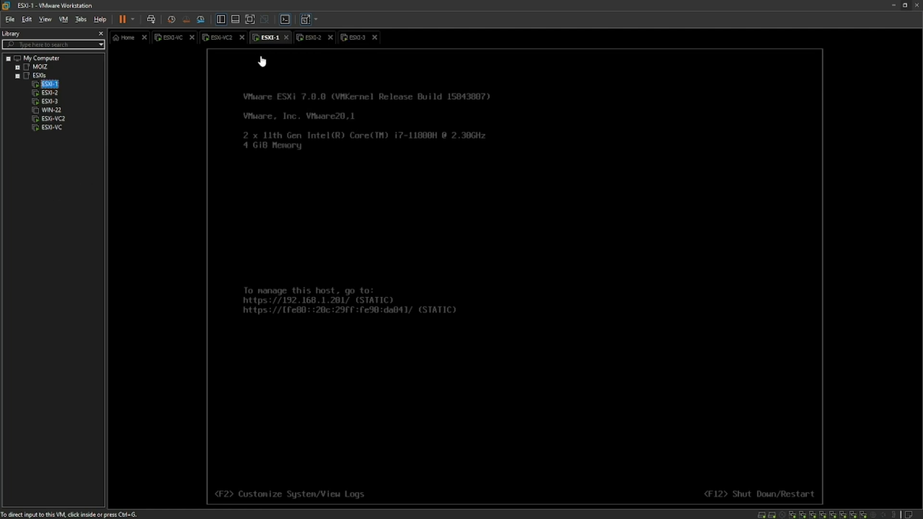
pyautogui.rightClick(268, 37)
pyautogui.click(293, 171)
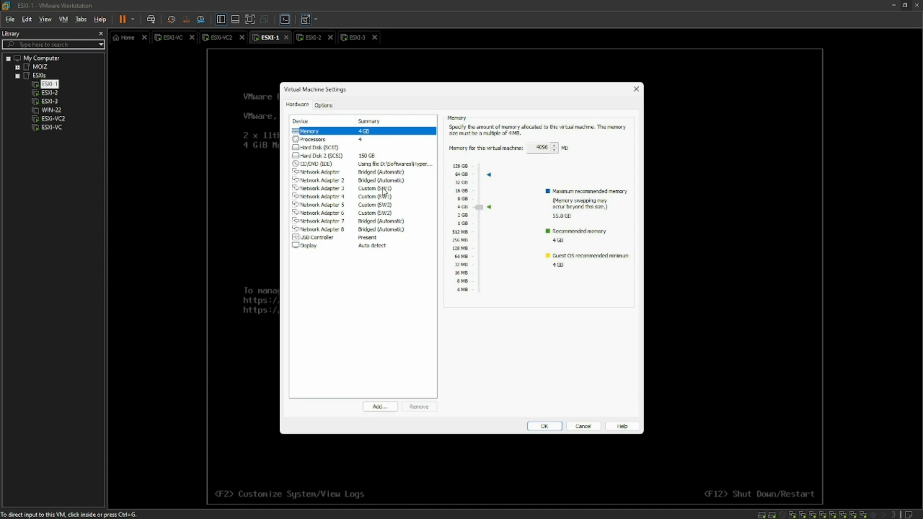
pyautogui.click(384, 190)
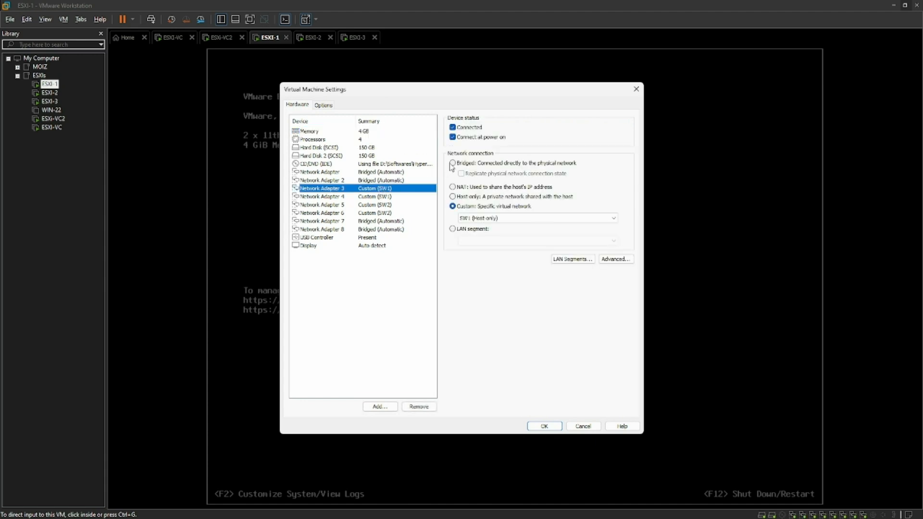
pyautogui.click(452, 163)
pyautogui.click(385, 197)
pyautogui.click(452, 163)
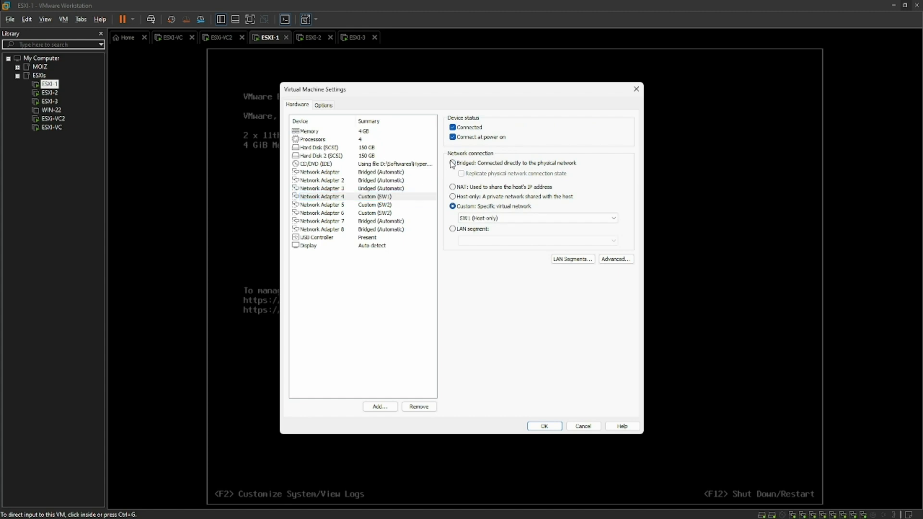
# Set the ESXi-1 VM's Network Adapters 5 and 6 to Bridged and save the VM settings
pyautogui.click(392, 204)
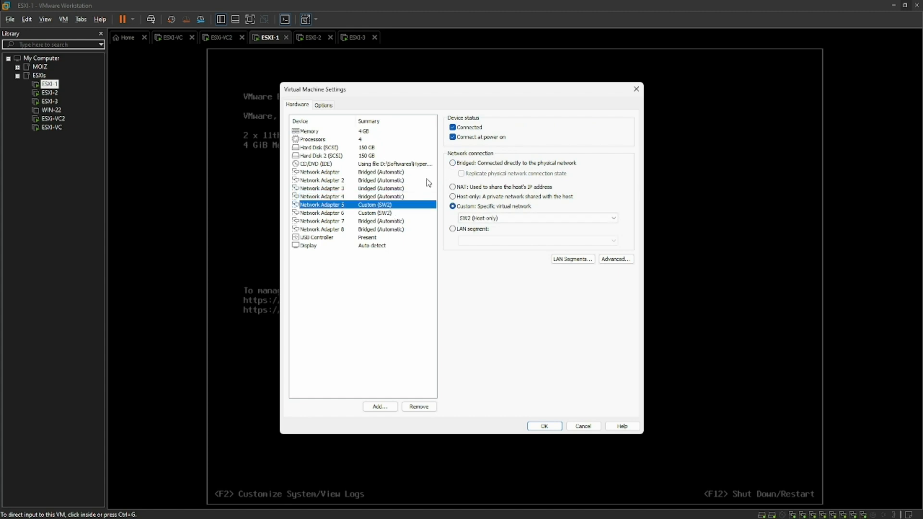
pyautogui.click(452, 163)
pyautogui.click(398, 213)
pyautogui.click(452, 163)
pyautogui.click(395, 180)
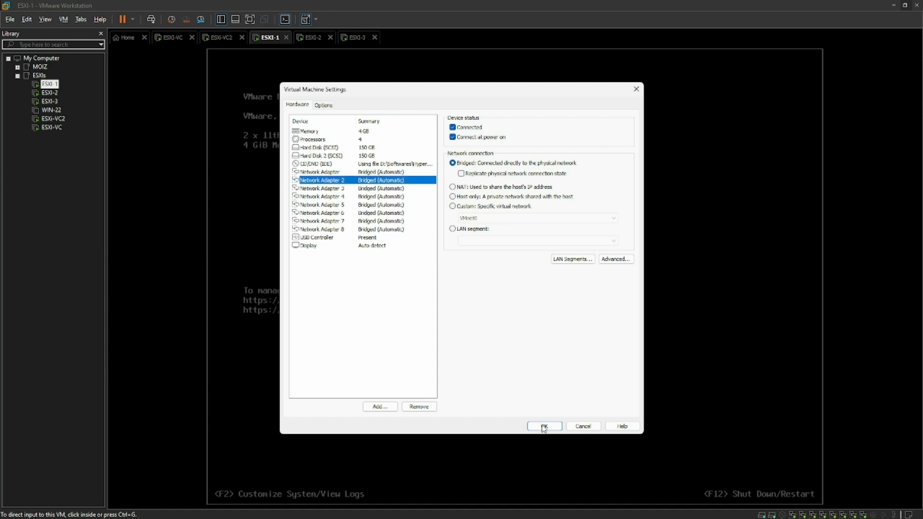
pyautogui.click(540, 426)
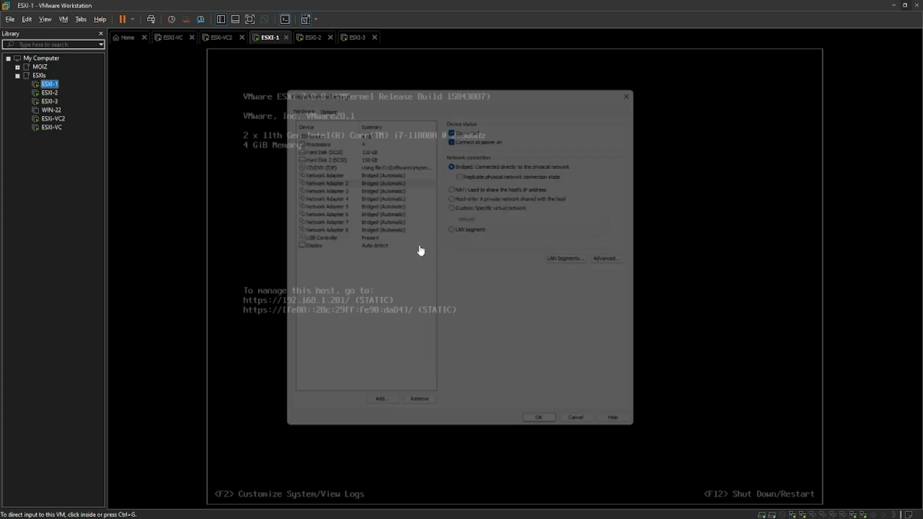
# Set the ESXi-2 VM's Network Adapters 3, 4, 5 and 6 to Bridged and save the VM settings
pyautogui.click(313, 40)
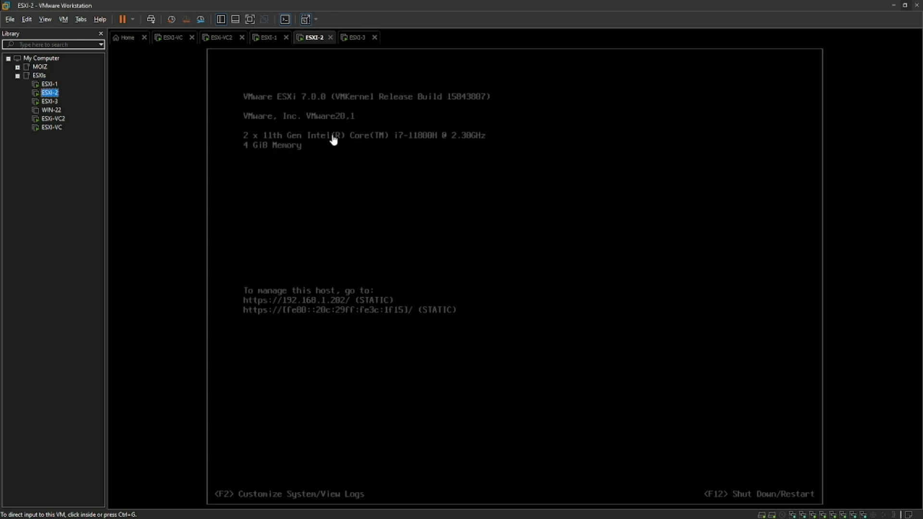
pyautogui.rightClick(313, 41)
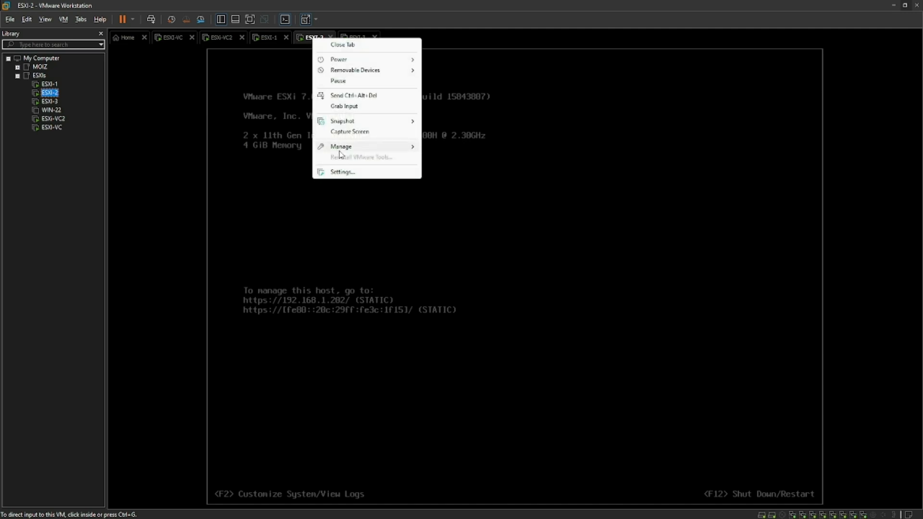
pyautogui.click(348, 172)
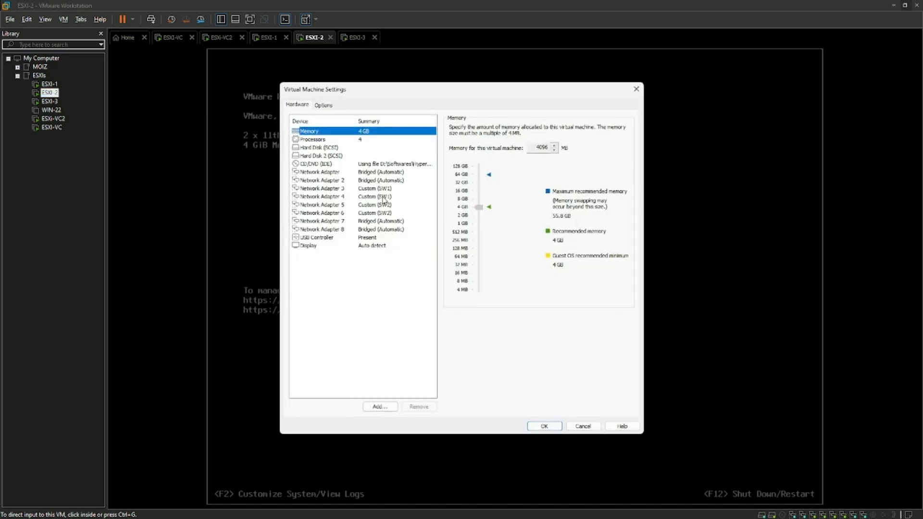
pyautogui.click(379, 189)
pyautogui.click(452, 163)
pyautogui.click(393, 197)
pyautogui.click(452, 163)
pyautogui.click(397, 204)
pyautogui.click(452, 162)
pyautogui.click(406, 212)
pyautogui.click(453, 163)
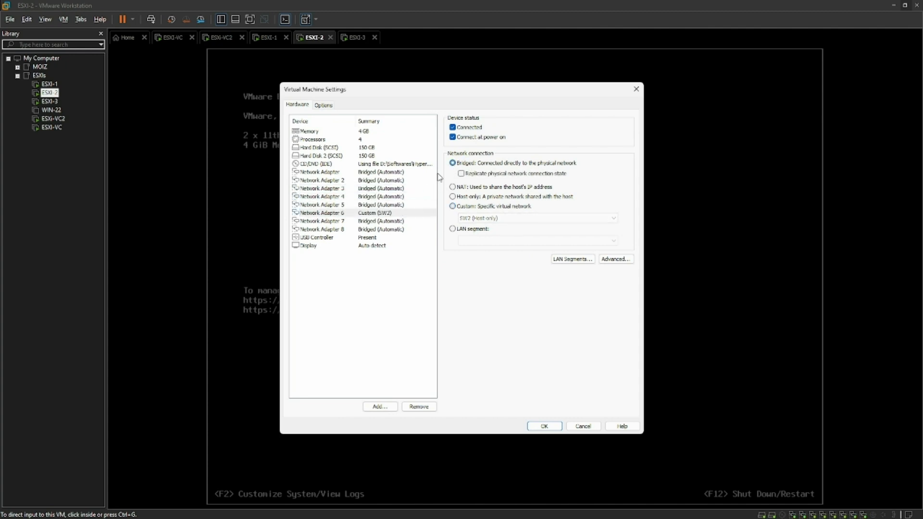
pyautogui.click(402, 189)
pyautogui.click(548, 425)
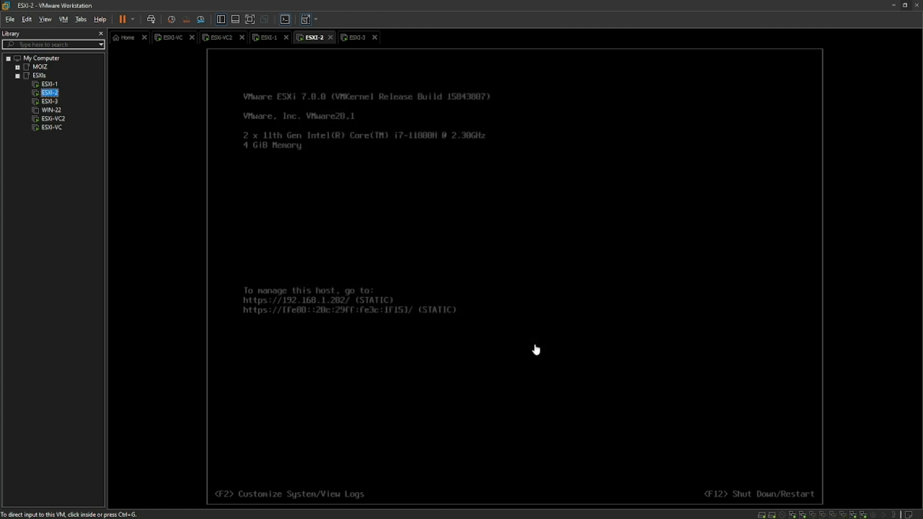
# Set the ESXi-3 VM's Network Adapters 3, 4, 5 and 6 to Bridged and save the VM settings
pyautogui.click(358, 38)
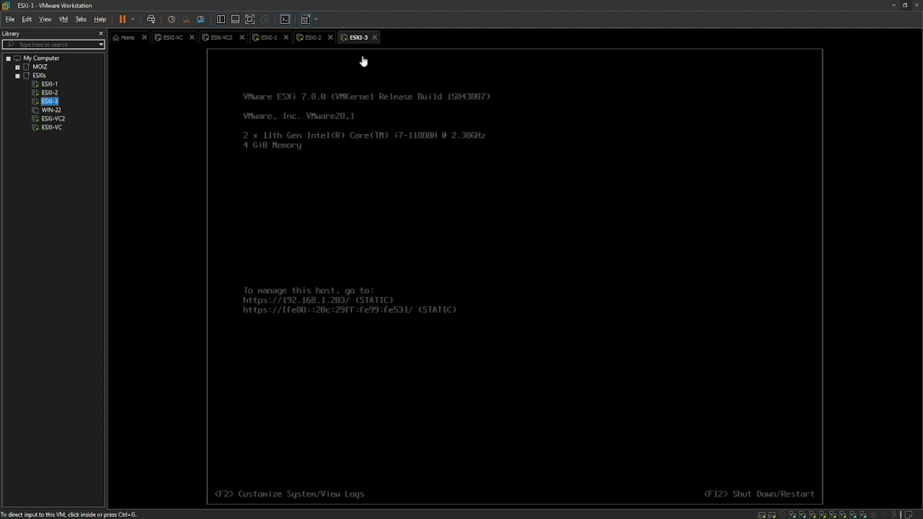
pyautogui.rightClick(361, 42)
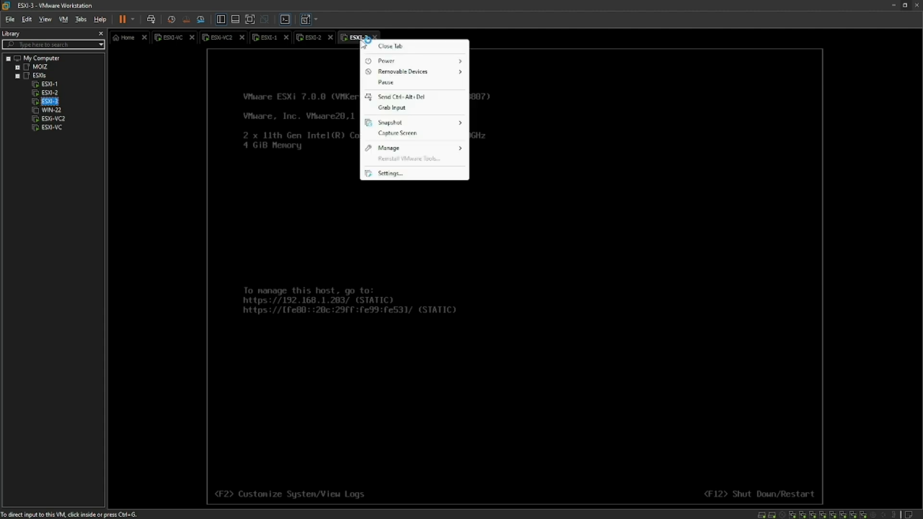
pyautogui.click(395, 175)
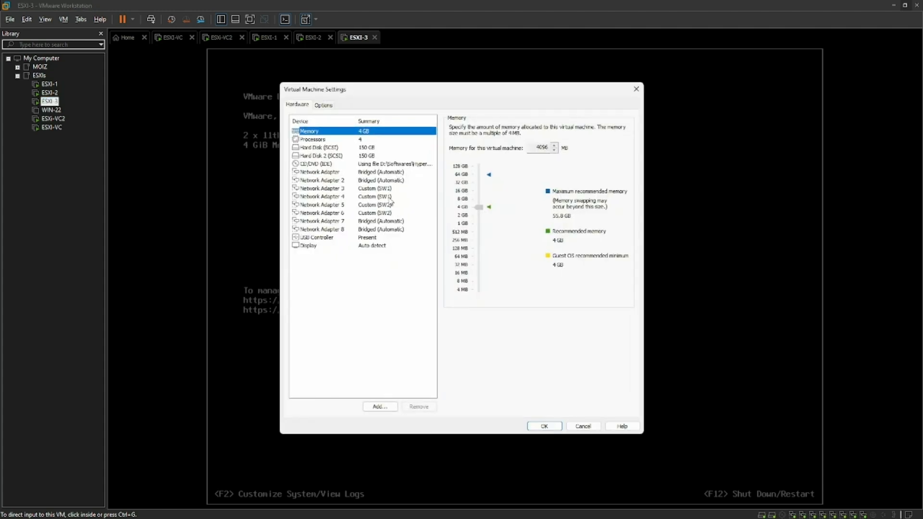
pyautogui.click(390, 189)
pyautogui.click(452, 163)
pyautogui.click(387, 197)
pyautogui.click(452, 163)
pyautogui.click(389, 205)
pyautogui.click(452, 163)
pyautogui.click(404, 213)
pyautogui.click(452, 163)
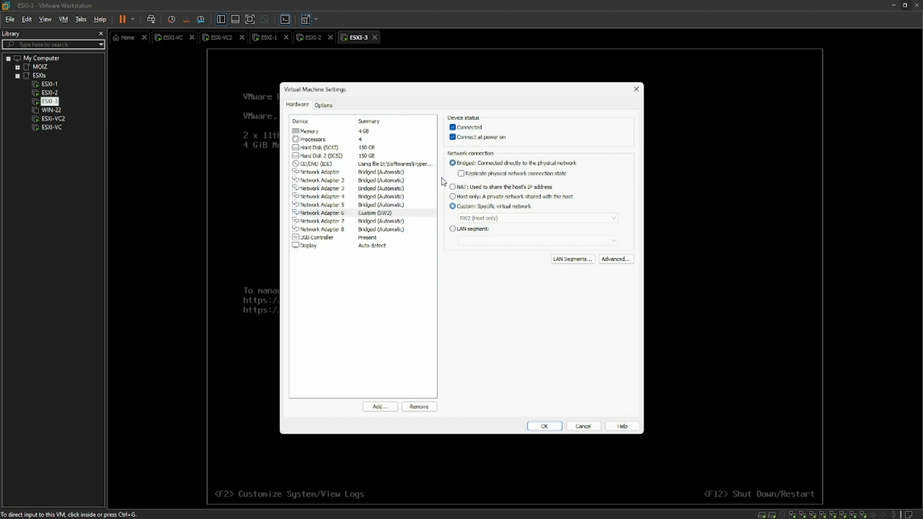
pyautogui.click(385, 190)
pyautogui.click(546, 426)
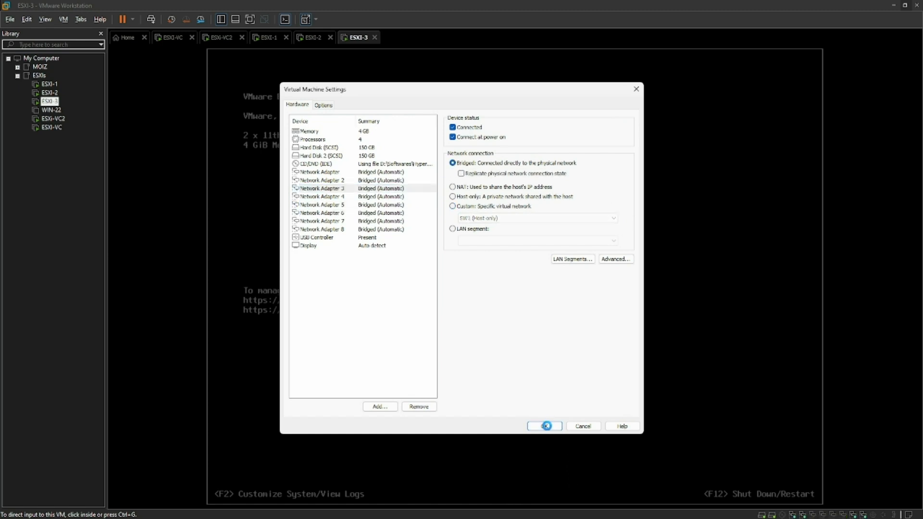
# Switch back to the vSphere Client and connect MKT-2's Network adapter 1 to the SW1-VDS port group
pyautogui.click(893, 3)
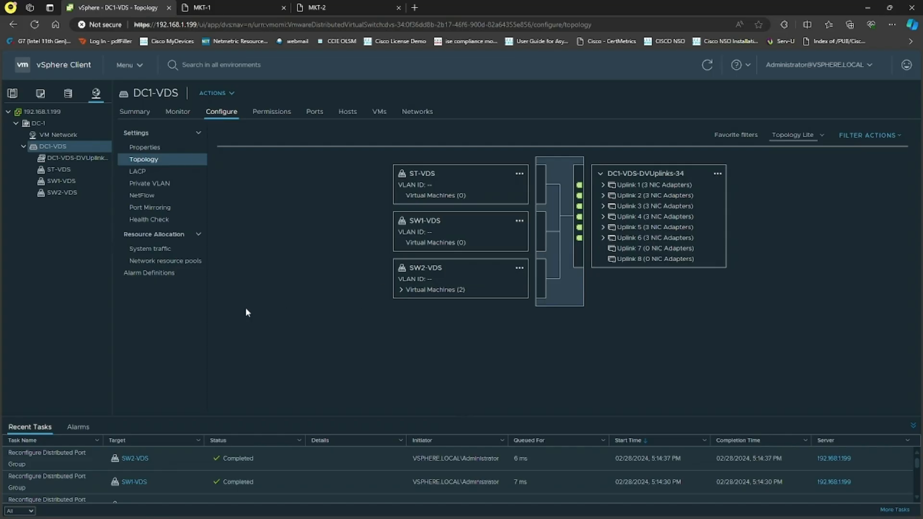
pyautogui.click(13, 93)
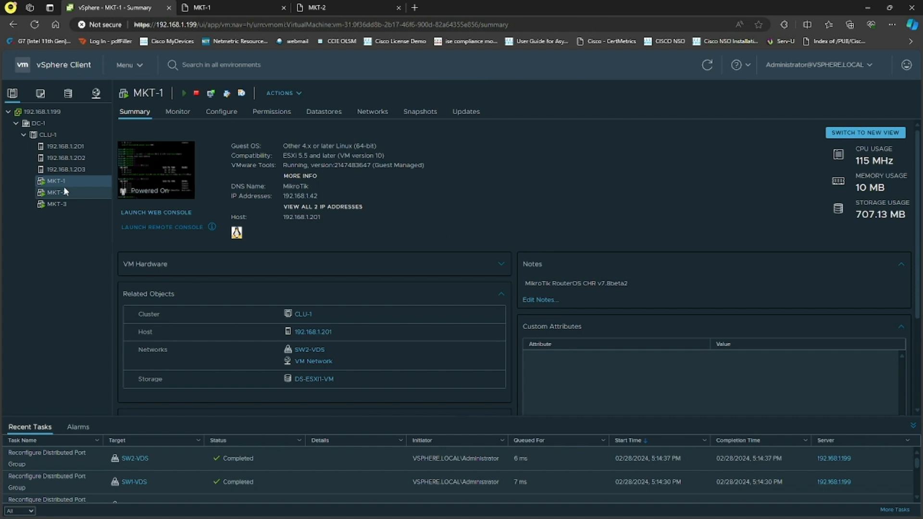
pyautogui.click(66, 192)
pyautogui.click(287, 93)
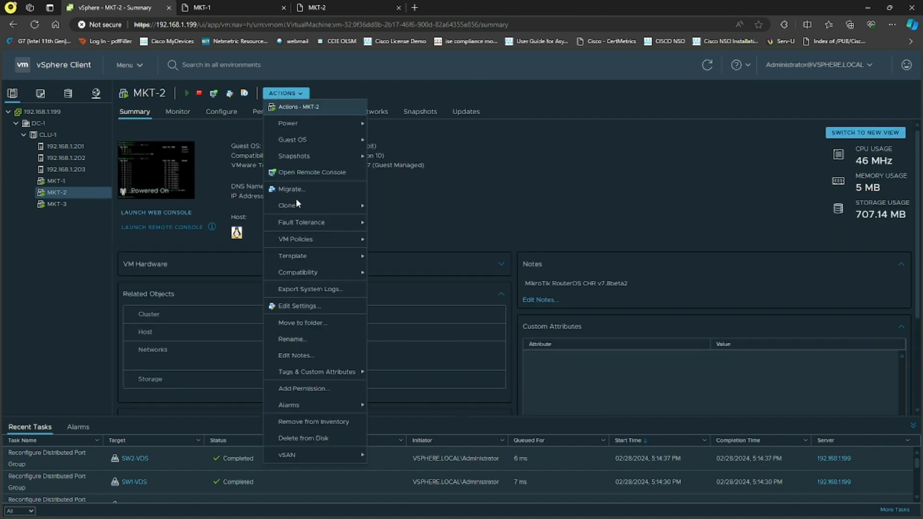
pyautogui.click(314, 305)
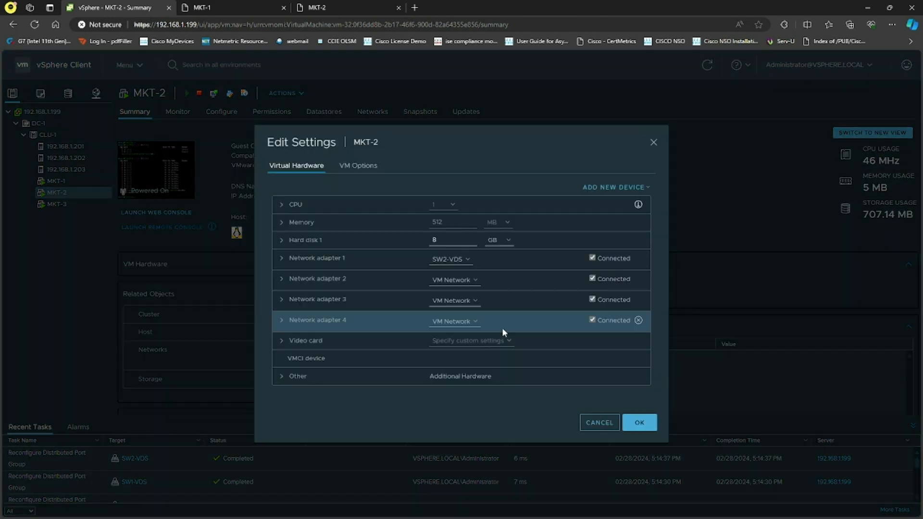
pyautogui.click(471, 263)
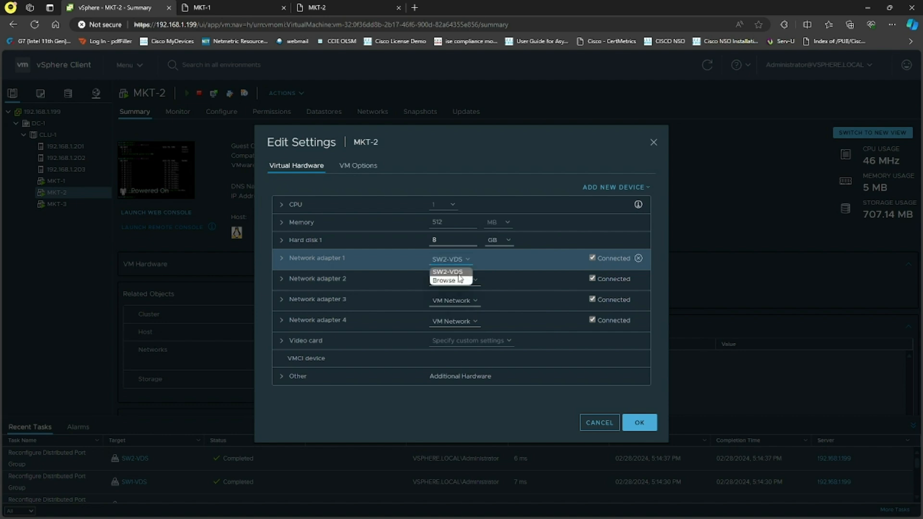
pyautogui.click(455, 282)
pyautogui.click(421, 263)
pyautogui.click(570, 376)
pyautogui.click(639, 422)
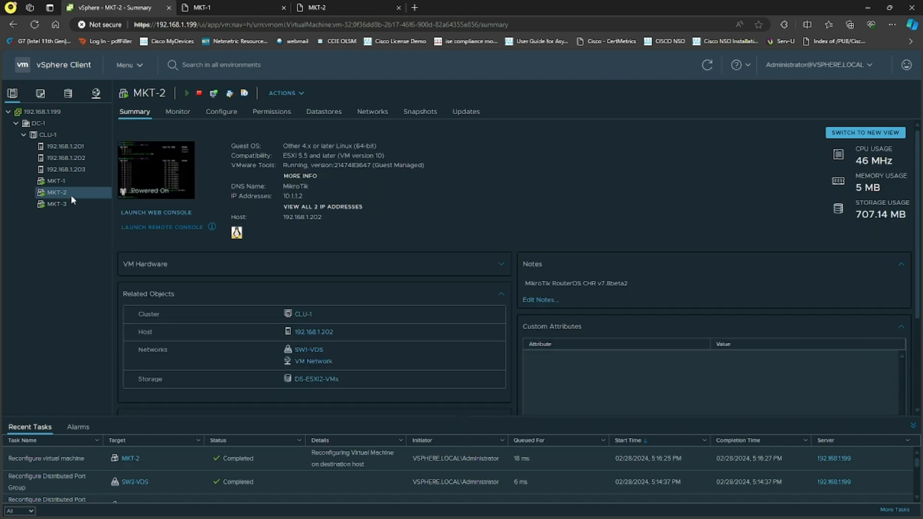
# Rerun the ping to 10.1.1.1 in the MKT-2 console and stop it
pyautogui.click(350, 6)
pyautogui.press('Up')
pyautogui.press('Return')
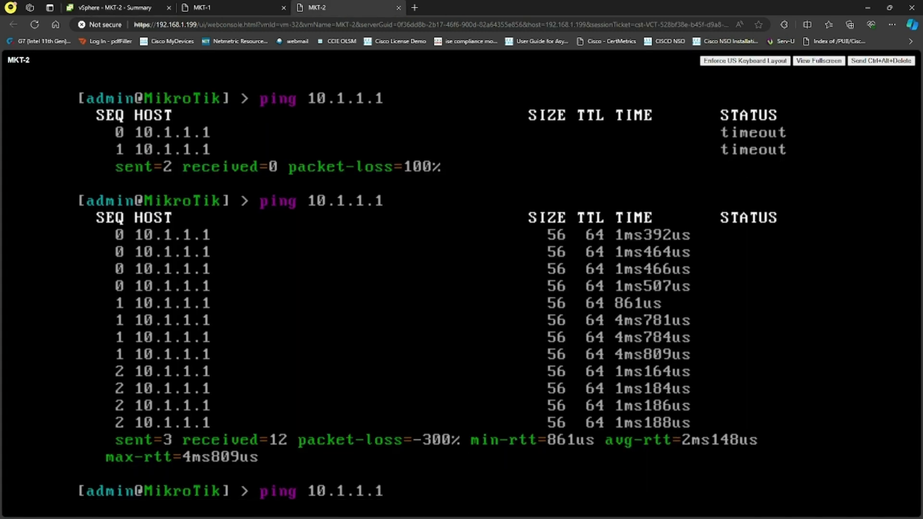
pyautogui.hotkey('ctrl', 'c')
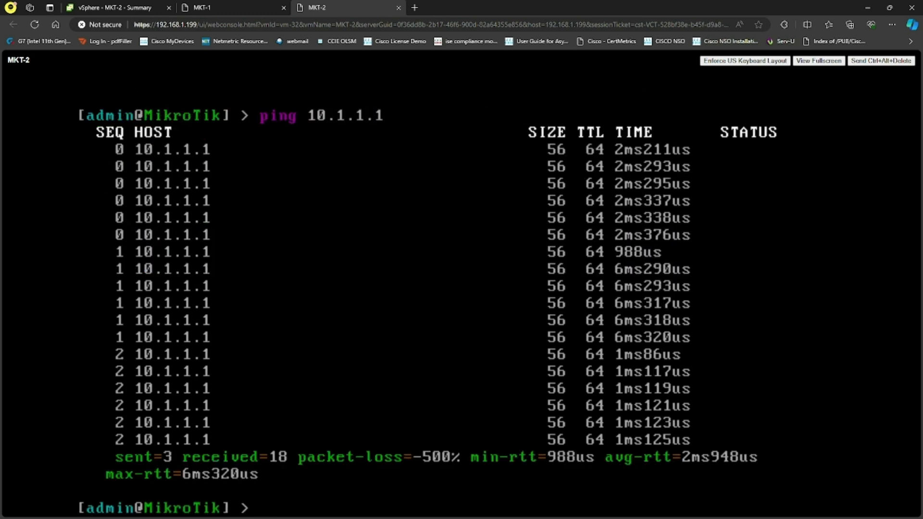
# Return to the vSphere Client's networking inventory showing DC1-VDS
pyautogui.click(206, 7)
pyautogui.click(157, 5)
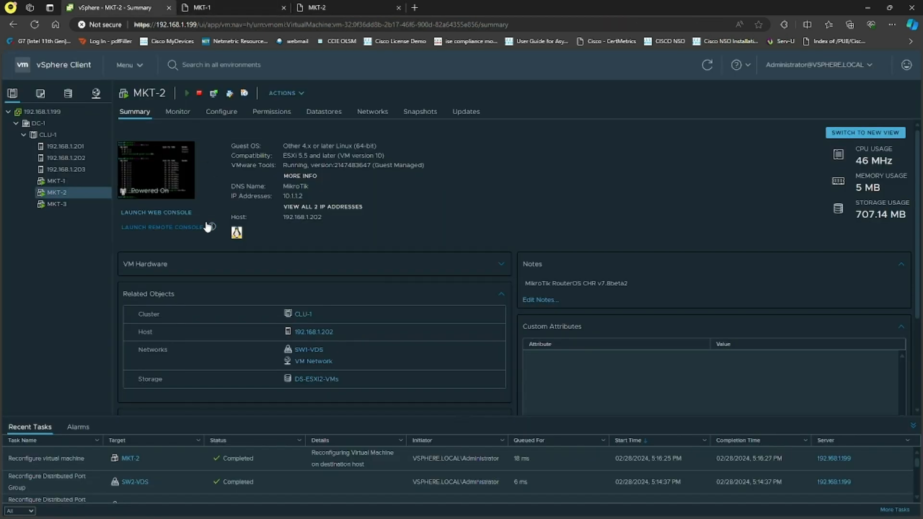
pyautogui.click(95, 93)
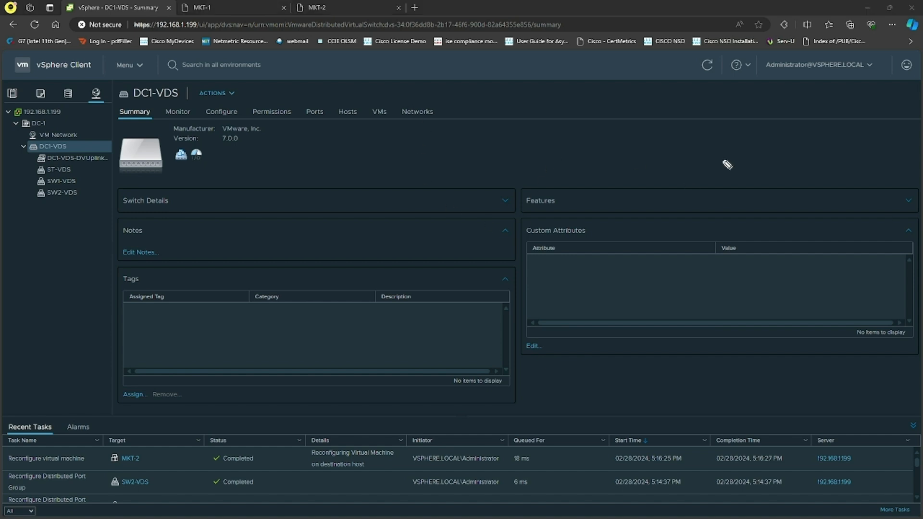
pyautogui.moveTo(753, 126)
pyautogui.mouseDown()
pyautogui.moveTo(756, 140)
pyautogui.moveTo(757, 129)
pyautogui.moveTo(731, 153)
pyautogui.moveTo(743, 140)
pyautogui.moveTo(675, 136)
pyautogui.mouseUp()
pyautogui.moveTo(757, 181)
pyautogui.mouseDown()
pyautogui.moveTo(748, 182)
pyautogui.moveTo(776, 195)
pyautogui.moveTo(750, 173)
pyautogui.moveTo(769, 250)
pyautogui.moveTo(786, 241)
pyautogui.moveTo(800, 258)
pyautogui.moveTo(678, 190)
pyautogui.mouseUp()
pyautogui.moveTo(731, 240); pyautogui.dragTo(665, 235)
pyautogui.moveTo(675, 124)
pyautogui.mouseDown()
pyautogui.moveTo(652, 250)
pyautogui.moveTo(529, 124)
pyautogui.moveTo(652, 246)
pyautogui.mouseUp()
pyautogui.moveTo(659, 124); pyautogui.dragTo(649, 243)
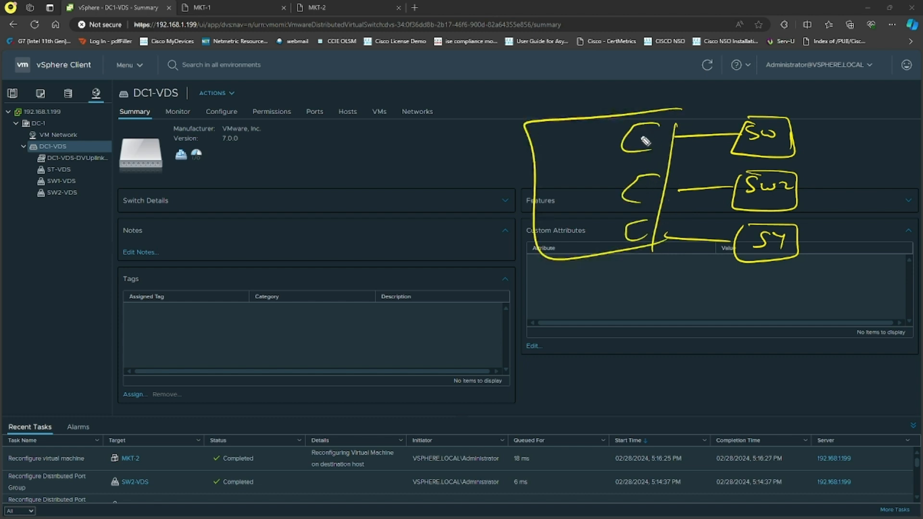
pyautogui.moveTo(643, 136); pyautogui.dragTo(639, 149)
pyautogui.moveTo(649, 137)
pyautogui.mouseDown()
pyautogui.moveTo(640, 195)
pyautogui.moveTo(662, 193)
pyautogui.mouseUp()
pyautogui.moveTo(638, 235); pyautogui.dragTo(641, 239)
pyautogui.moveTo(644, 227); pyautogui.dragTo(648, 236)
pyautogui.moveTo(778, 298); pyautogui.dragTo(772, 316)
pyautogui.moveTo(777, 307); pyautogui.dragTo(860, 309)
pyautogui.moveTo(744, 292)
pyautogui.mouseDown()
pyautogui.moveTo(879, 323)
pyautogui.moveTo(769, 293)
pyautogui.mouseUp()
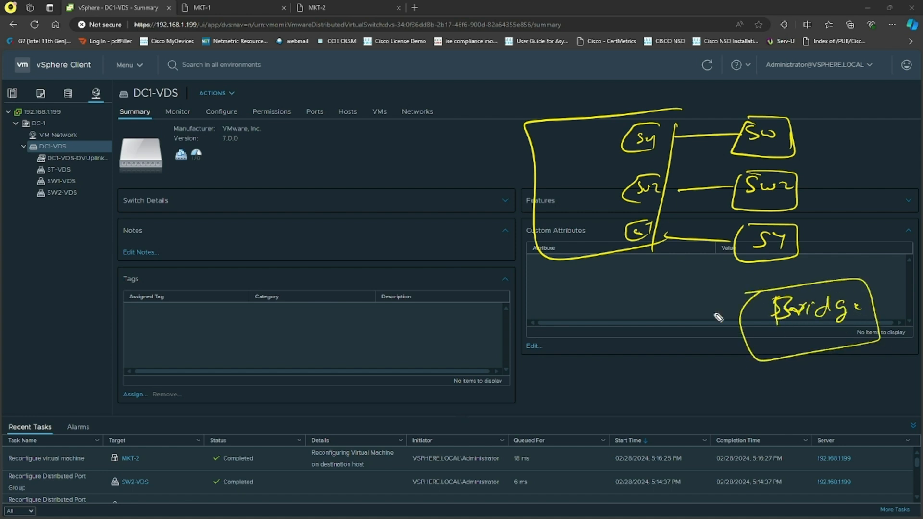
pyautogui.moveTo(678, 312); pyautogui.dragTo(743, 309)
pyautogui.moveTo(682, 326)
pyautogui.mouseDown()
pyautogui.moveTo(741, 321)
pyautogui.moveTo(746, 330)
pyautogui.mouseUp()
pyautogui.moveTo(696, 349); pyautogui.dragTo(753, 341)
pyautogui.moveTo(696, 361)
pyautogui.mouseDown()
pyautogui.moveTo(755, 350)
pyautogui.moveTo(705, 383)
pyautogui.mouseUp()
pyautogui.moveTo(675, 303)
pyautogui.mouseDown()
pyautogui.moveTo(699, 403)
pyautogui.moveTo(558, 304)
pyautogui.moveTo(694, 399)
pyautogui.mouseUp()
pyautogui.moveTo(668, 312)
pyautogui.mouseDown()
pyautogui.moveTo(640, 332)
pyautogui.moveTo(667, 330)
pyautogui.mouseUp()
pyautogui.moveTo(673, 339)
pyautogui.mouseDown()
pyautogui.moveTo(655, 349)
pyautogui.moveTo(674, 358)
pyautogui.mouseUp()
pyautogui.moveTo(682, 375)
pyautogui.mouseDown()
pyautogui.moveTo(673, 375)
pyautogui.moveTo(689, 389)
pyautogui.mouseUp()
pyautogui.moveTo(601, 346)
pyautogui.mouseDown()
pyautogui.moveTo(630, 333)
pyautogui.moveTo(630, 342)
pyautogui.mouseUp()
pyautogui.moveTo(613, 371); pyautogui.dragTo(637, 356)
pyautogui.moveTo(628, 357); pyautogui.dragTo(634, 366)
pyautogui.moveTo(632, 400); pyautogui.dragTo(650, 395)
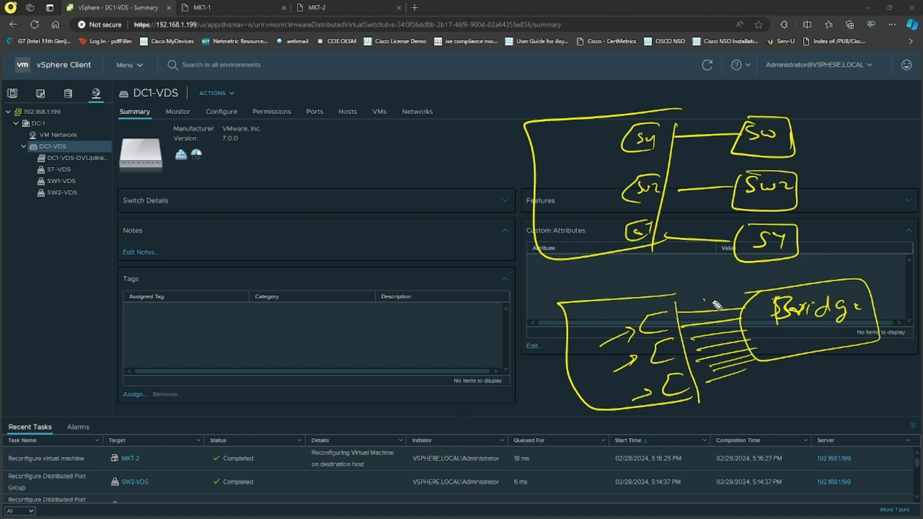
pyautogui.moveTo(698, 289)
pyautogui.mouseDown()
pyautogui.moveTo(712, 298)
pyautogui.moveTo(759, 294)
pyautogui.mouseUp()
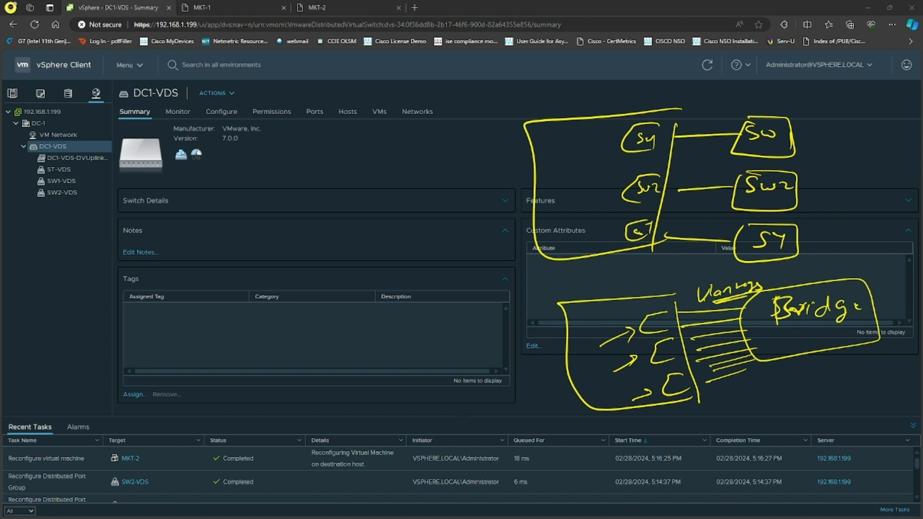
pyautogui.press('e')
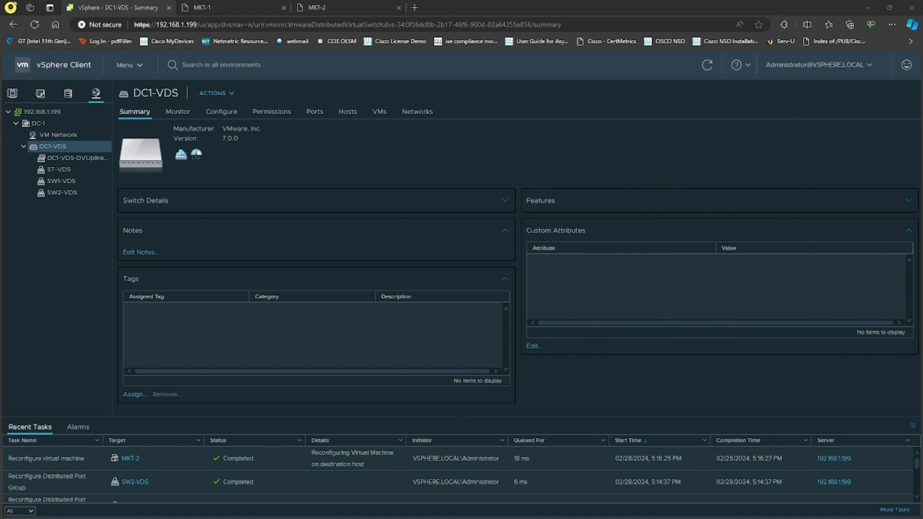
# Set the SW1-VDS port group's VLAN type to VLAN with VLAN ID 1 and save
pyautogui.click(68, 181)
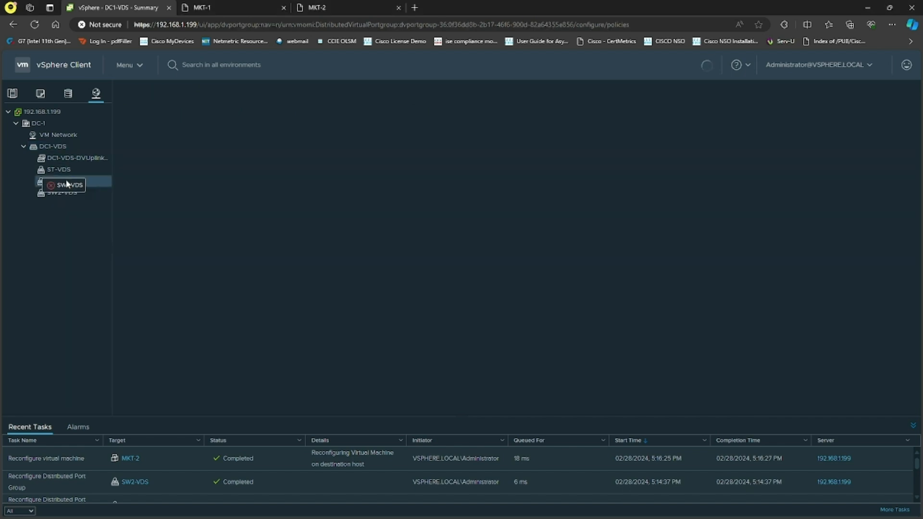
pyautogui.click(216, 92)
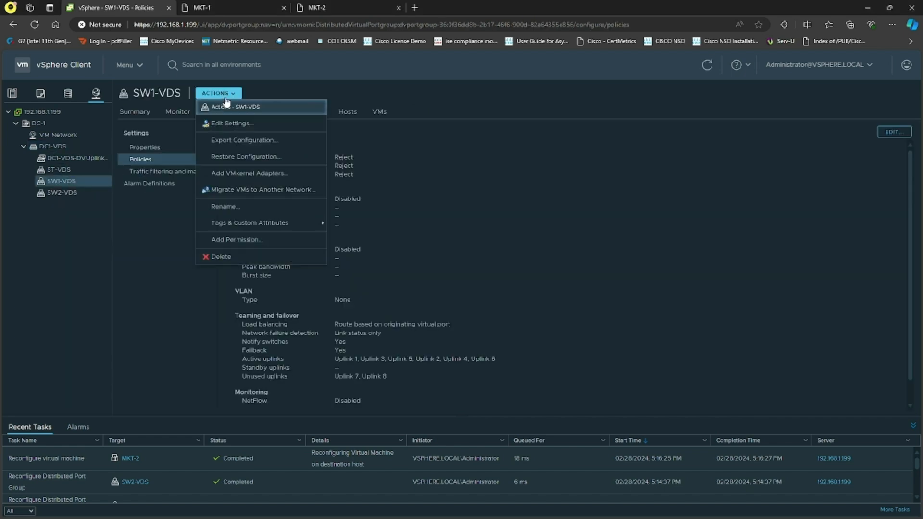
pyautogui.click(239, 128)
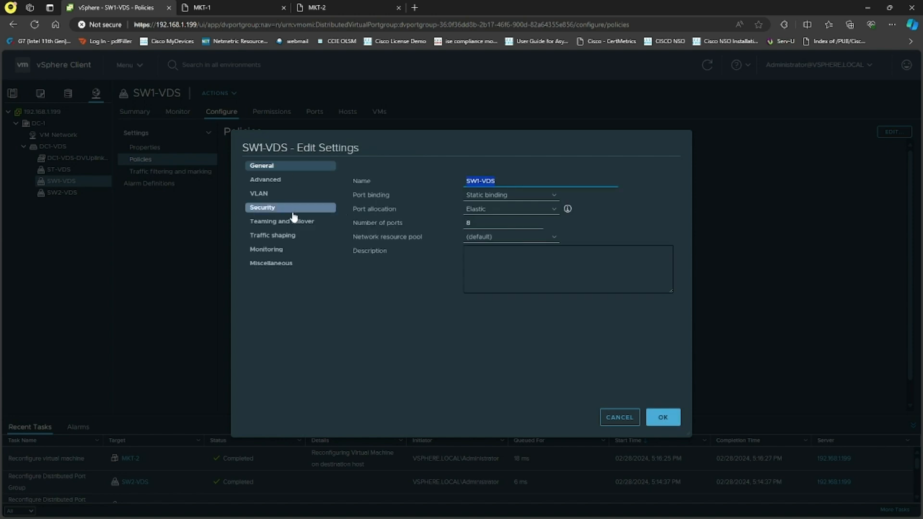
pyautogui.click(260, 194)
pyautogui.click(501, 182)
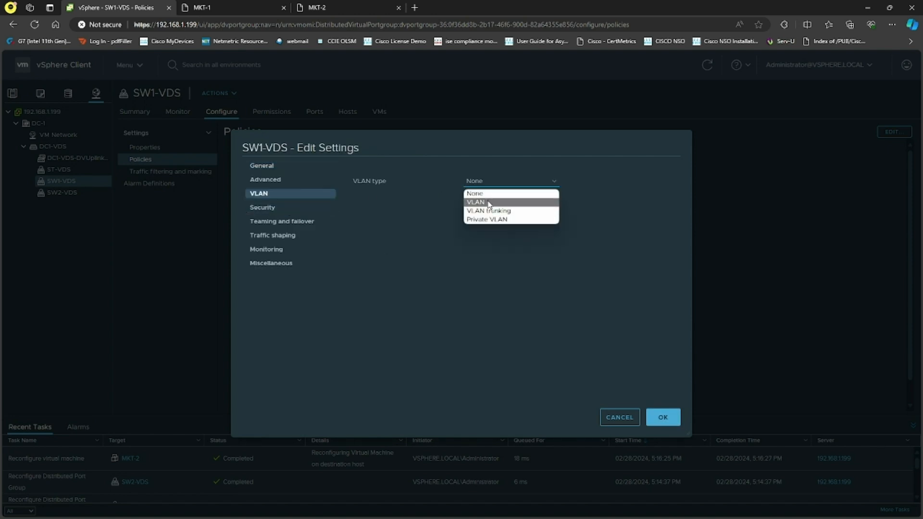
pyautogui.click(488, 202)
pyautogui.click(483, 196)
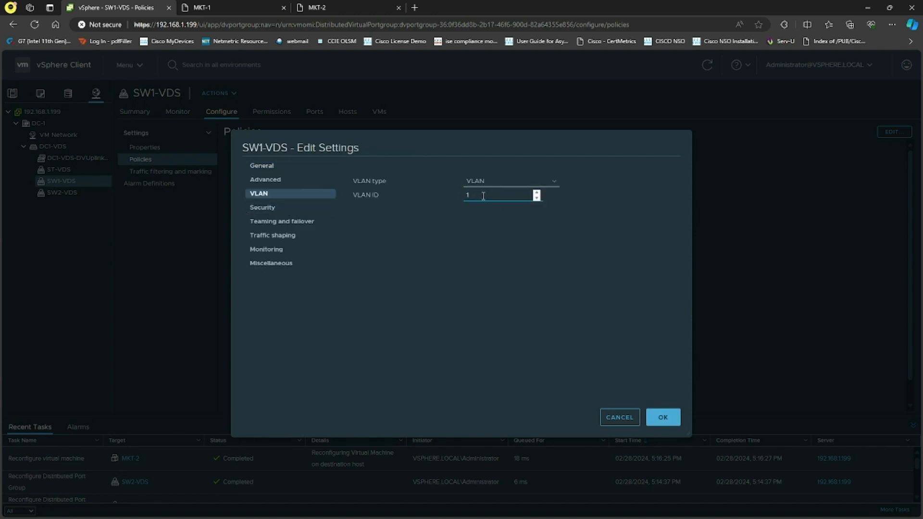
pyautogui.click(675, 417)
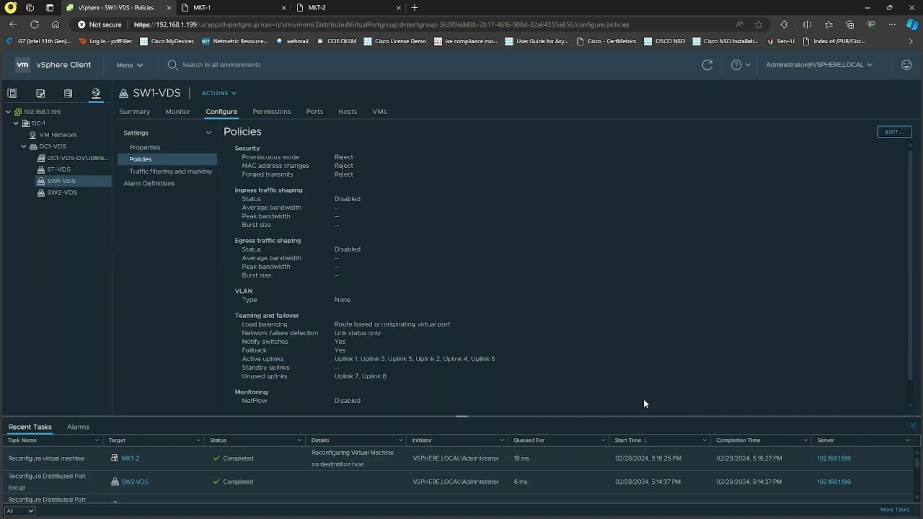
# Set the SW2-VDS port group's VLAN type to VLAN with VLAN ID 20 and save
pyautogui.click(63, 189)
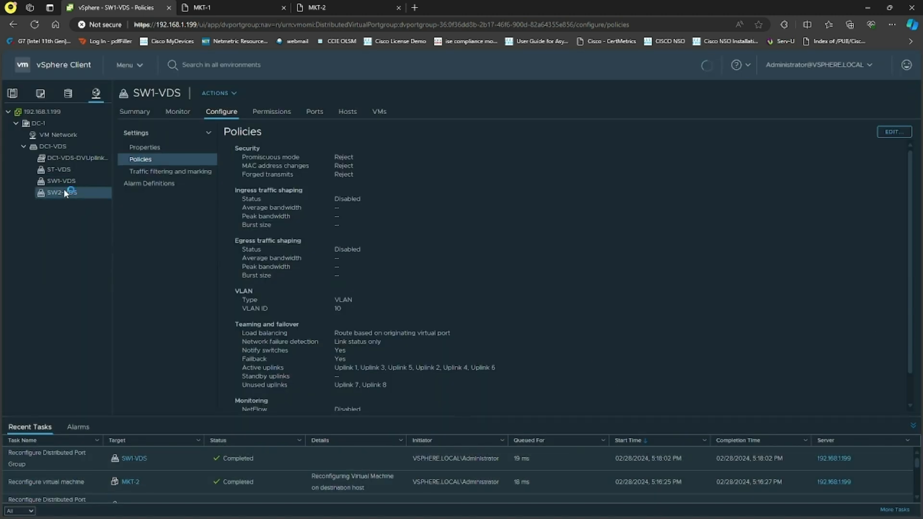
pyautogui.click(226, 93)
pyautogui.click(258, 123)
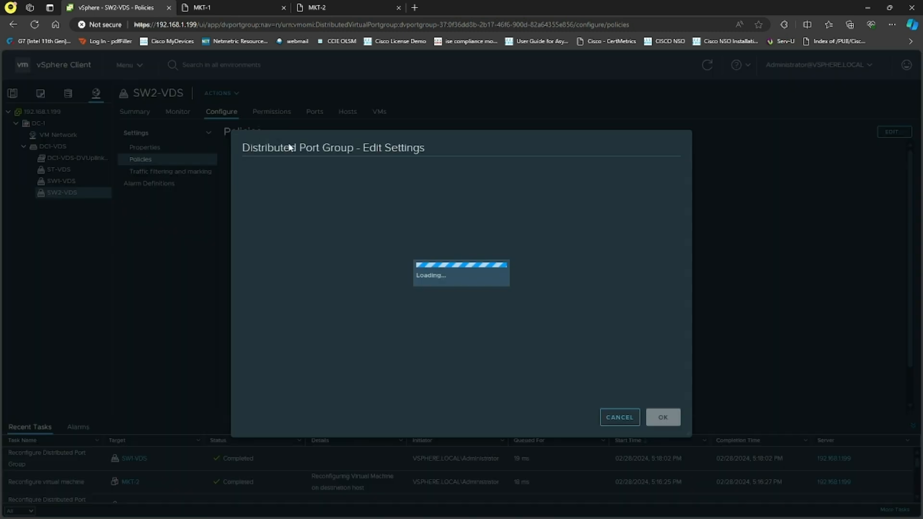
pyautogui.click(276, 195)
pyautogui.click(505, 181)
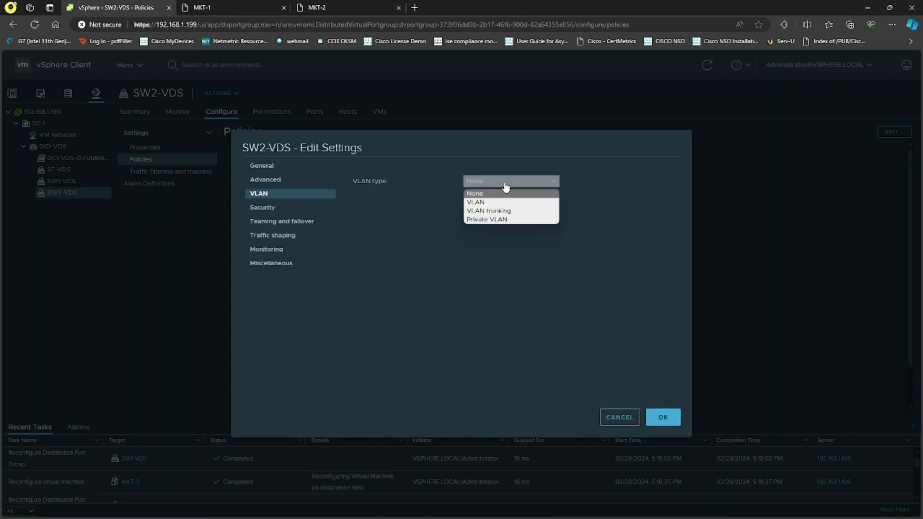
pyautogui.click(492, 202)
pyautogui.click(502, 197)
pyautogui.write('20')
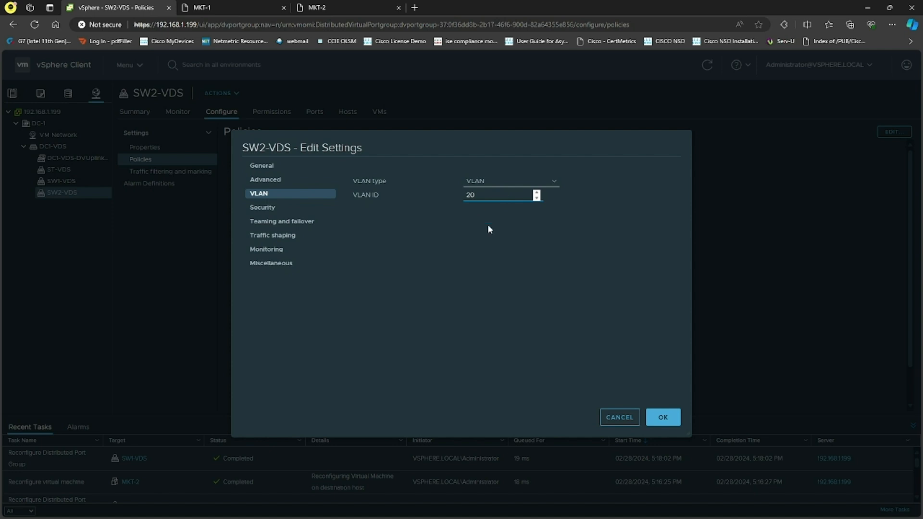
pyautogui.click(664, 418)
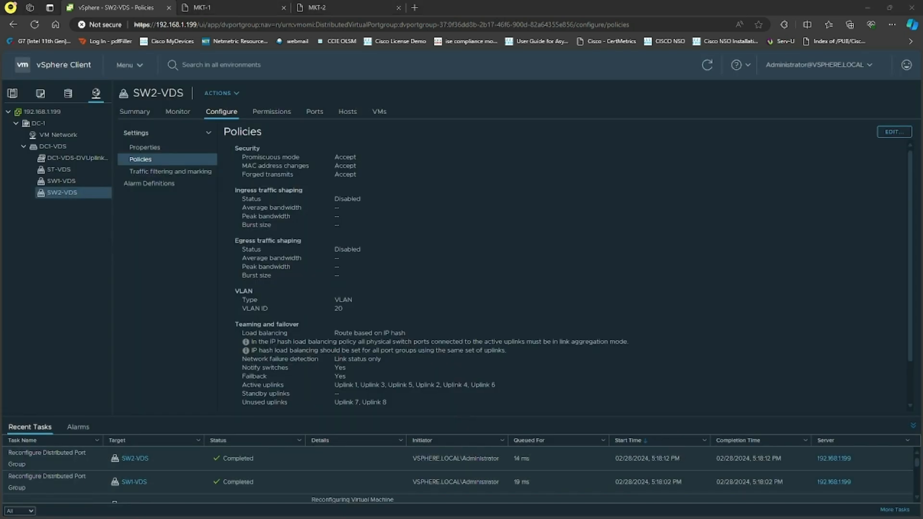
pyautogui.moveTo(686, 173); pyautogui.dragTo(685, 194)
pyautogui.moveTo(705, 179)
pyautogui.mouseDown()
pyautogui.moveTo(737, 188)
pyautogui.moveTo(810, 185)
pyautogui.mouseUp()
pyautogui.moveTo(686, 219); pyautogui.dragTo(737, 223)
pyautogui.moveTo(747, 222); pyautogui.dragTo(817, 213)
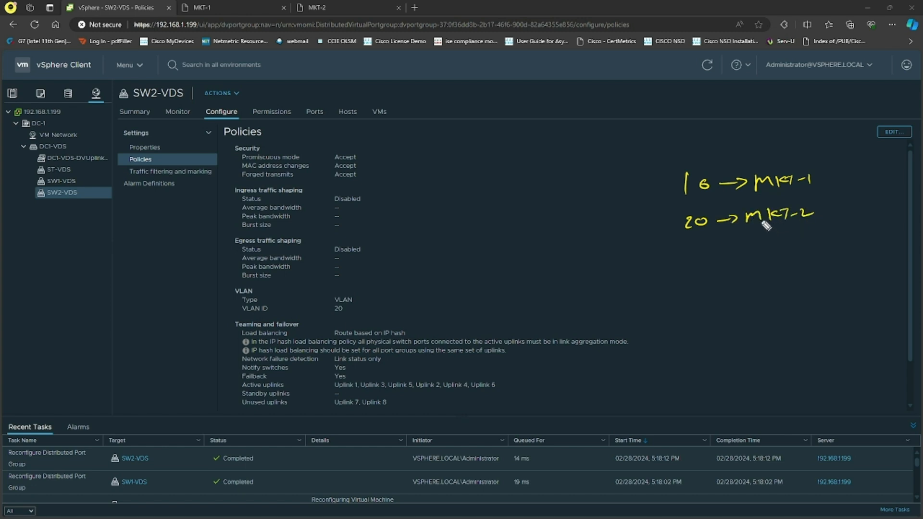
pyautogui.moveTo(807, 171)
pyautogui.mouseDown()
pyautogui.moveTo(816, 185)
pyautogui.moveTo(801, 220)
pyautogui.moveTo(820, 217)
pyautogui.moveTo(841, 176)
pyautogui.mouseUp()
pyautogui.moveTo(859, 166)
pyautogui.mouseDown()
pyautogui.moveTo(854, 177)
pyautogui.moveTo(886, 175)
pyautogui.mouseUp()
pyautogui.moveTo(825, 214); pyautogui.dragTo(837, 214)
pyautogui.moveTo(841, 210)
pyautogui.mouseDown()
pyautogui.moveTo(844, 217)
pyautogui.moveTo(888, 205)
pyautogui.mouseUp()
pyautogui.moveTo(663, 206); pyautogui.dragTo(889, 186)
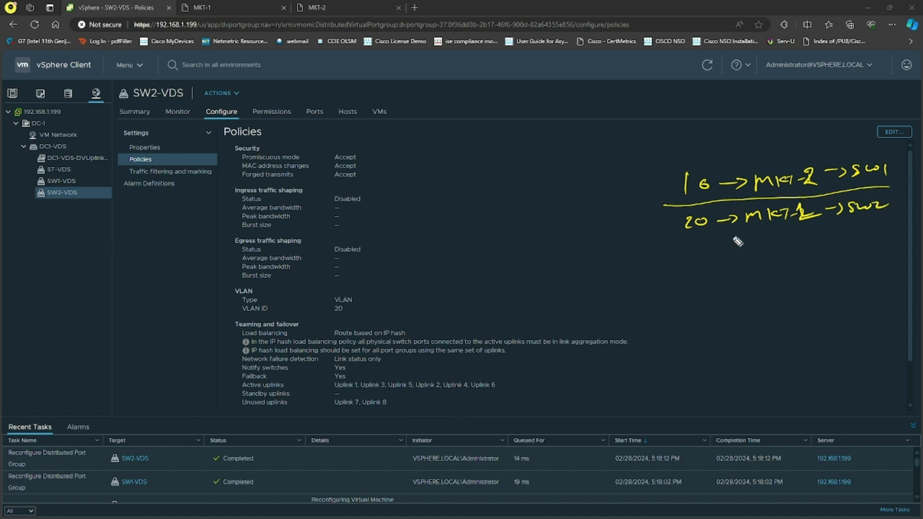
pyautogui.moveTo(668, 183)
pyautogui.mouseDown()
pyautogui.moveTo(676, 214)
pyautogui.moveTo(668, 179)
pyautogui.moveTo(651, 207)
pyautogui.mouseUp()
pyautogui.press('Escape')
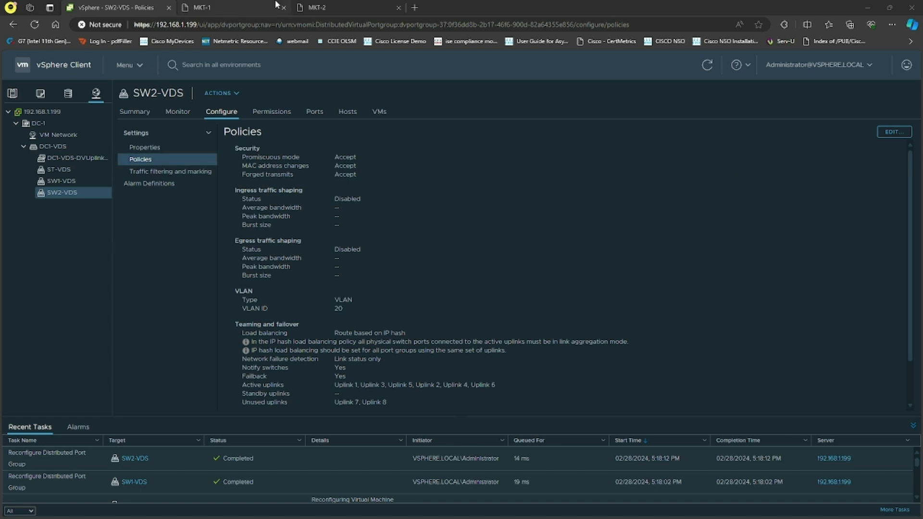
# Switch to the MKT-2 console, ping 10.1.1.1, and stop the ping
pyautogui.click(321, 7)
pyautogui.write('ping 10.1.1.1')
pyautogui.press('Return')
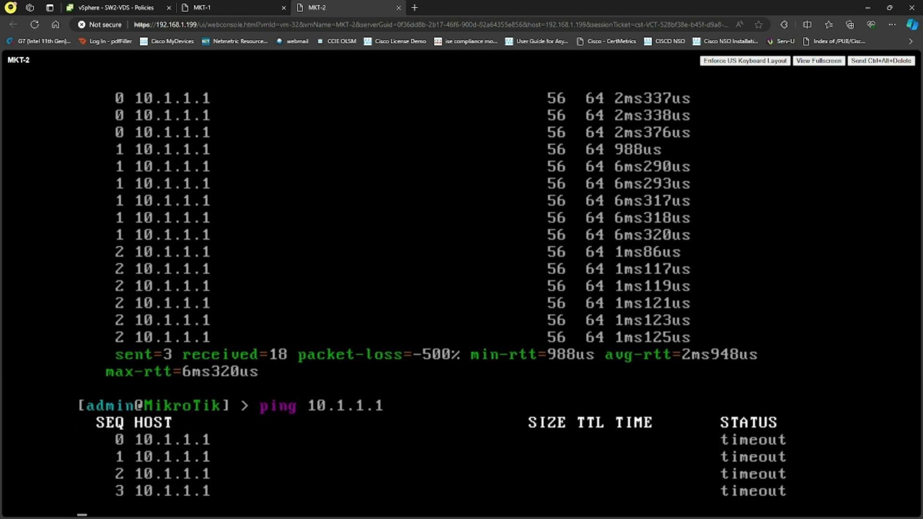
pyautogui.hotkey('ctrl', 'c')
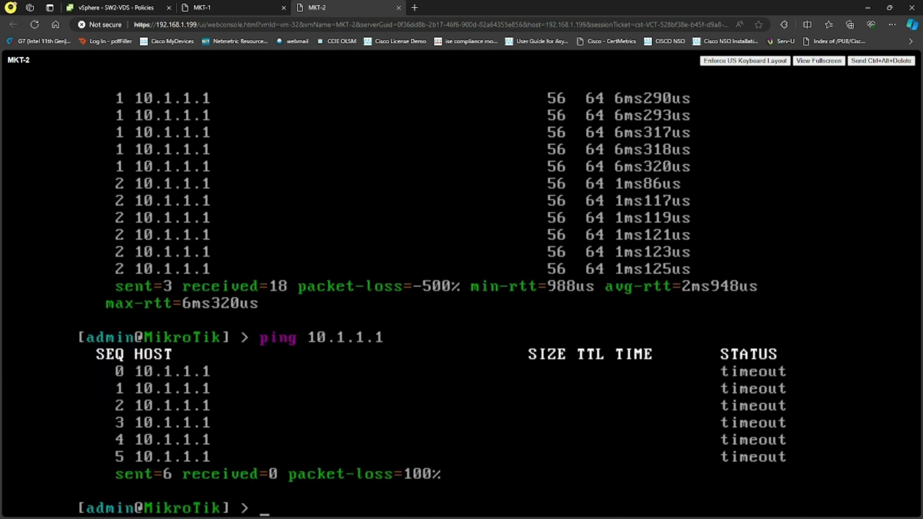
pyautogui.click(908, 196)
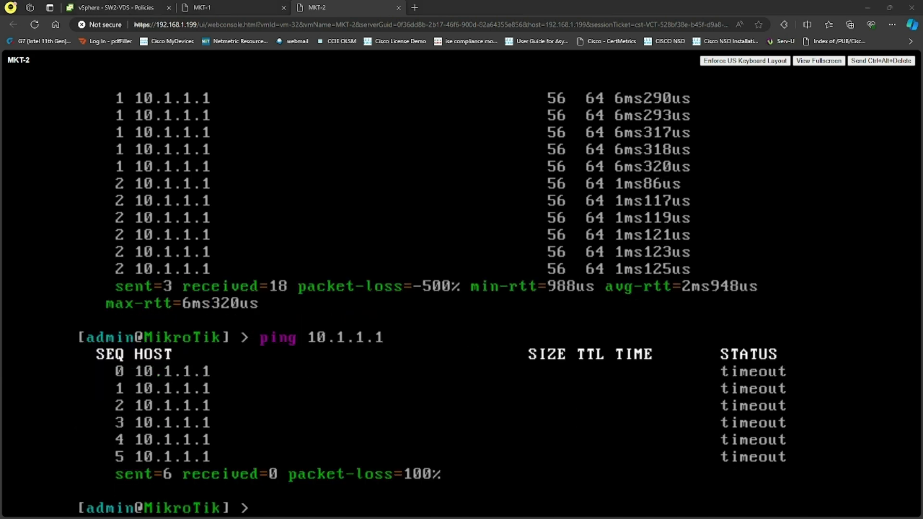
pyautogui.moveTo(330, 144)
pyautogui.mouseDown()
pyautogui.moveTo(340, 130)
pyautogui.moveTo(313, 144)
pyautogui.mouseUp()
pyautogui.moveTo(367, 140)
pyautogui.mouseDown()
pyautogui.moveTo(451, 136)
pyautogui.moveTo(454, 148)
pyautogui.moveTo(432, 158)
pyautogui.moveTo(477, 165)
pyautogui.mouseUp()
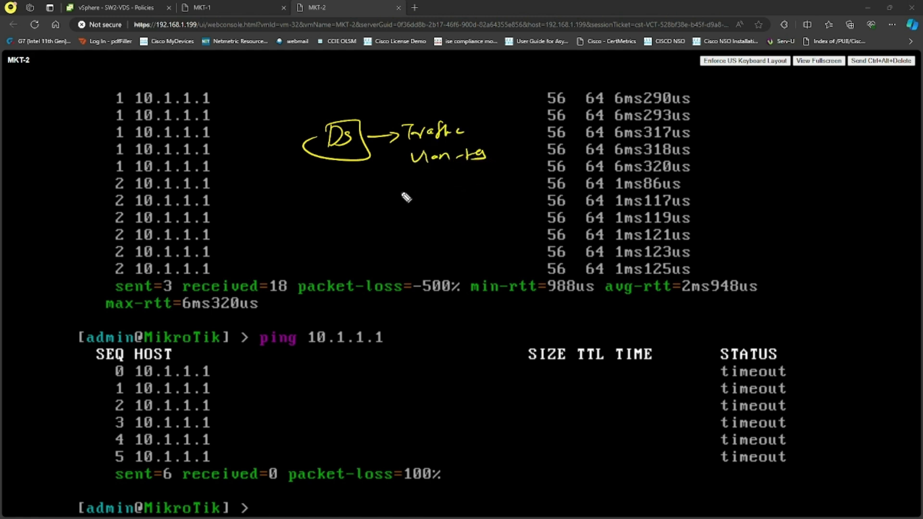
pyautogui.moveTo(404, 189); pyautogui.dragTo(398, 198)
pyautogui.moveTo(408, 194)
pyautogui.mouseDown()
pyautogui.moveTo(496, 179)
pyautogui.moveTo(476, 189)
pyautogui.mouseUp()
pyautogui.moveTo(422, 217)
pyautogui.mouseDown()
pyautogui.moveTo(416, 226)
pyautogui.moveTo(486, 215)
pyautogui.mouseUp()
pyautogui.moveTo(490, 208); pyautogui.dragTo(499, 207)
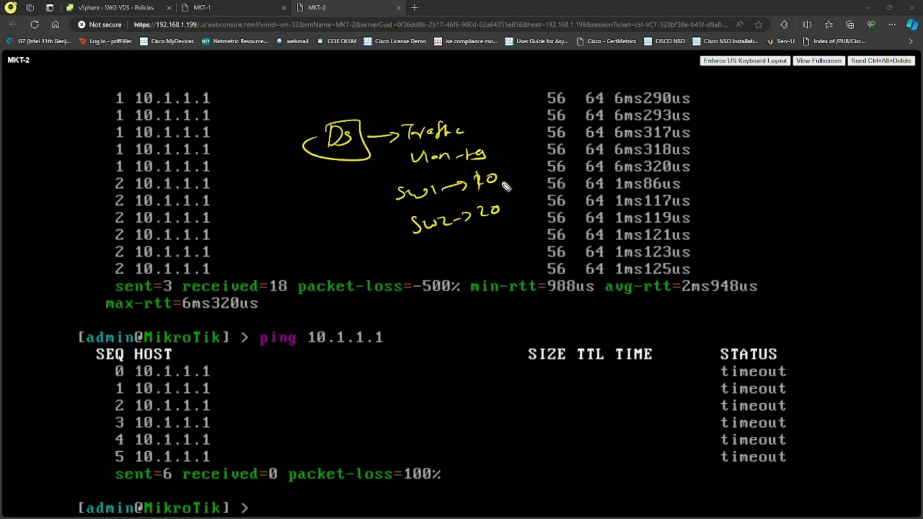
pyautogui.moveTo(502, 174); pyautogui.dragTo(570, 161)
pyautogui.moveTo(502, 212); pyautogui.dragTo(572, 191)
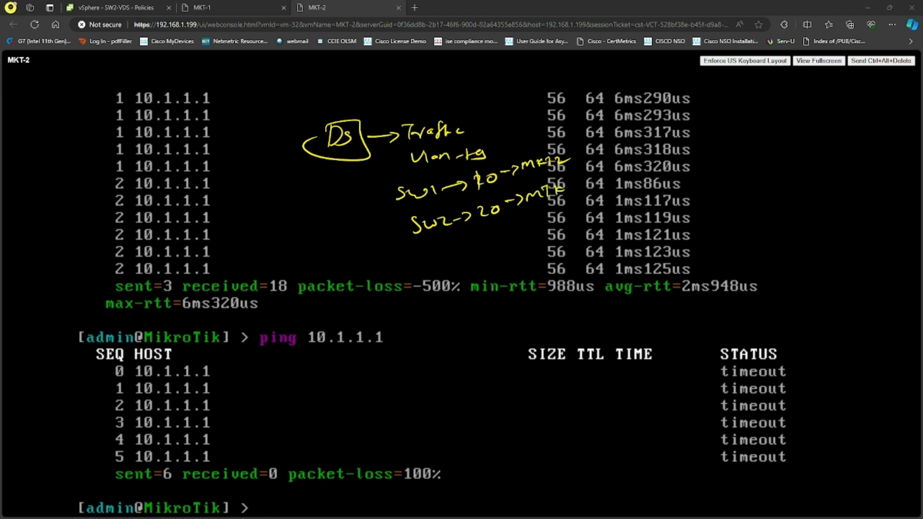
pyautogui.moveTo(468, 196); pyautogui.dragTo(516, 184)
pyautogui.moveTo(594, 153); pyautogui.dragTo(577, 170)
pyautogui.moveTo(578, 157); pyautogui.dragTo(608, 172)
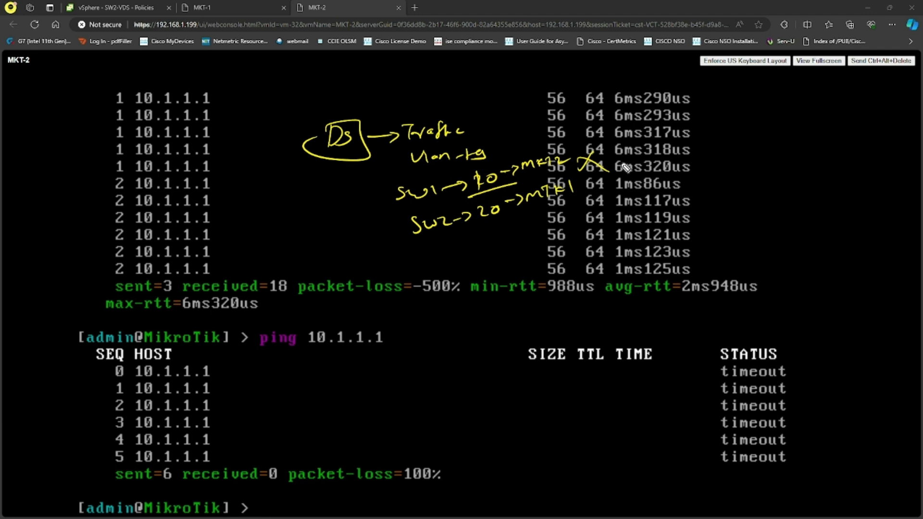
pyautogui.press('Escape')
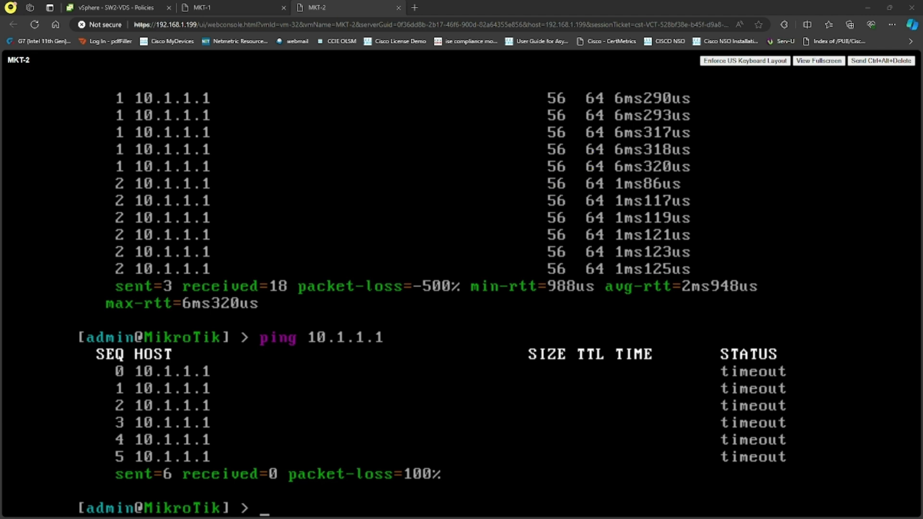
# Return to the vSphere Client and open the hosts and clusters inventory showing MKT-2's summary
pyautogui.click(135, 7)
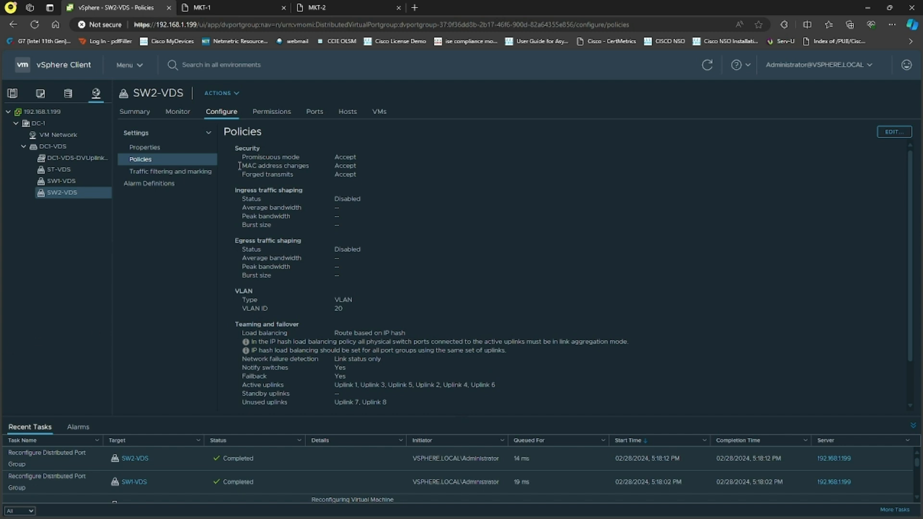
pyautogui.click(12, 94)
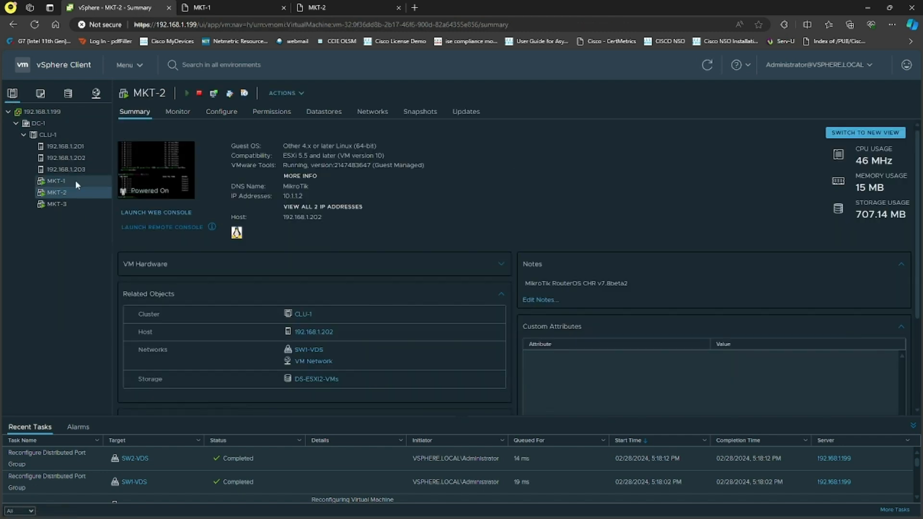